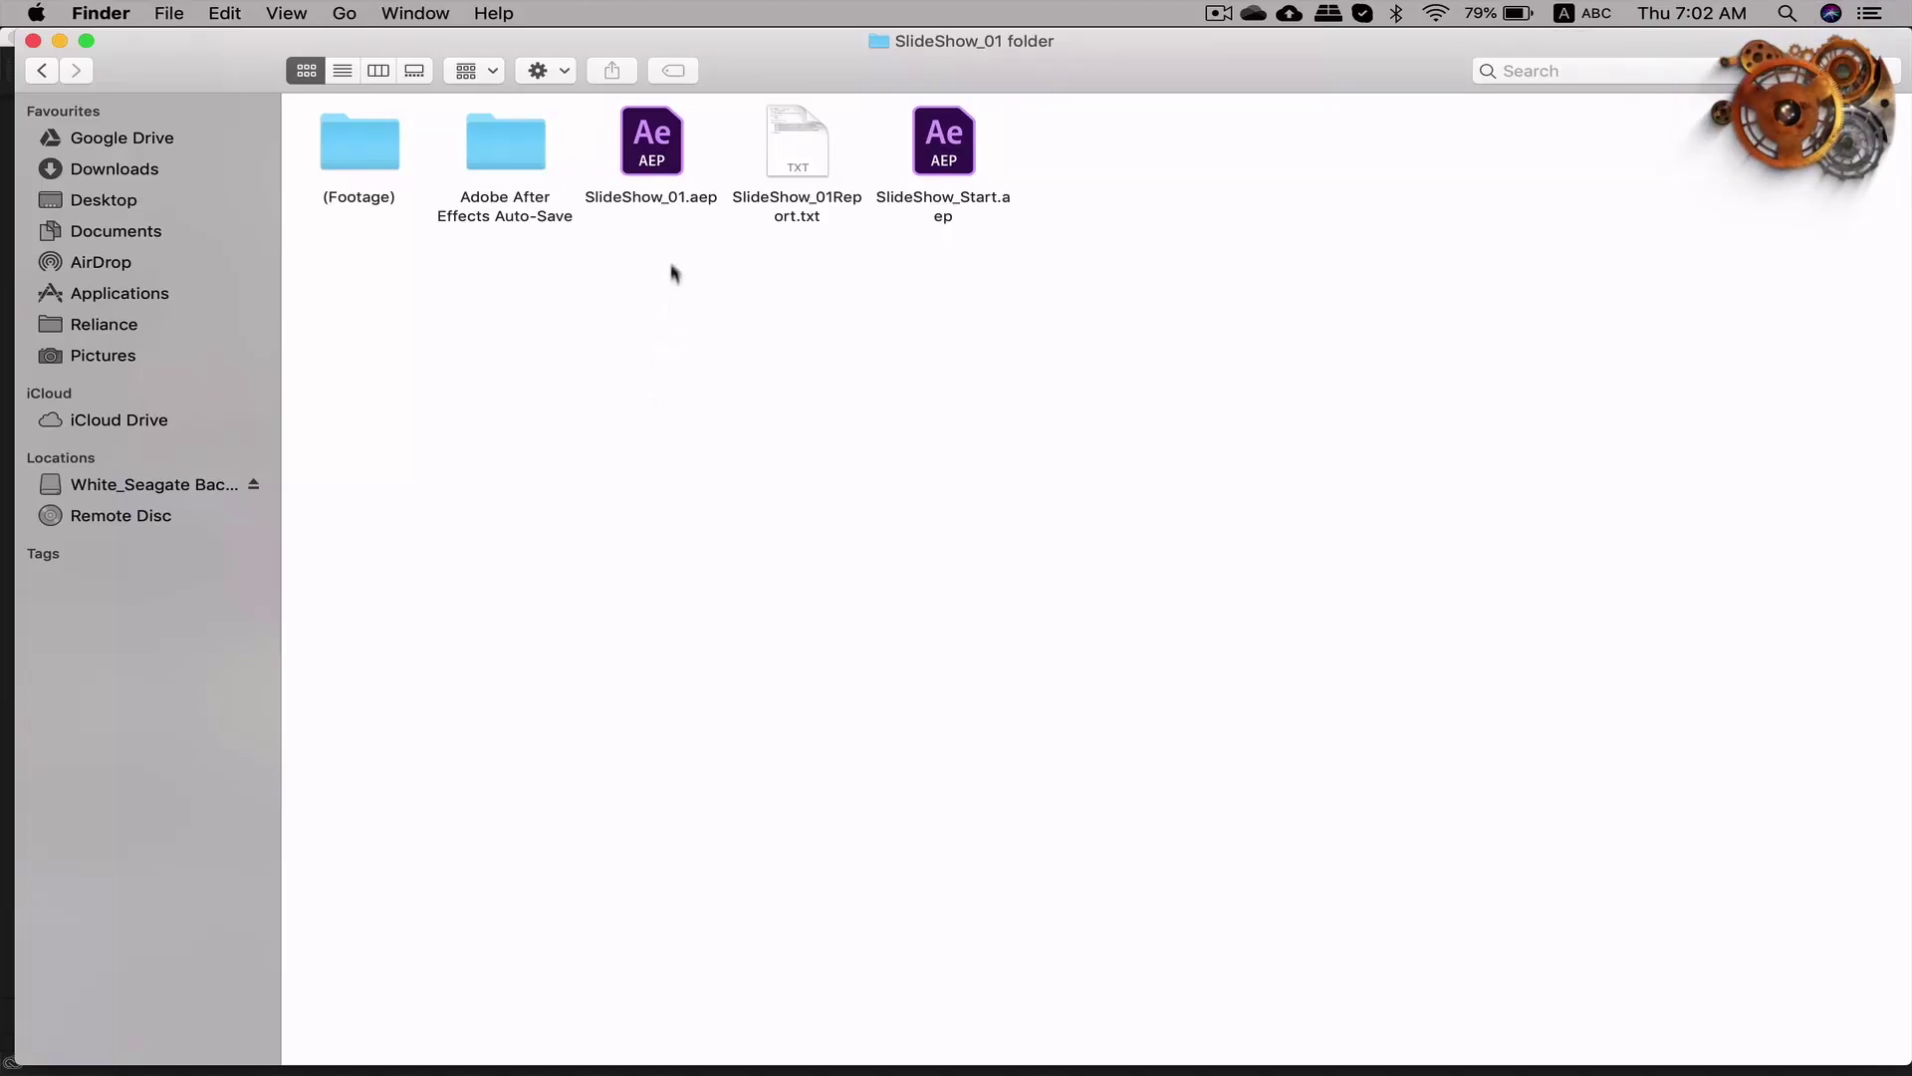
# Step: Open the SlideShow_Start.aep project from the SlideShow_01 folder in After Effects
pyautogui.click(654, 162)
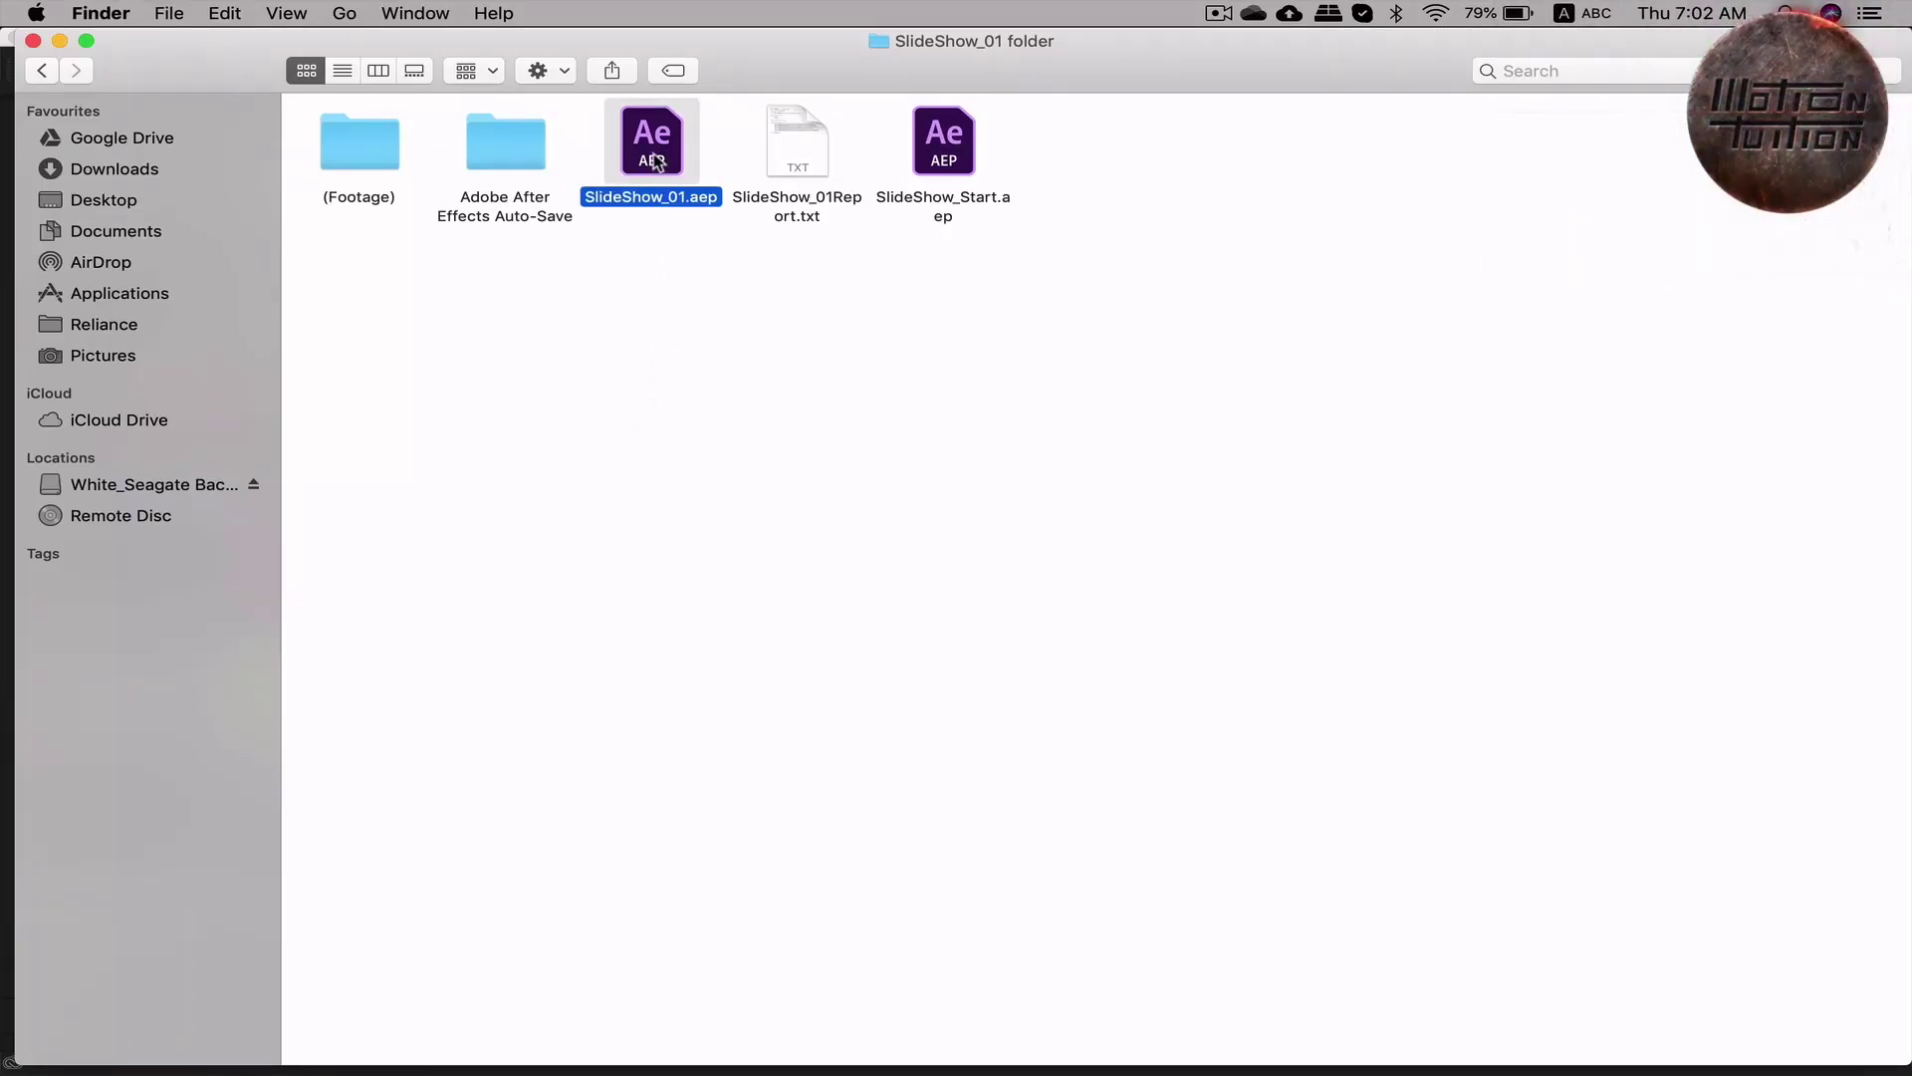
pyautogui.click(959, 157)
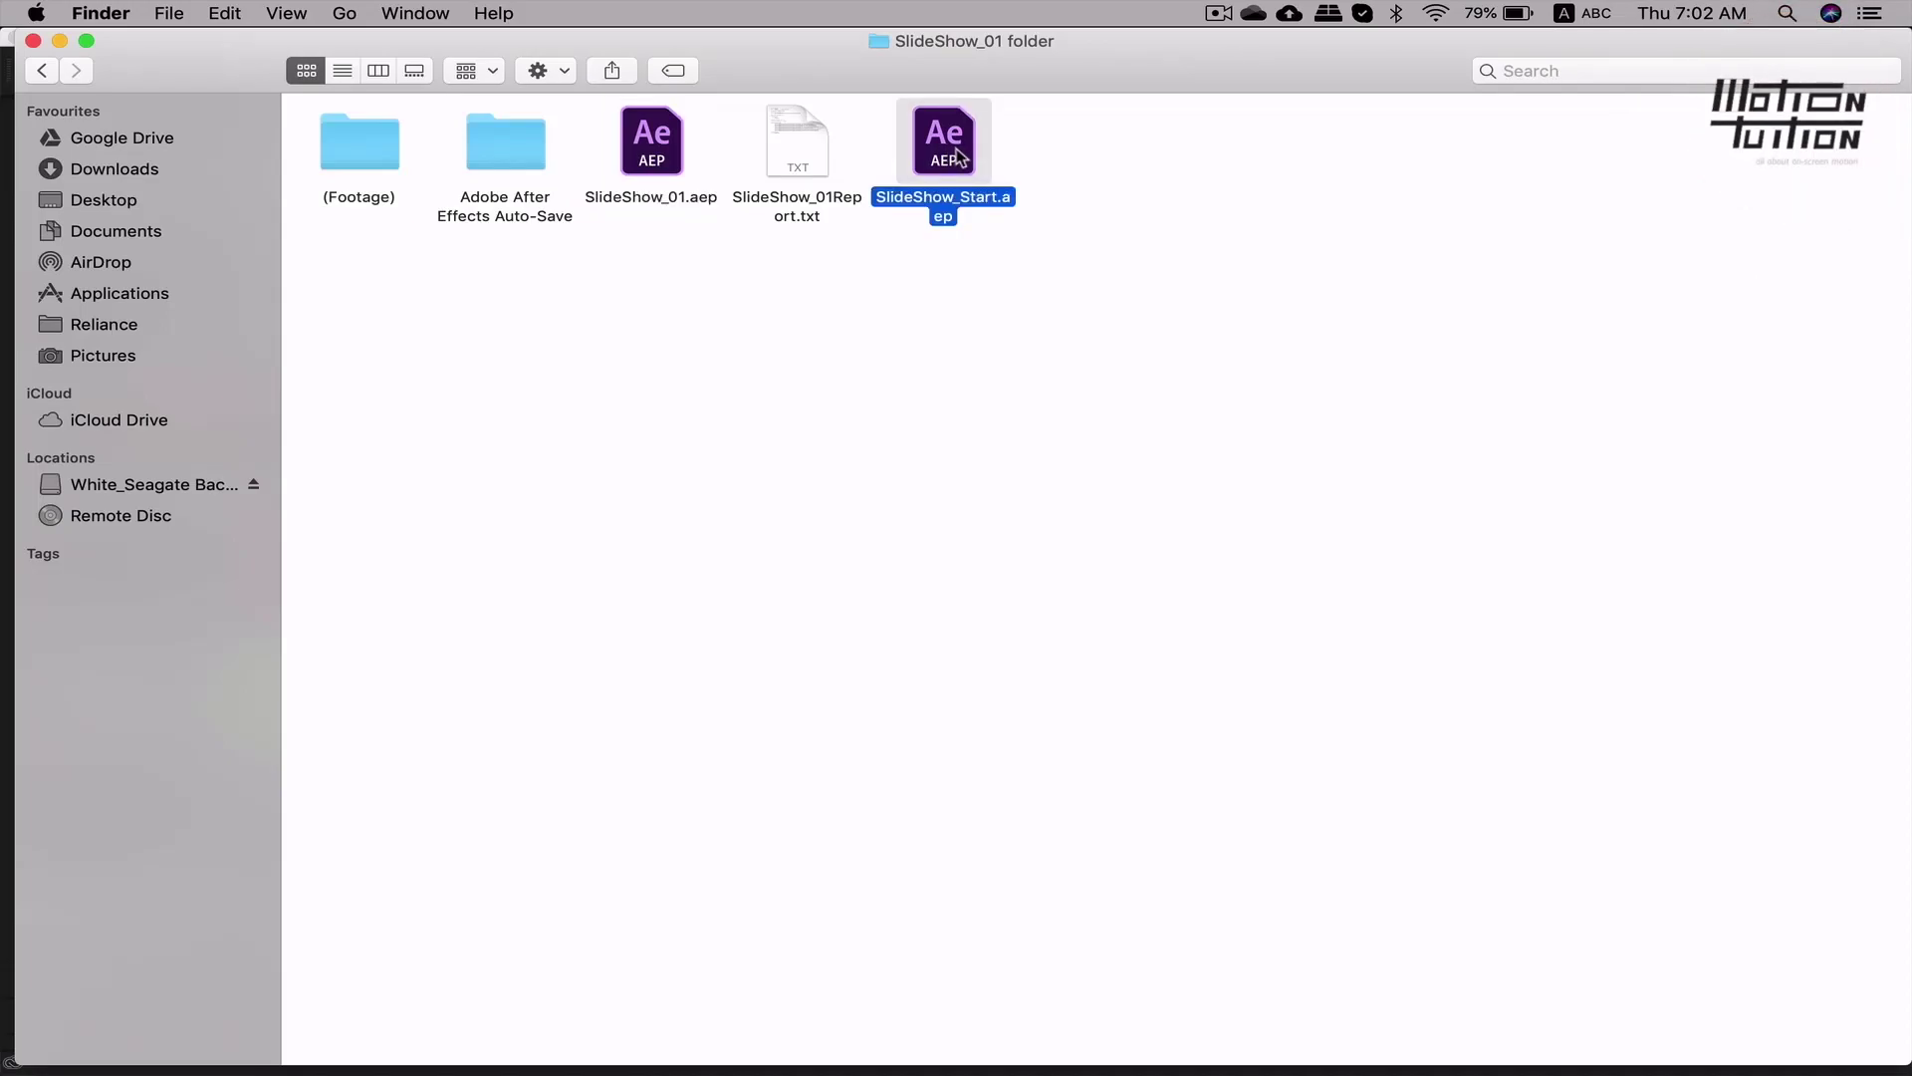
pyautogui.click(663, 158)
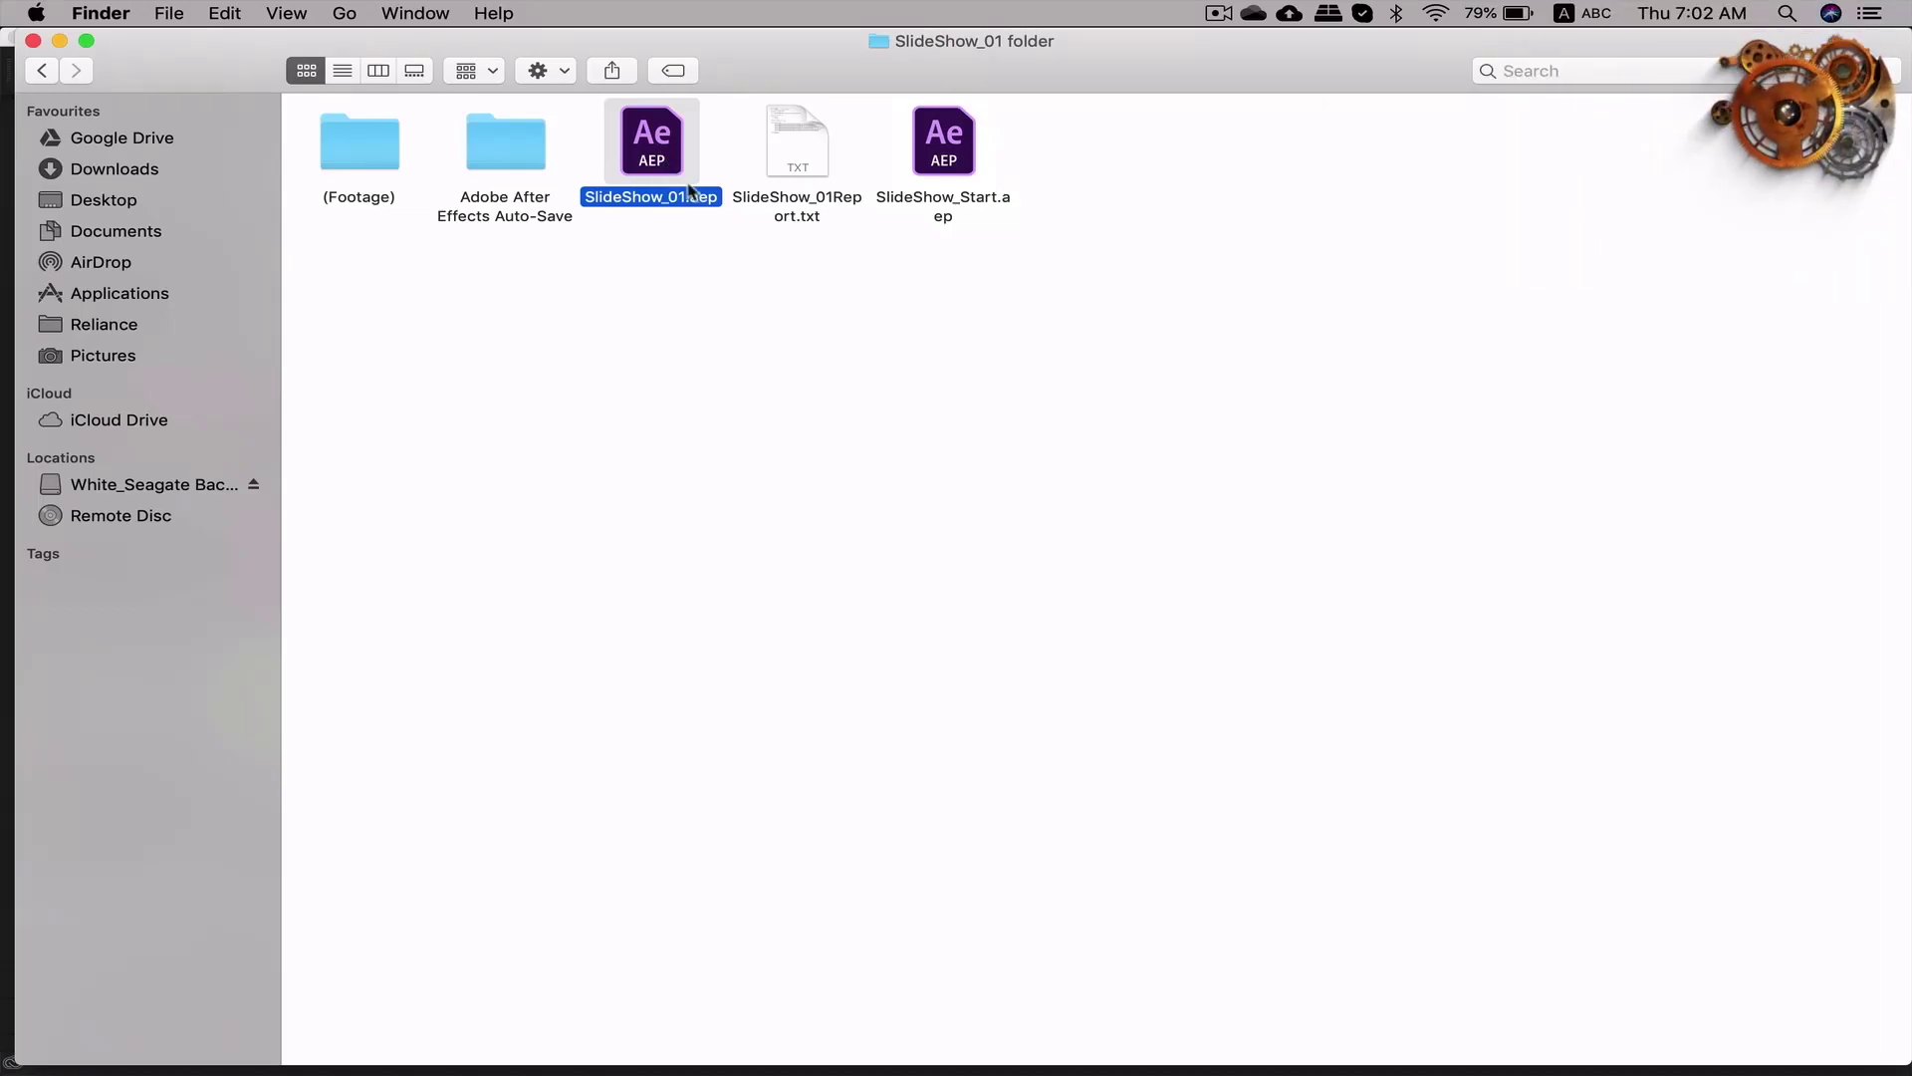
pyautogui.click(961, 125)
pyautogui.doubleClick(961, 125)
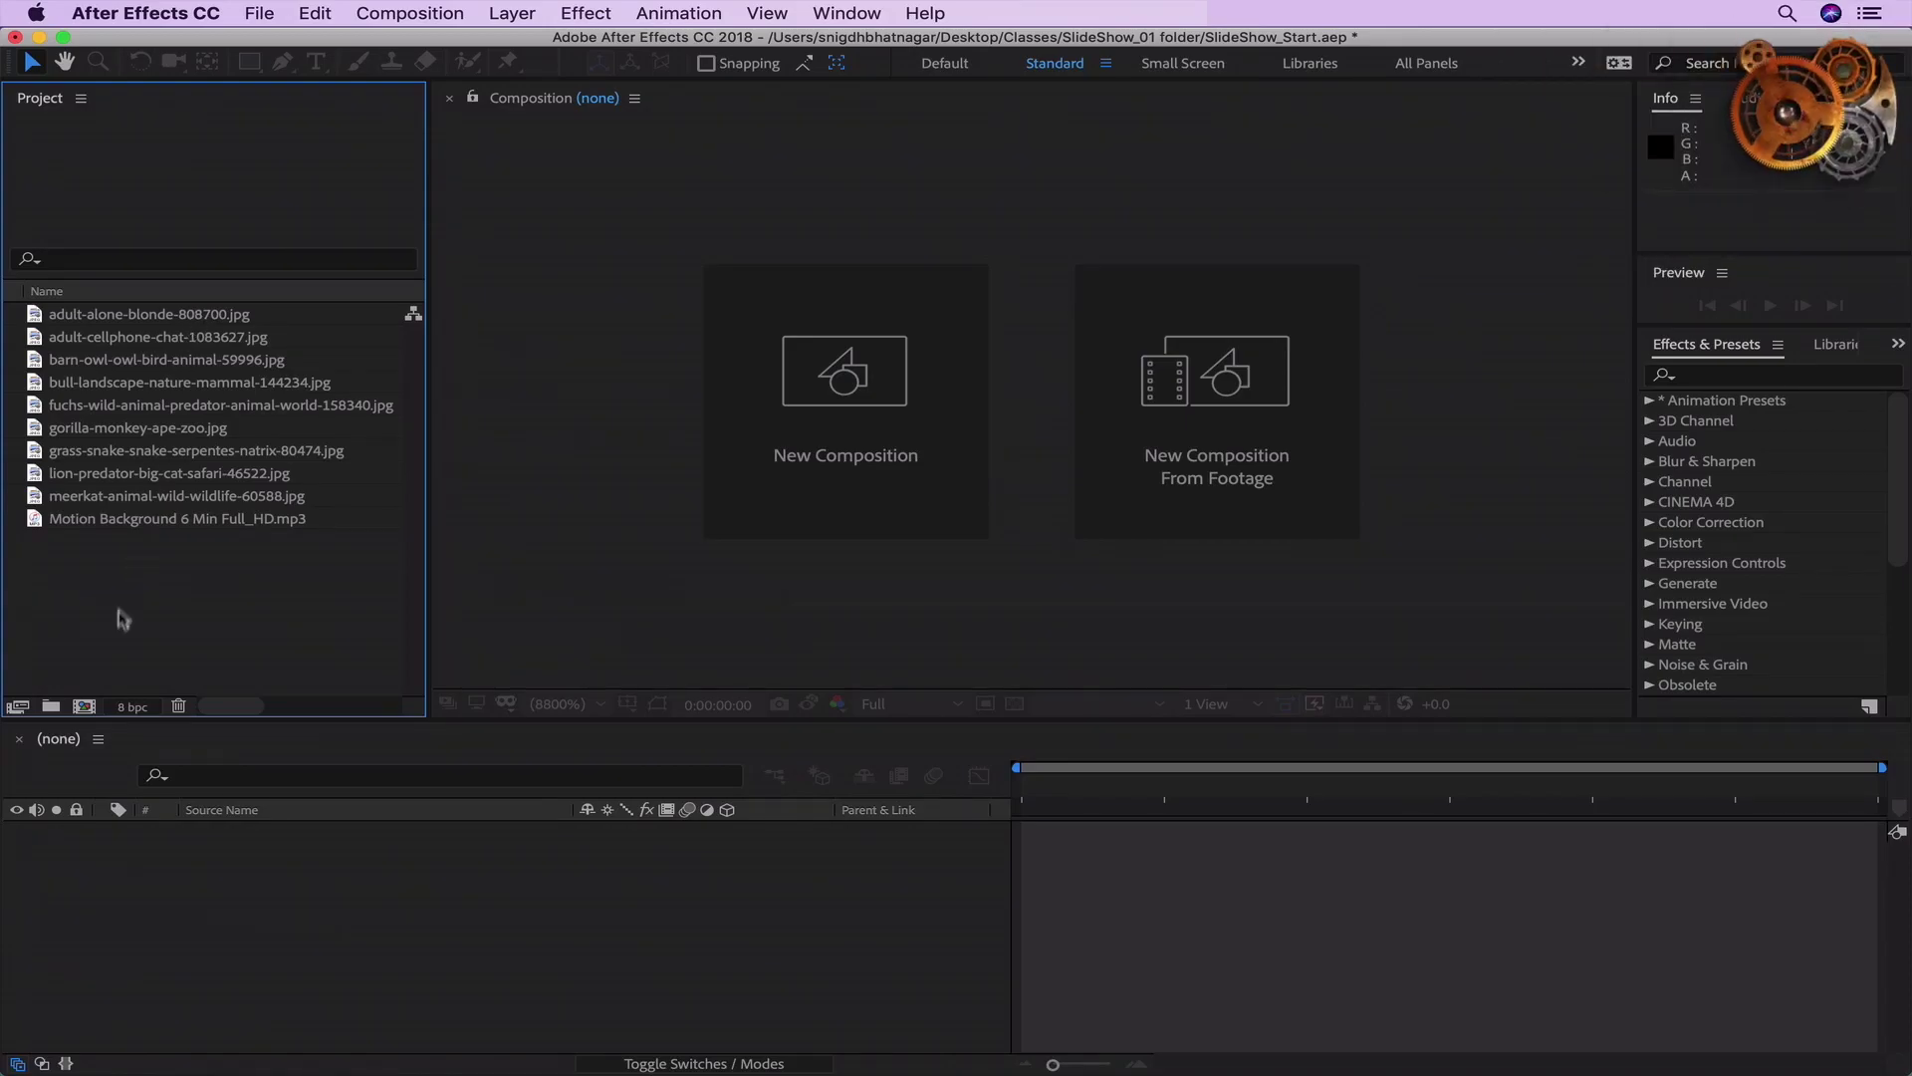
# Step: Start a new composition and halve its width and height to 640 by 360 px using division expressions
pyautogui.click(83, 706)
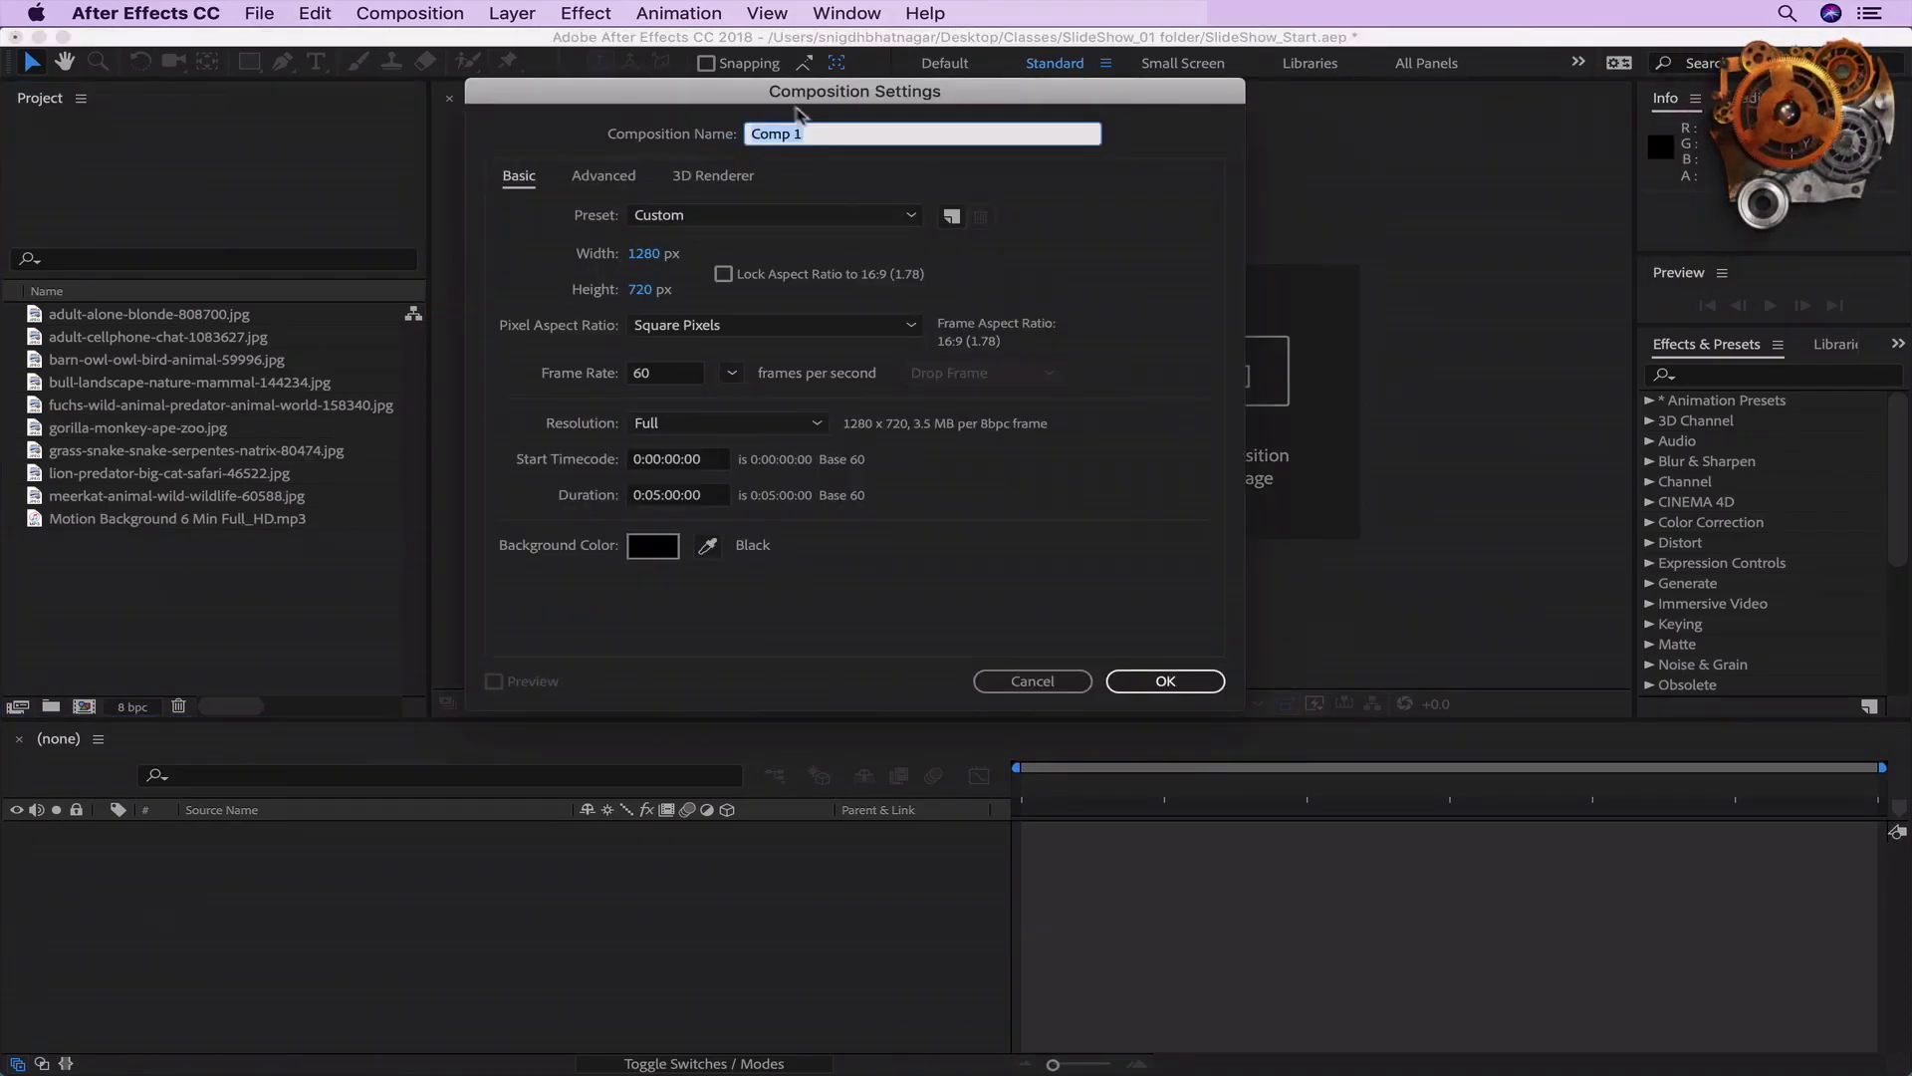
pyautogui.moveTo(787, 97); pyautogui.dragTo(848, 187)
pyautogui.click(708, 341)
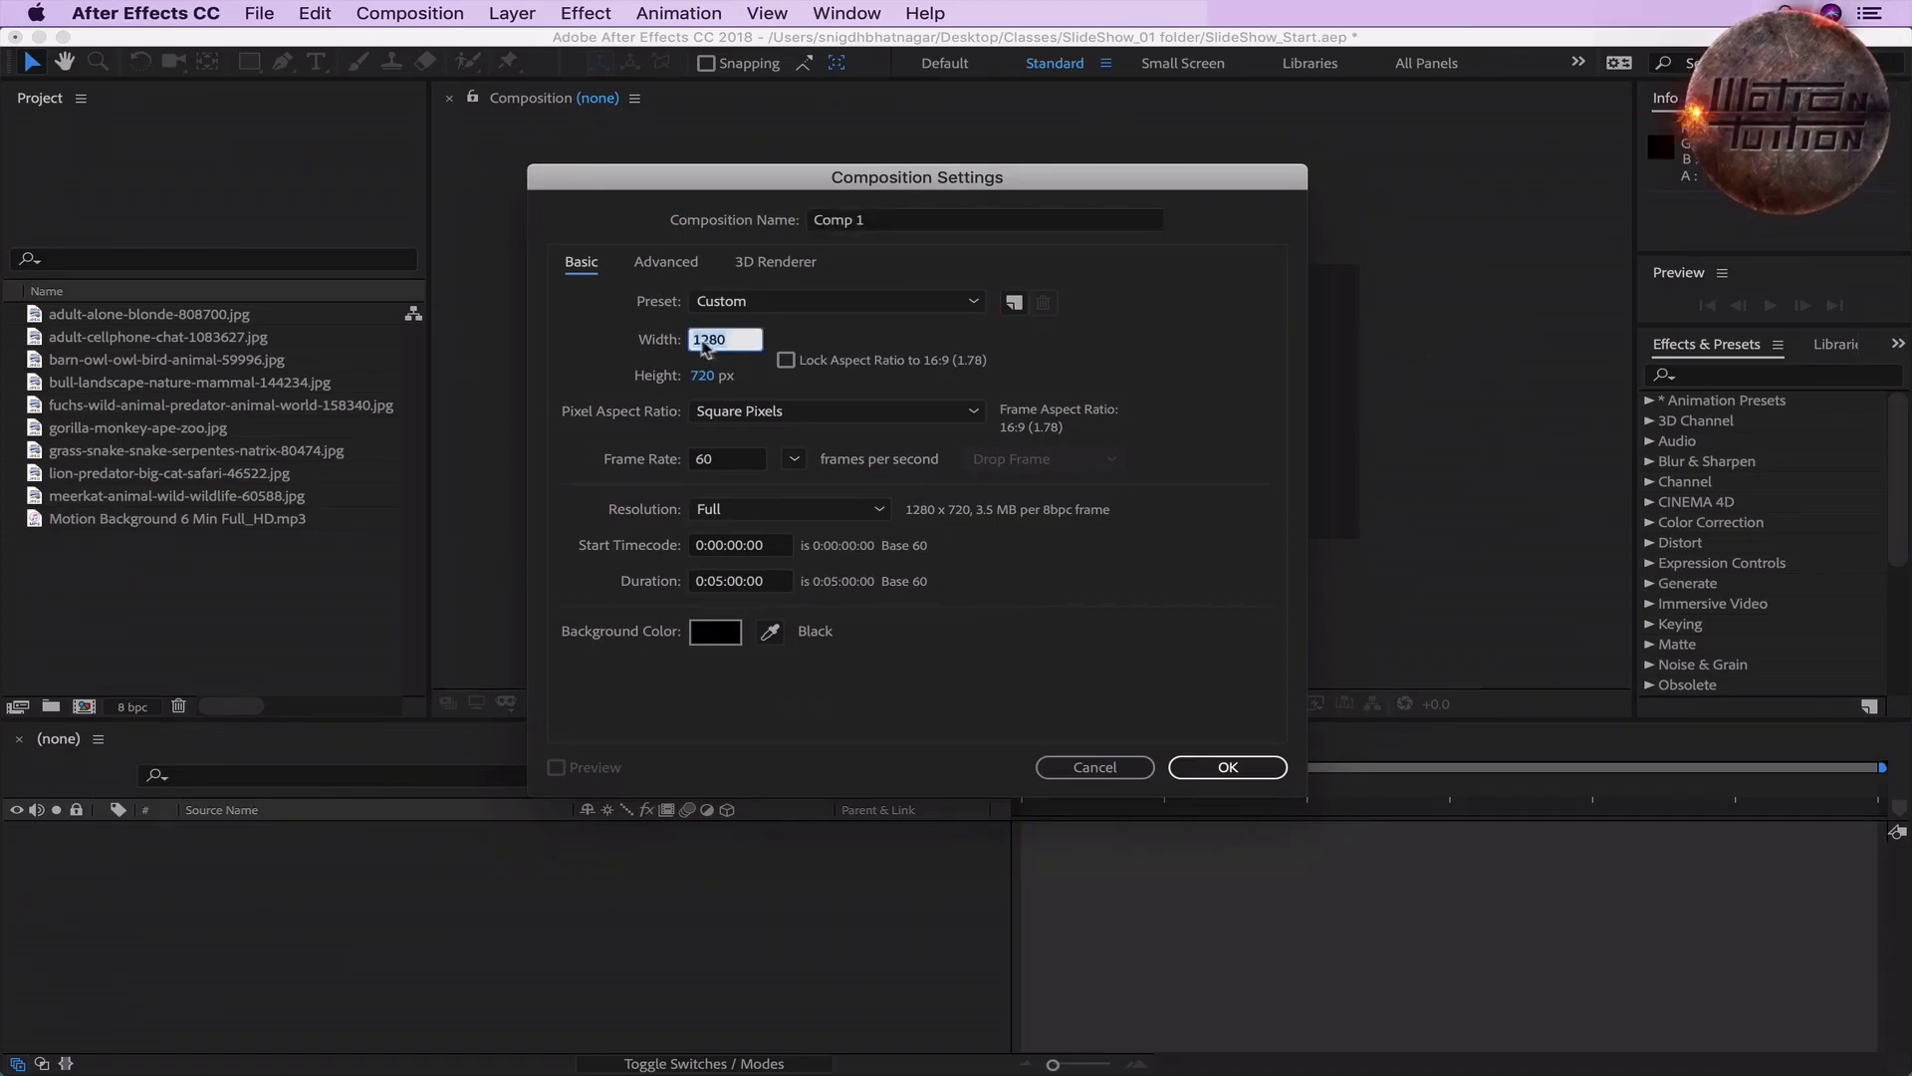
pyautogui.click(750, 341)
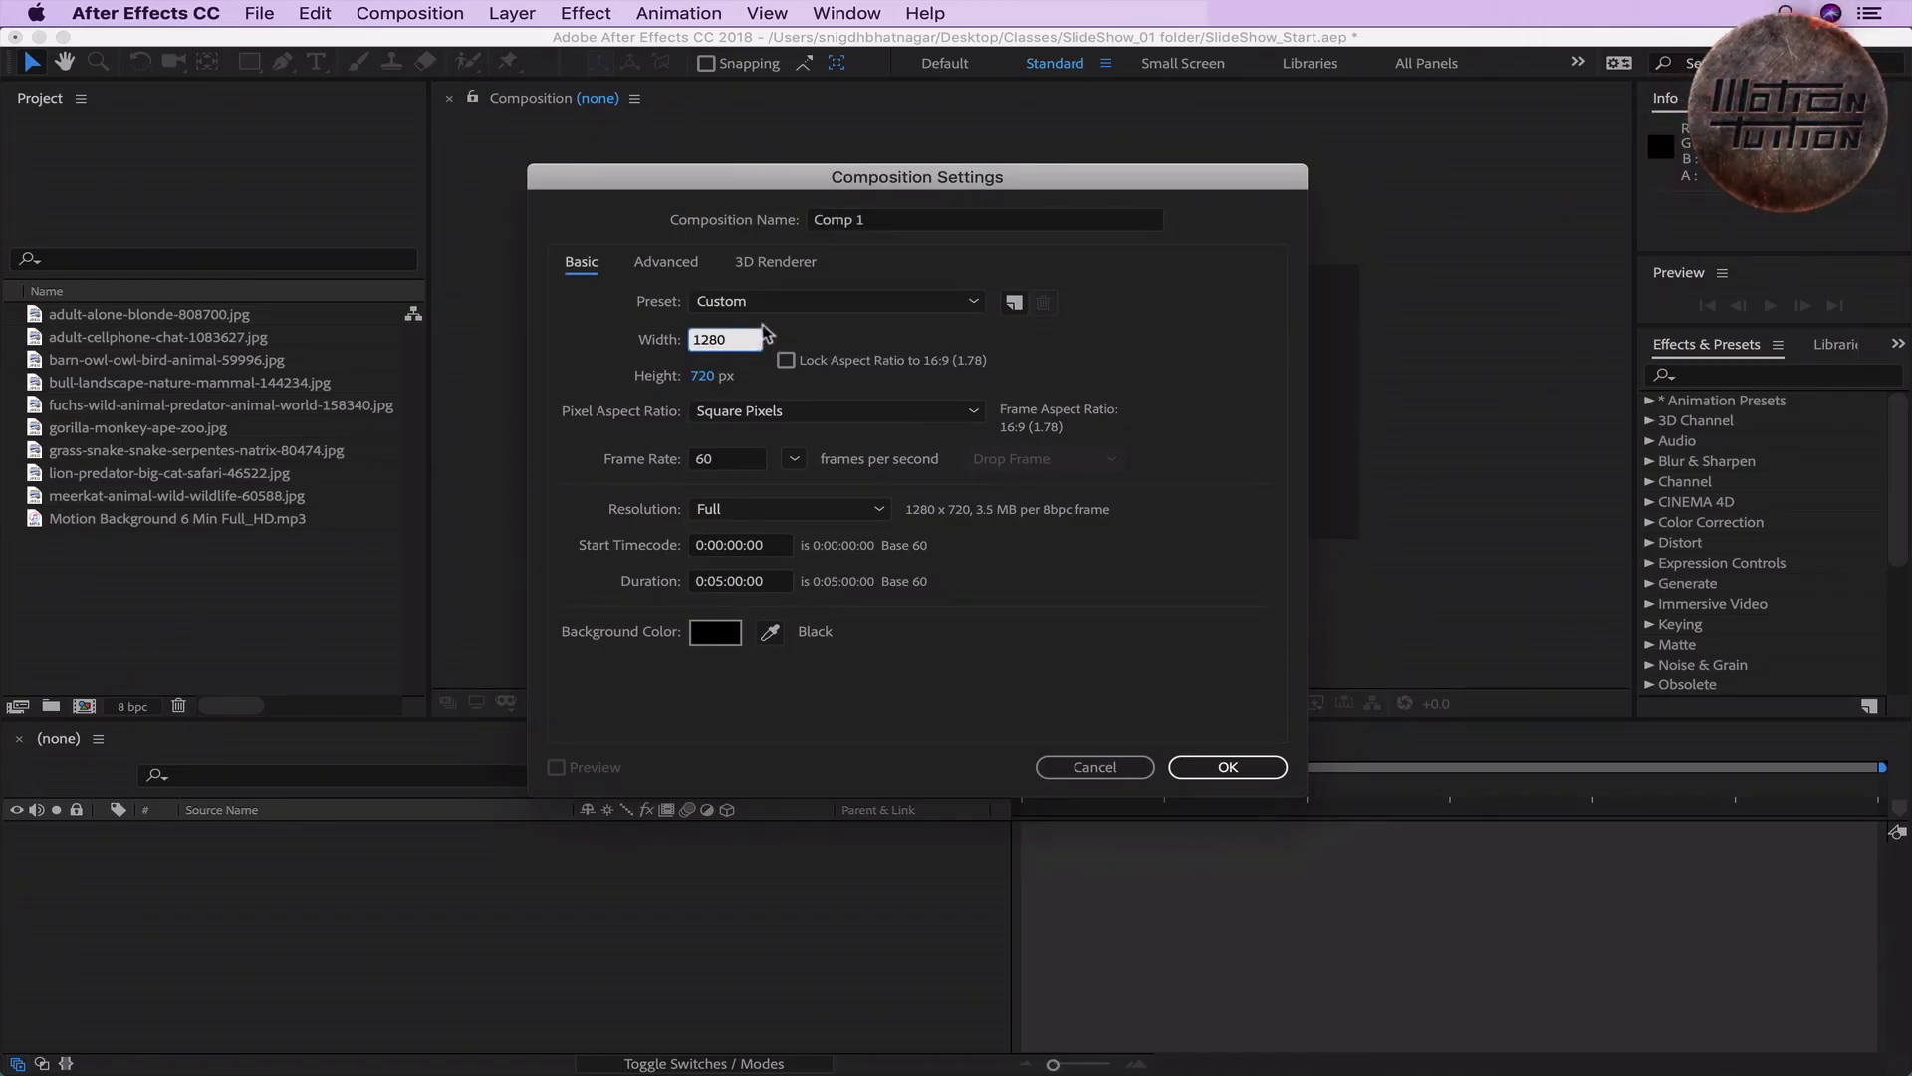
pyautogui.write('/2')
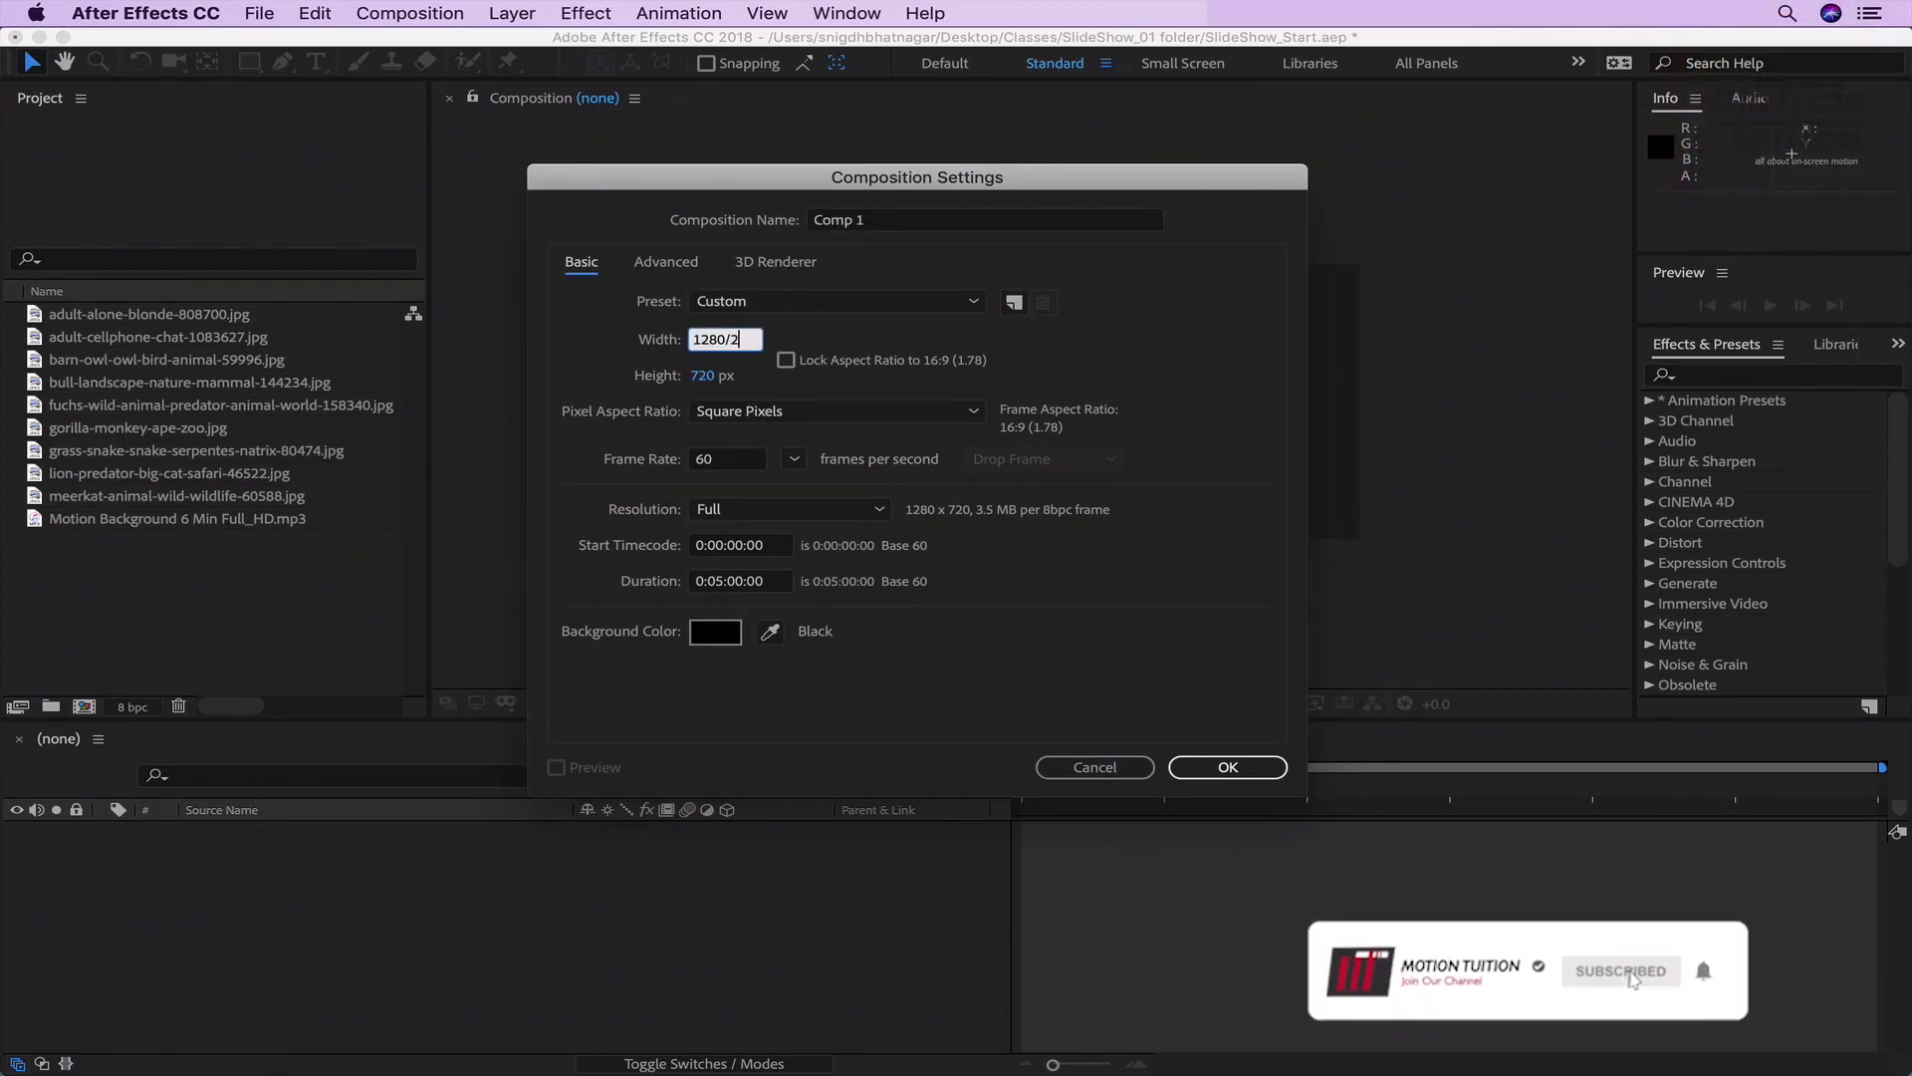
pyautogui.press('Tab')
pyautogui.write('/')
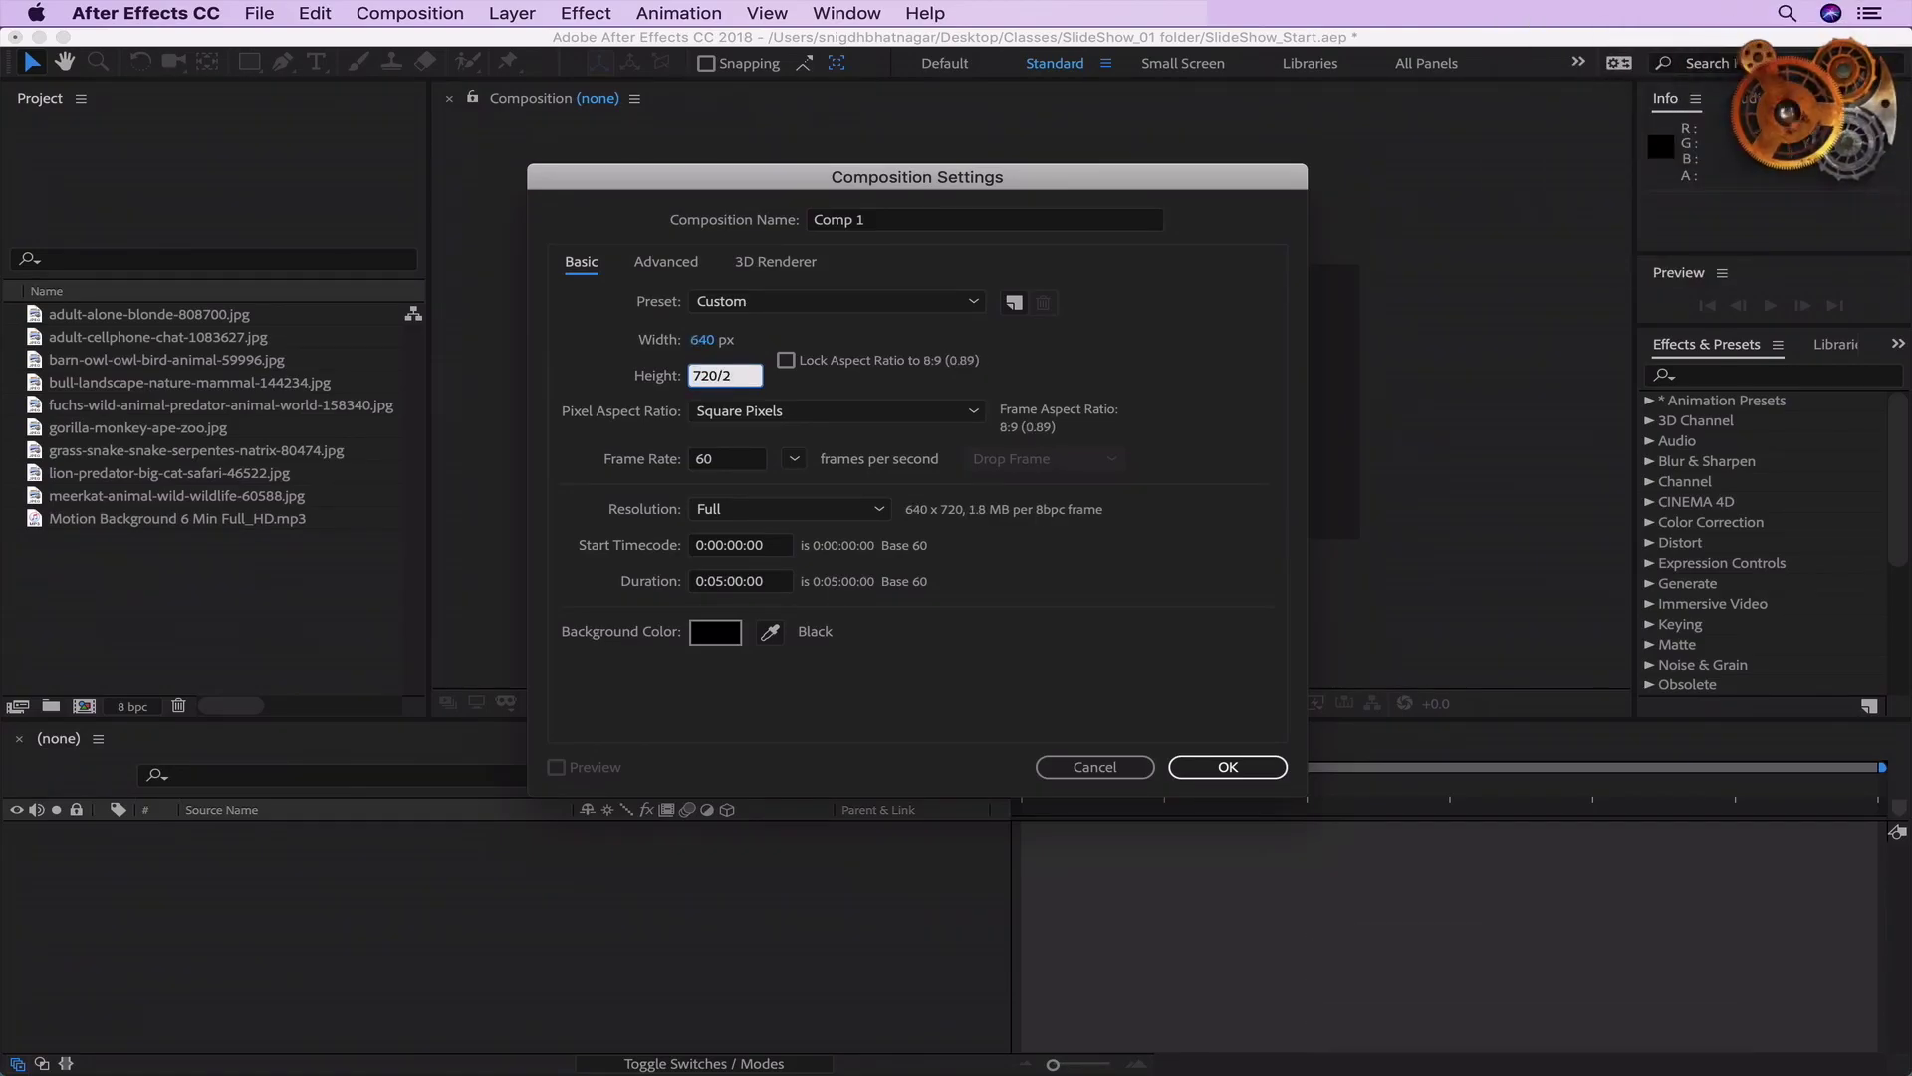
pyautogui.write('2')
pyautogui.press('Tab')
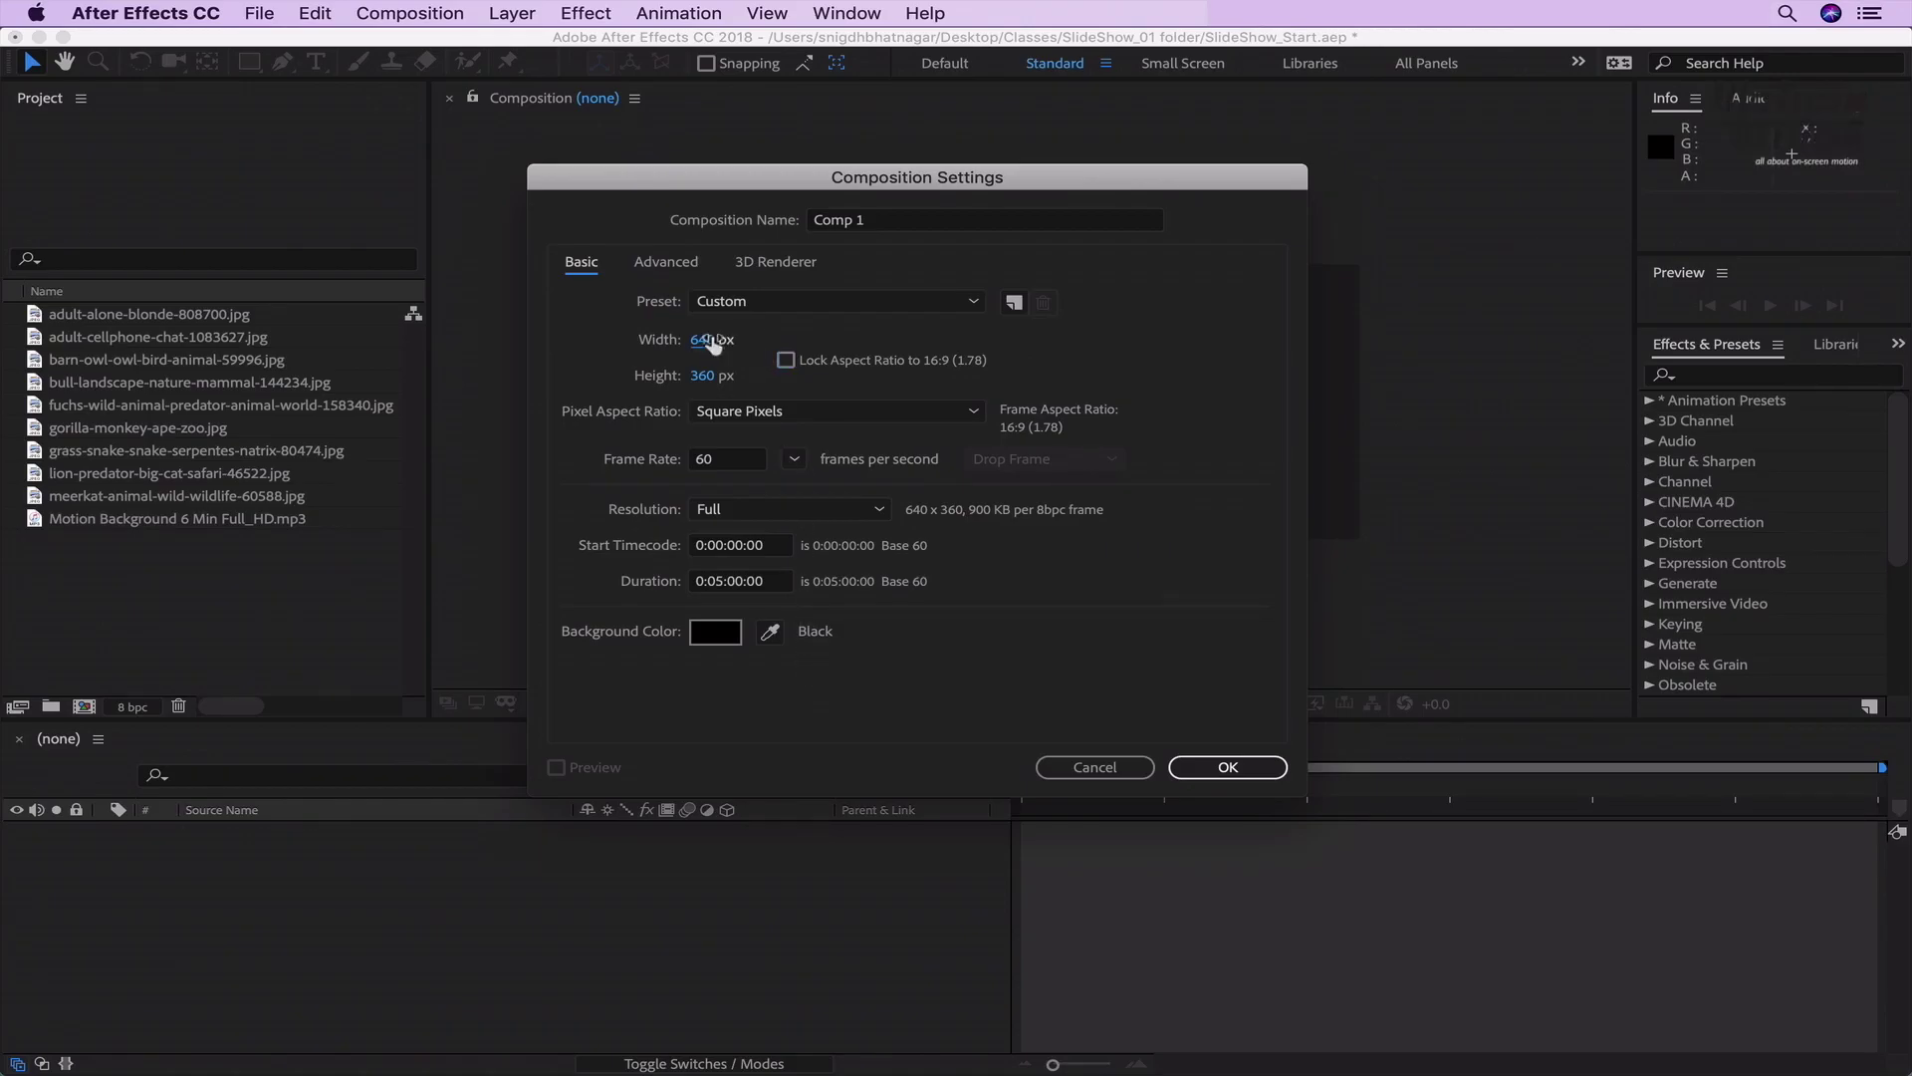
# Step: Double the composition's width and height to 1280 by 720 px using multiplication expressions
pyautogui.click(710, 340)
pyautogui.write('1280')
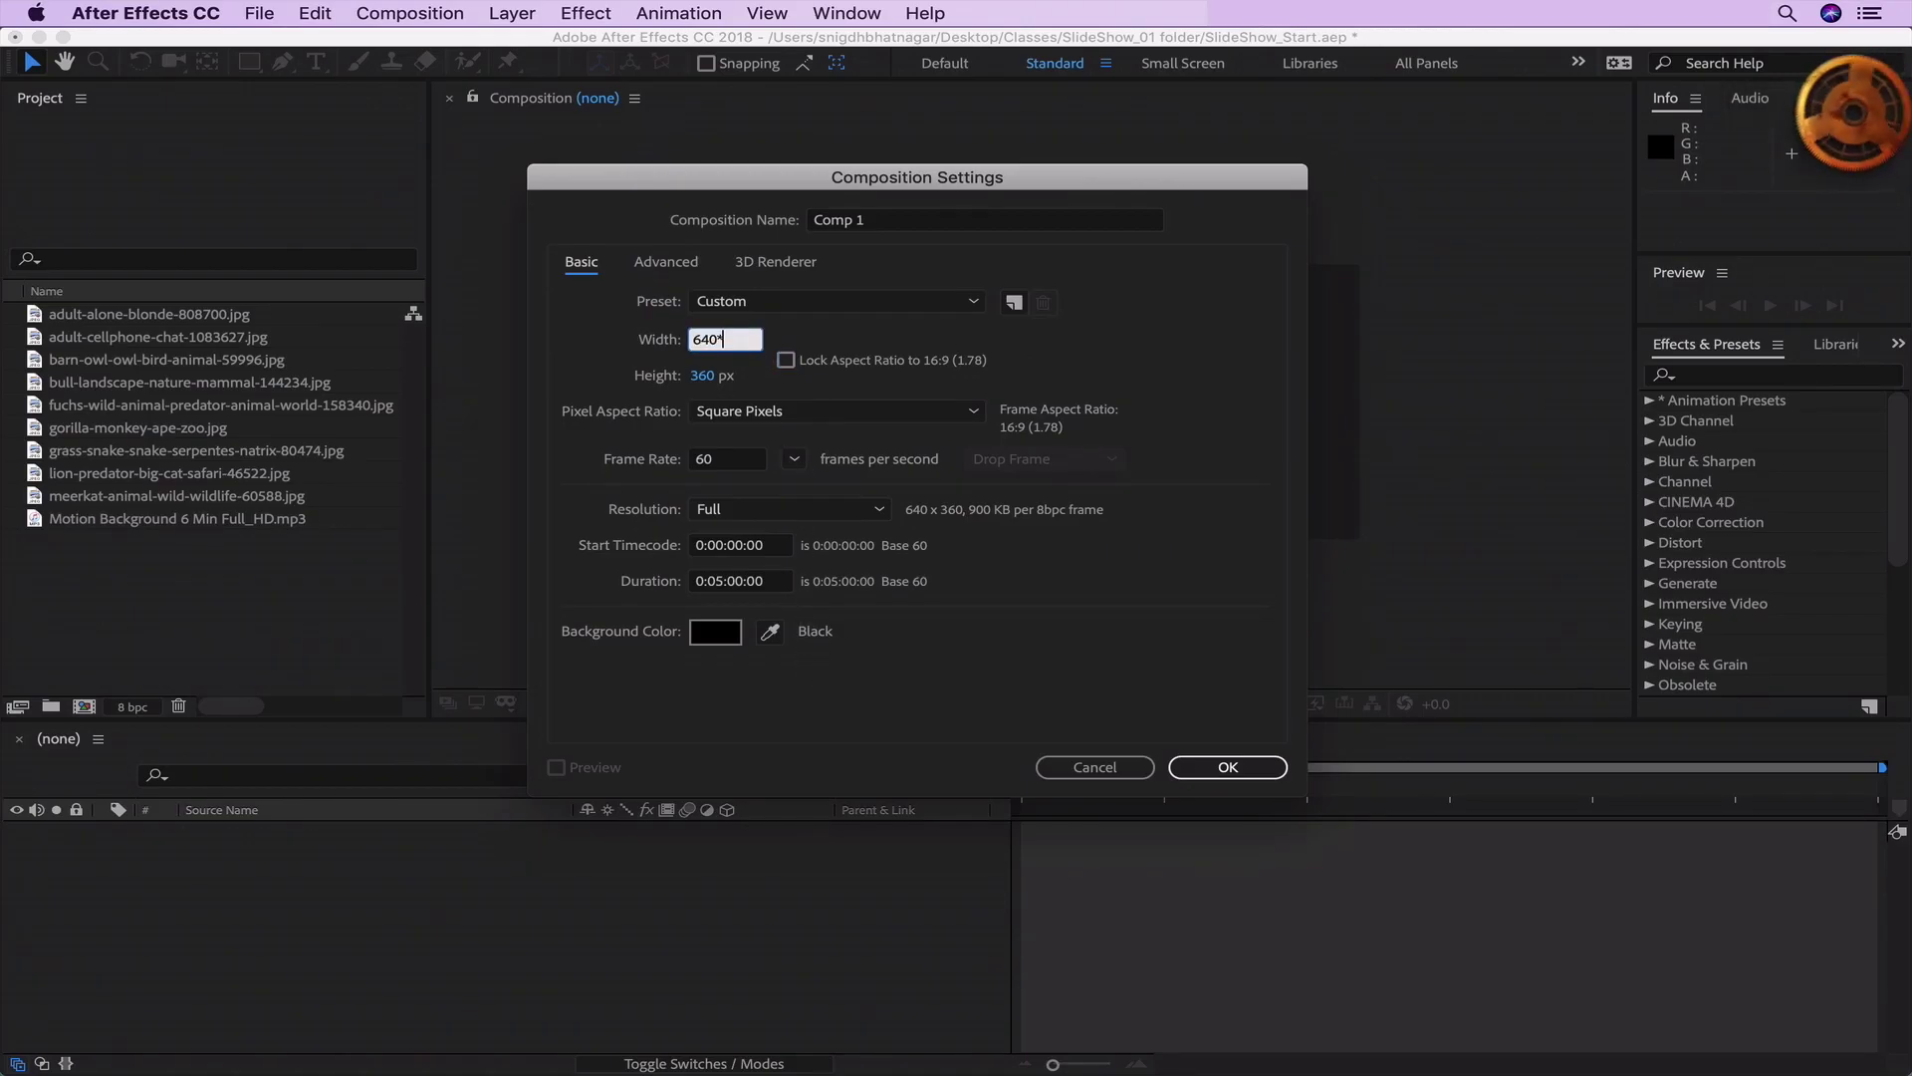
pyautogui.press('Tab')
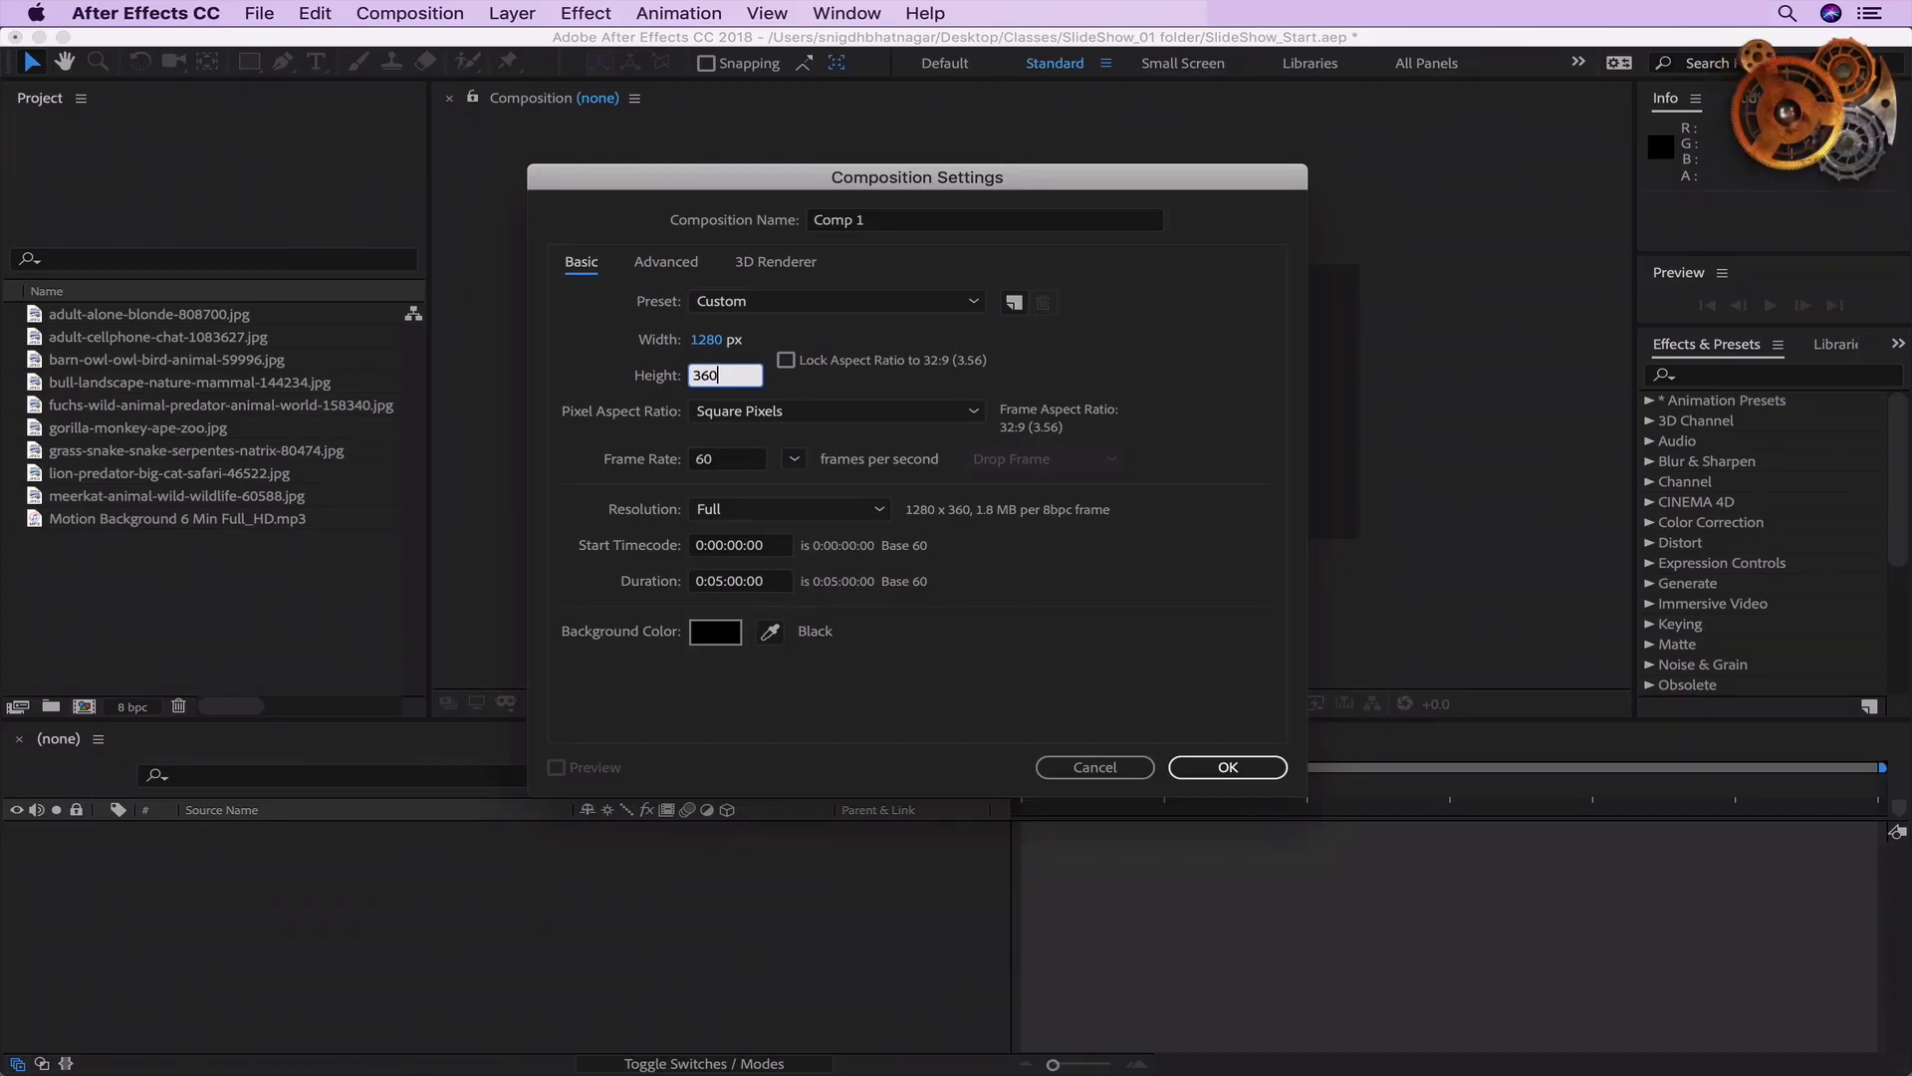
pyautogui.press('Right')
pyautogui.write('*2')
pyautogui.press('Tab')
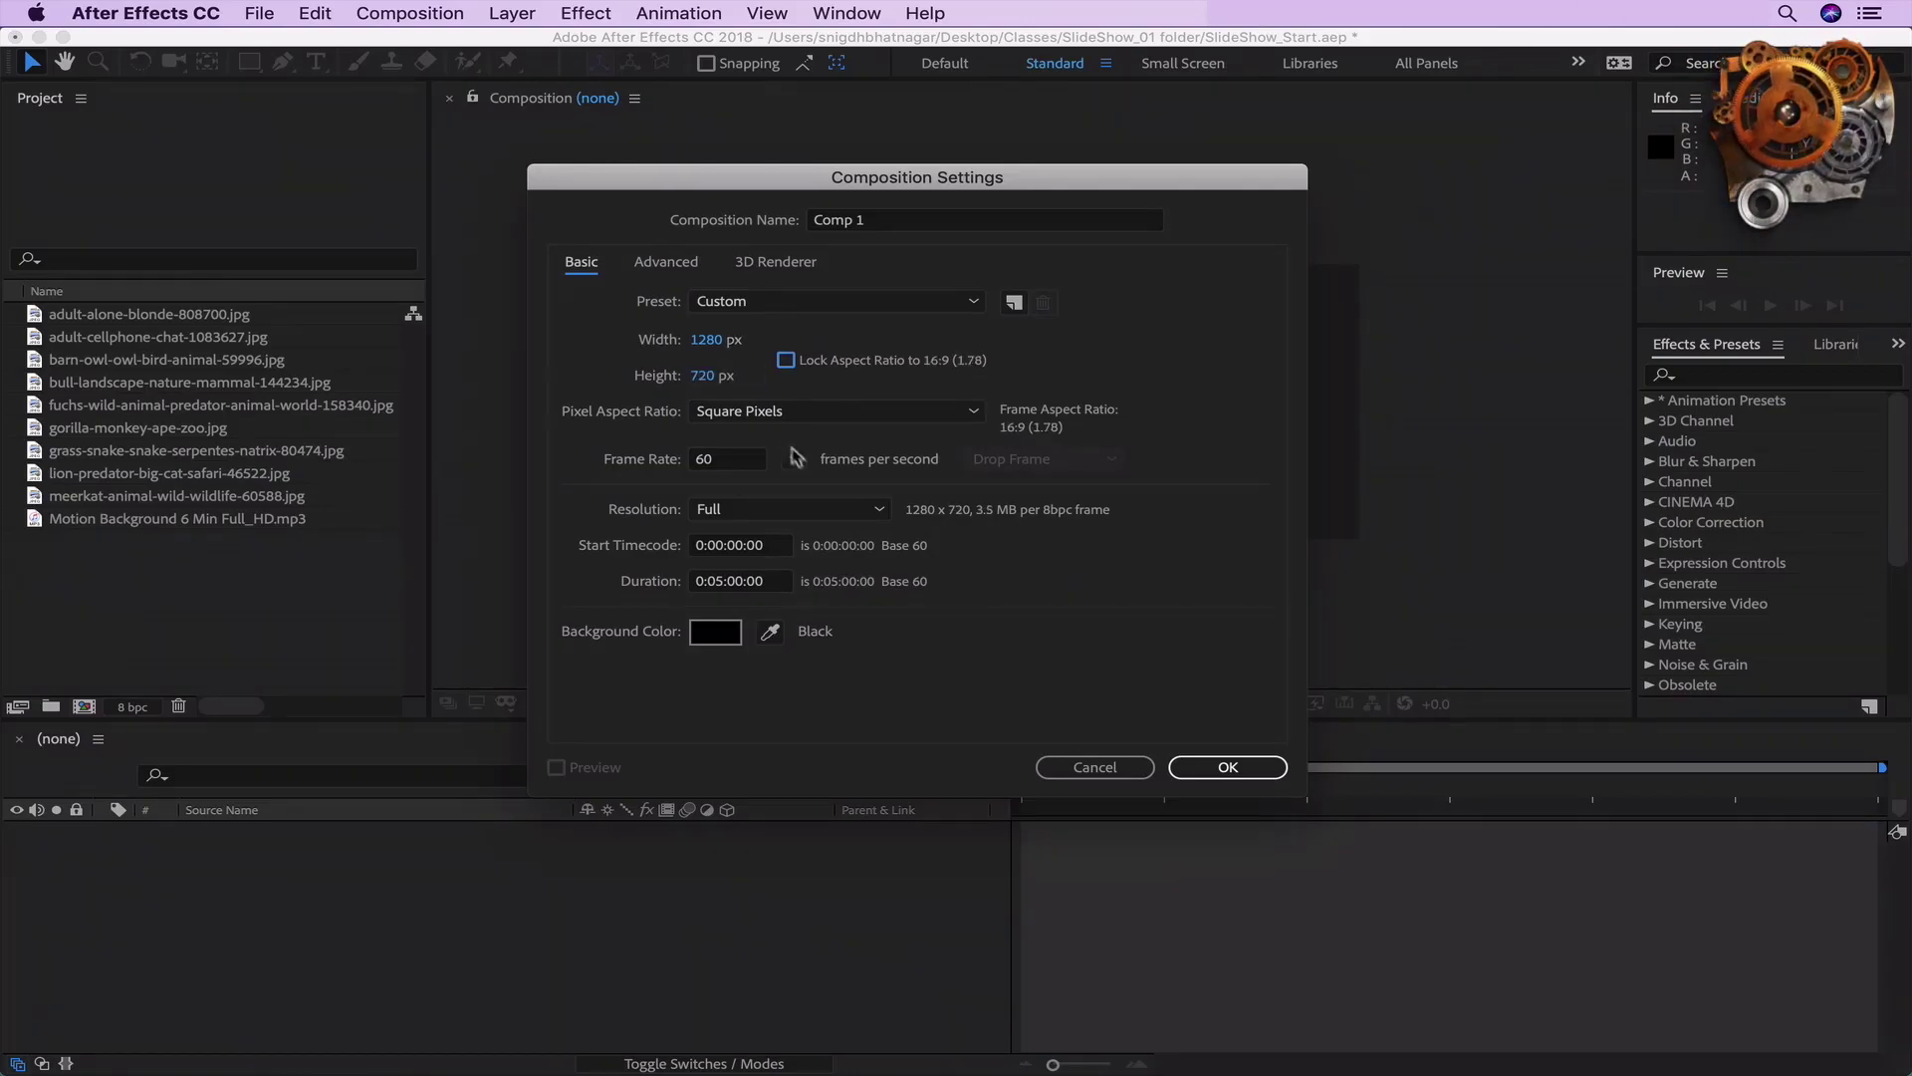
# Step: Set the frame rate to 29.97 fps and the duration to 0;04;00;00, and create the composition
pyautogui.click(794, 459)
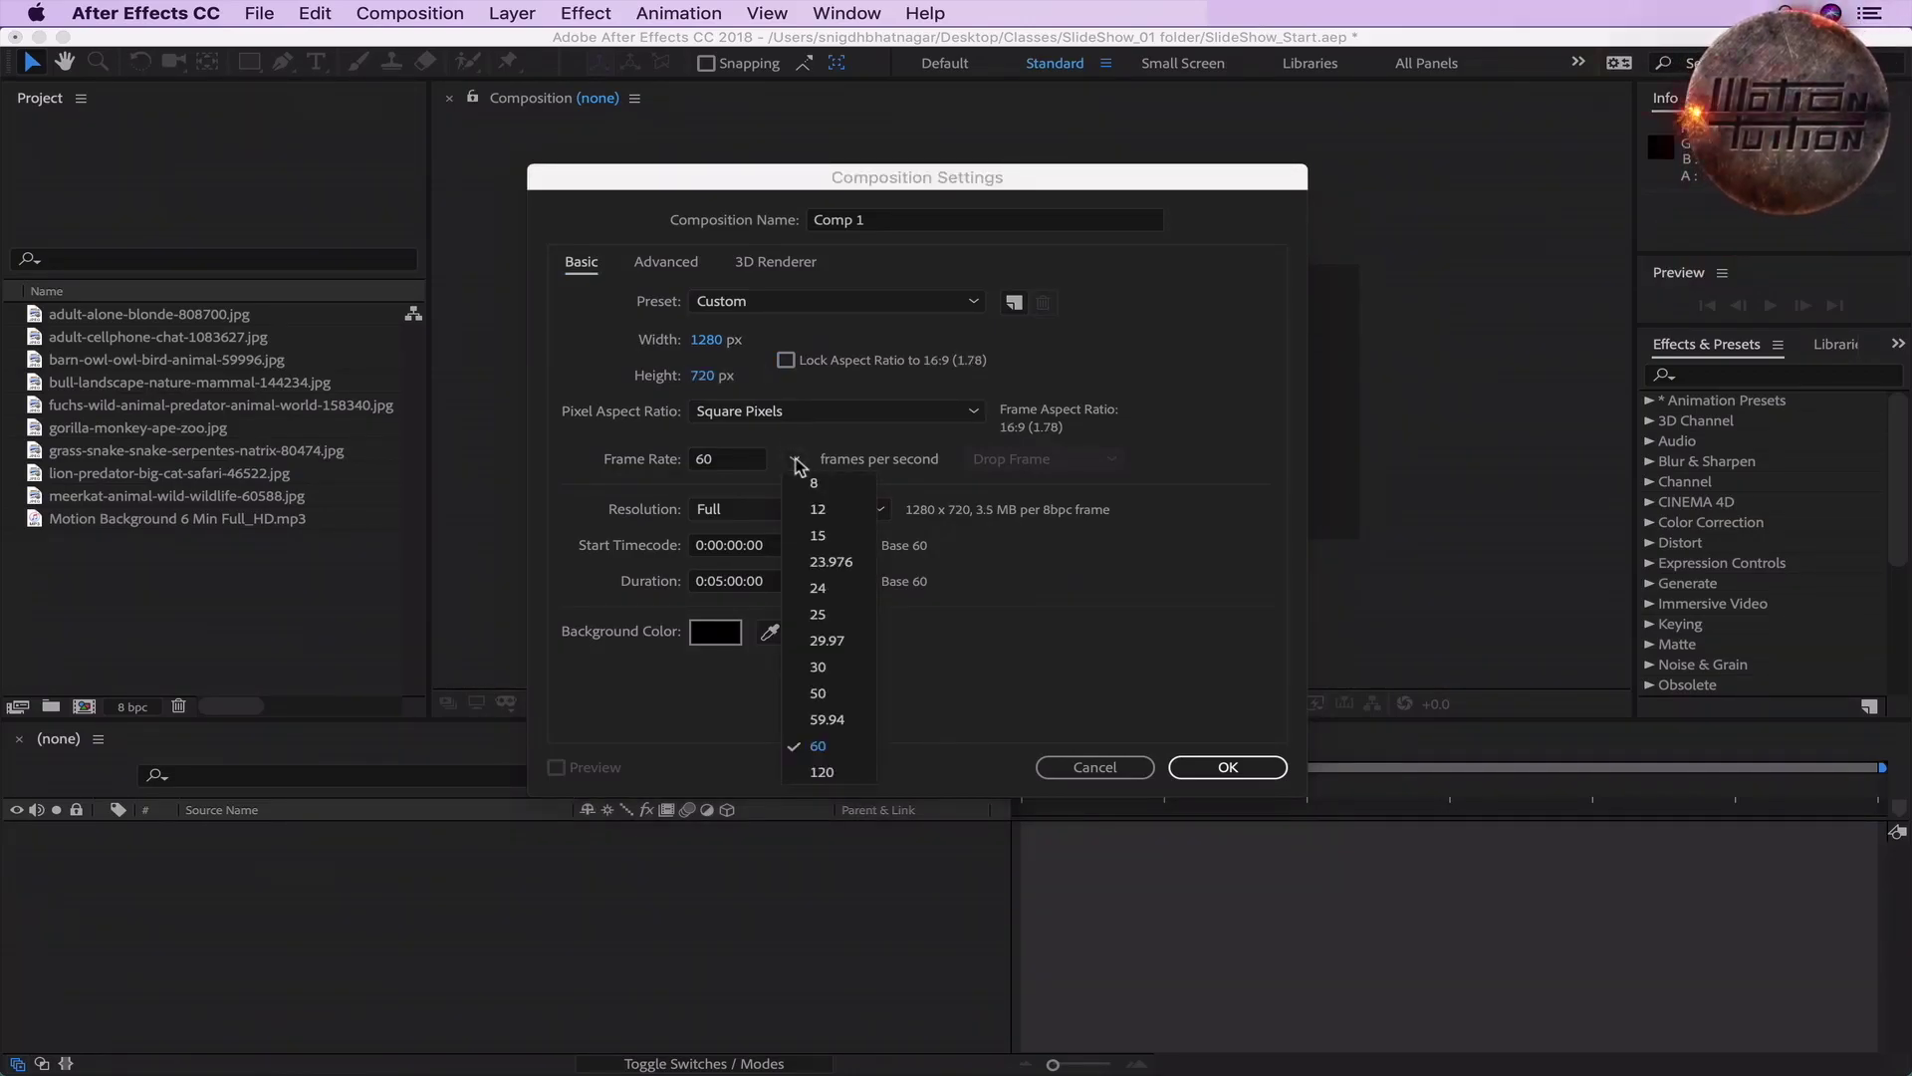
pyautogui.click(827, 640)
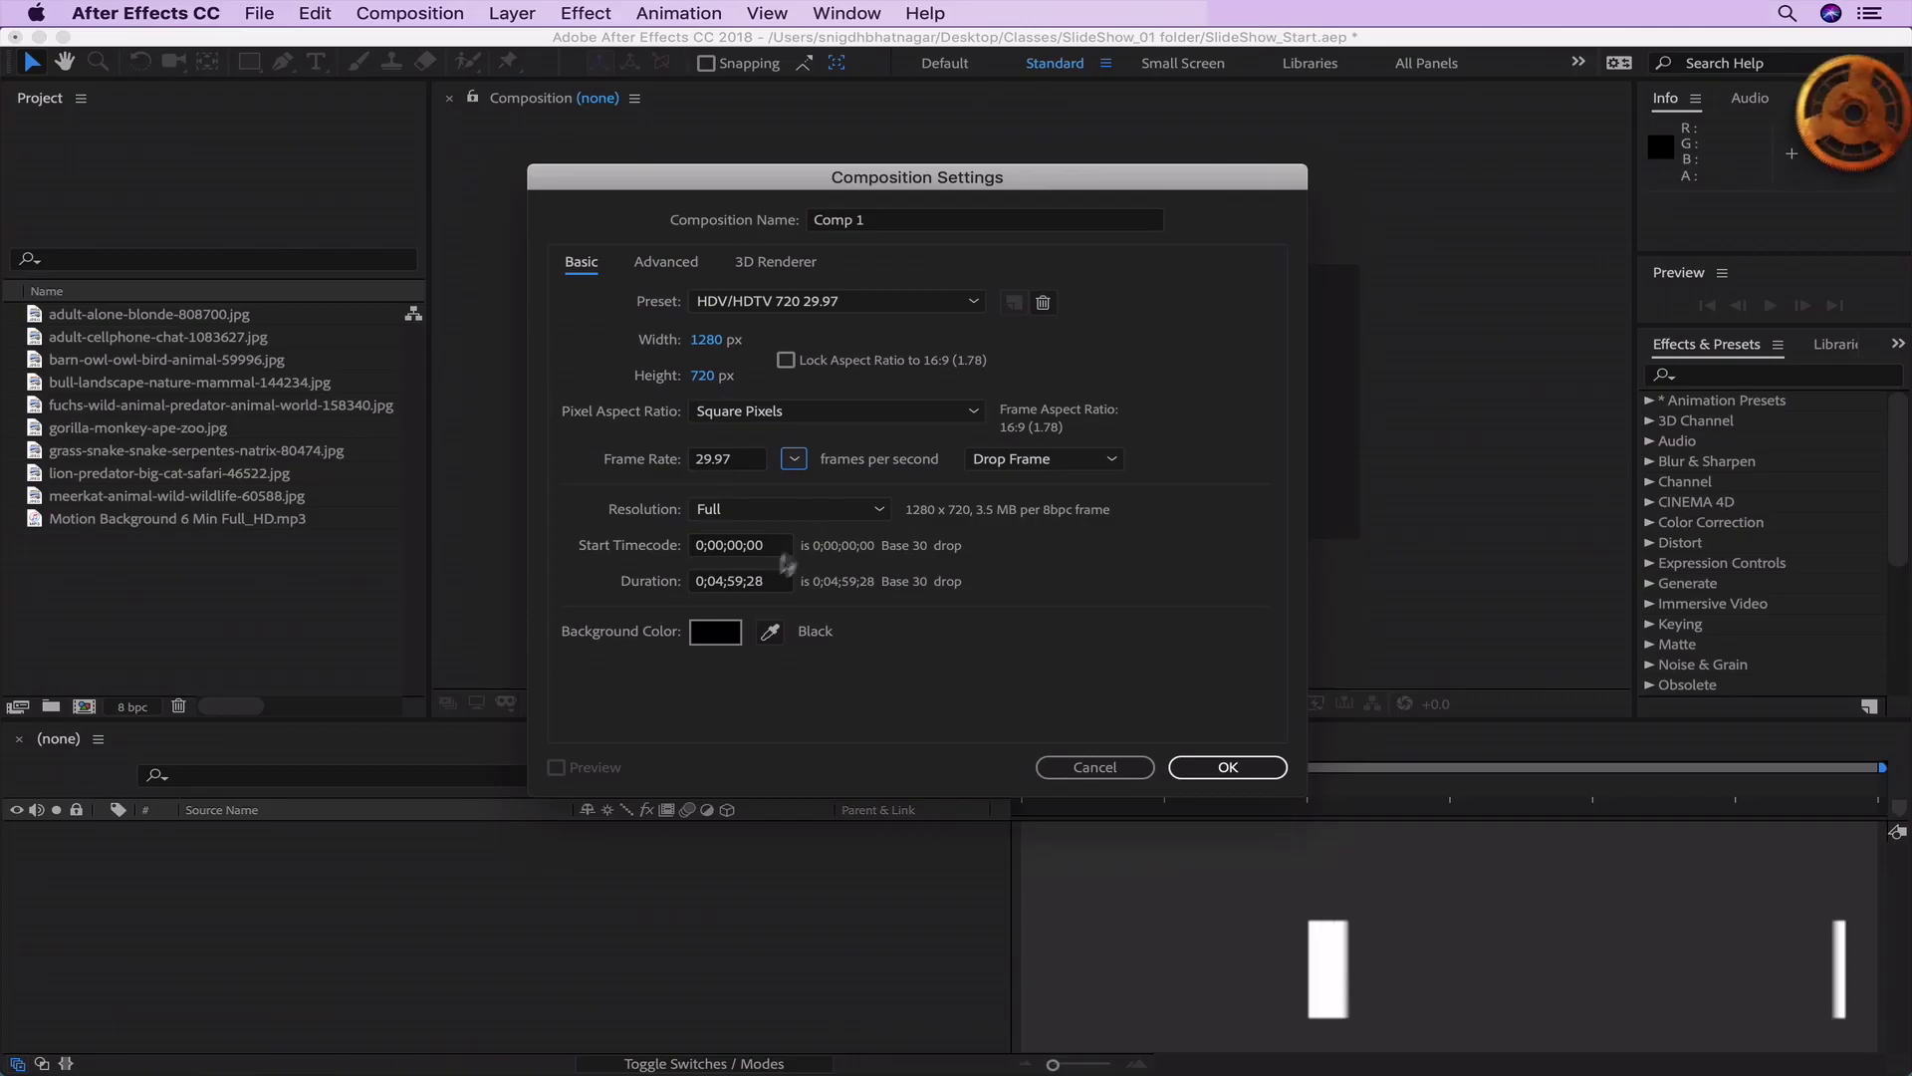
pyautogui.click(766, 581)
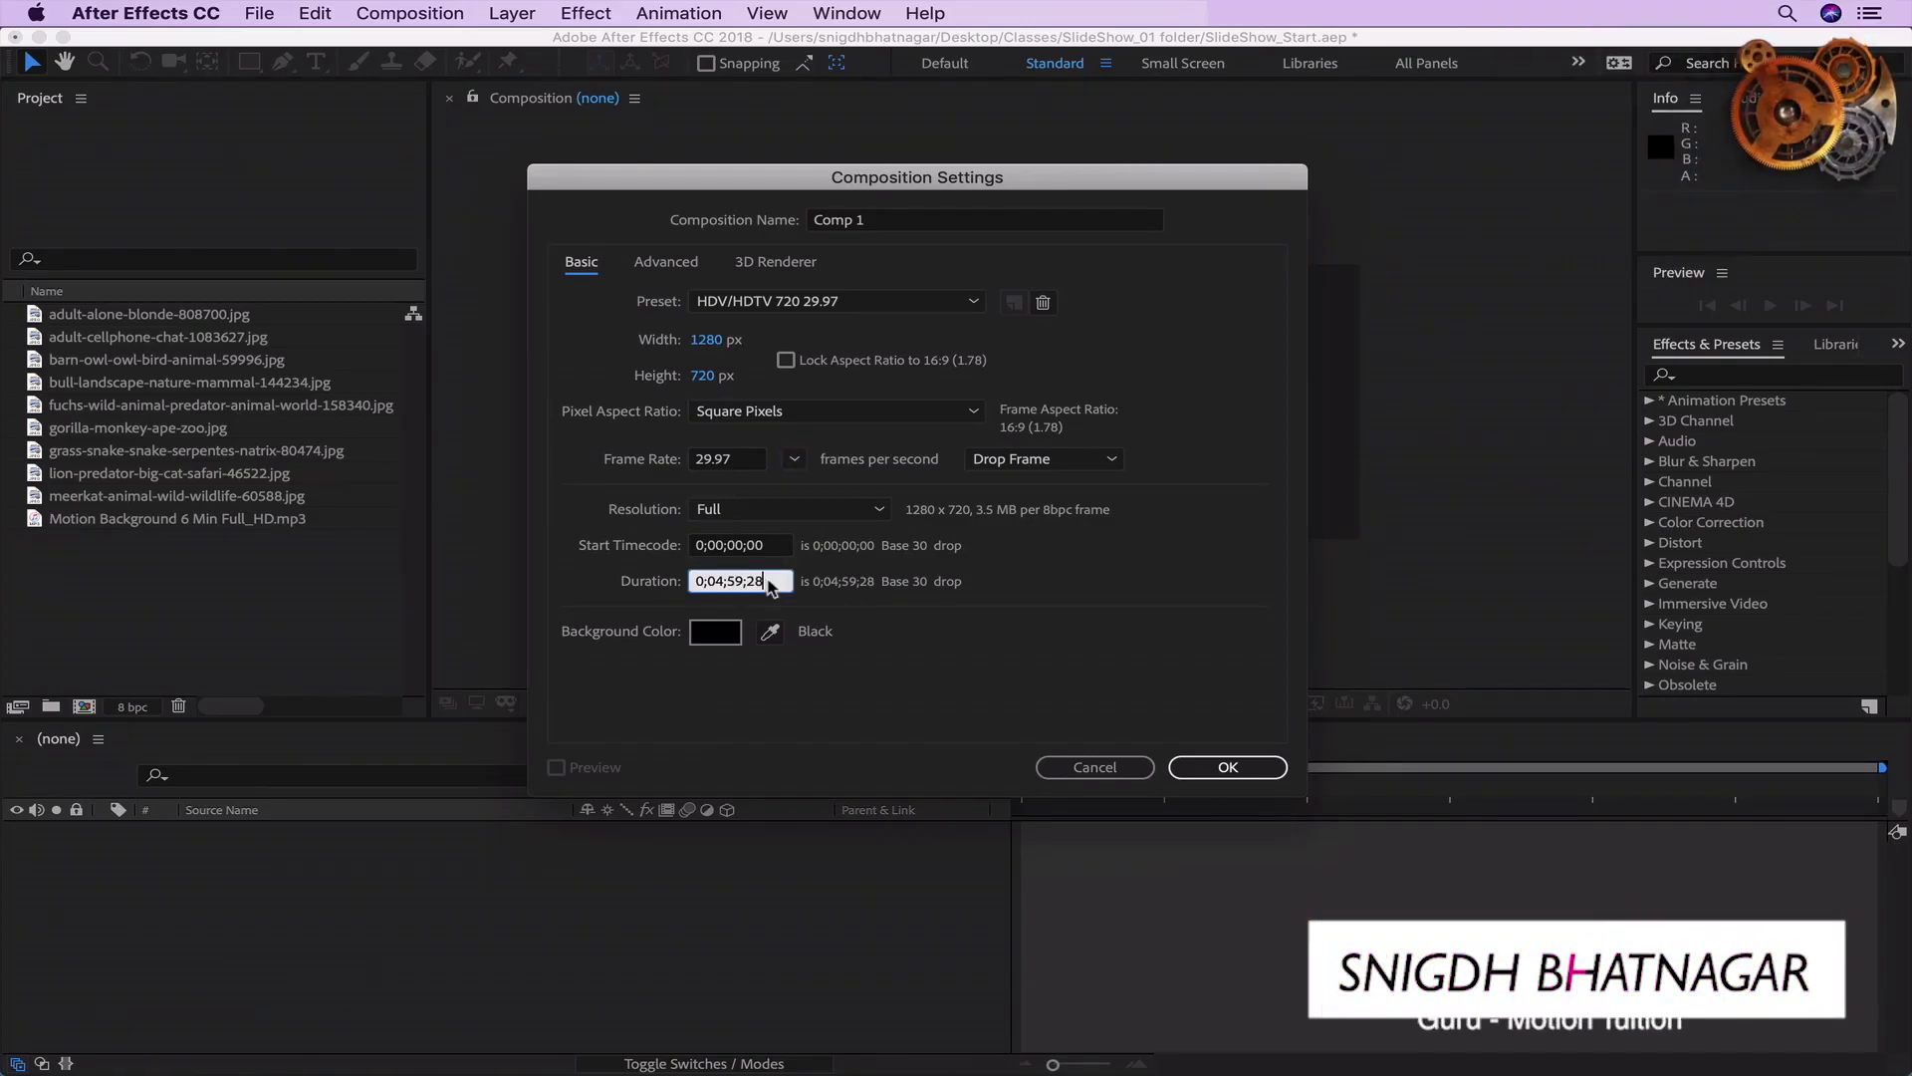
pyautogui.press('BackSpace')
pyautogui.press('BackSpace')
pyautogui.write('00')
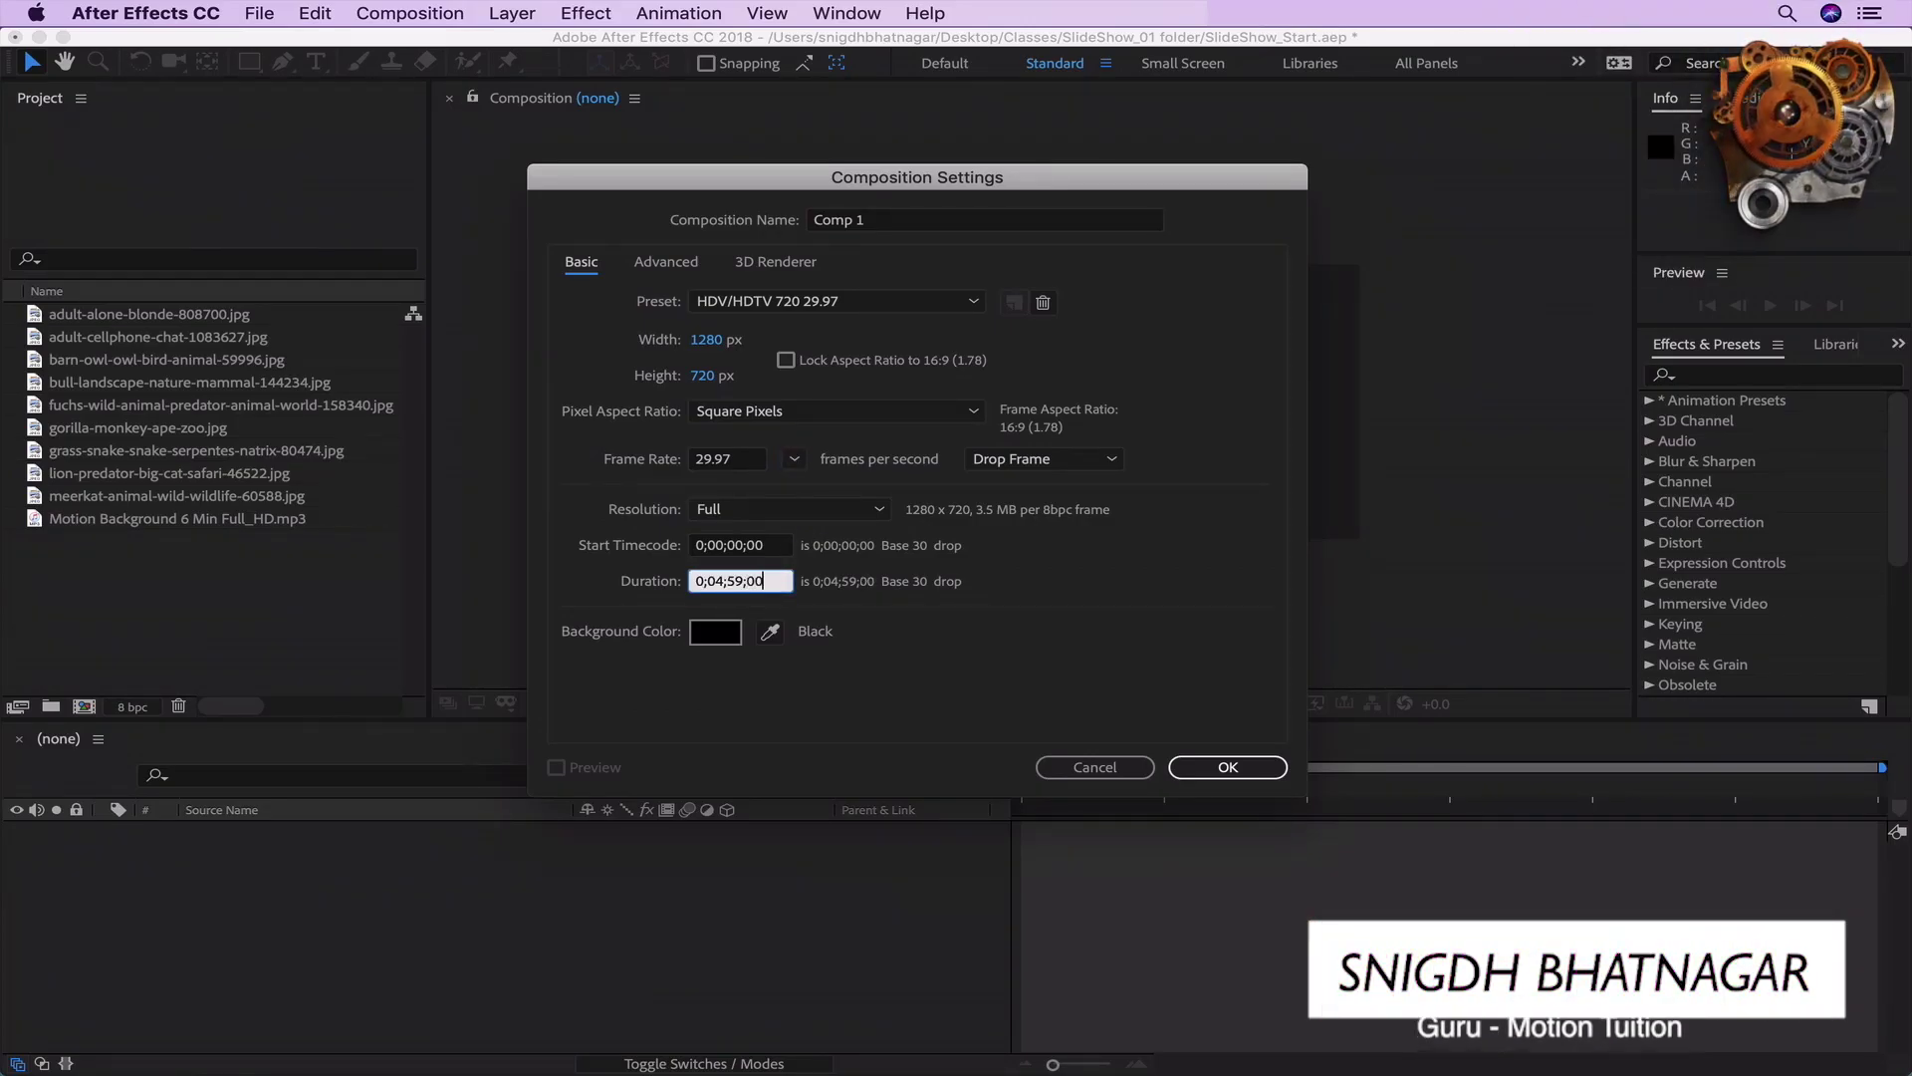
pyautogui.press('BackSpace')
pyautogui.press('BackSpace')
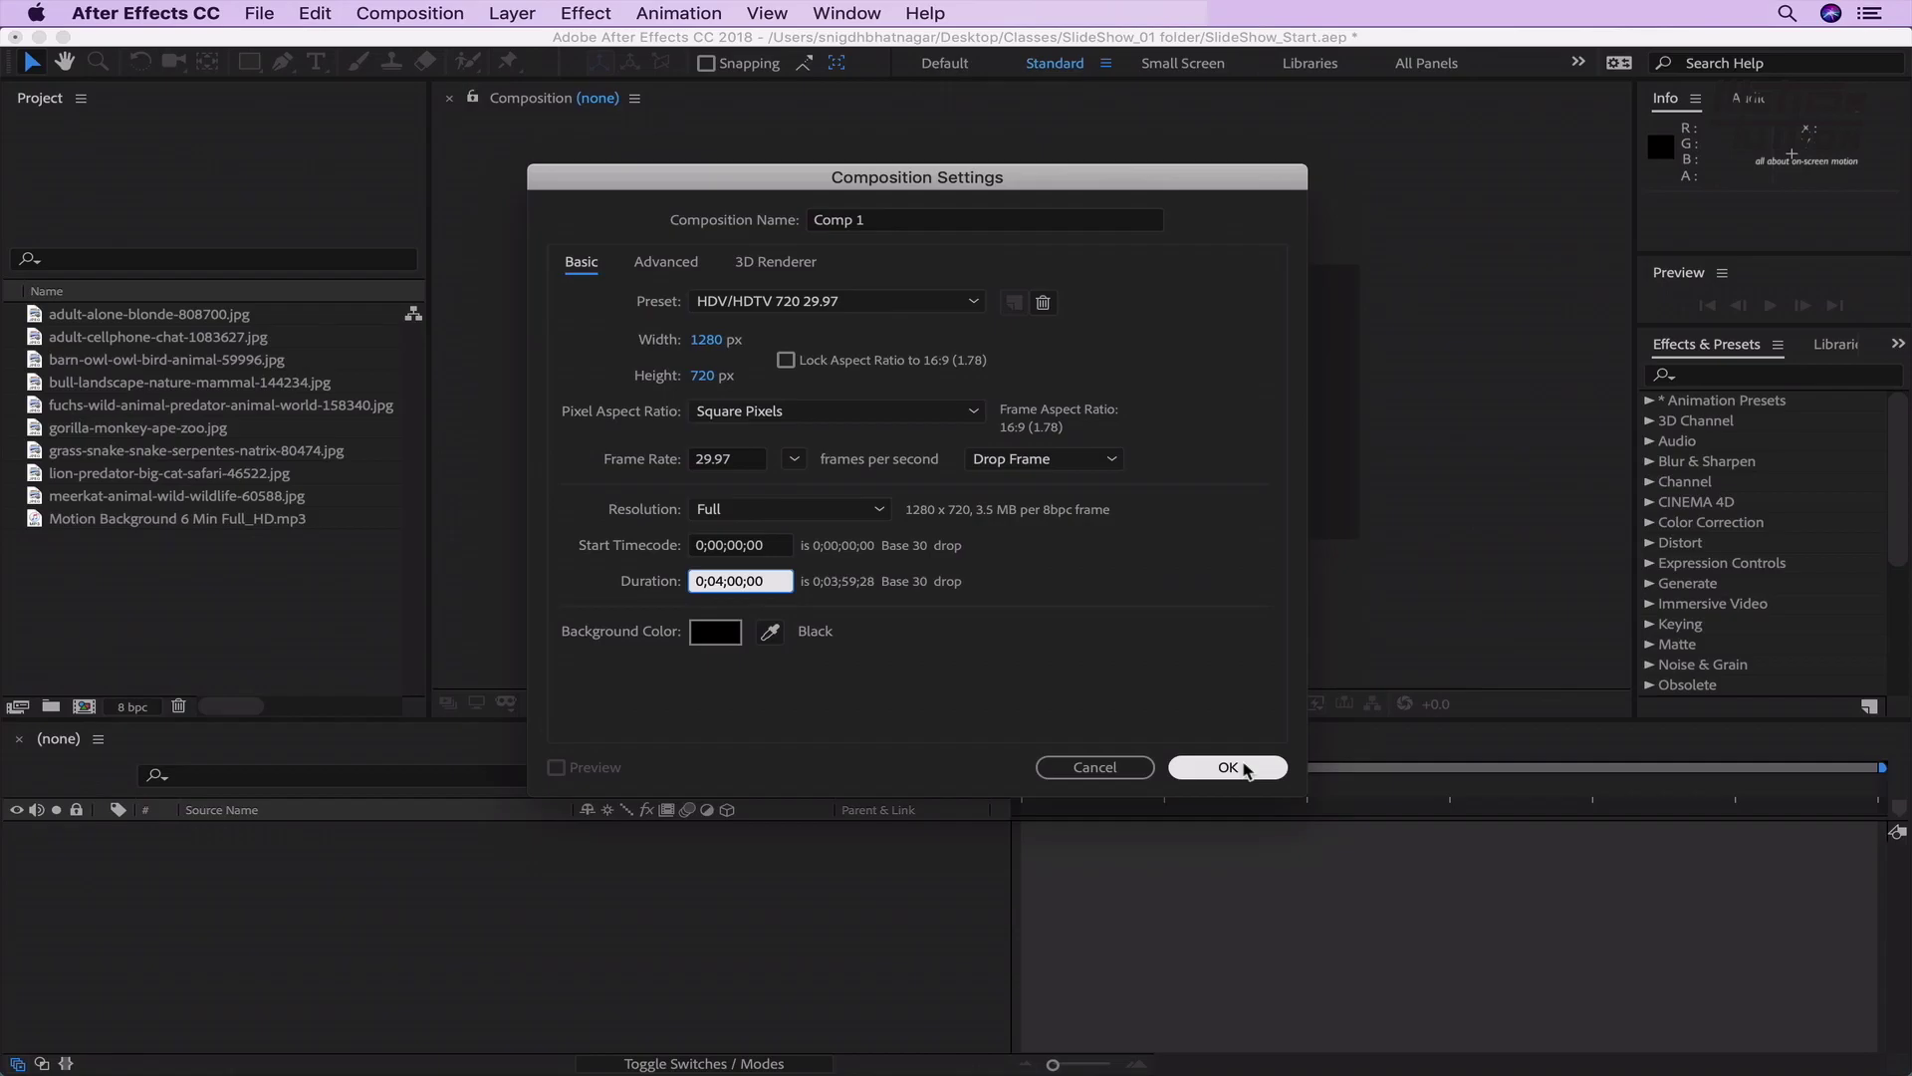
pyautogui.click(1228, 766)
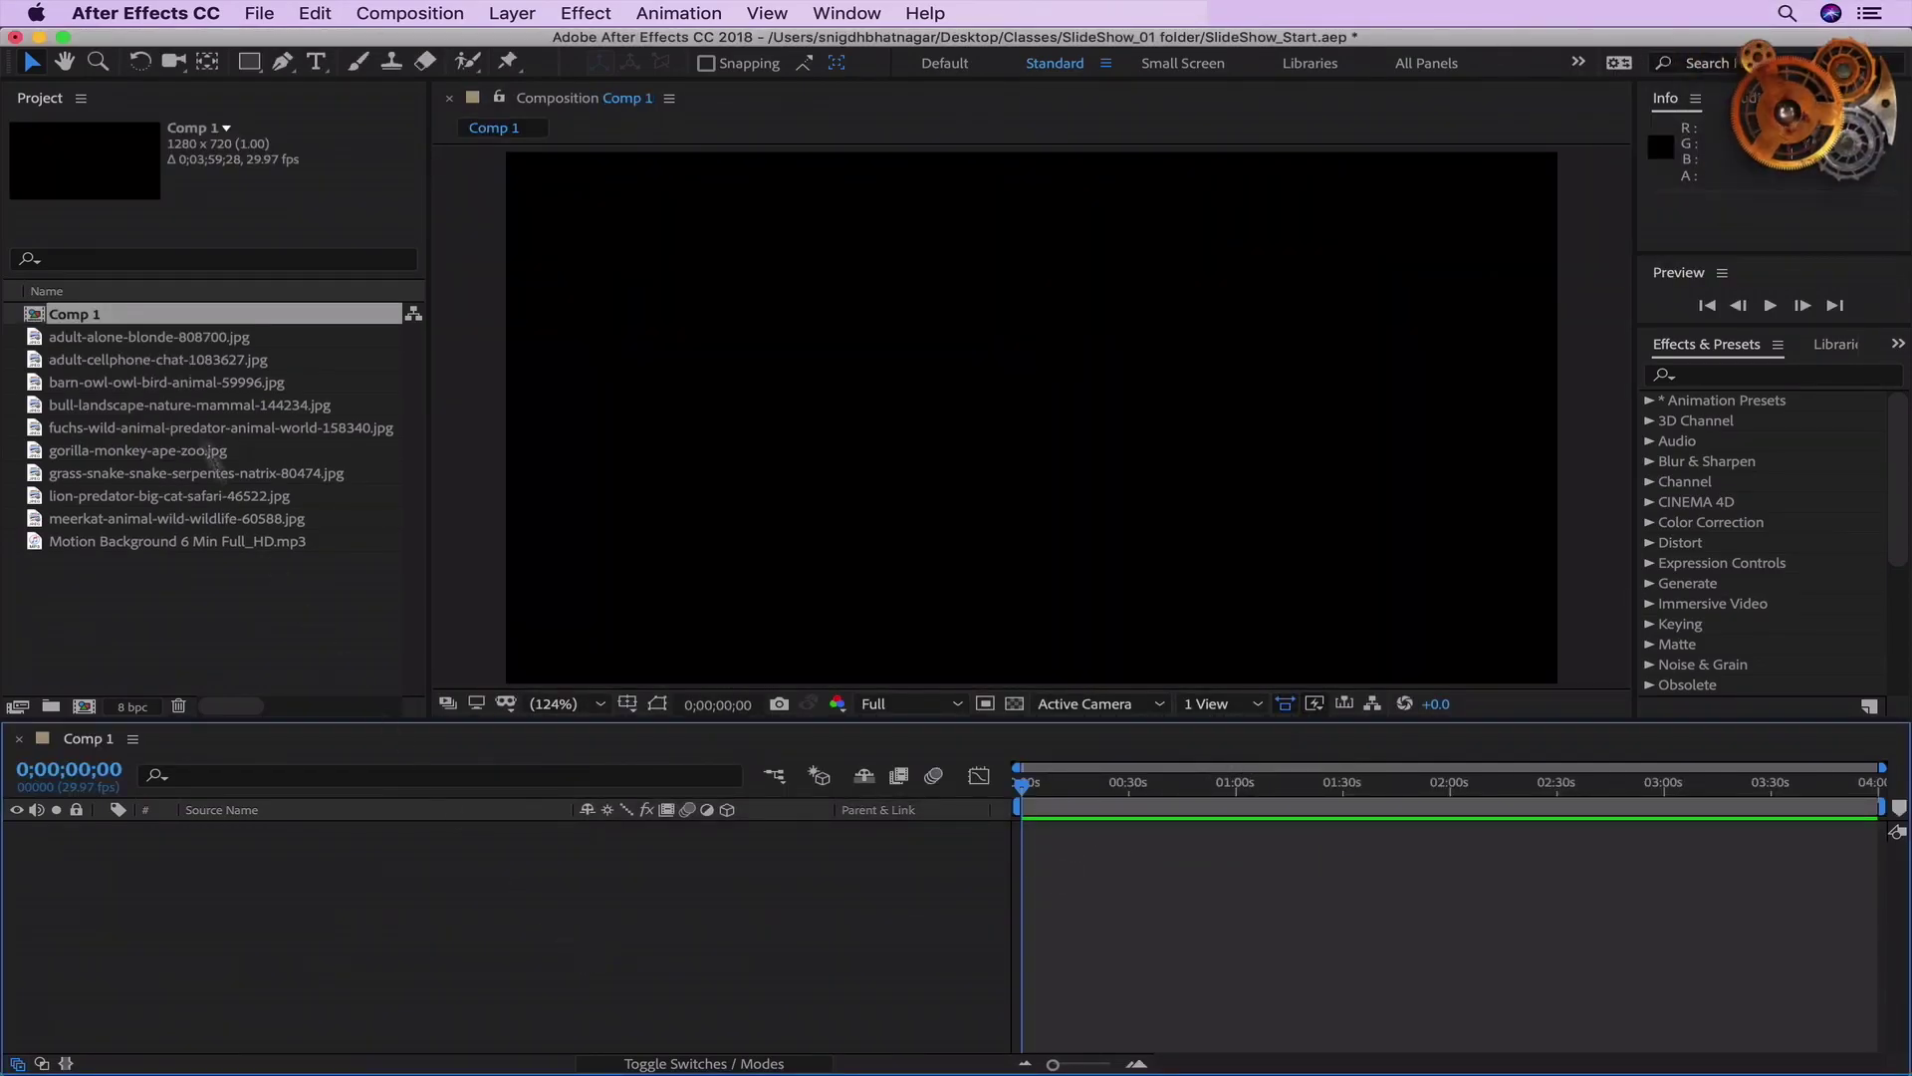
# Step: Rename the composition as Render_Comp in its composition settings
pyautogui.rightClick(148, 316)
pyautogui.click(234, 333)
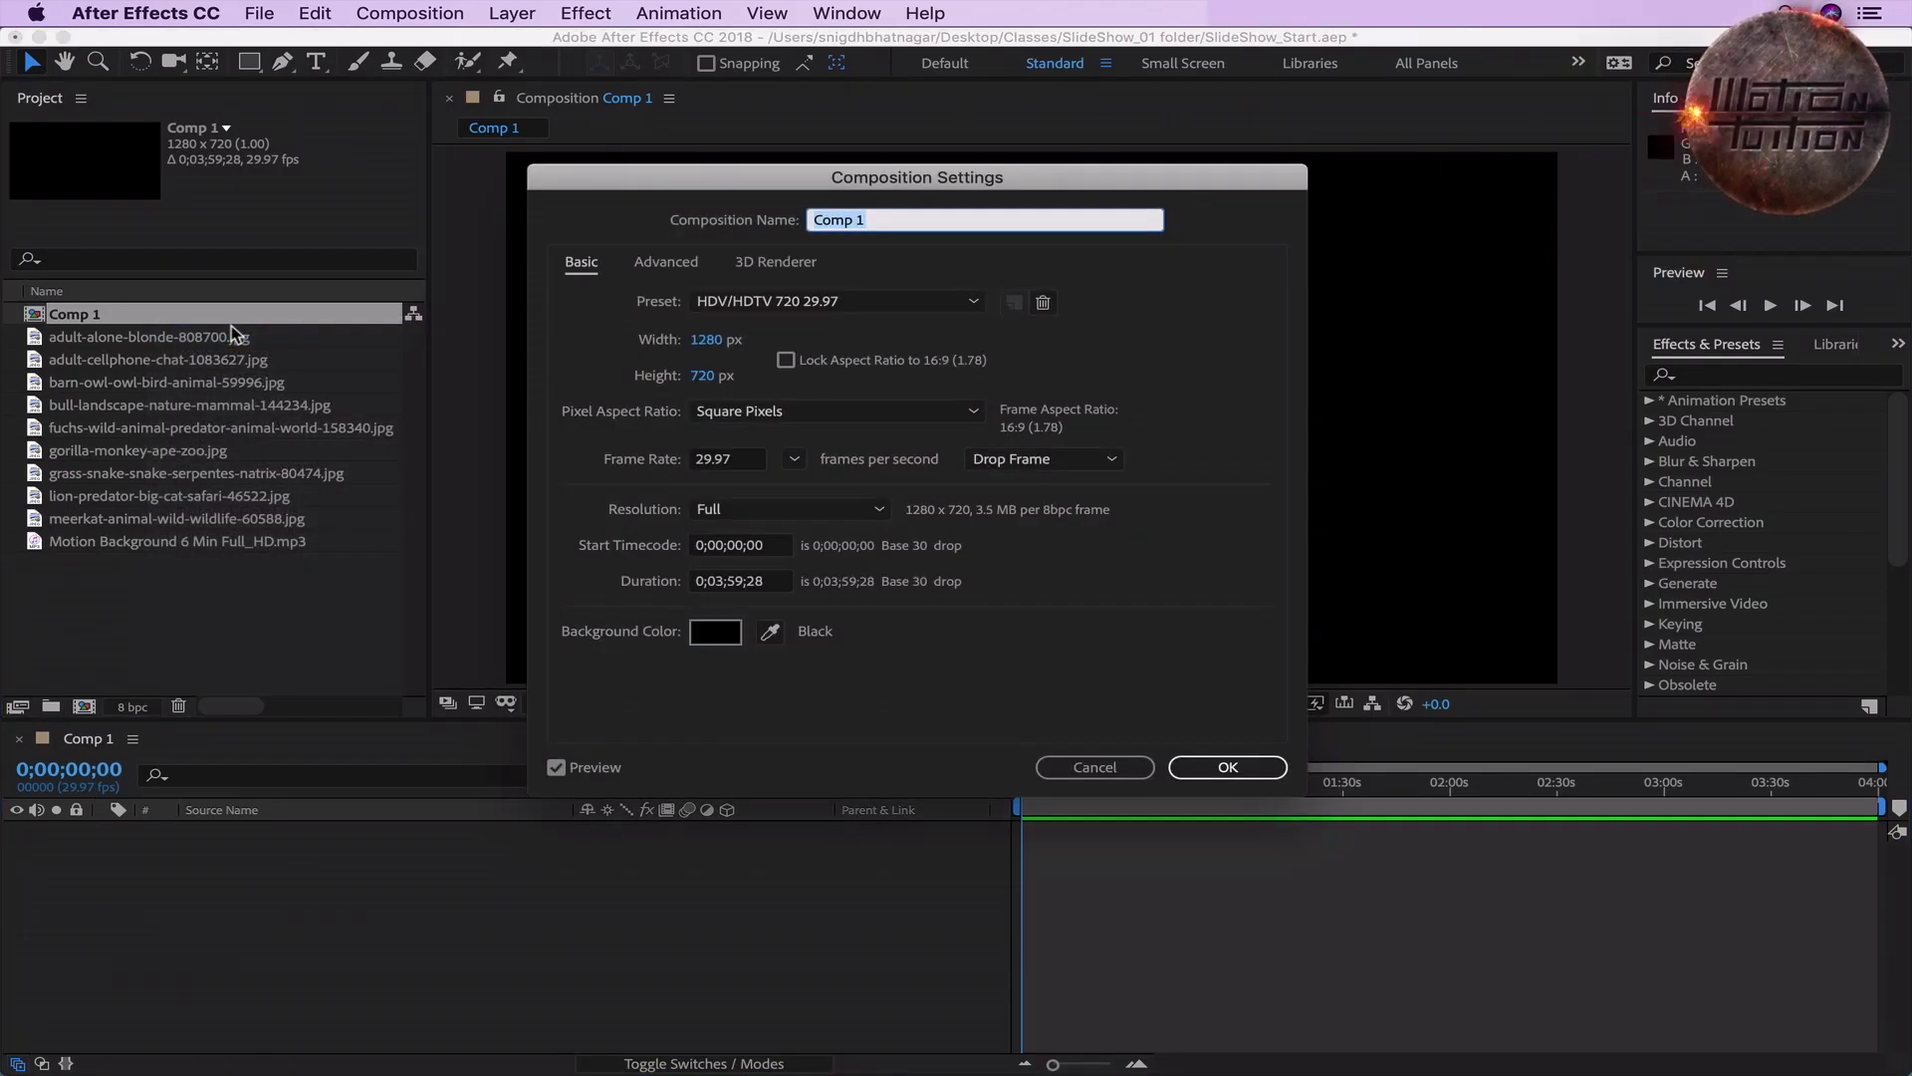
pyautogui.write('Rend')
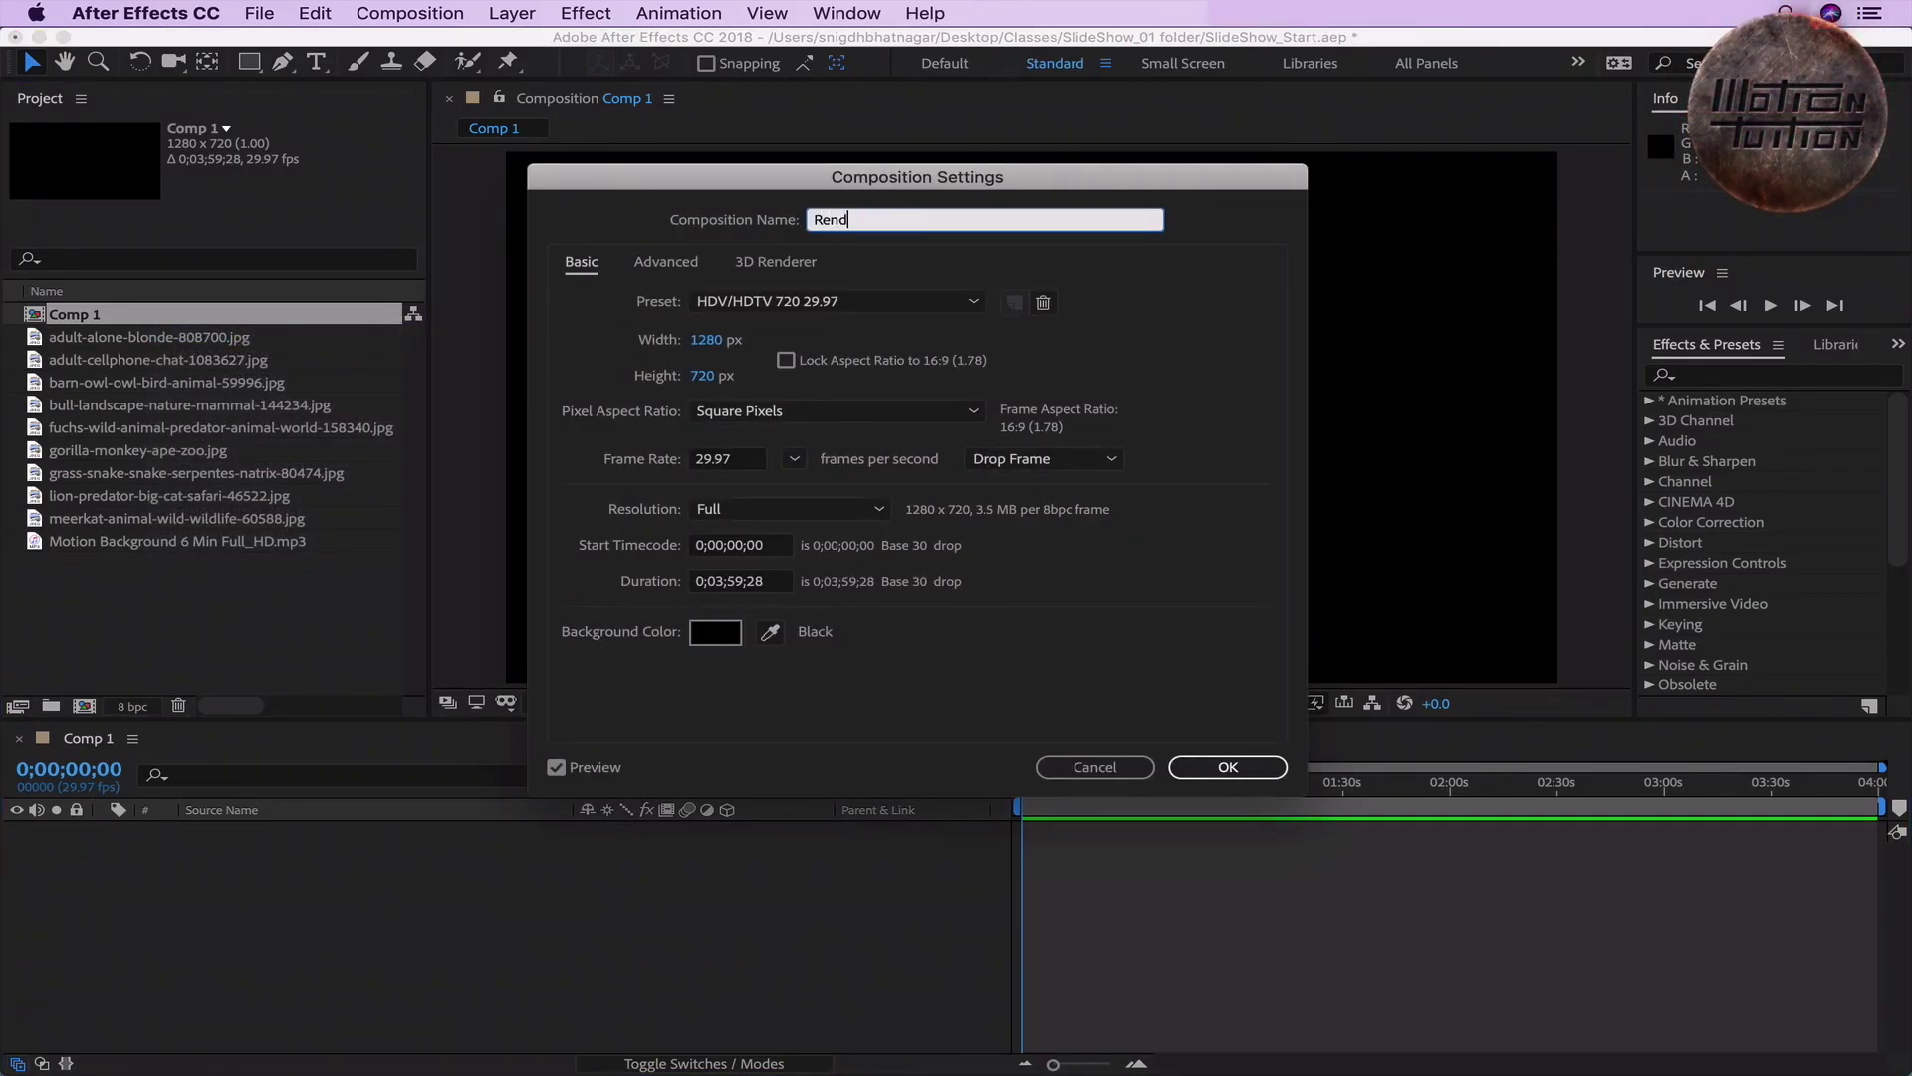
pyautogui.write('er_')
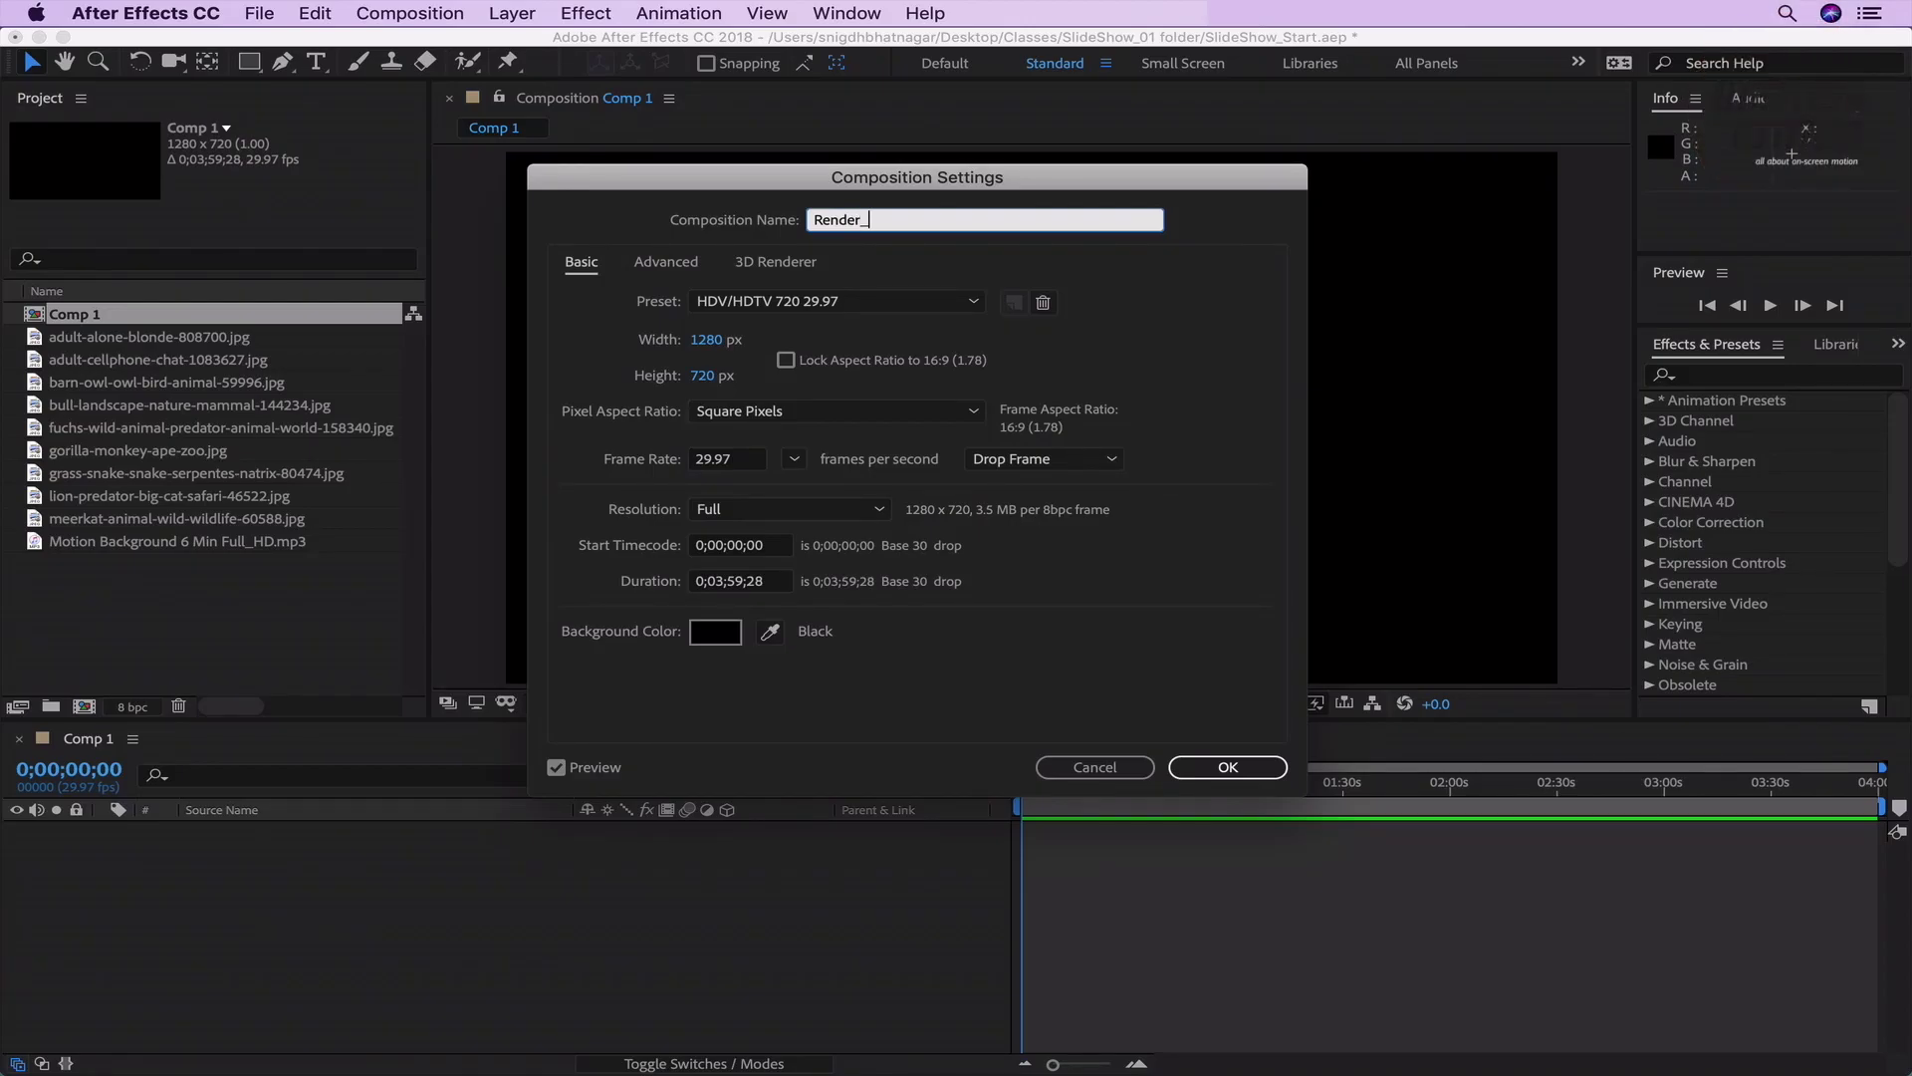
pyautogui.write('Comp')
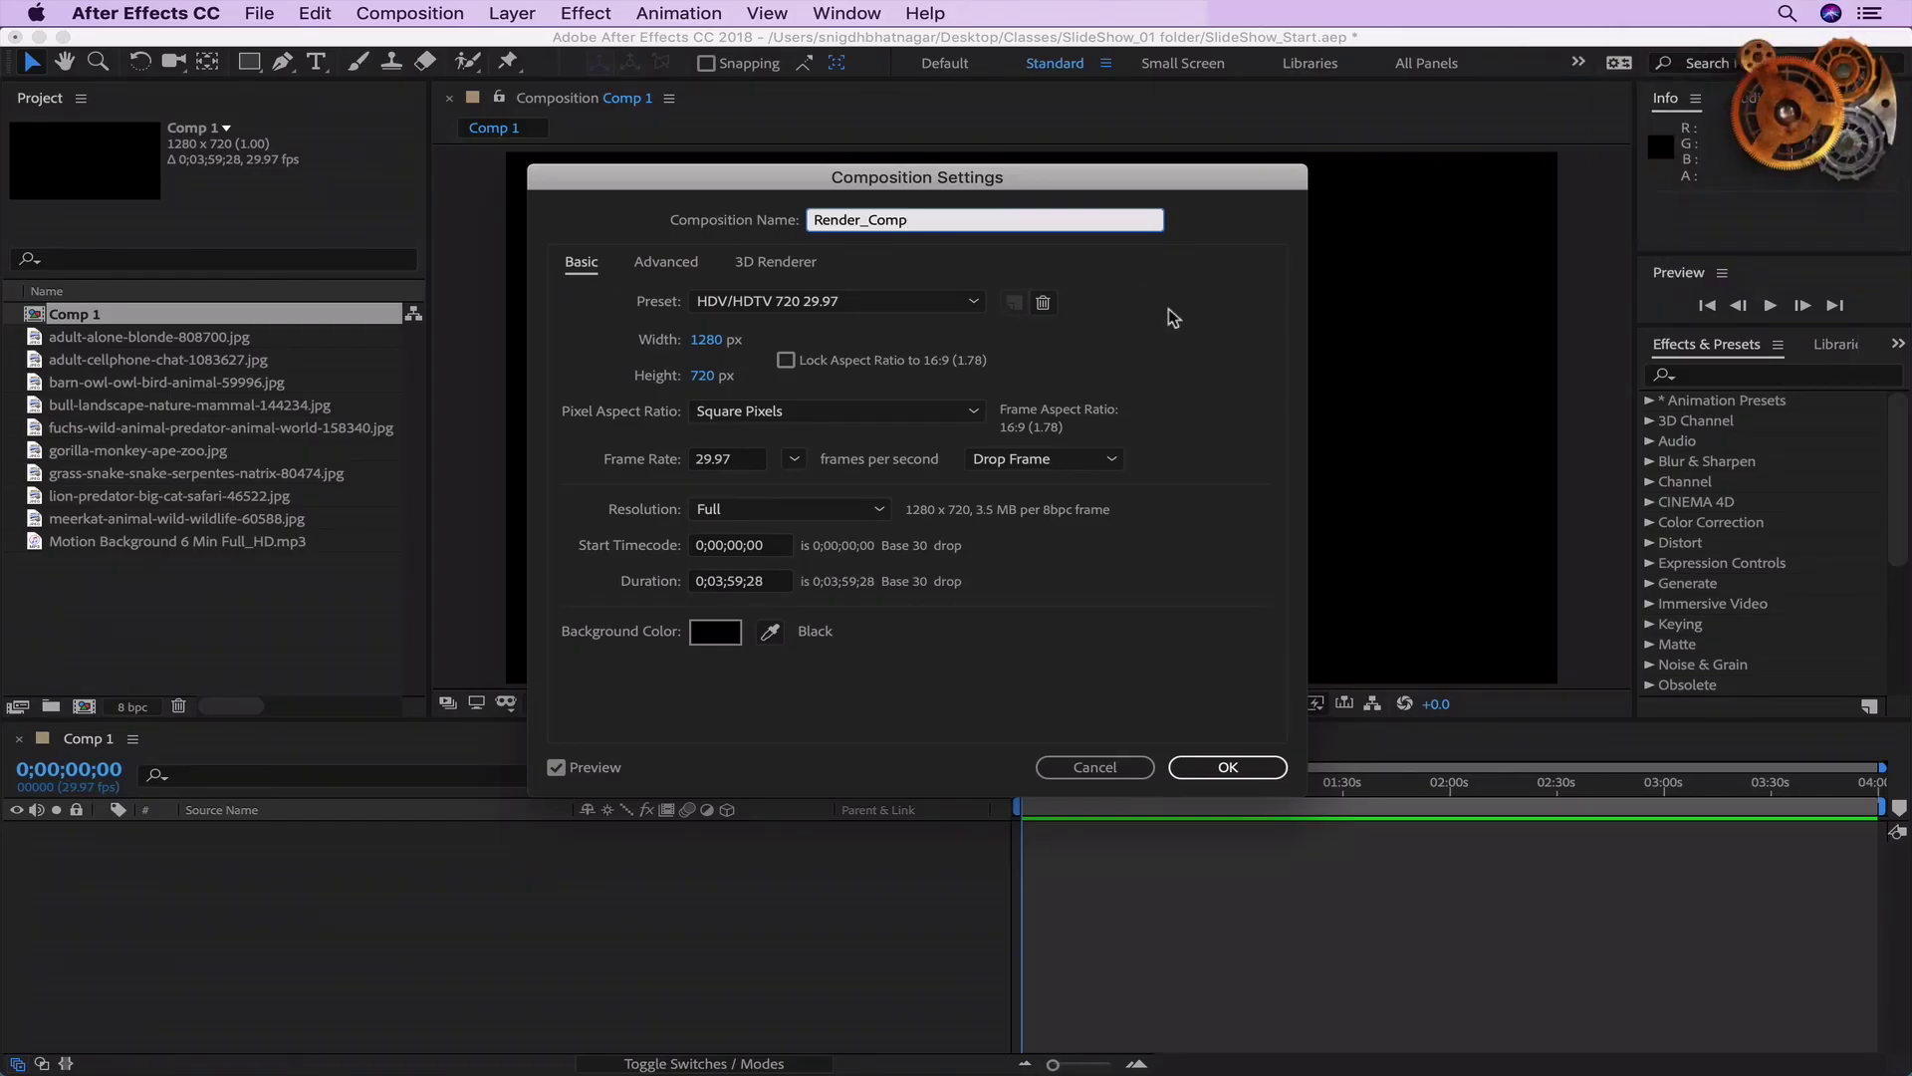
pyautogui.click(1198, 768)
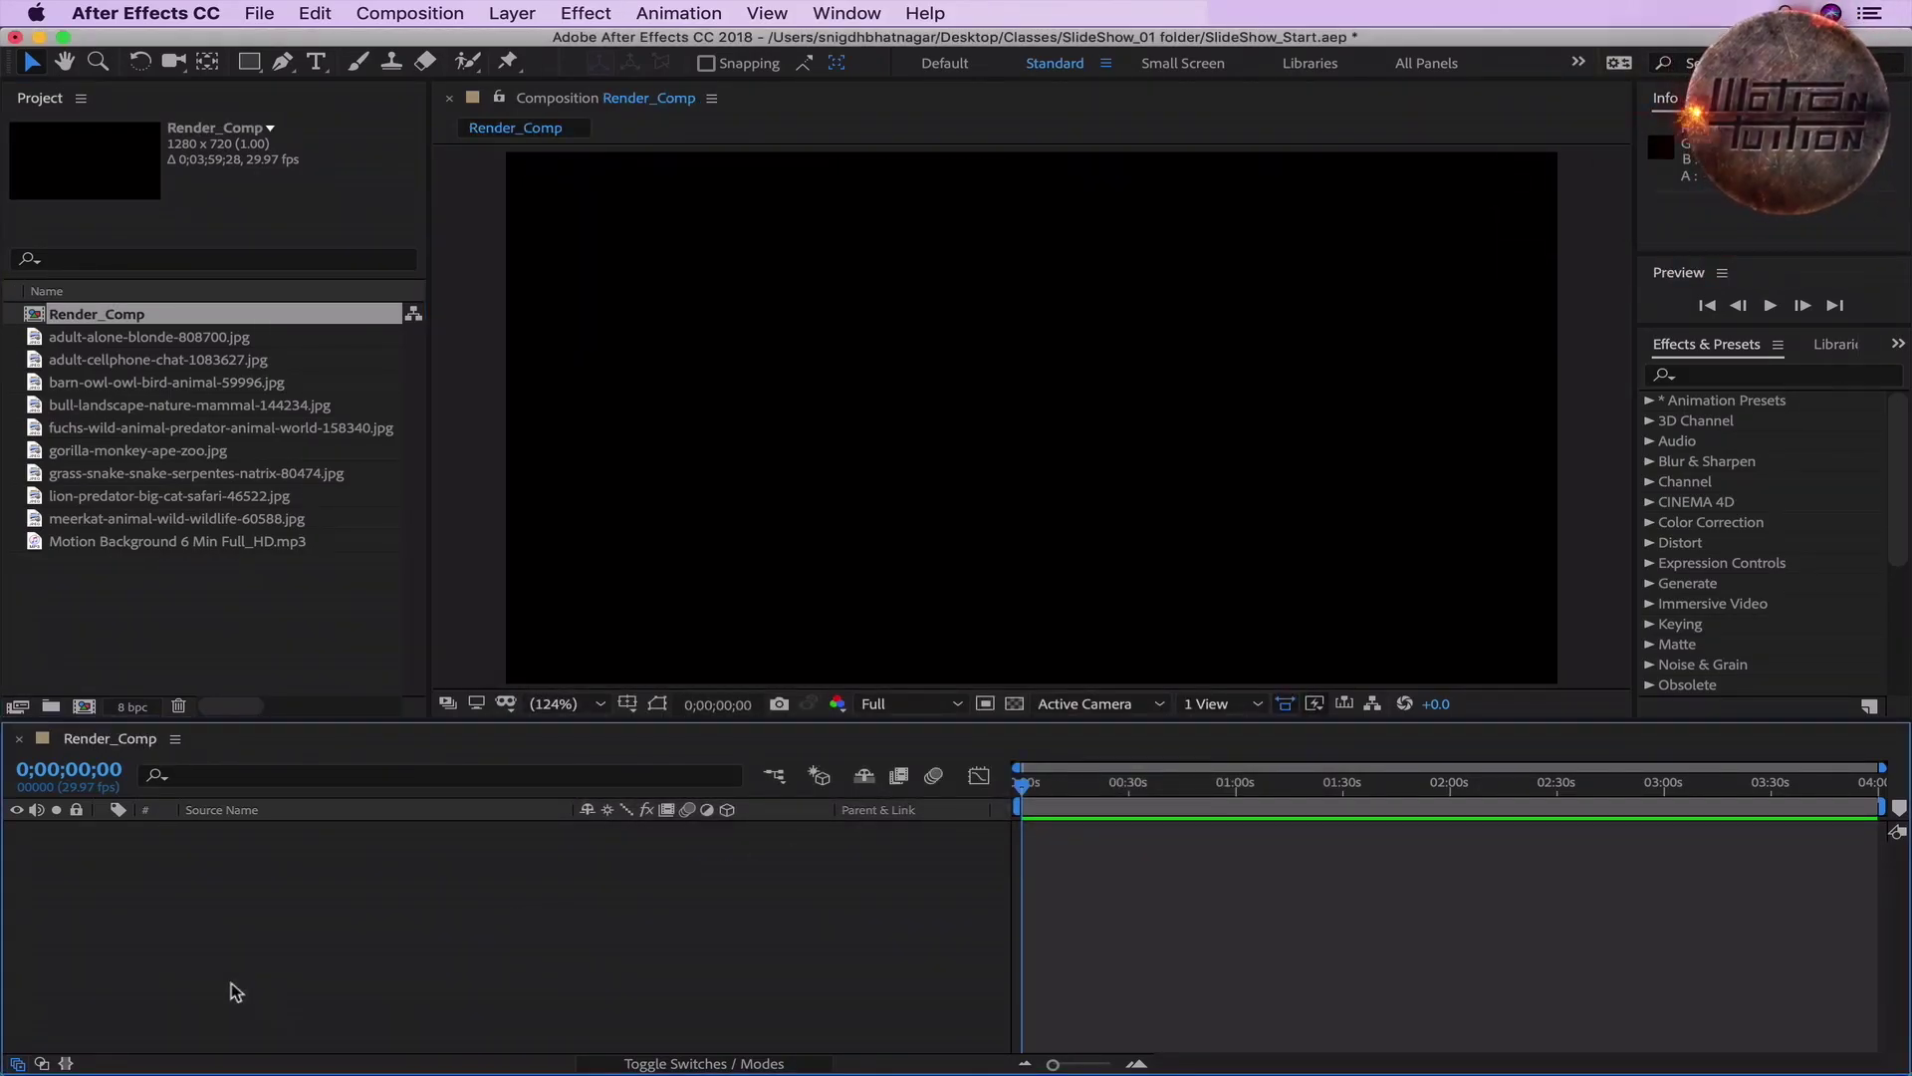
# Step: Open the Motion Background 6 Min Full_HD.mp3 footage for preview and listen to about ten seconds of it
pyautogui.click(633, 374)
pyautogui.click(78, 544)
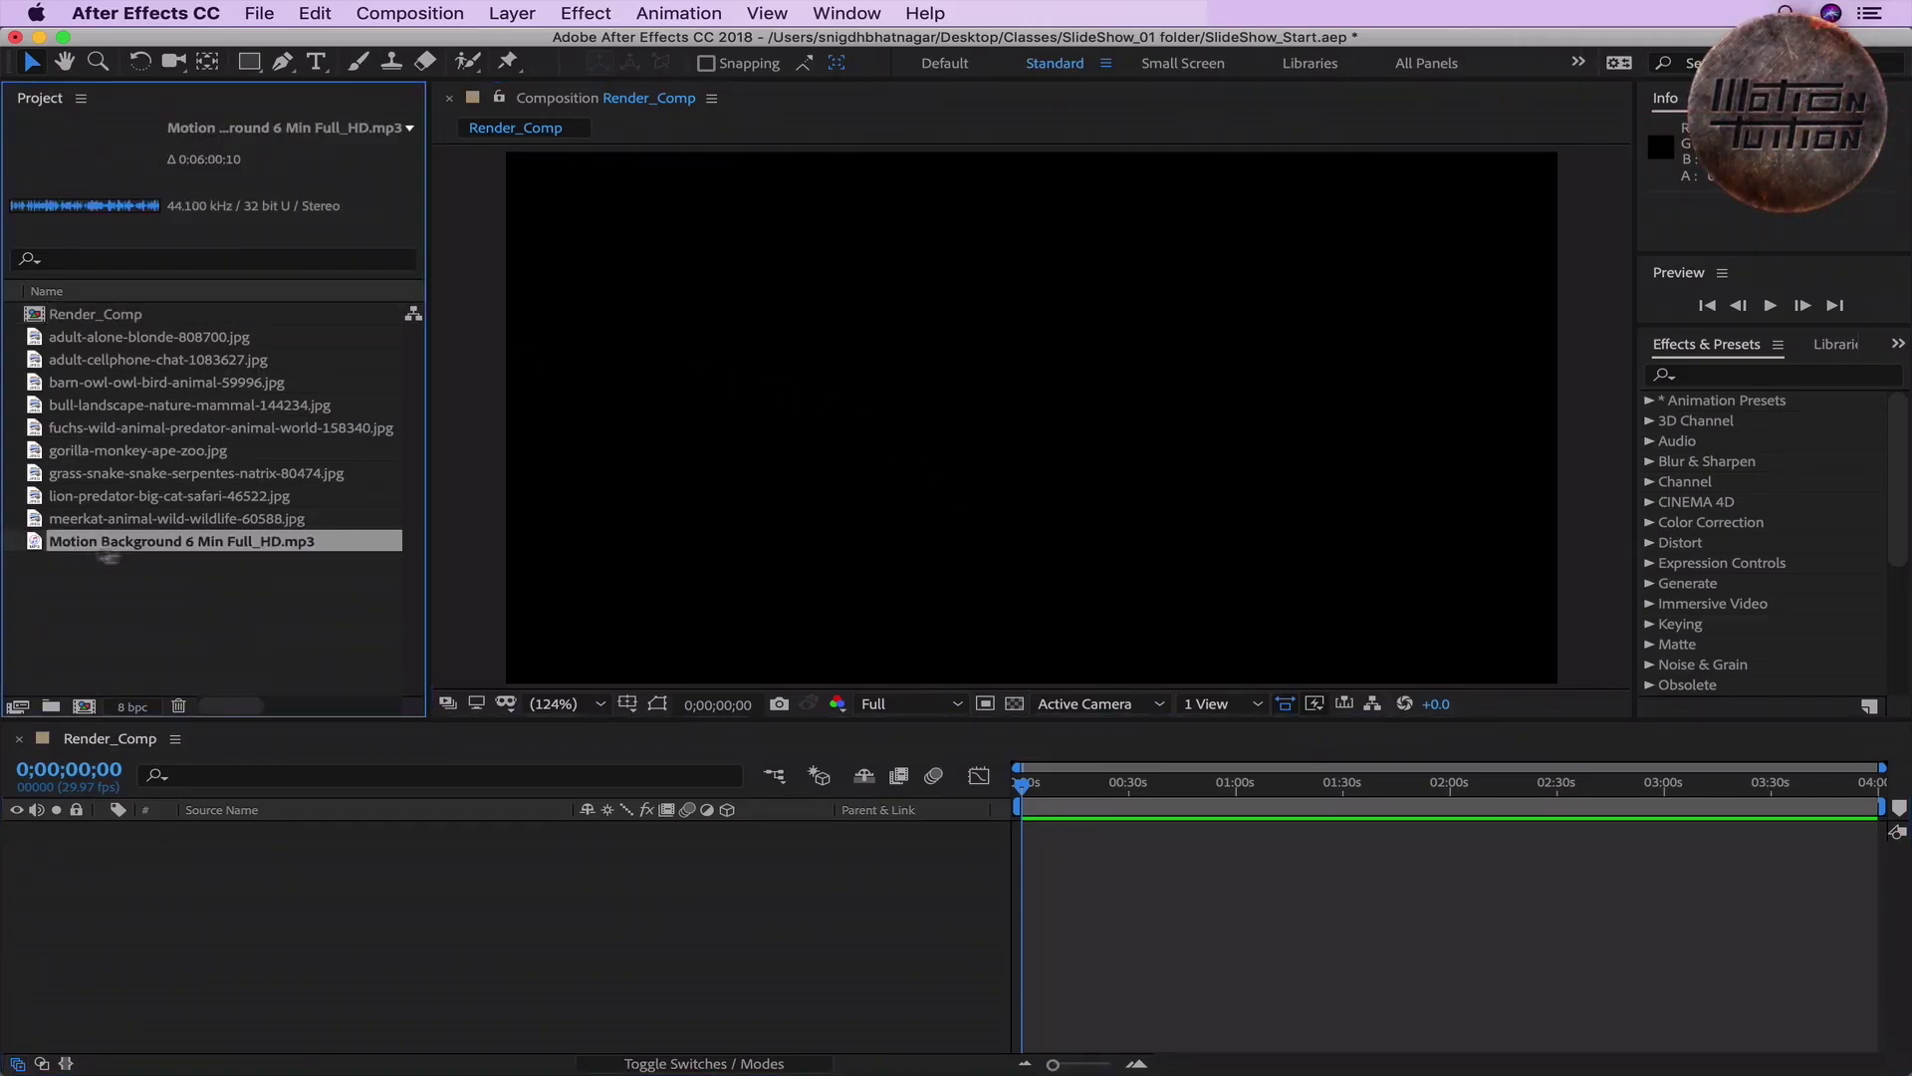
pyautogui.doubleClick(227, 547)
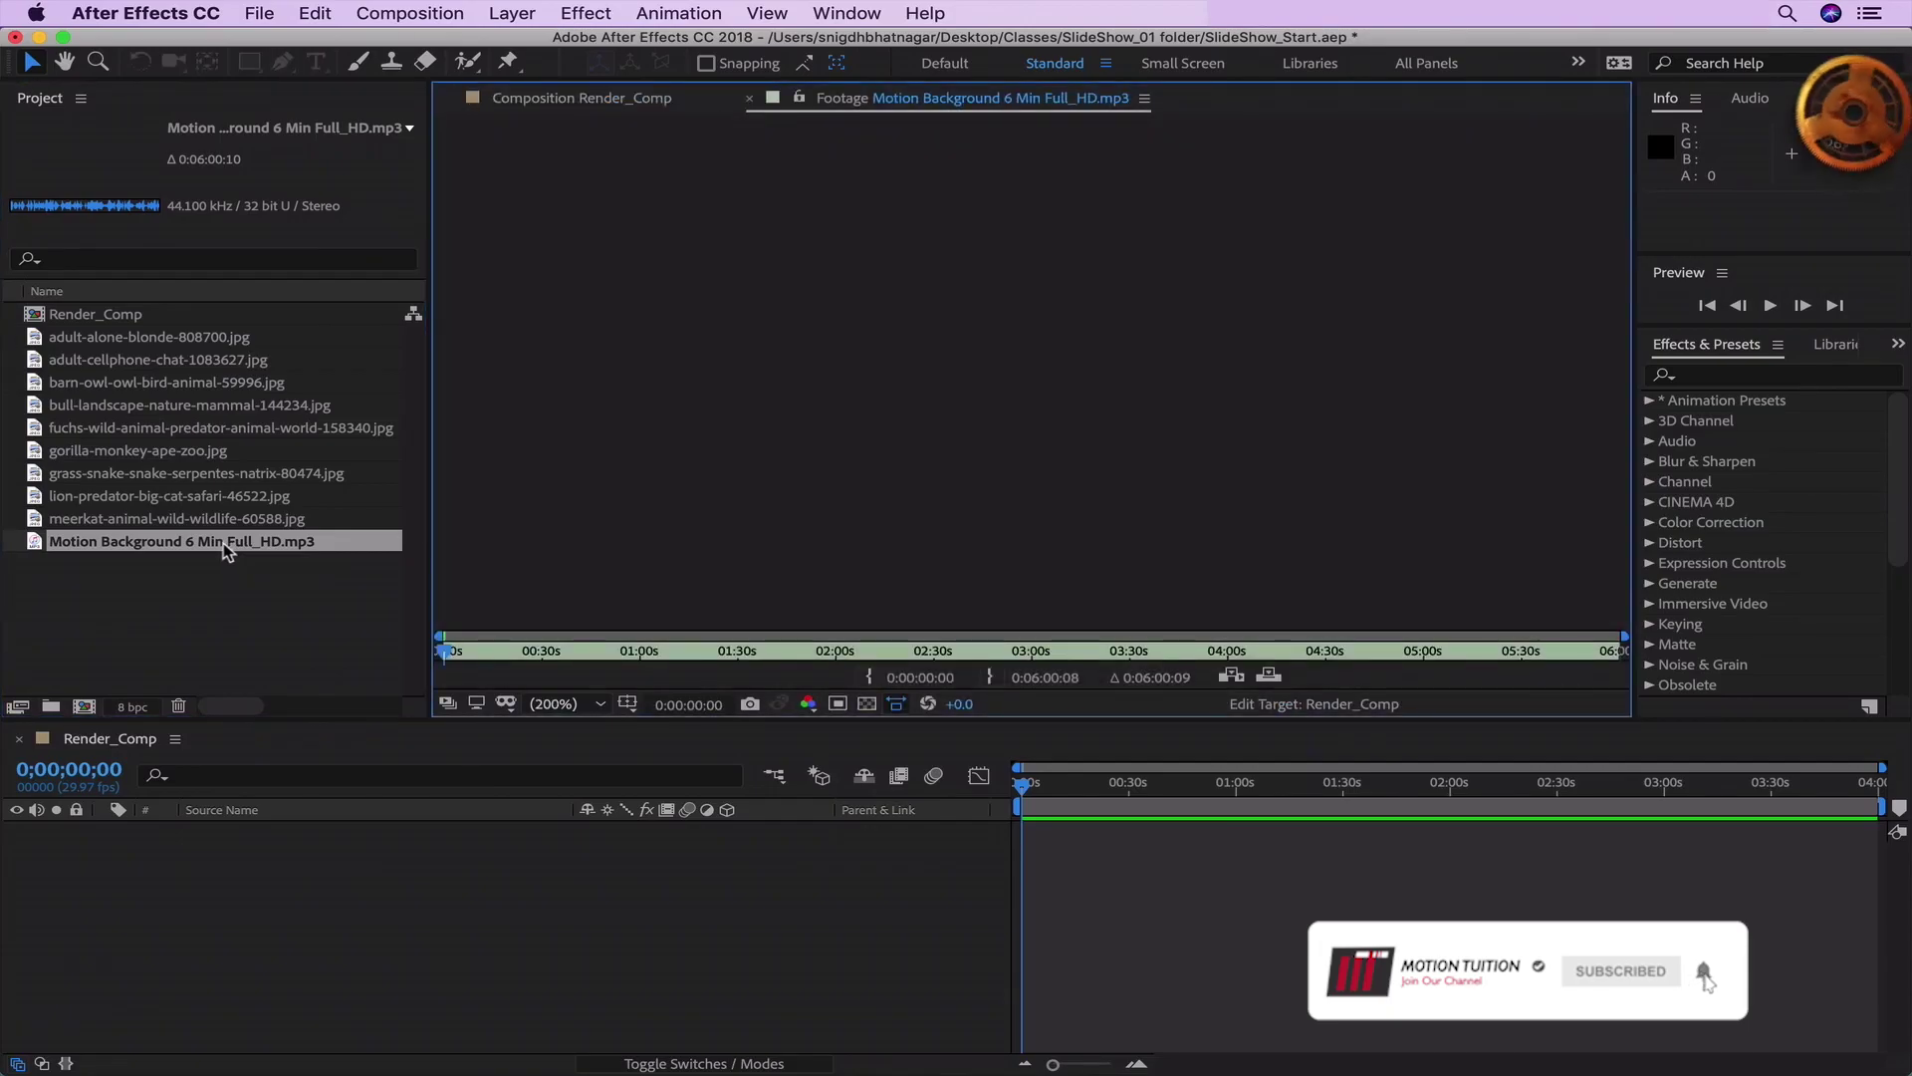
pyautogui.press('space')
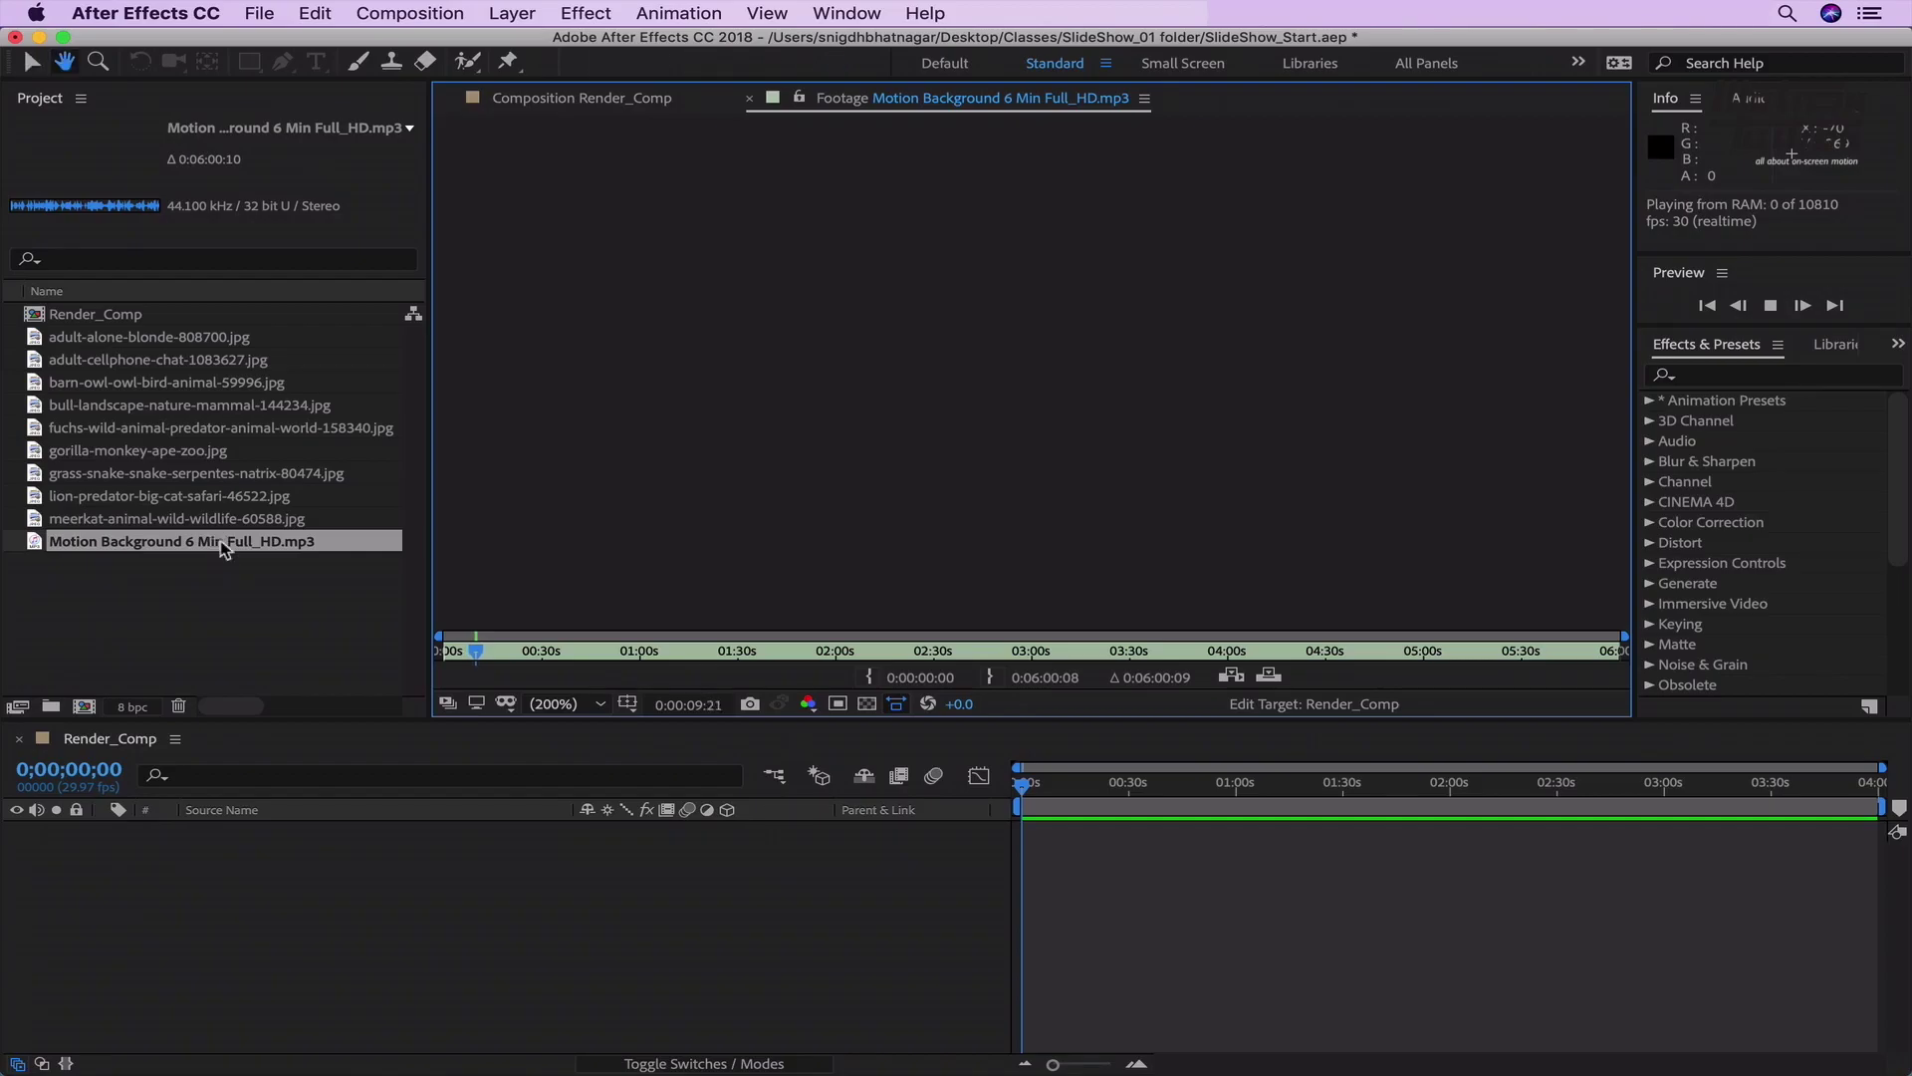
pyautogui.press('space')
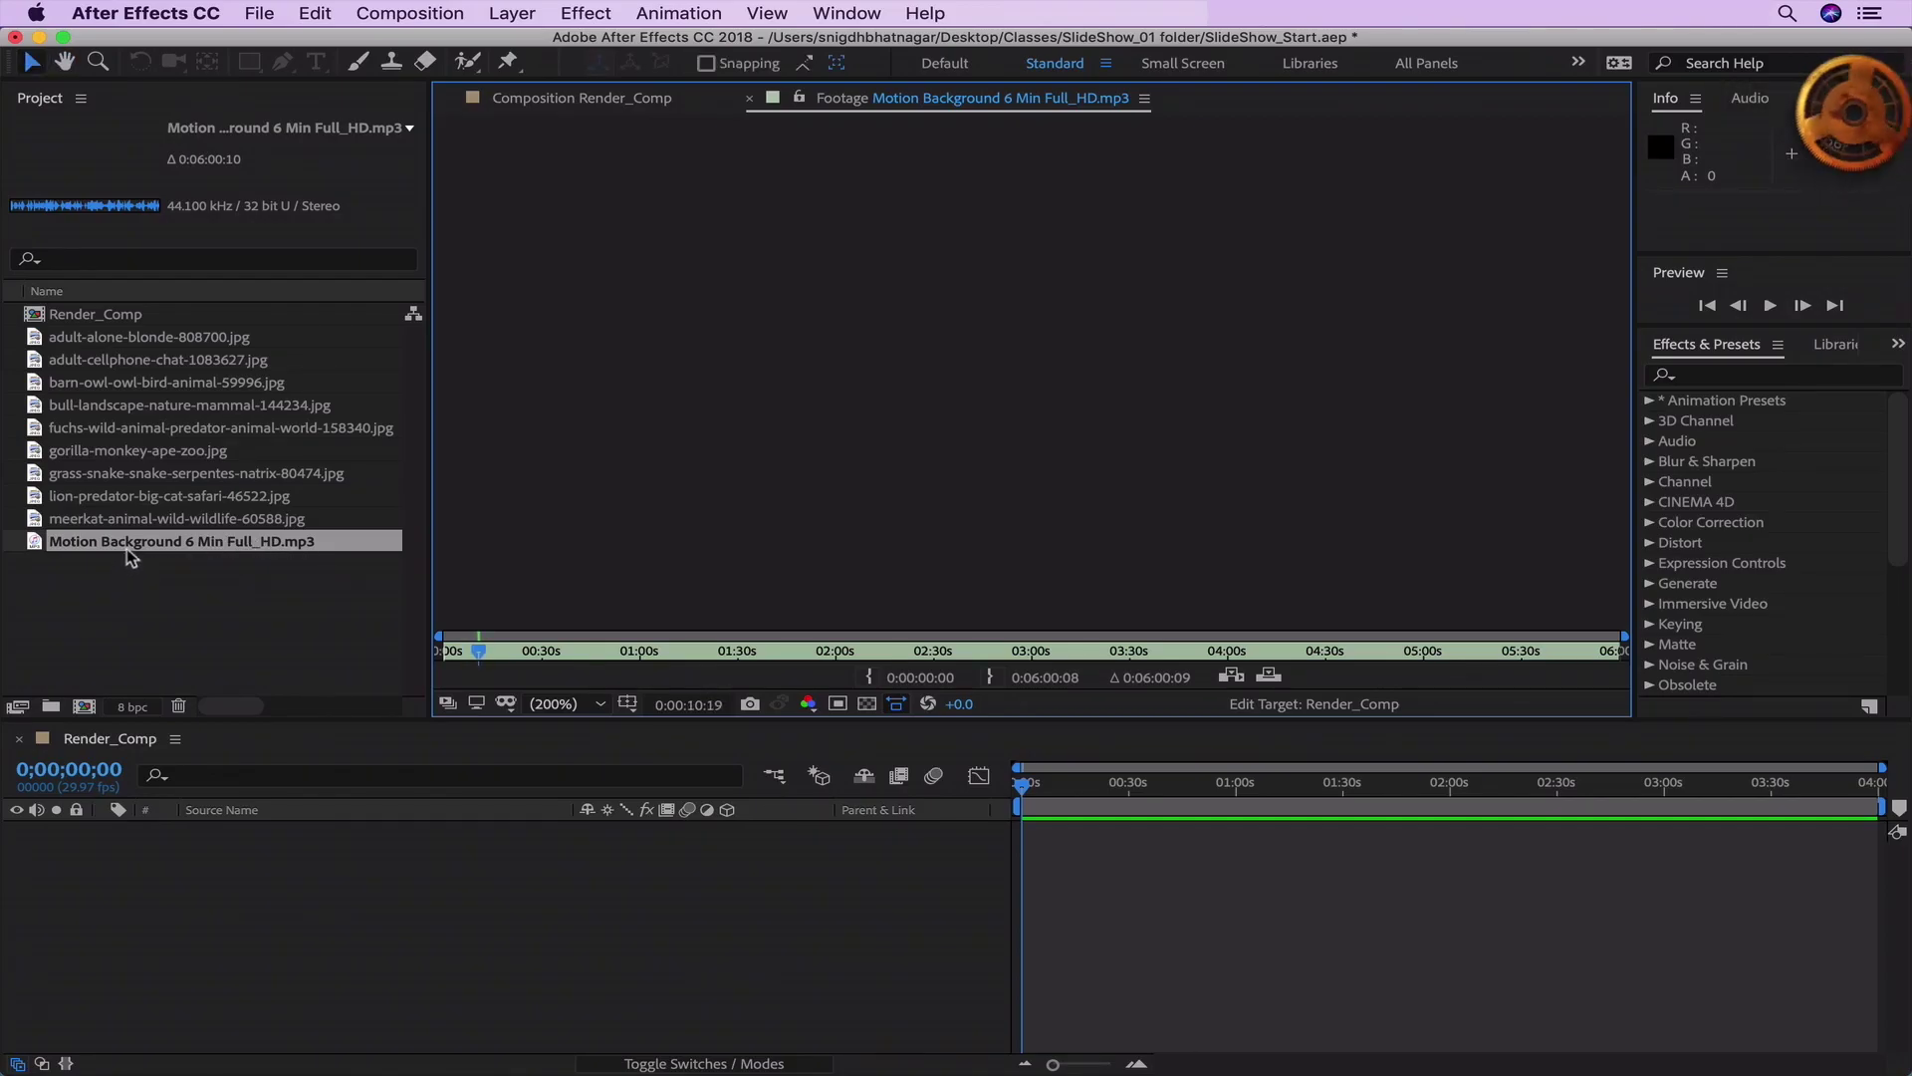
# Step: Add Motion Background 6 Min Full_HD.mp3 to the Render_Comp timeline and reveal its audio waveform
pyautogui.moveTo(144, 546); pyautogui.dragTo(181, 908)
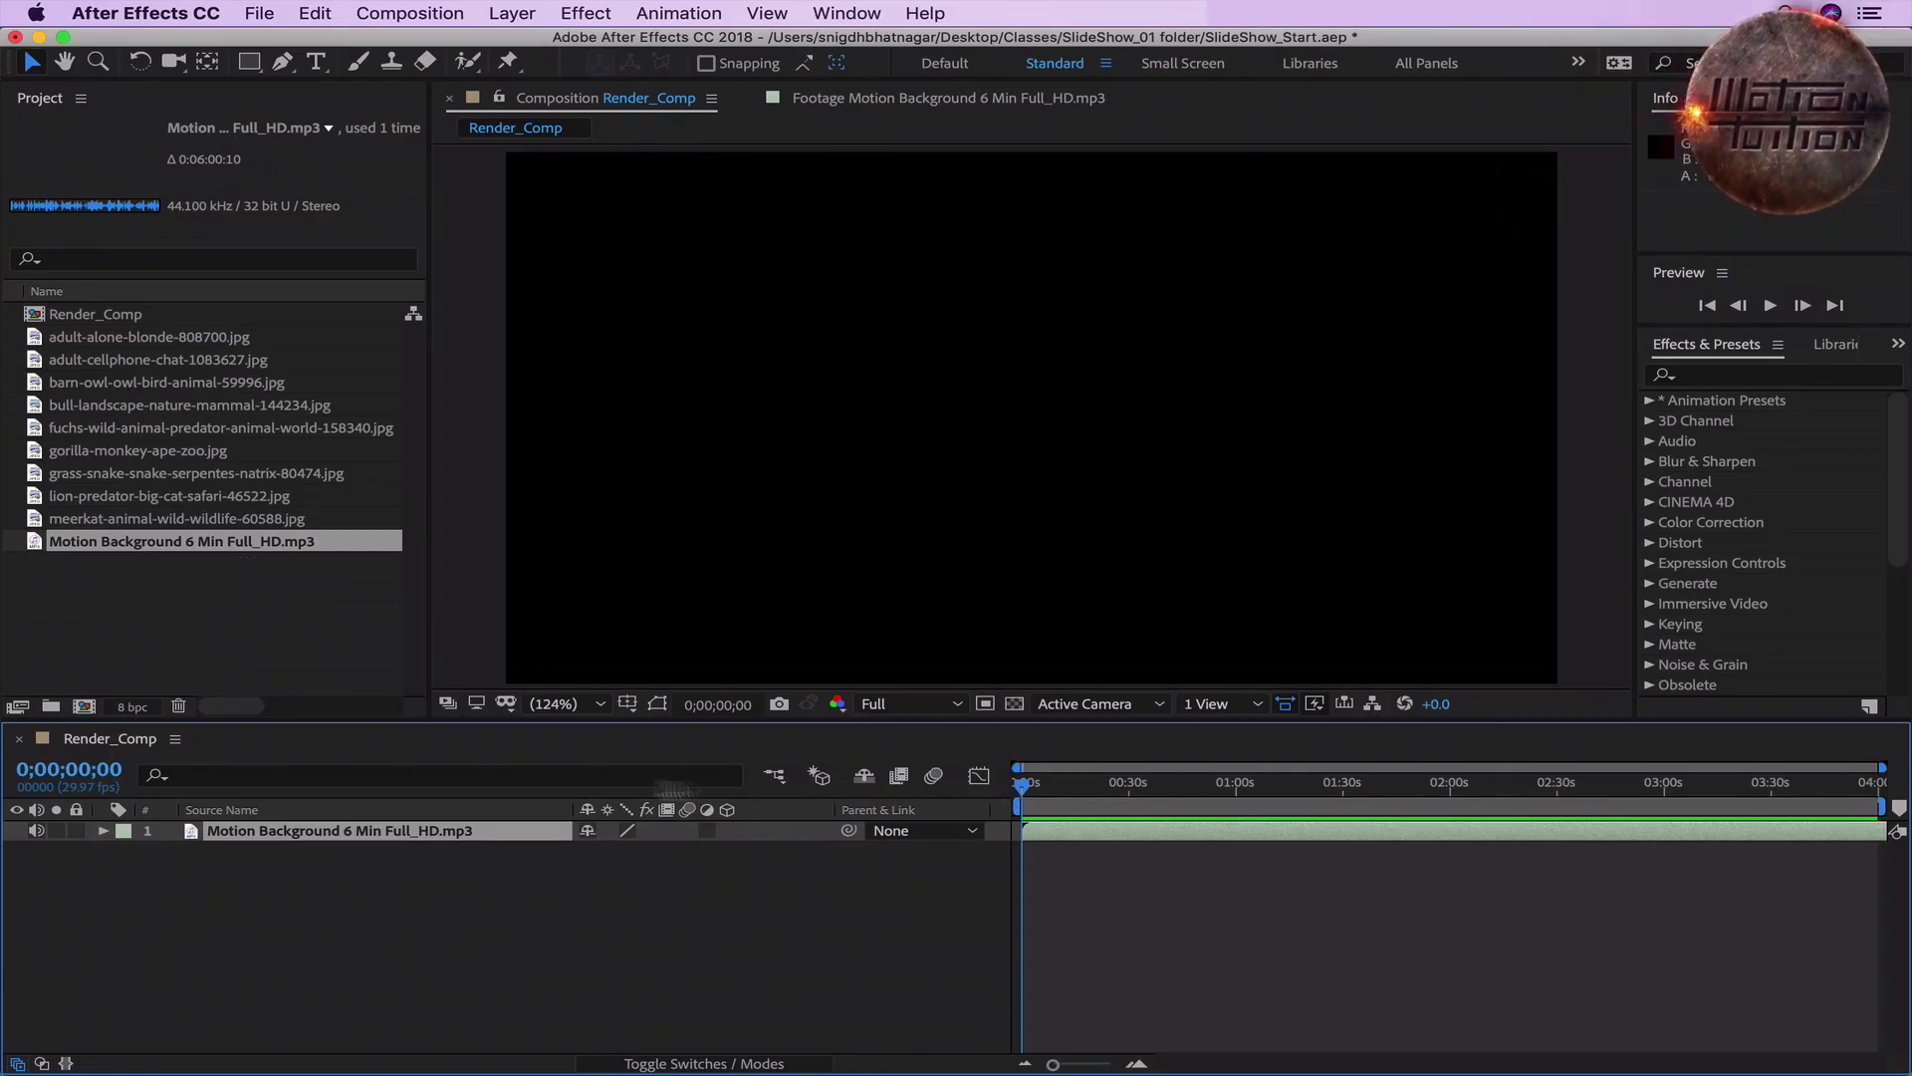
pyautogui.click(101, 833)
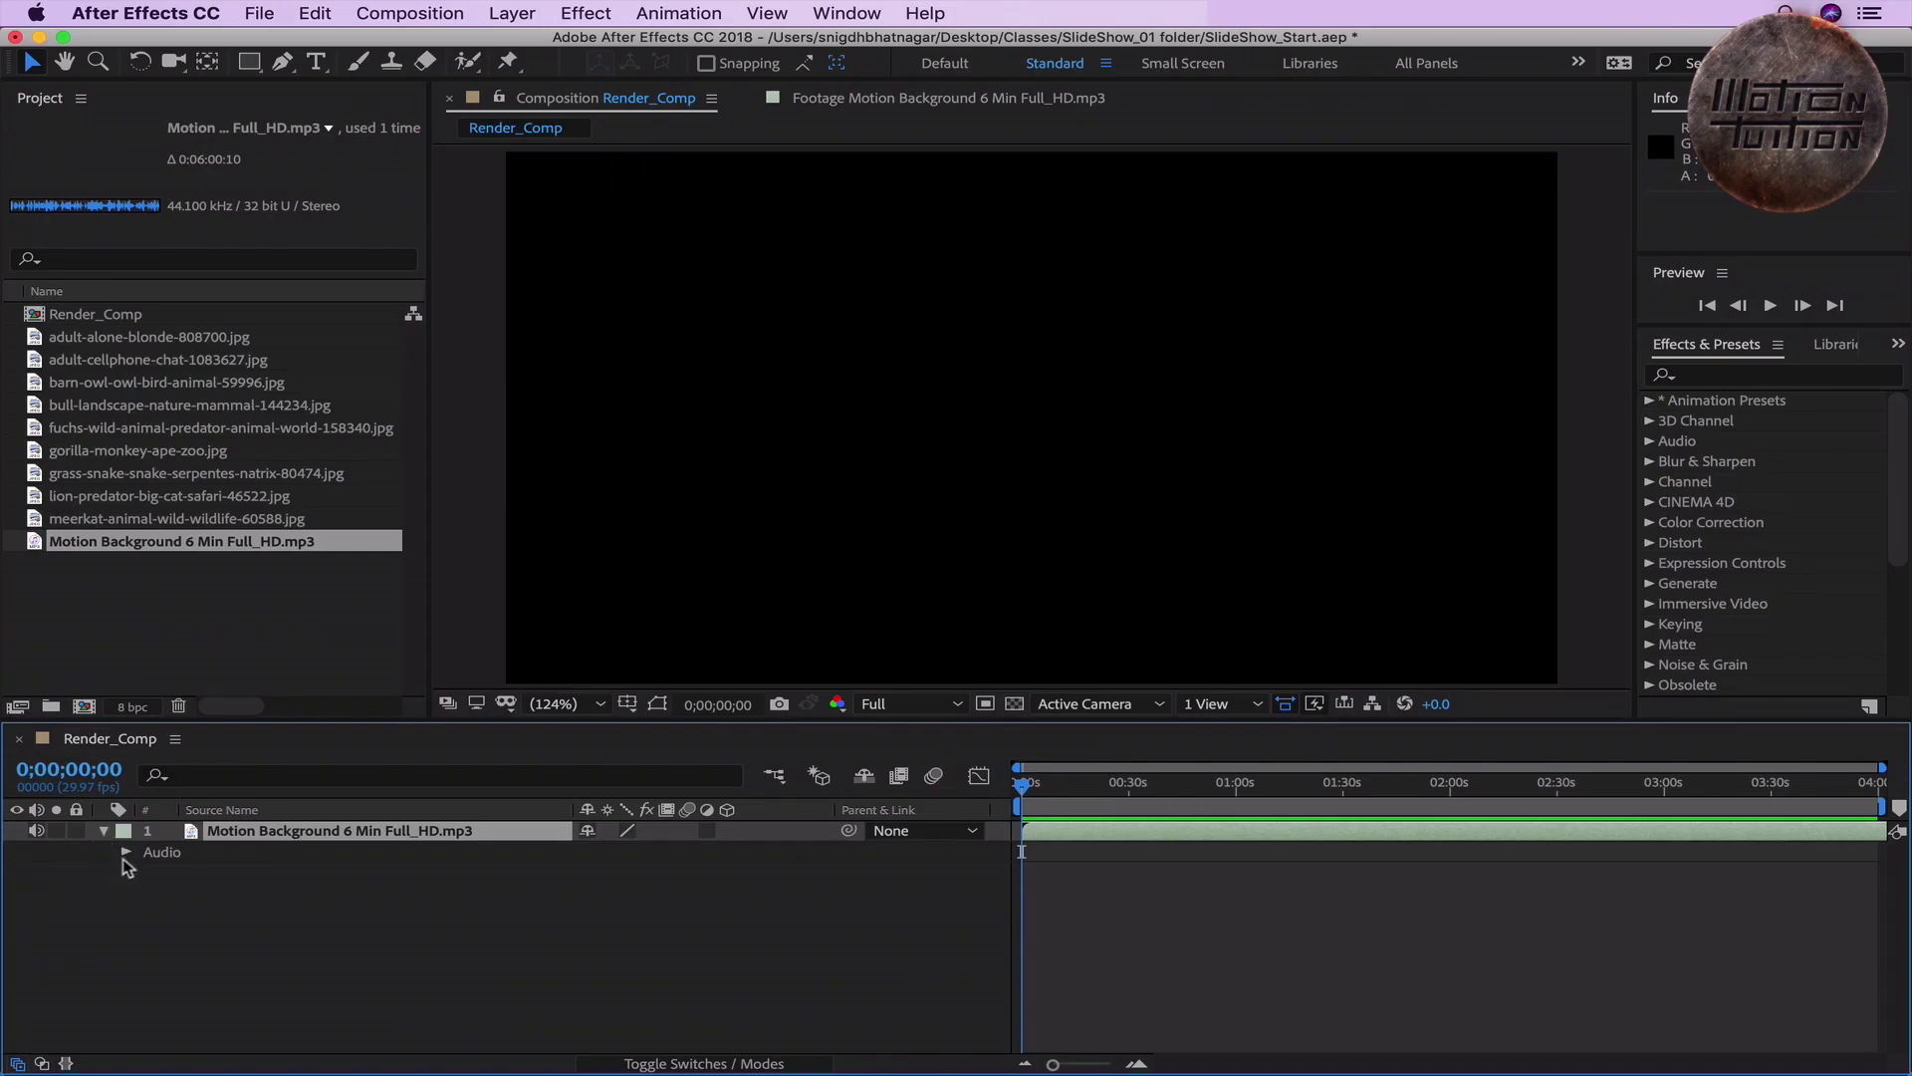
pyautogui.click(127, 852)
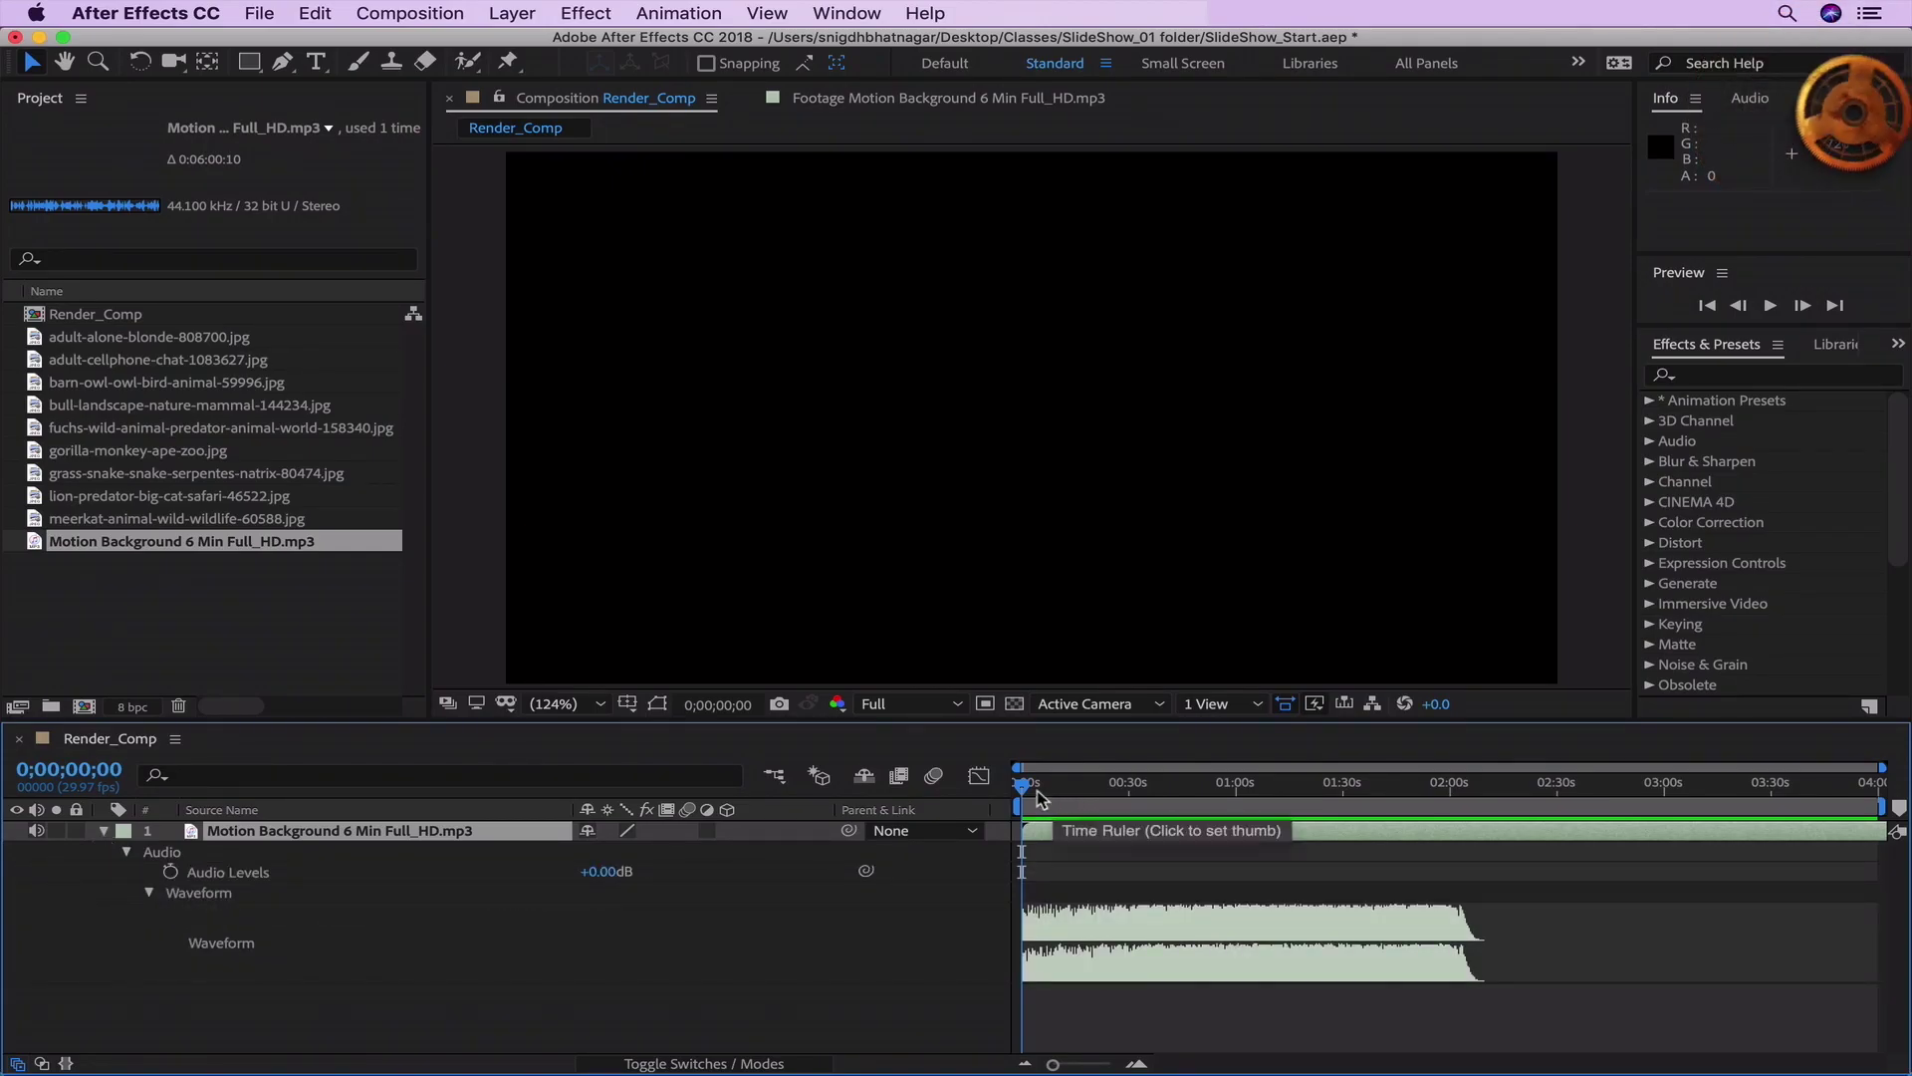
# Step: Play the audio from the start of the timeline, zoomed in to the first seven seconds, to examine the beats in the waveform
pyautogui.press('=')
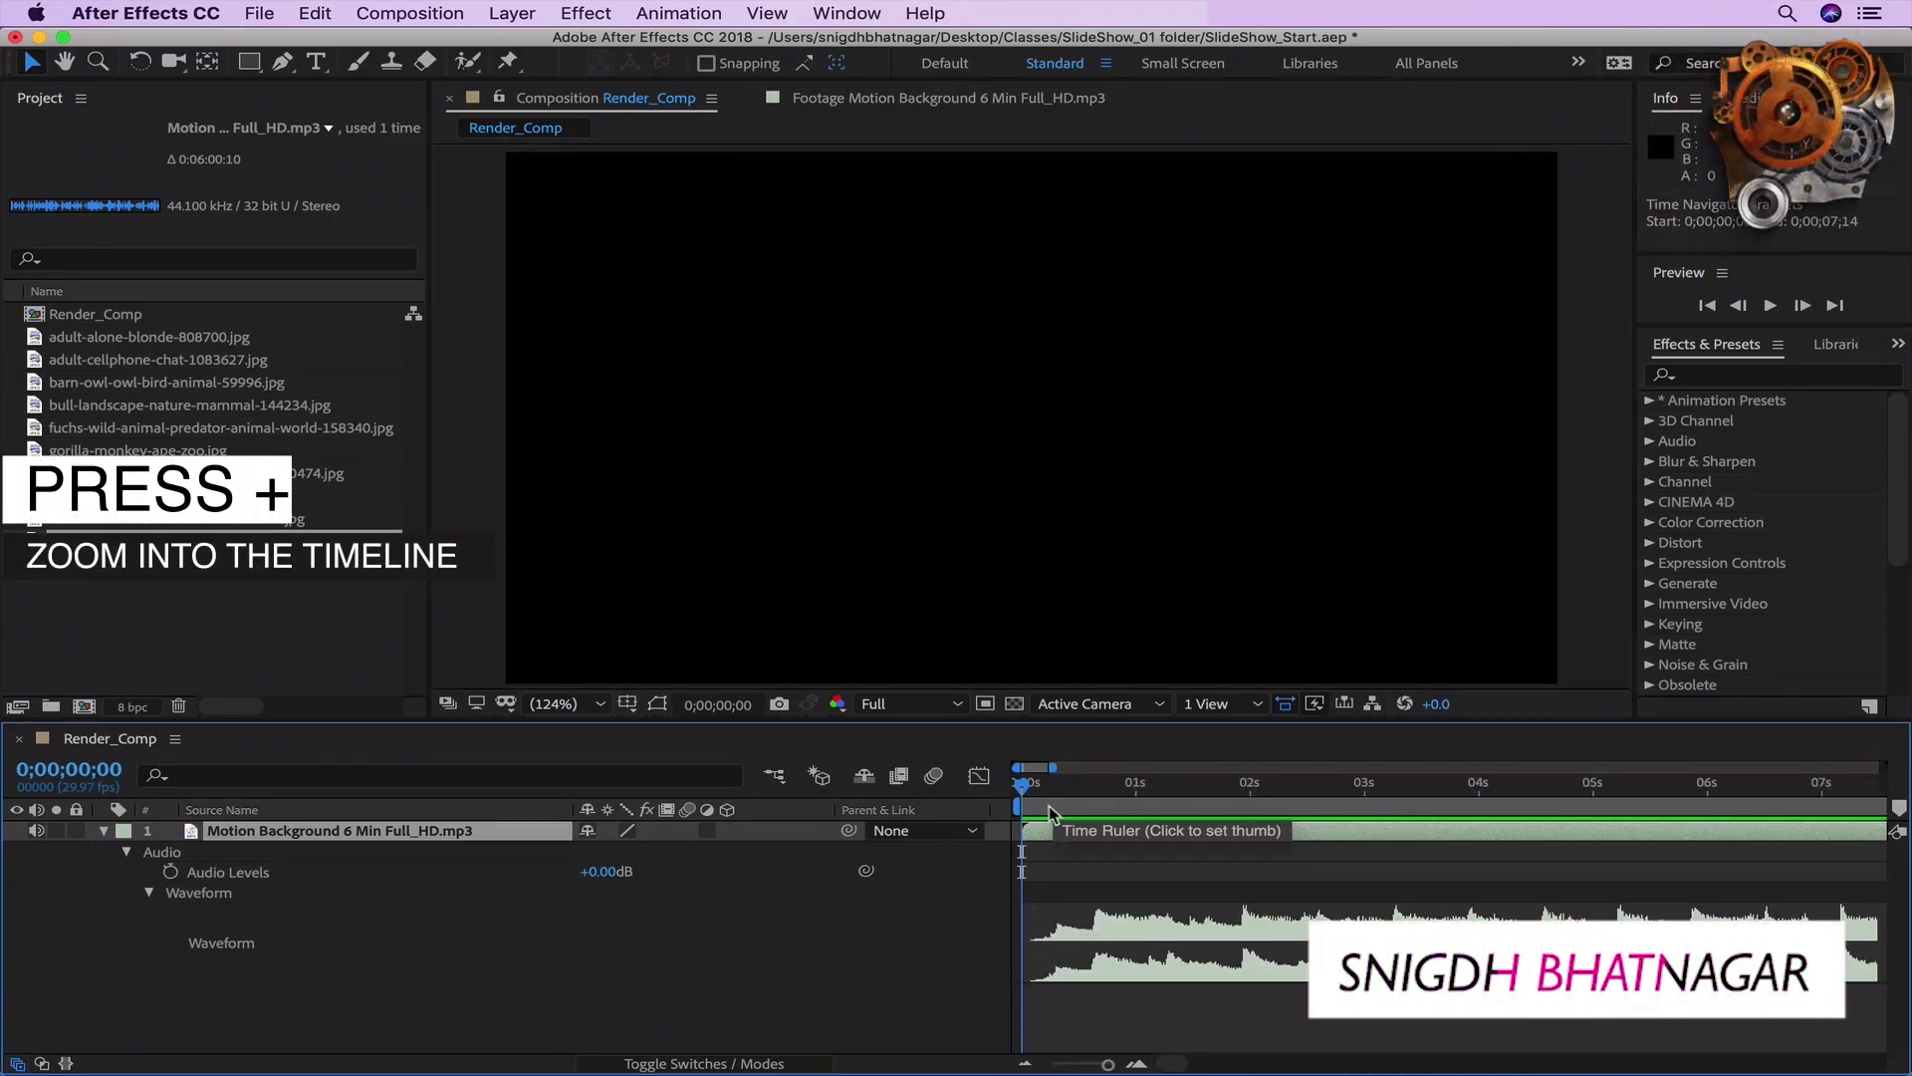
pyautogui.press('space')
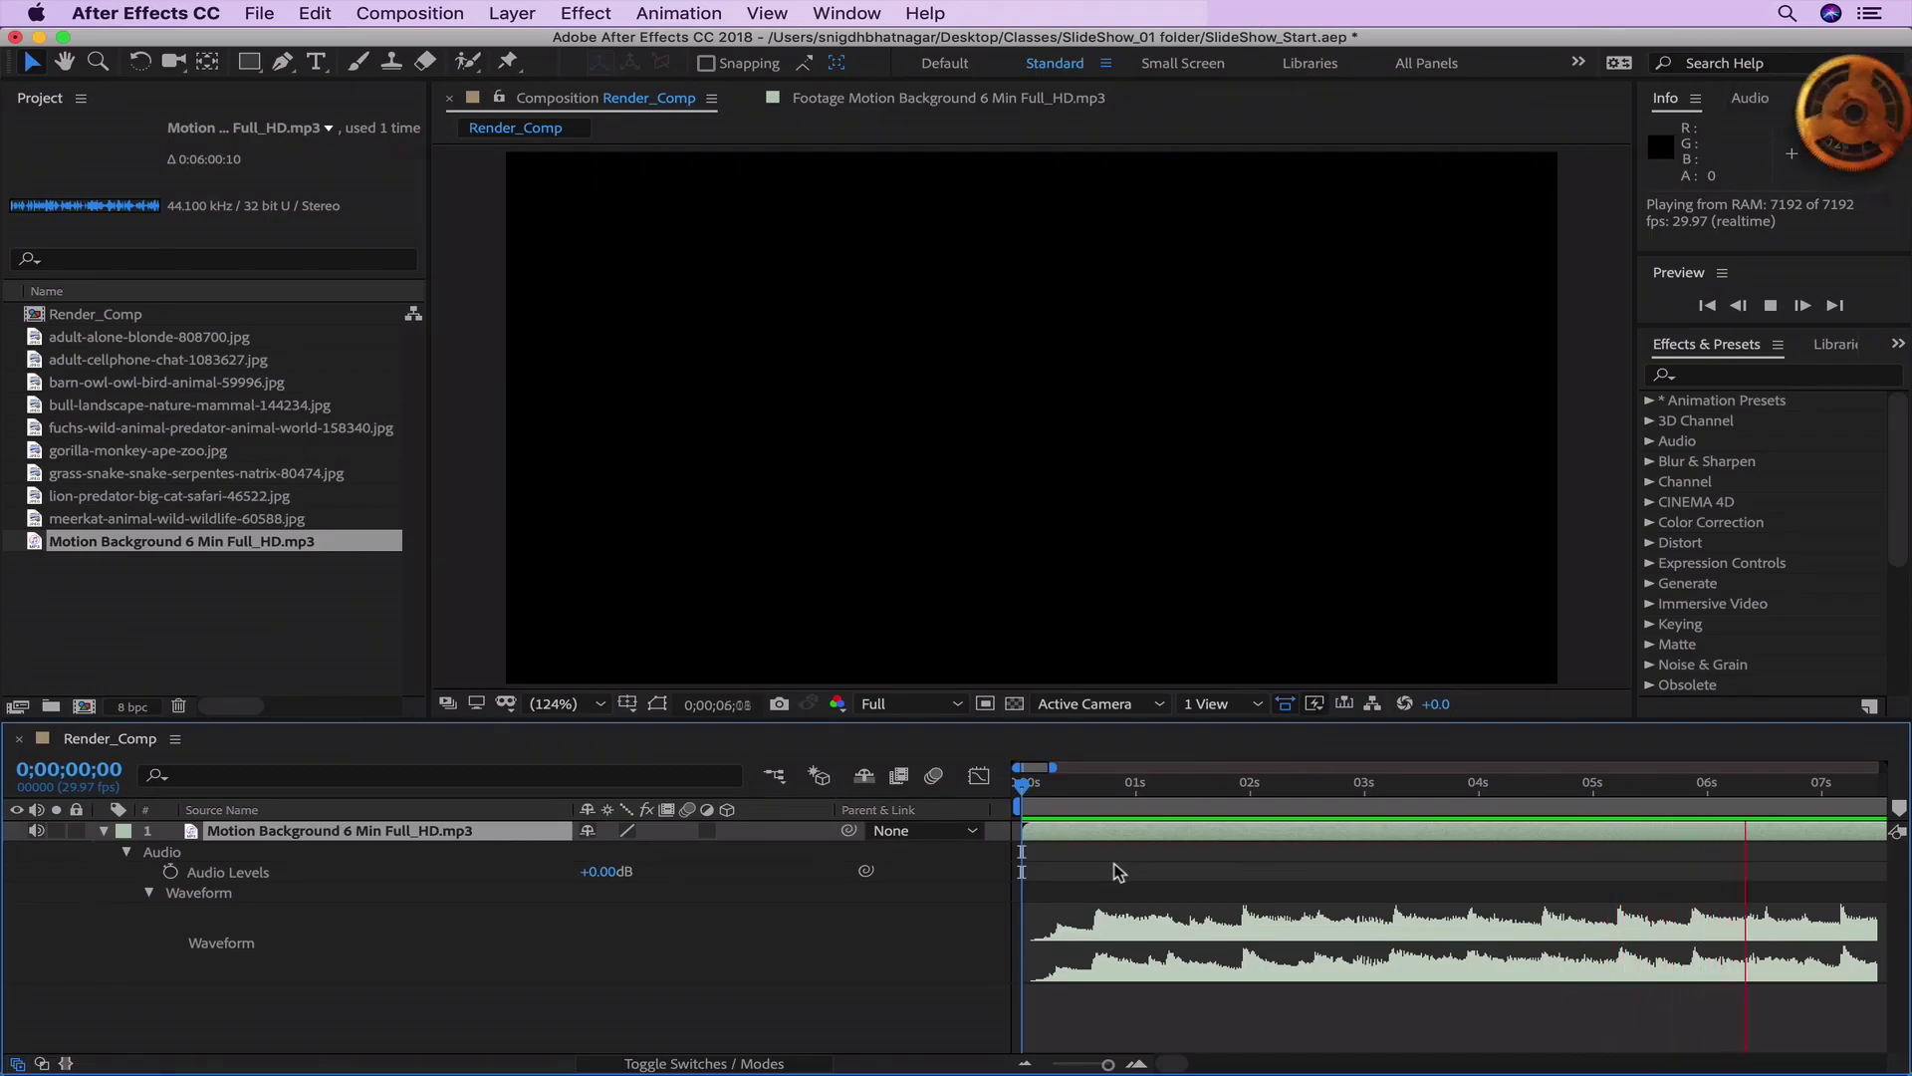
pyautogui.moveTo(1414, 787); pyautogui.dragTo(1020, 802)
pyautogui.press('space')
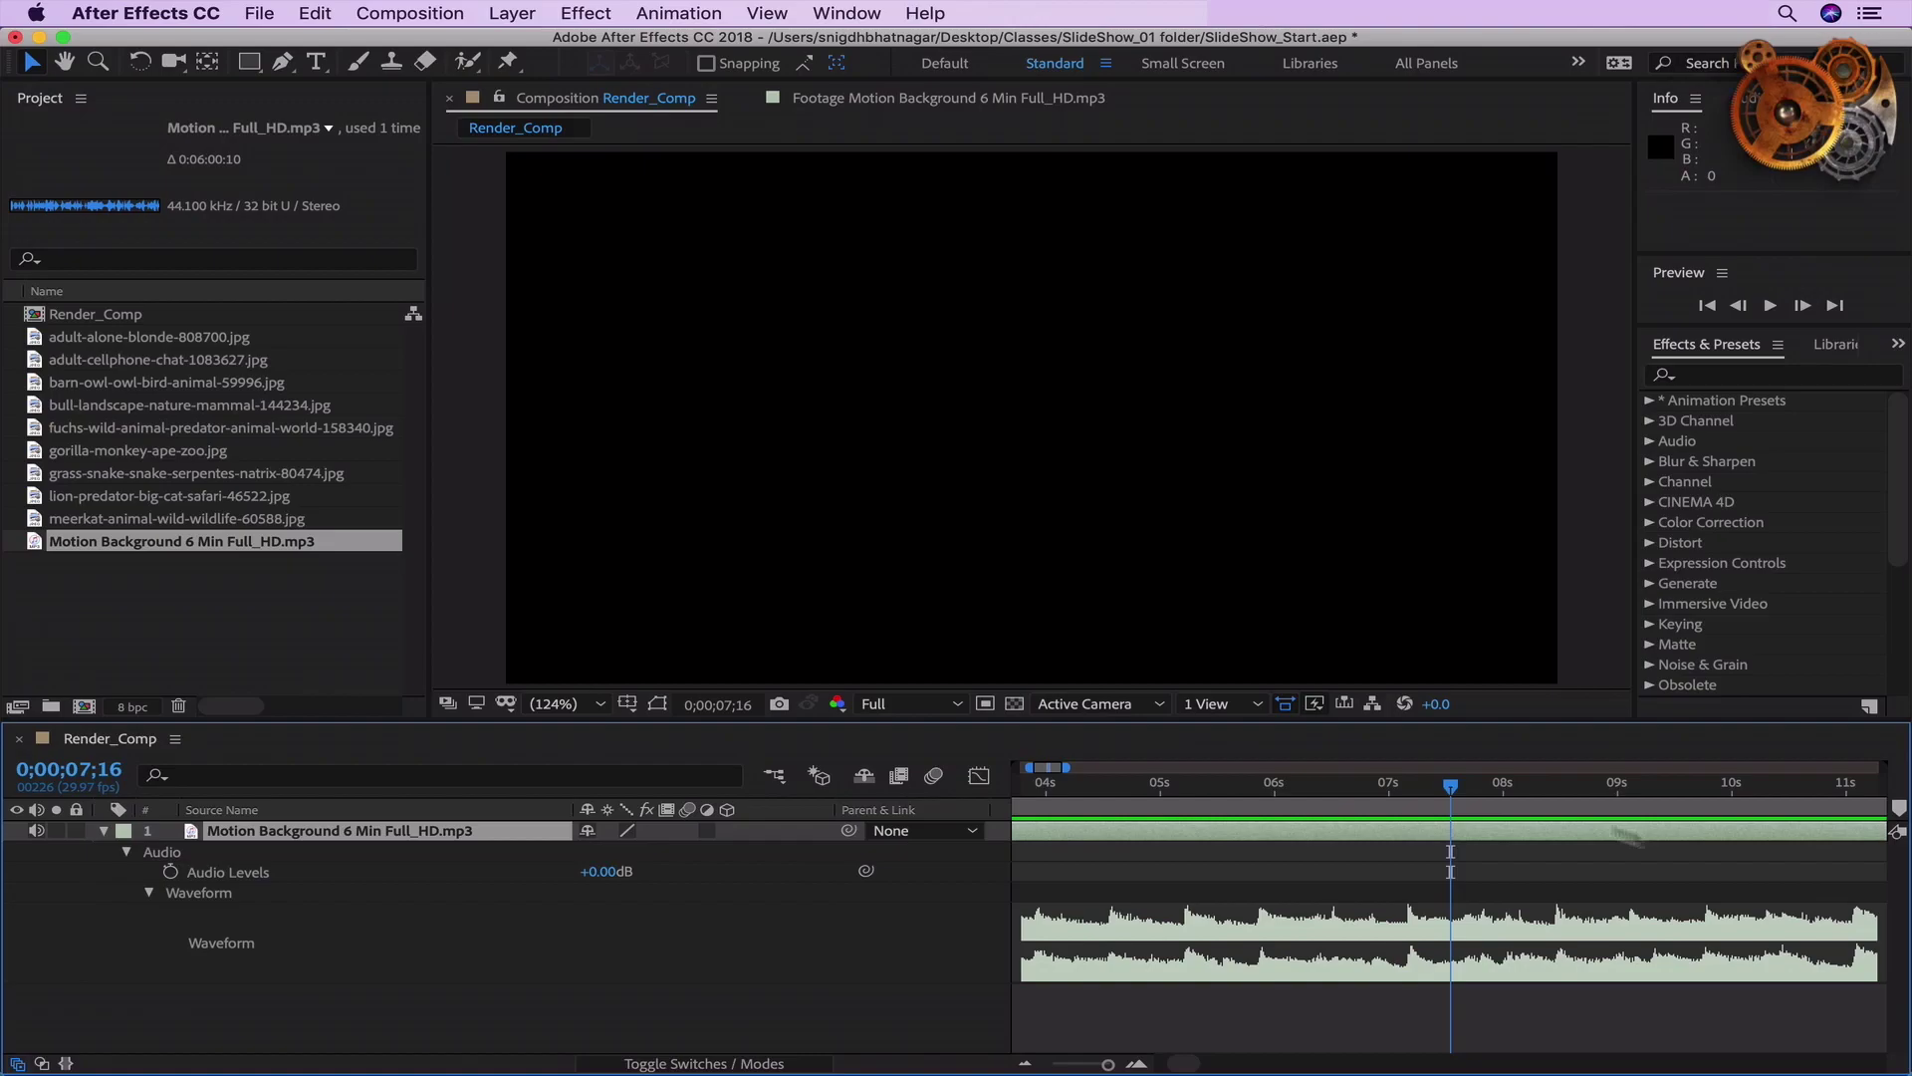
pyautogui.press('Home')
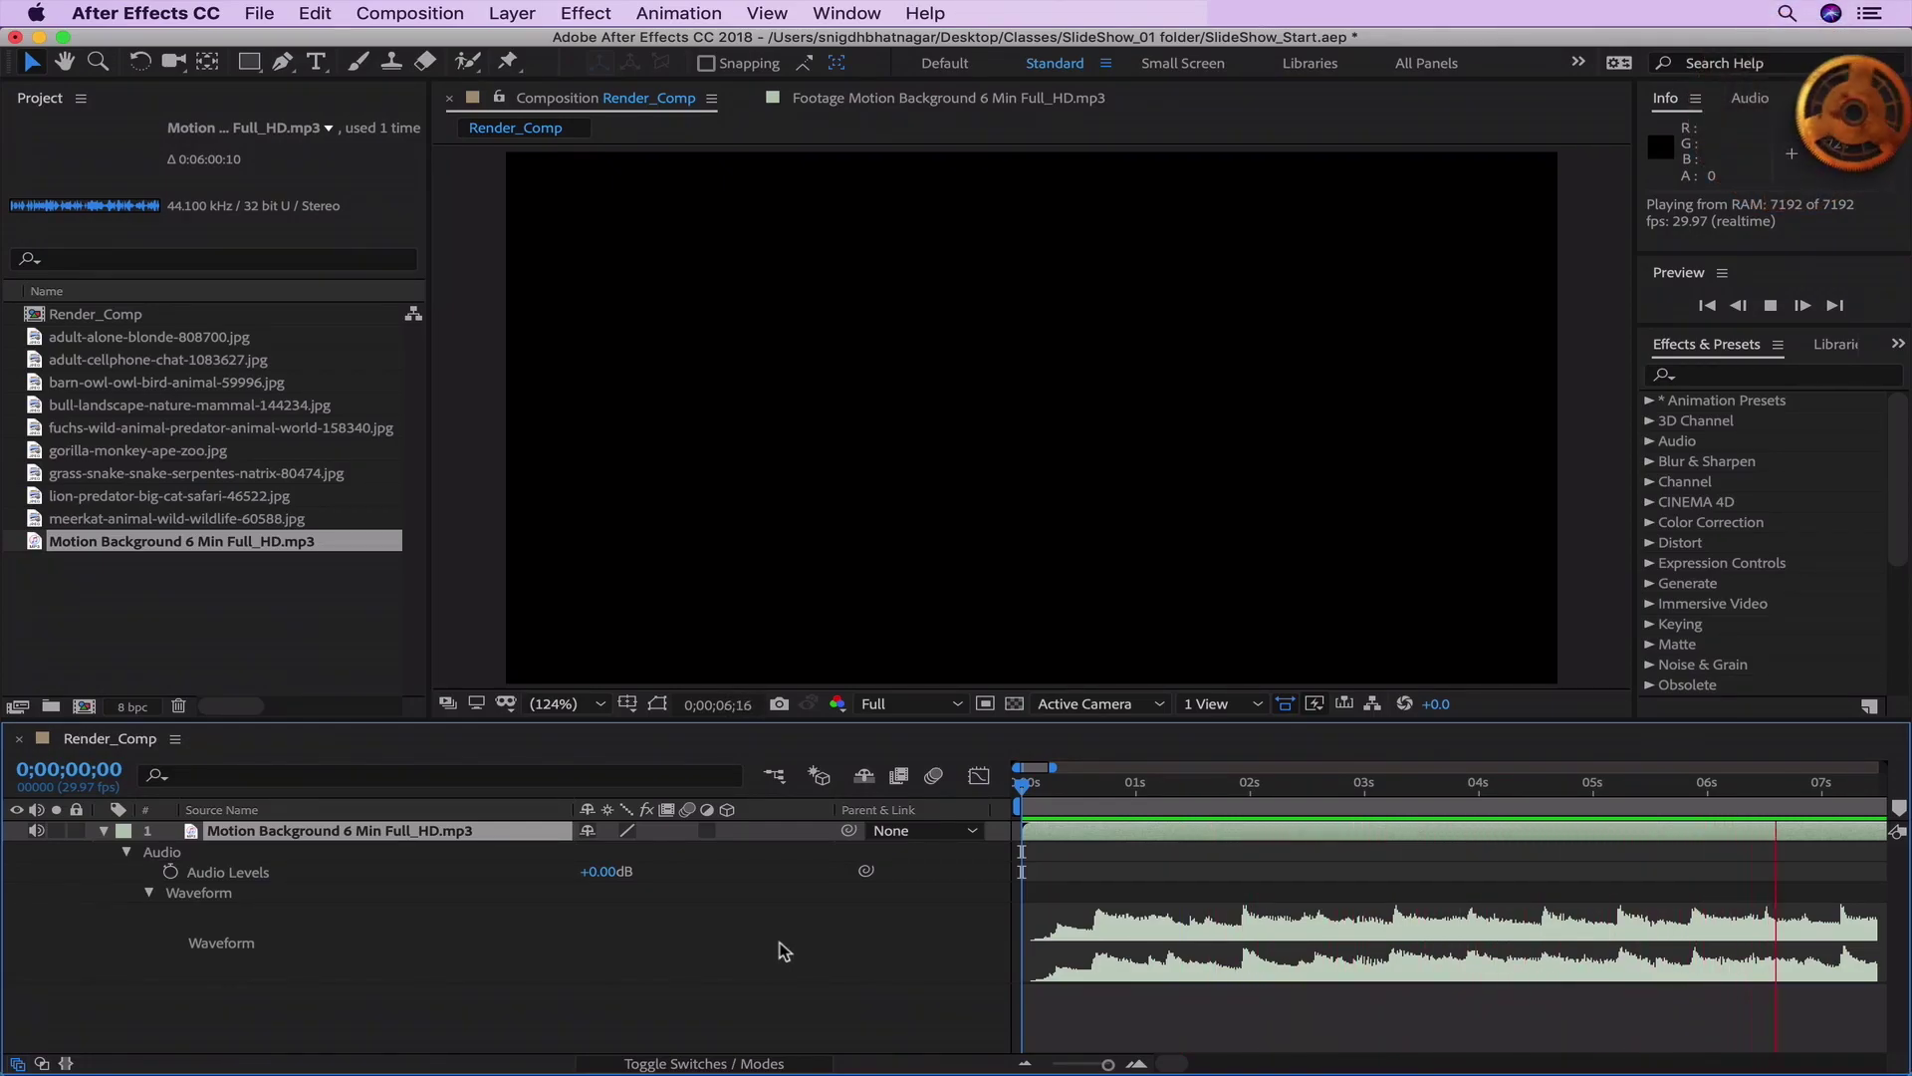
# Step: Replay the audio from the start of the timeline and place the current time on the waveform's first strong peak, at 0;00;00;19
pyautogui.press('space')
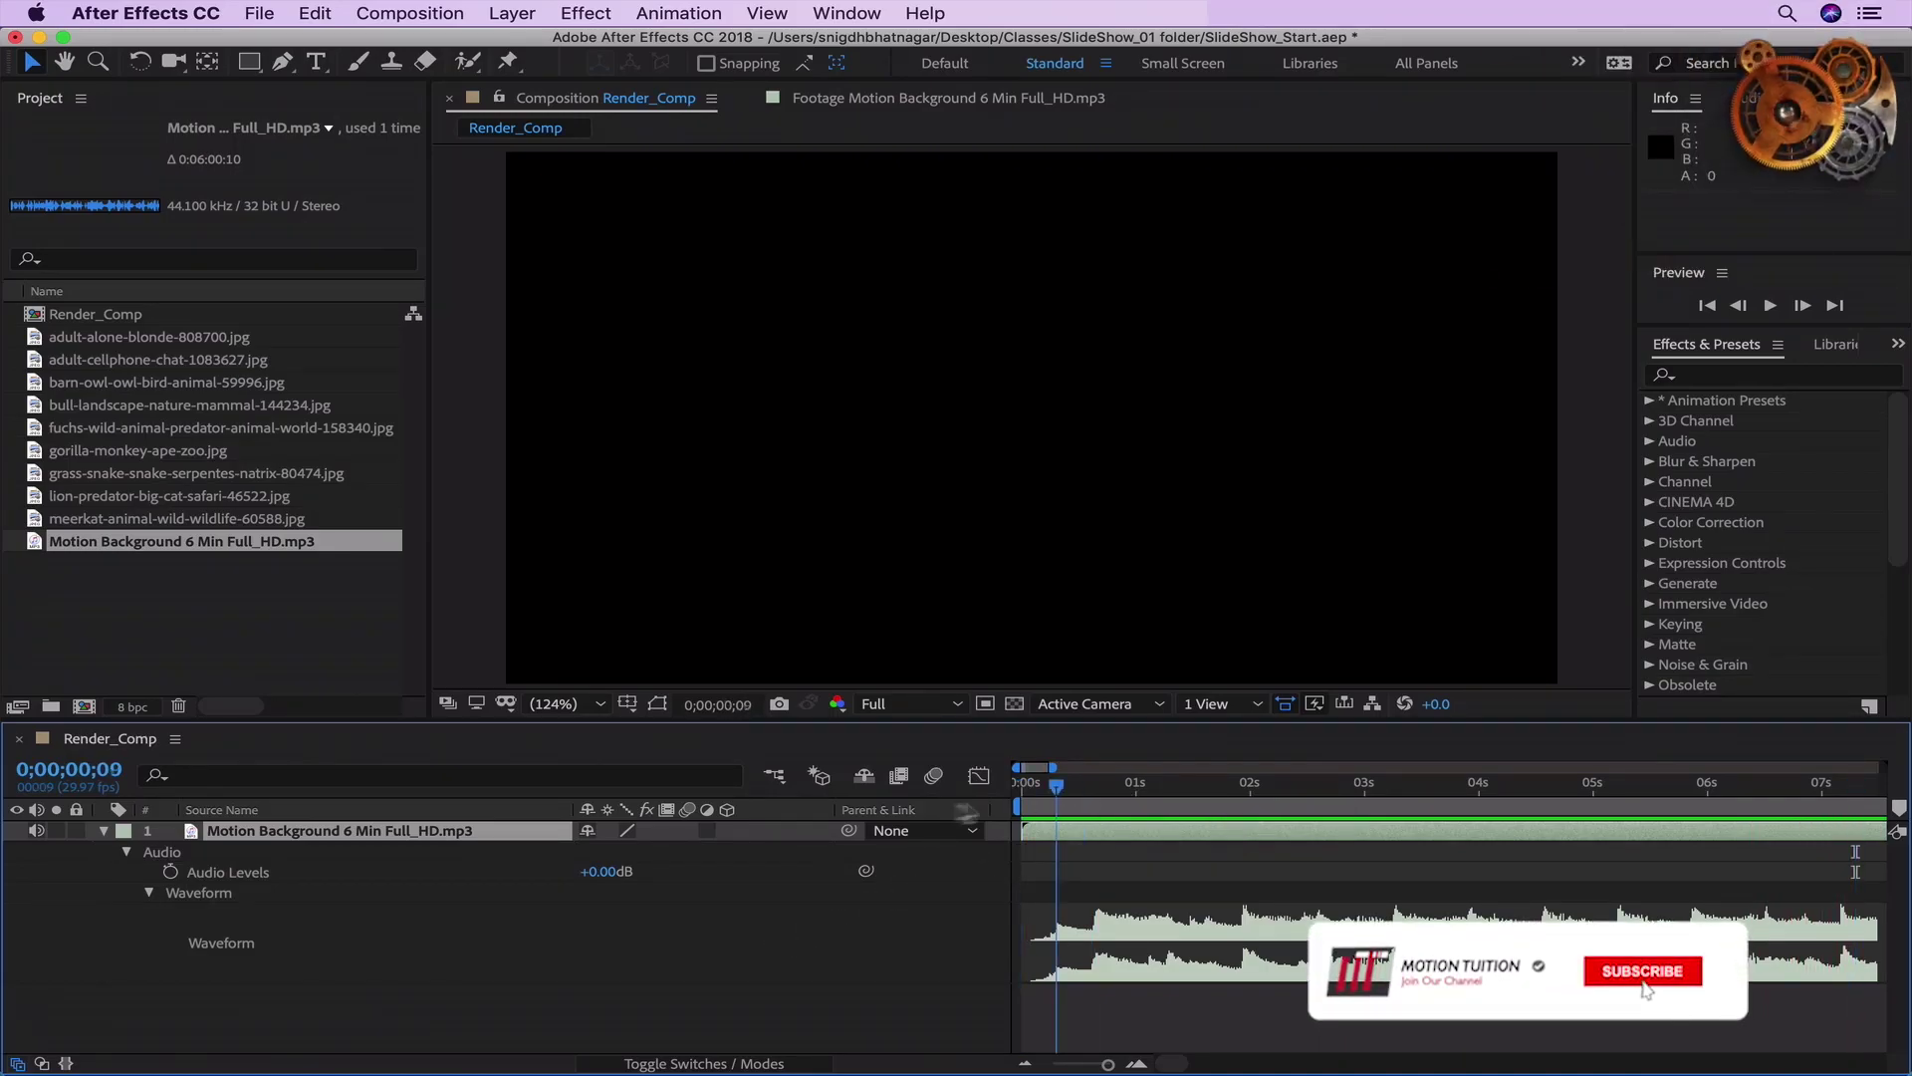
pyautogui.click(1039, 804)
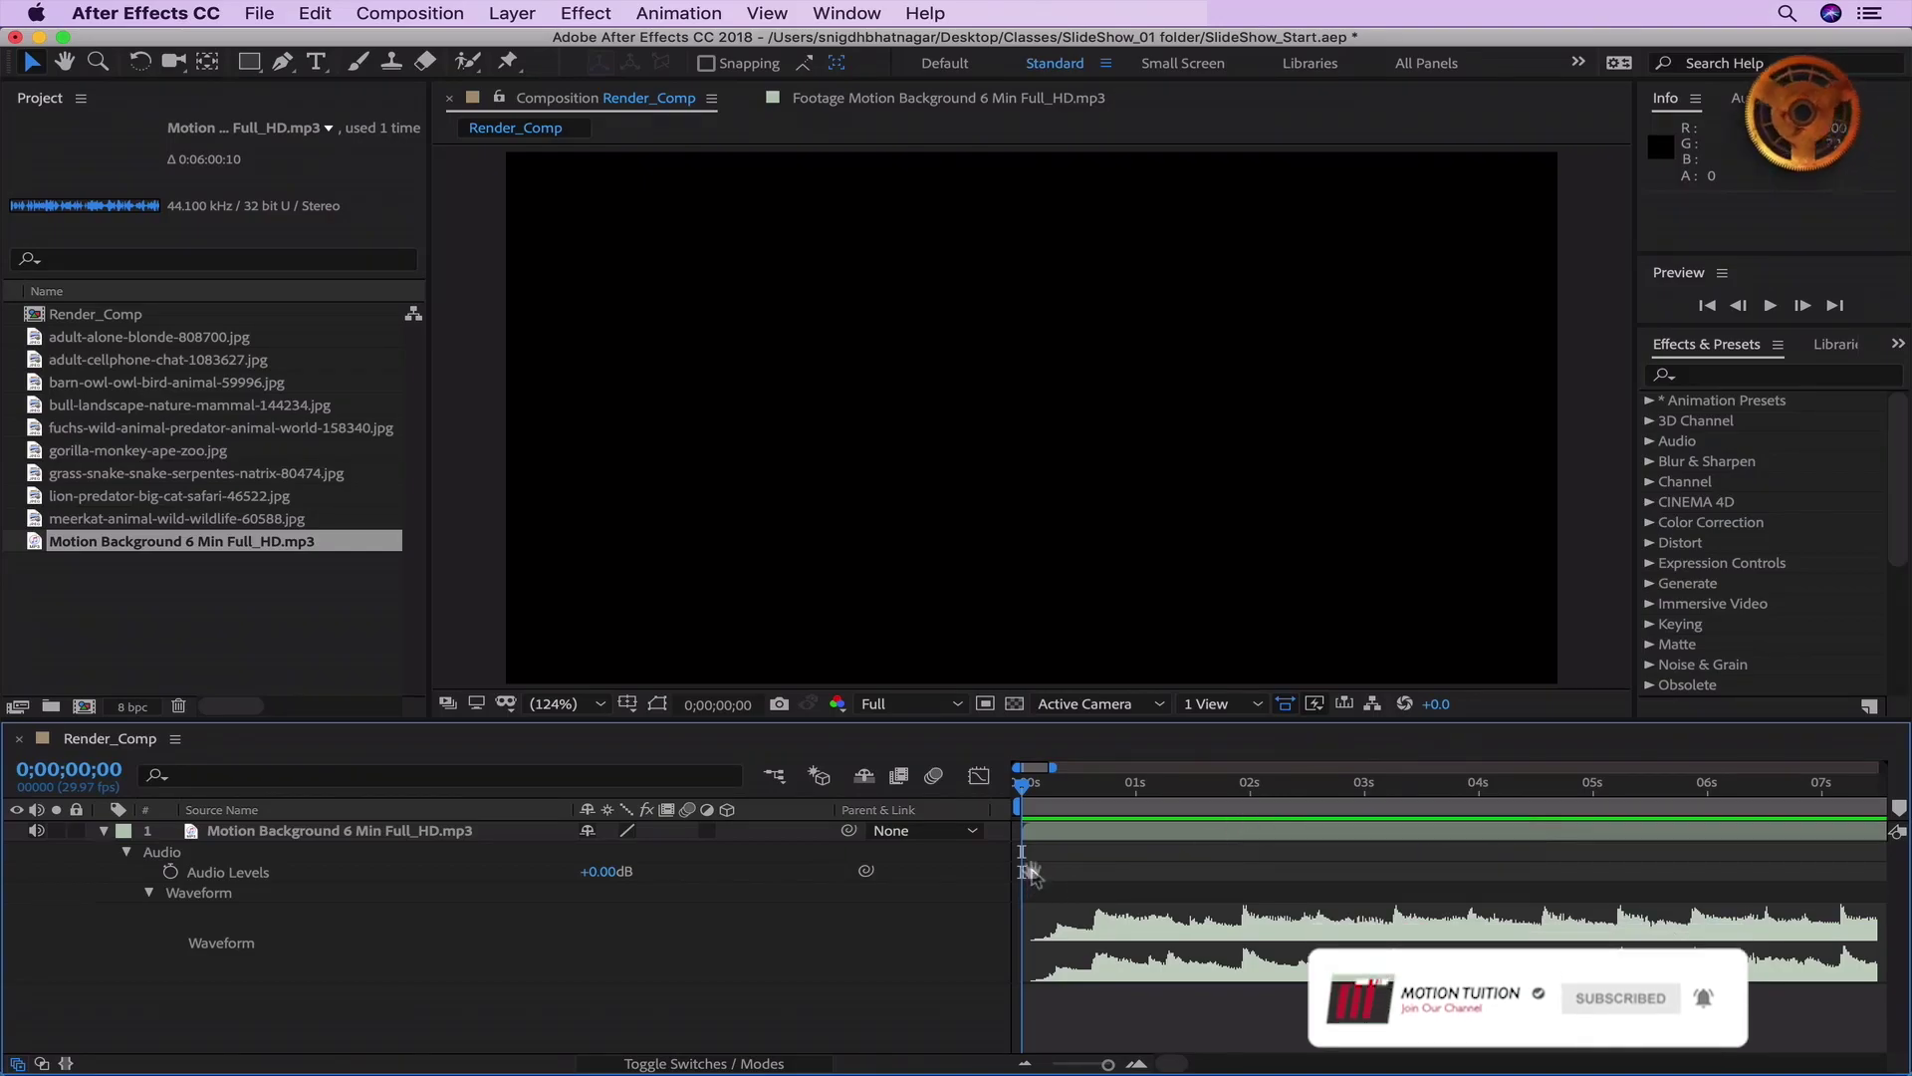
pyautogui.press('space')
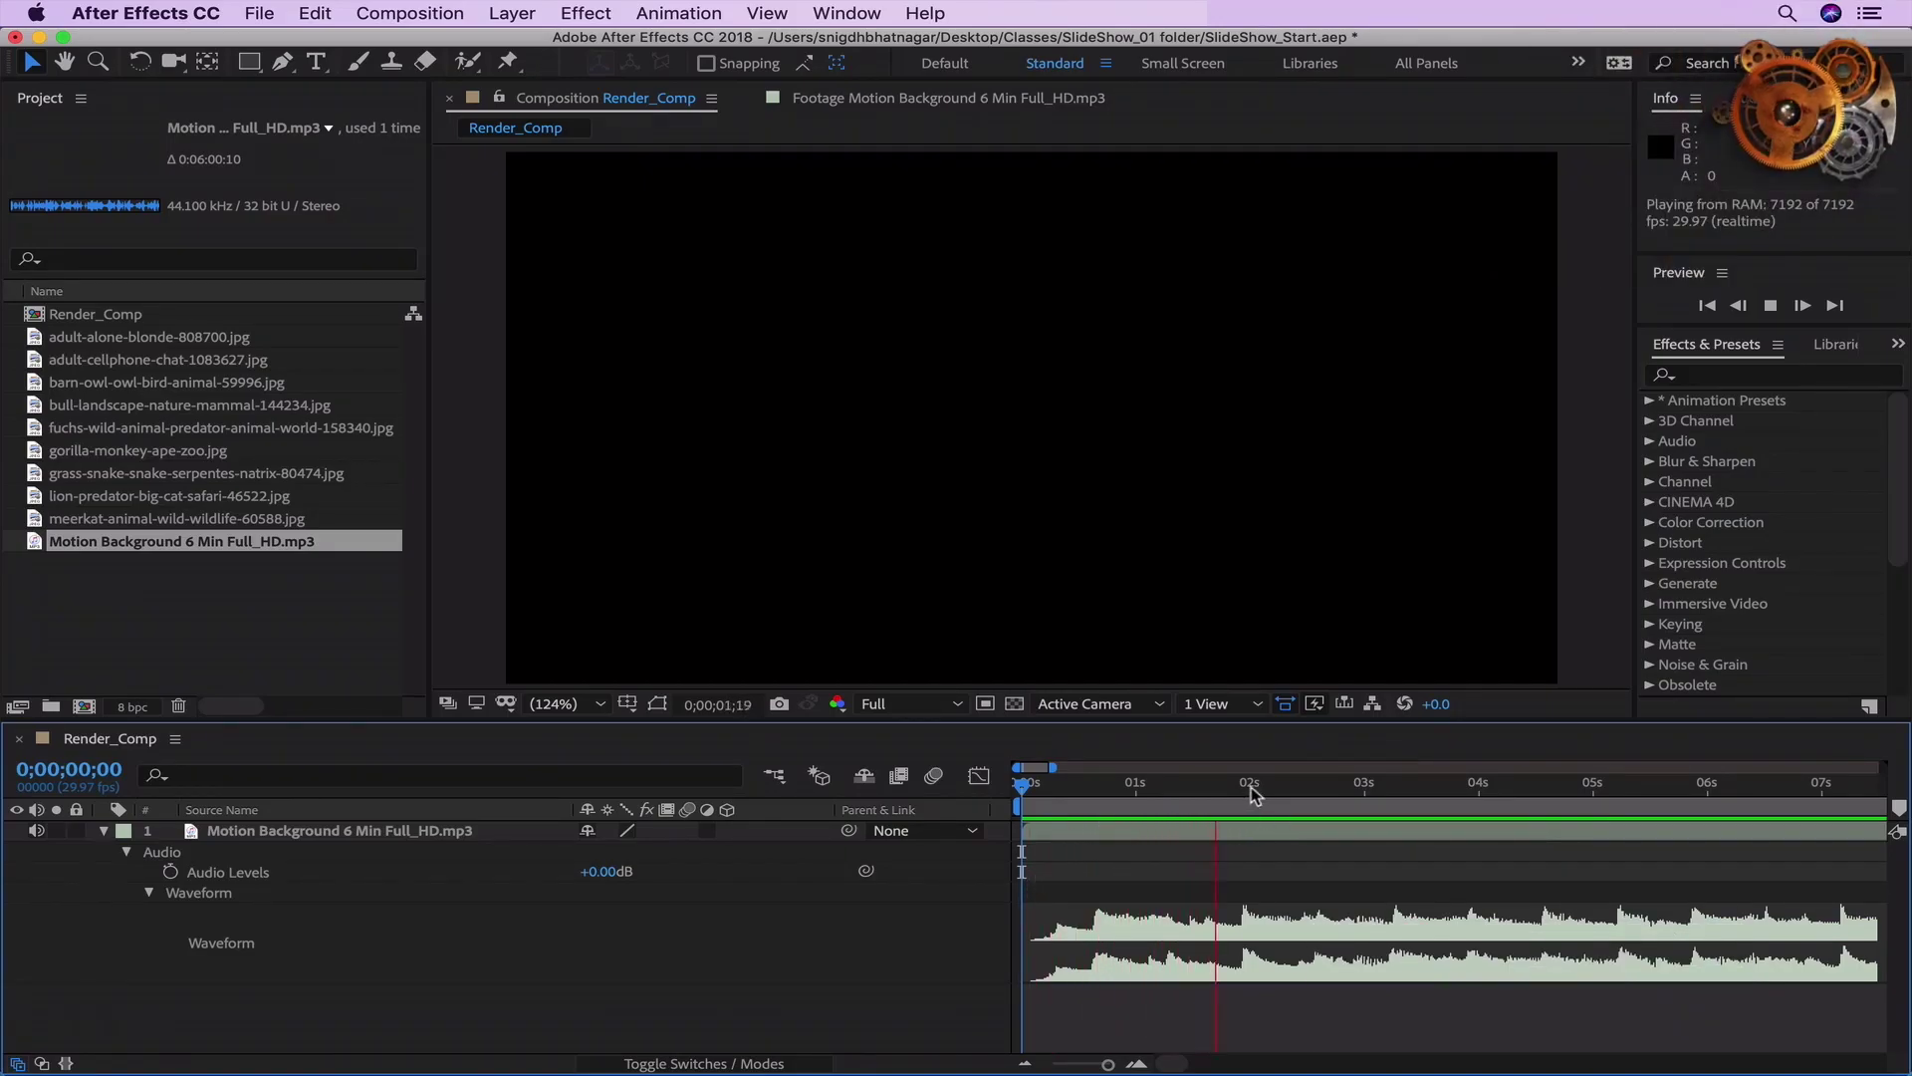
pyautogui.press('space')
pyautogui.moveTo(1145, 797); pyautogui.dragTo(1096, 792)
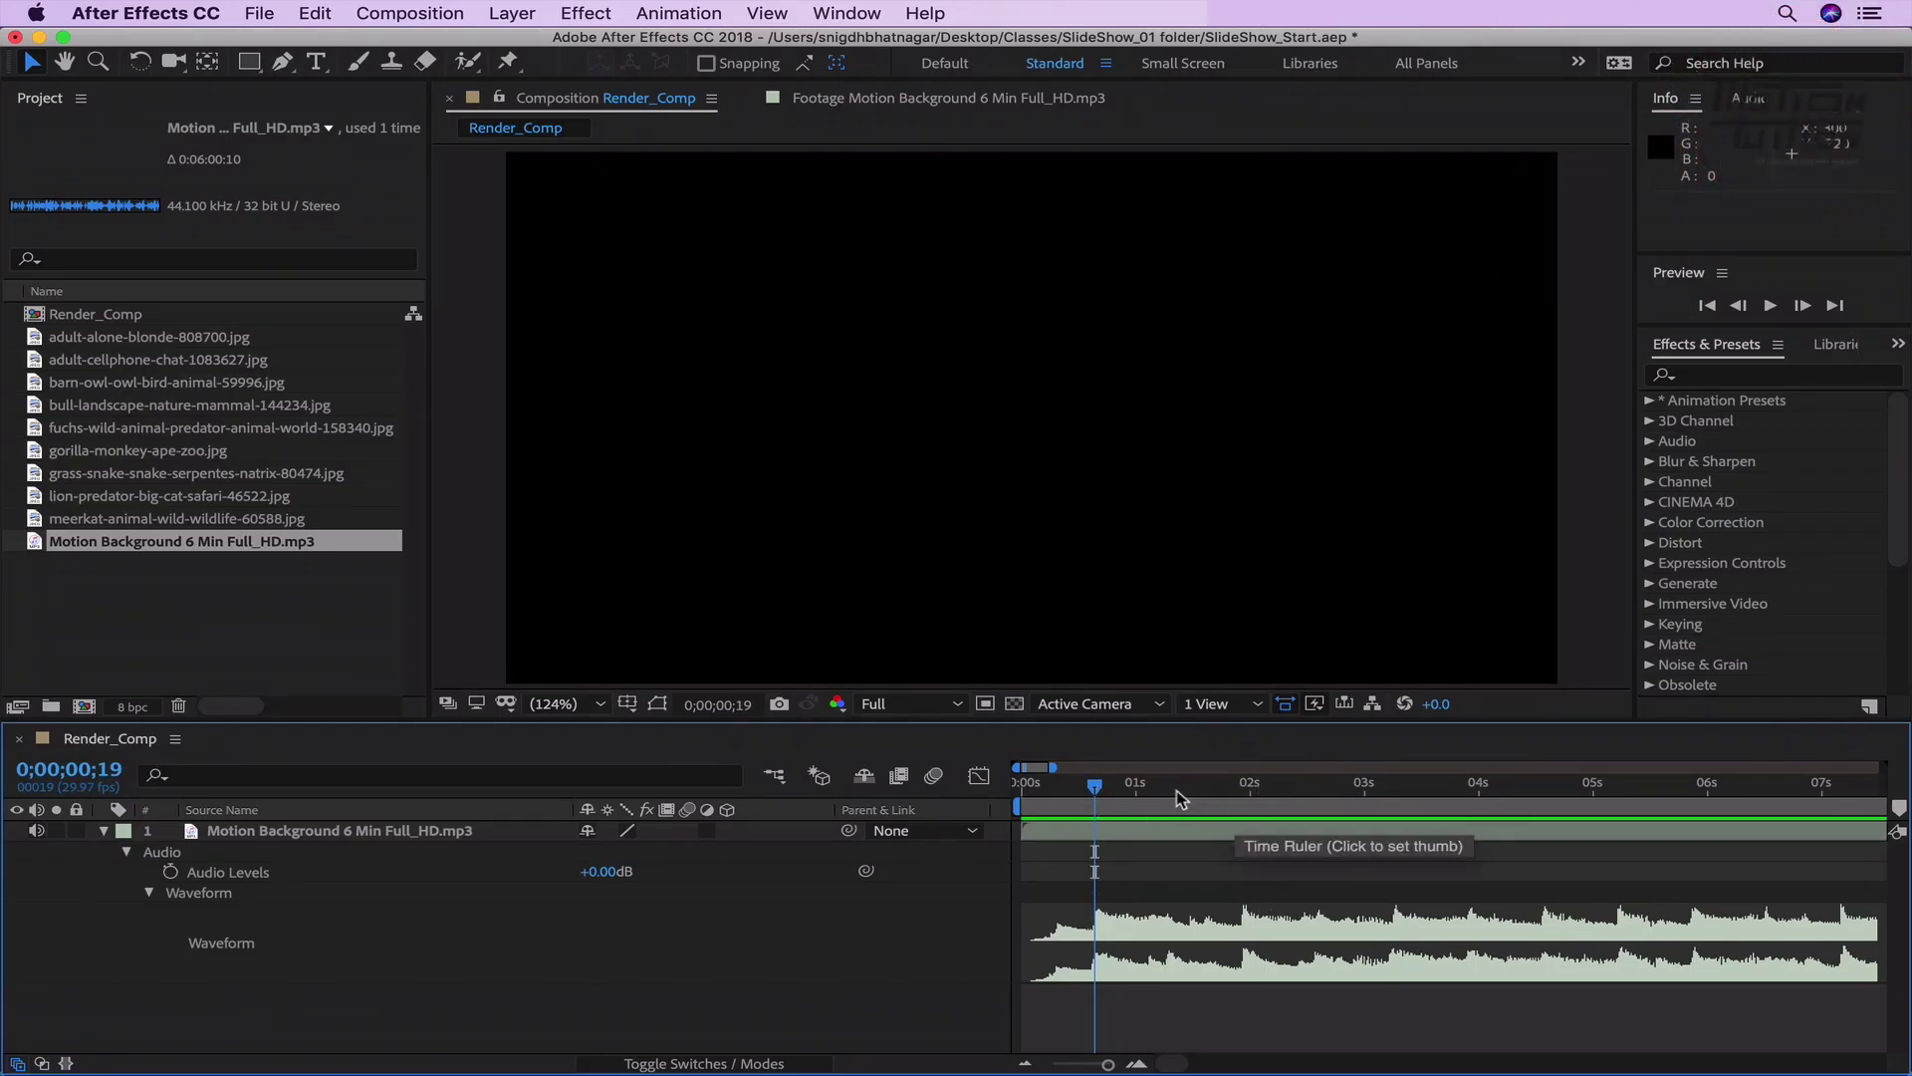
# Step: Move to the waveform's second strong peak, play the audio from 0;00;01;27, and set the current time to 0;00;02;00
pyautogui.moveTo(1181, 794); pyautogui.dragTo(1244, 805)
pyautogui.press('space')
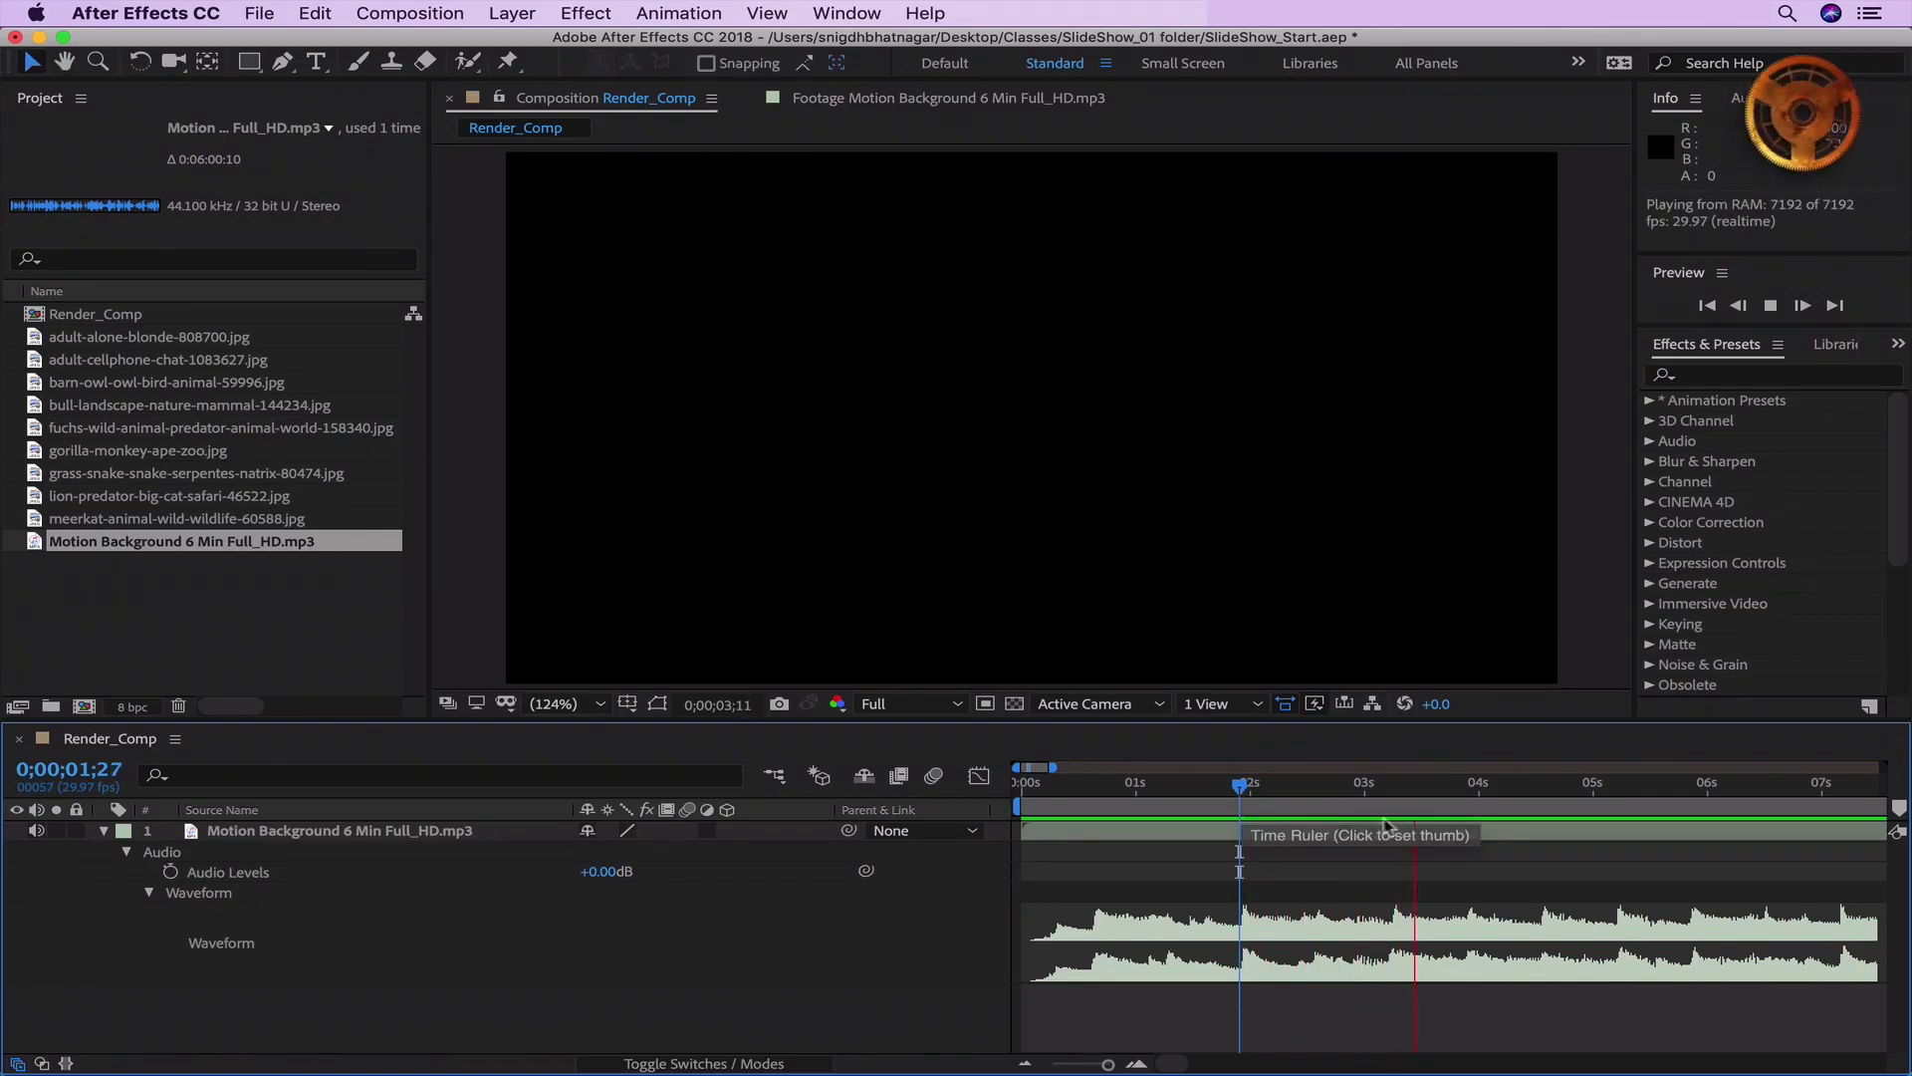
pyautogui.press('space')
pyautogui.moveTo(1416, 802); pyautogui.dragTo(1250, 791)
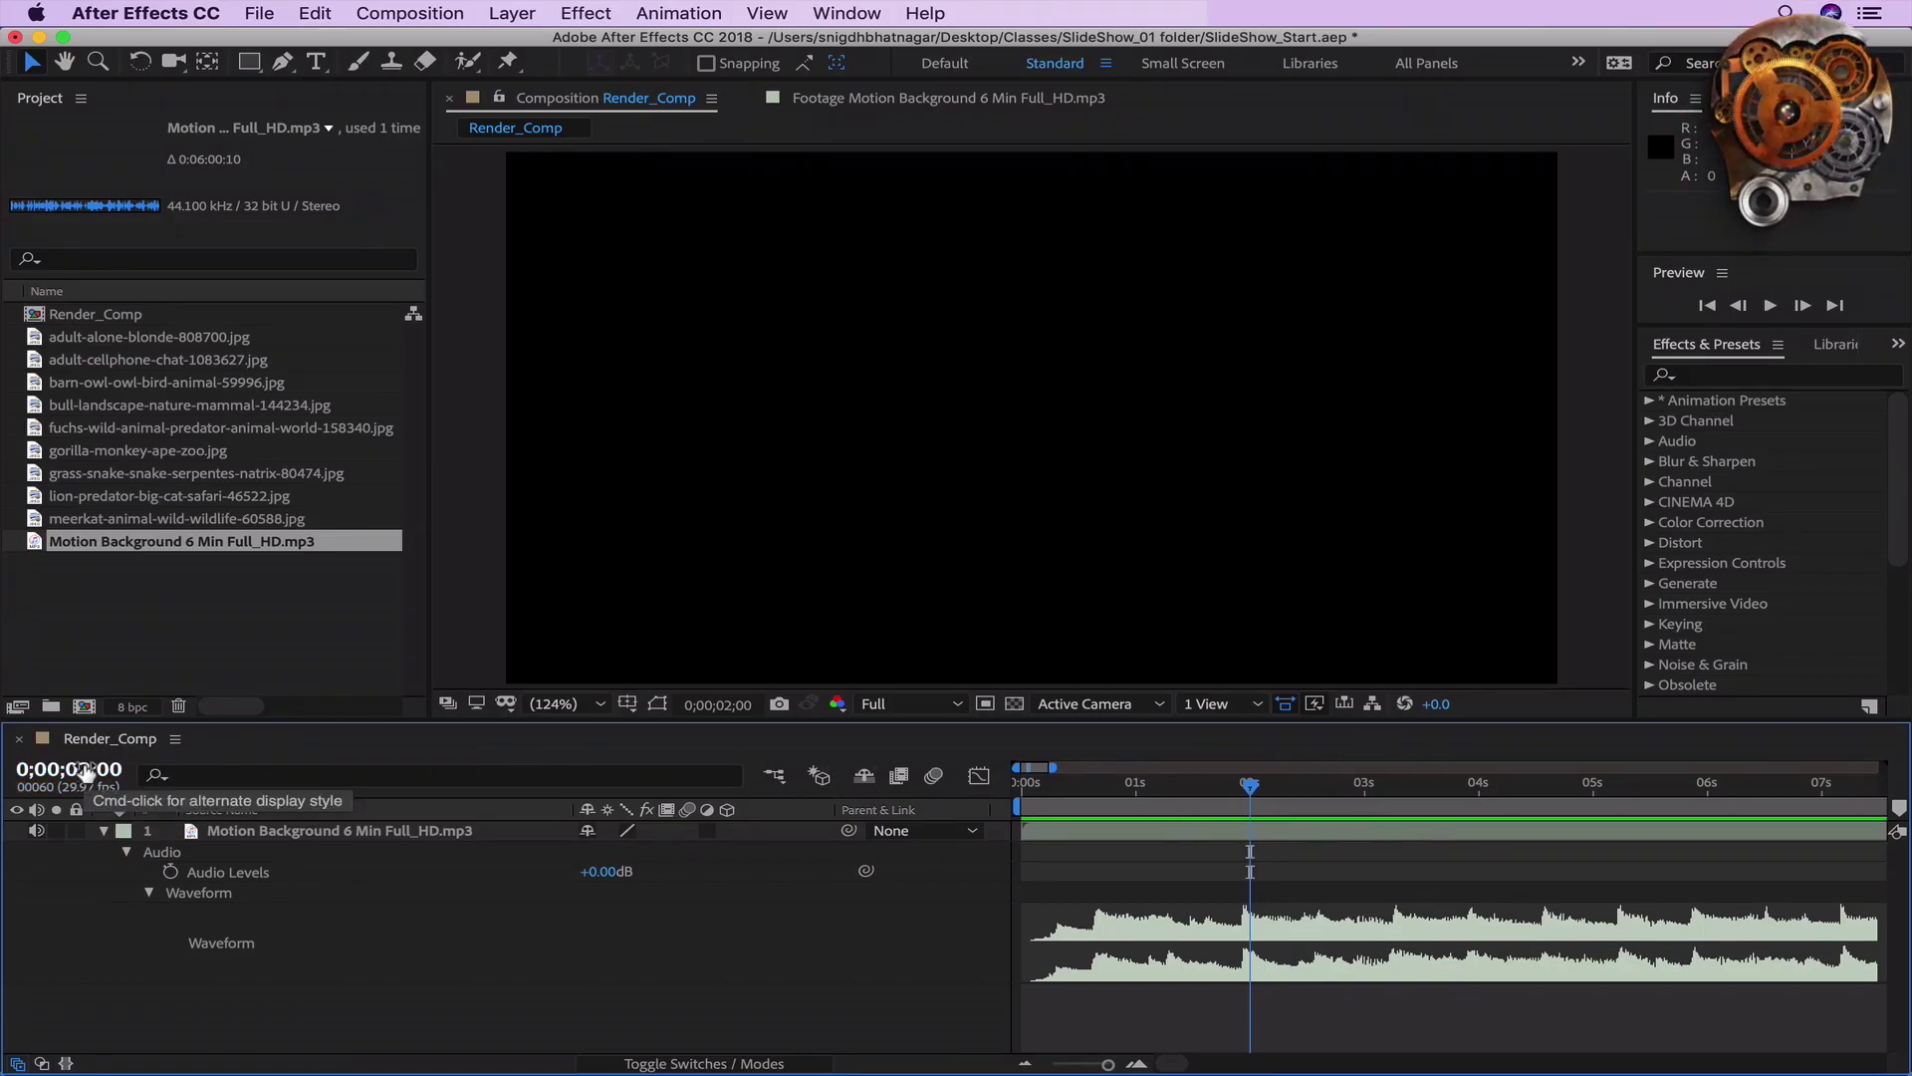
# Step: Switch the time display to frames and locate the second and third strong waveform peaks at frames 58 and 98
pyautogui.keyDown('super'); pyautogui.click(83, 772); pyautogui.keyUp('super')
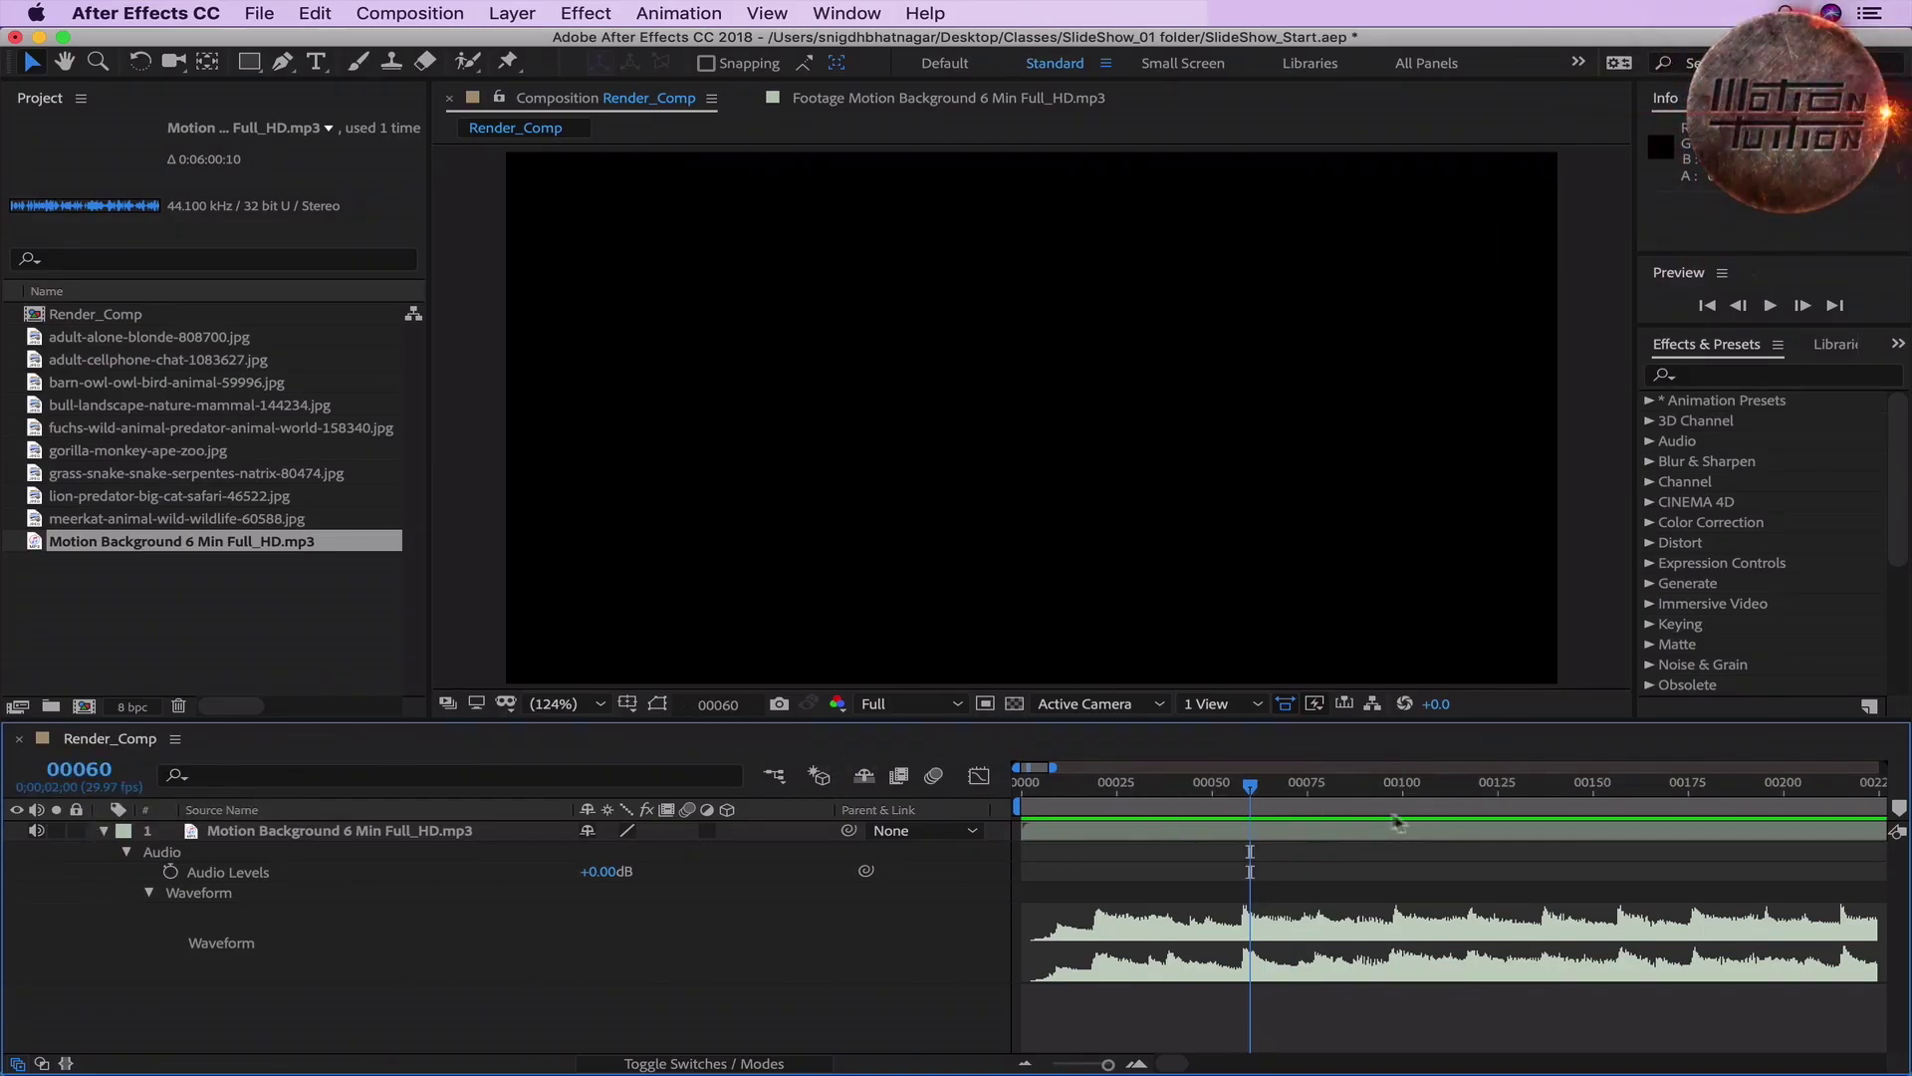
pyautogui.moveTo(1265, 796)
pyautogui.mouseDown()
pyautogui.moveTo(1212, 795)
pyautogui.moveTo(1300, 795)
pyautogui.moveTo(1242, 795)
pyautogui.mouseUp()
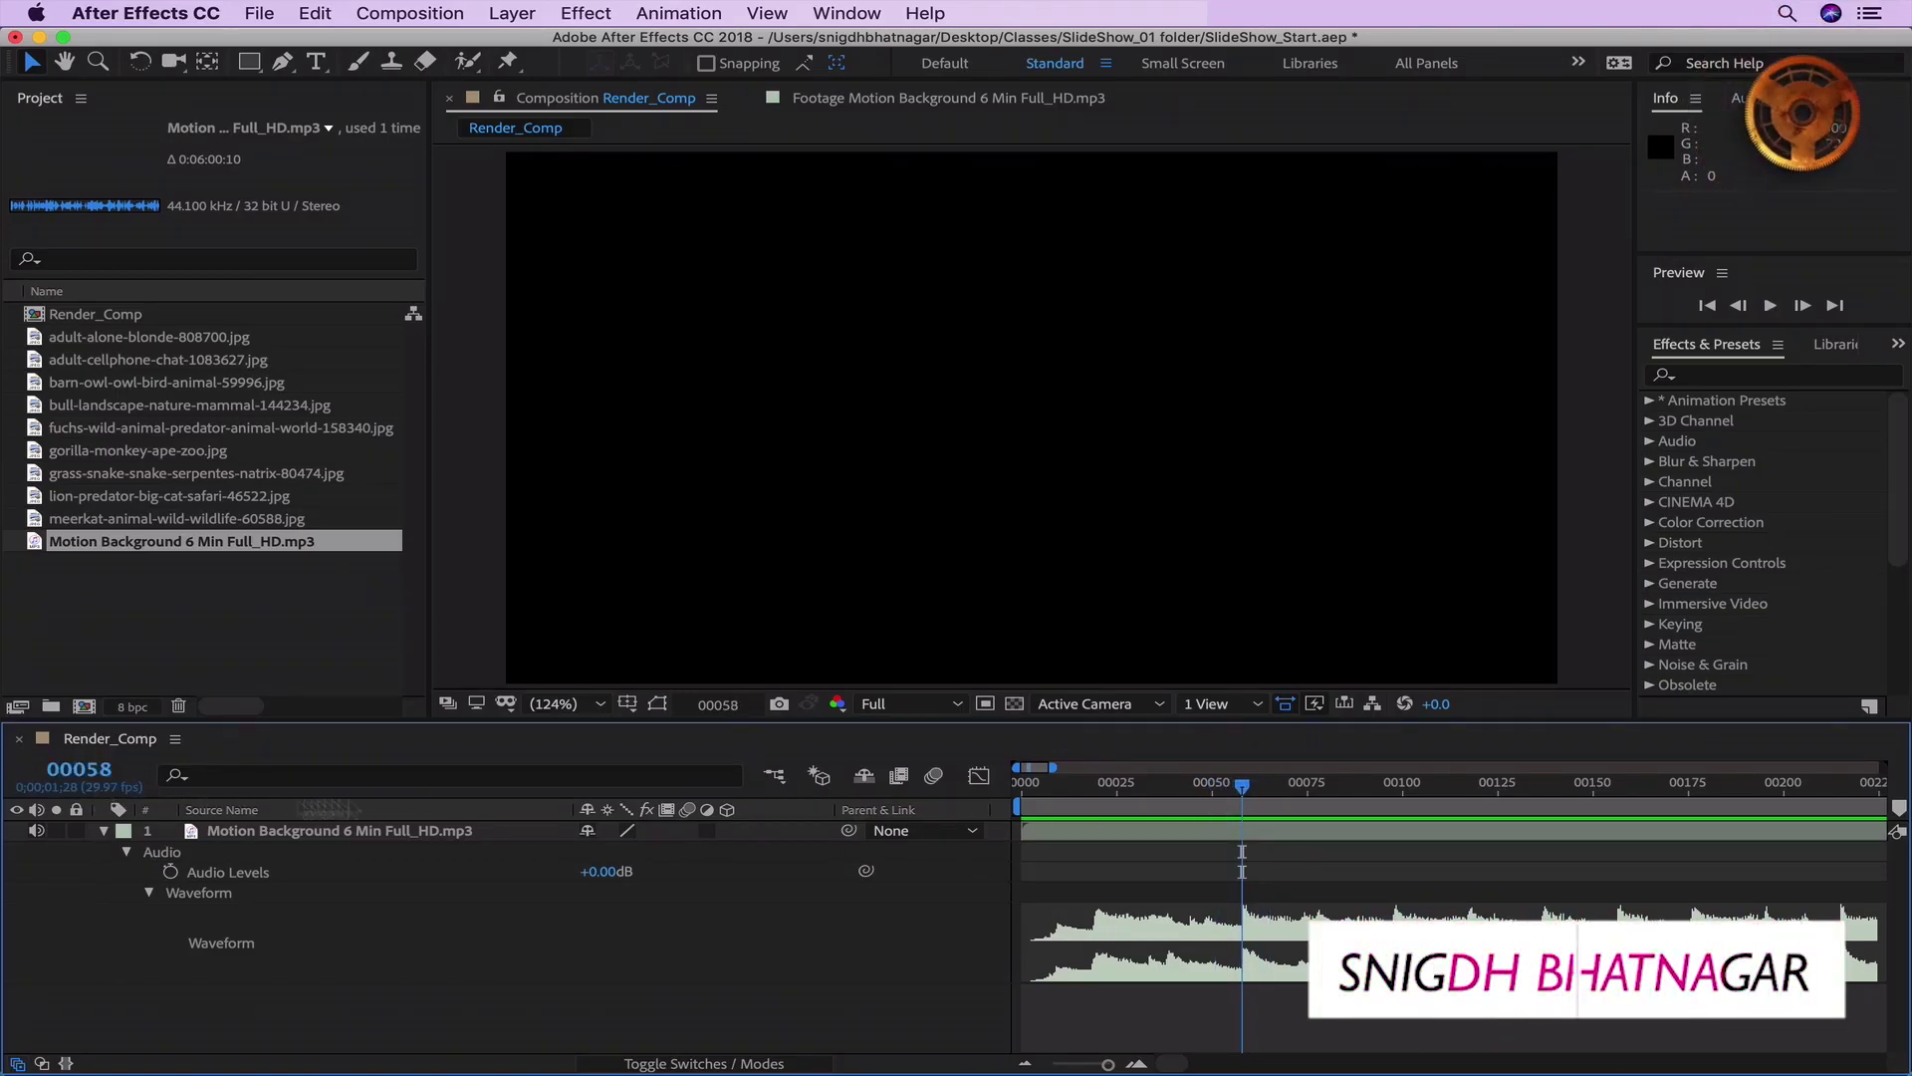
pyautogui.moveTo(1245, 789); pyautogui.dragTo(1398, 809)
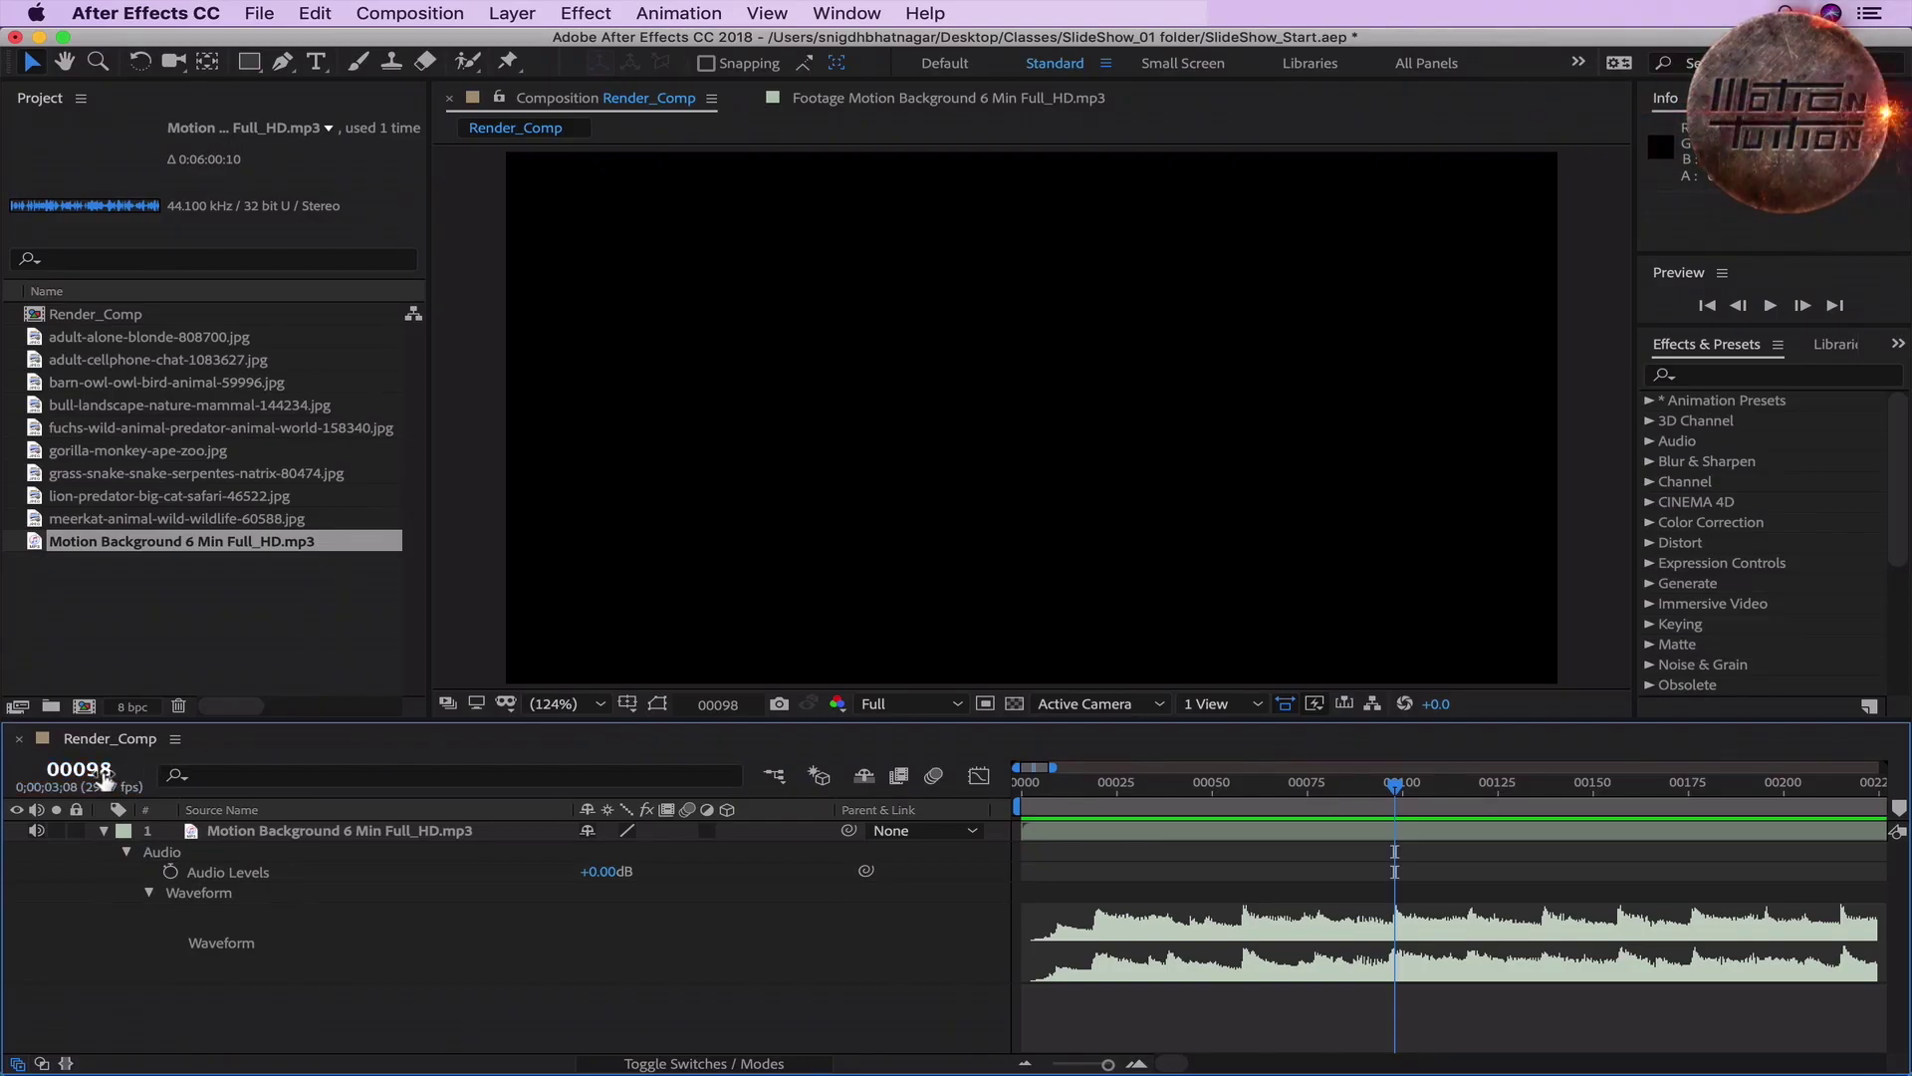
# Step: Open Calculator, compute 98-58 to get the frame interval between the two beats, and close it
pyautogui.press('super+space')
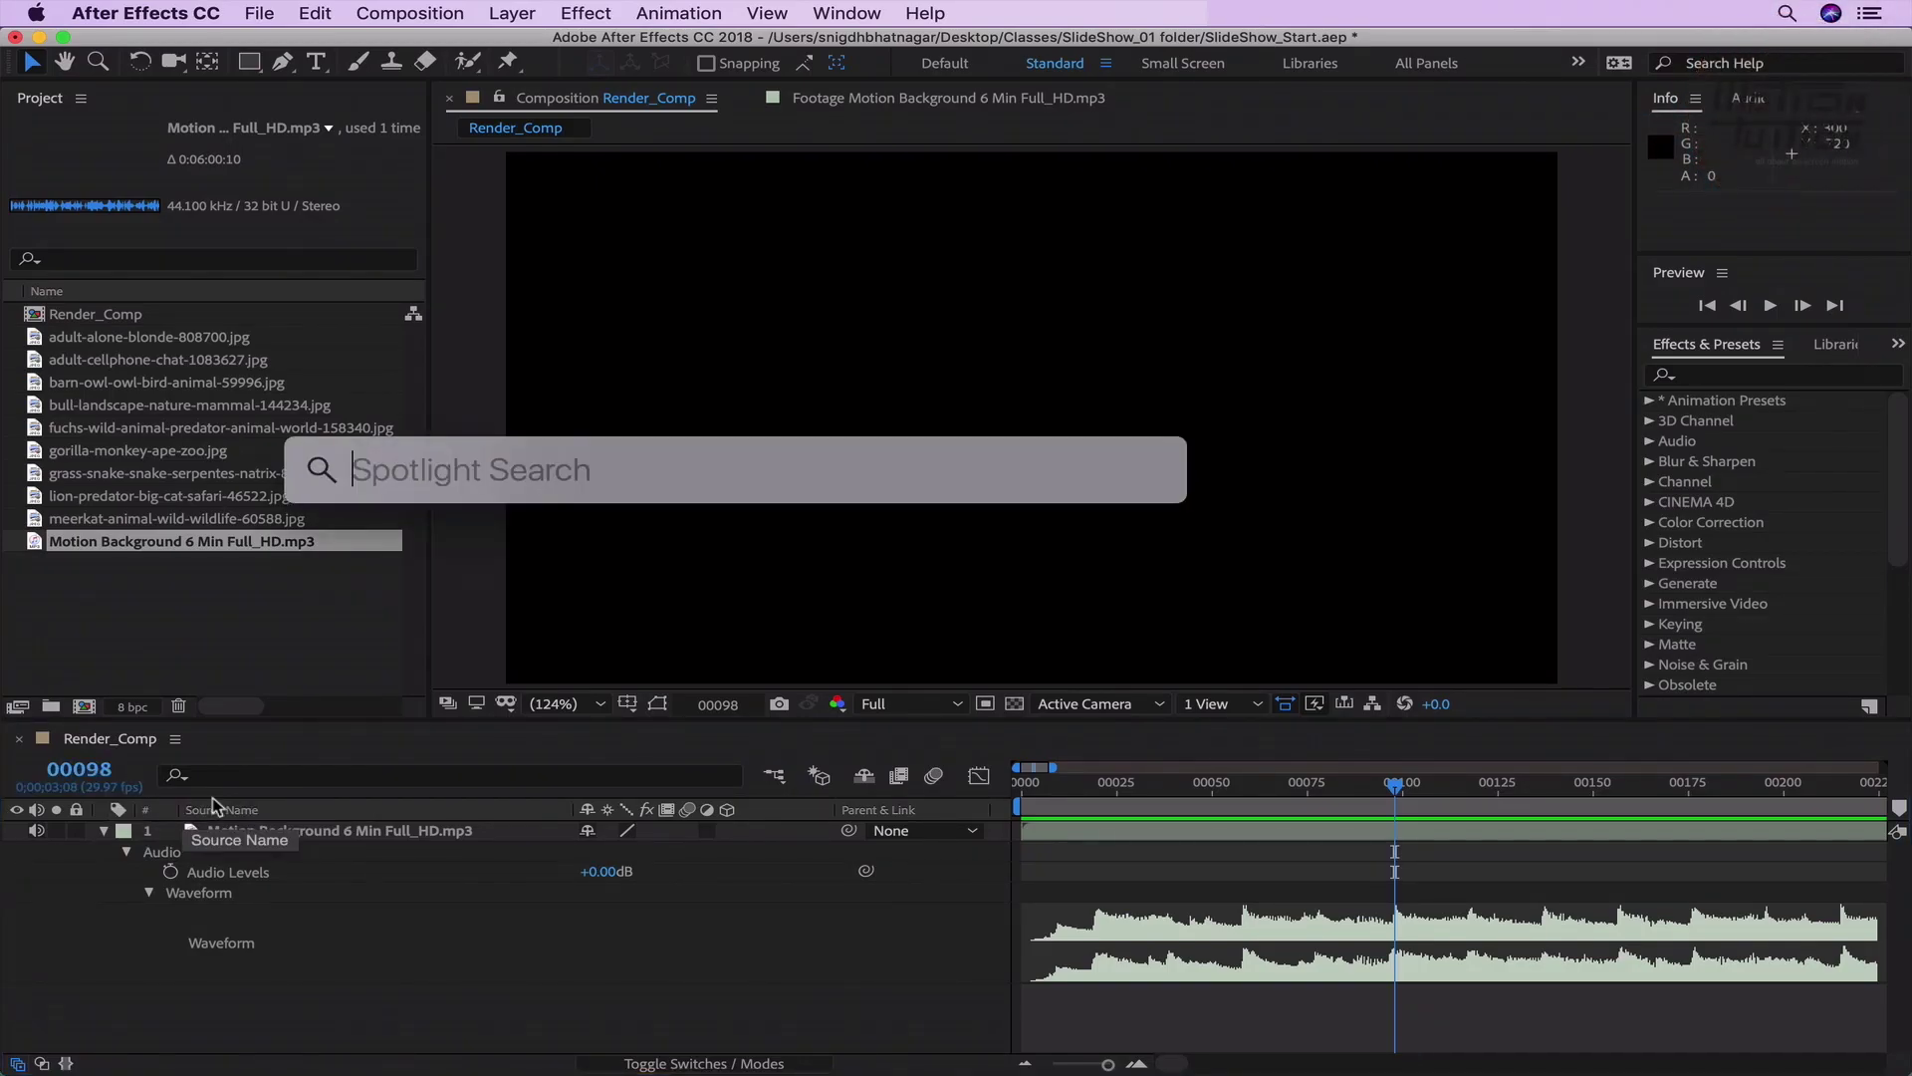
pyautogui.write('calculator')
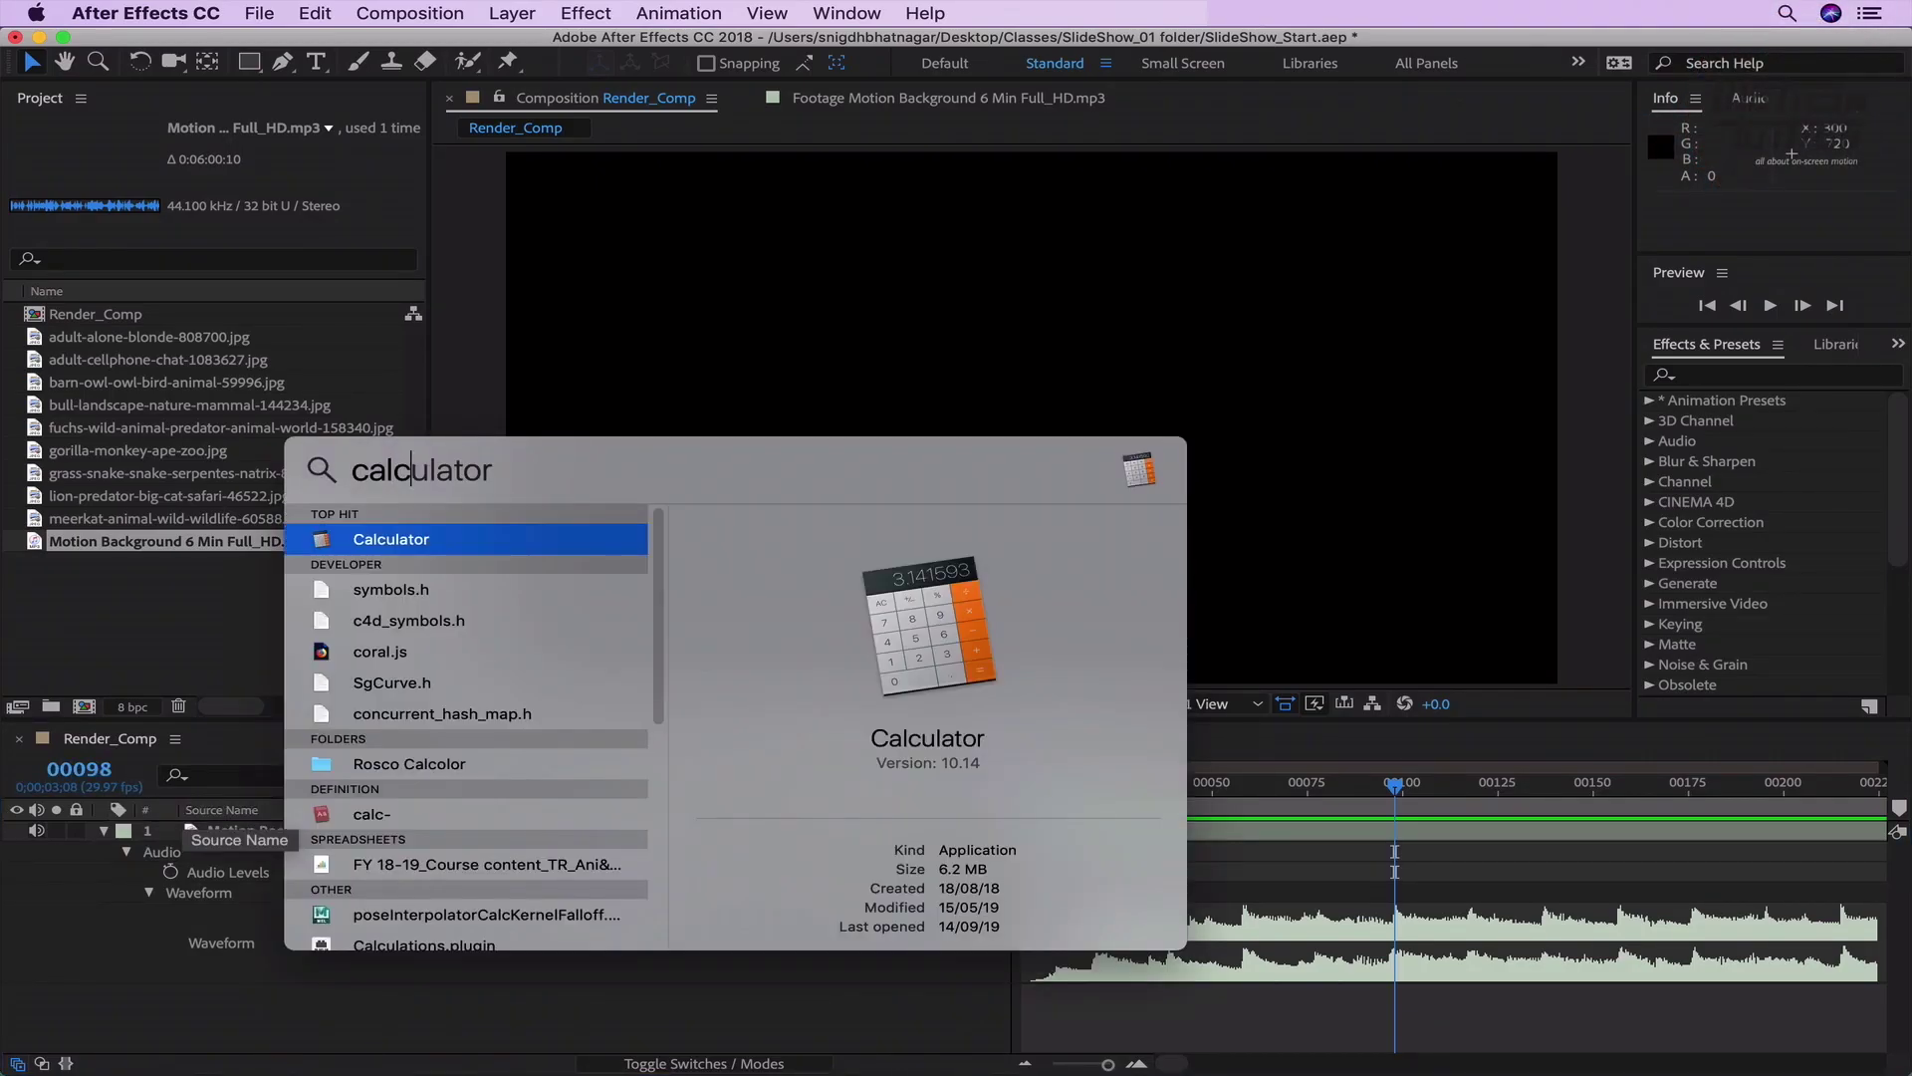
pyautogui.press('Return')
pyautogui.write('98-58')
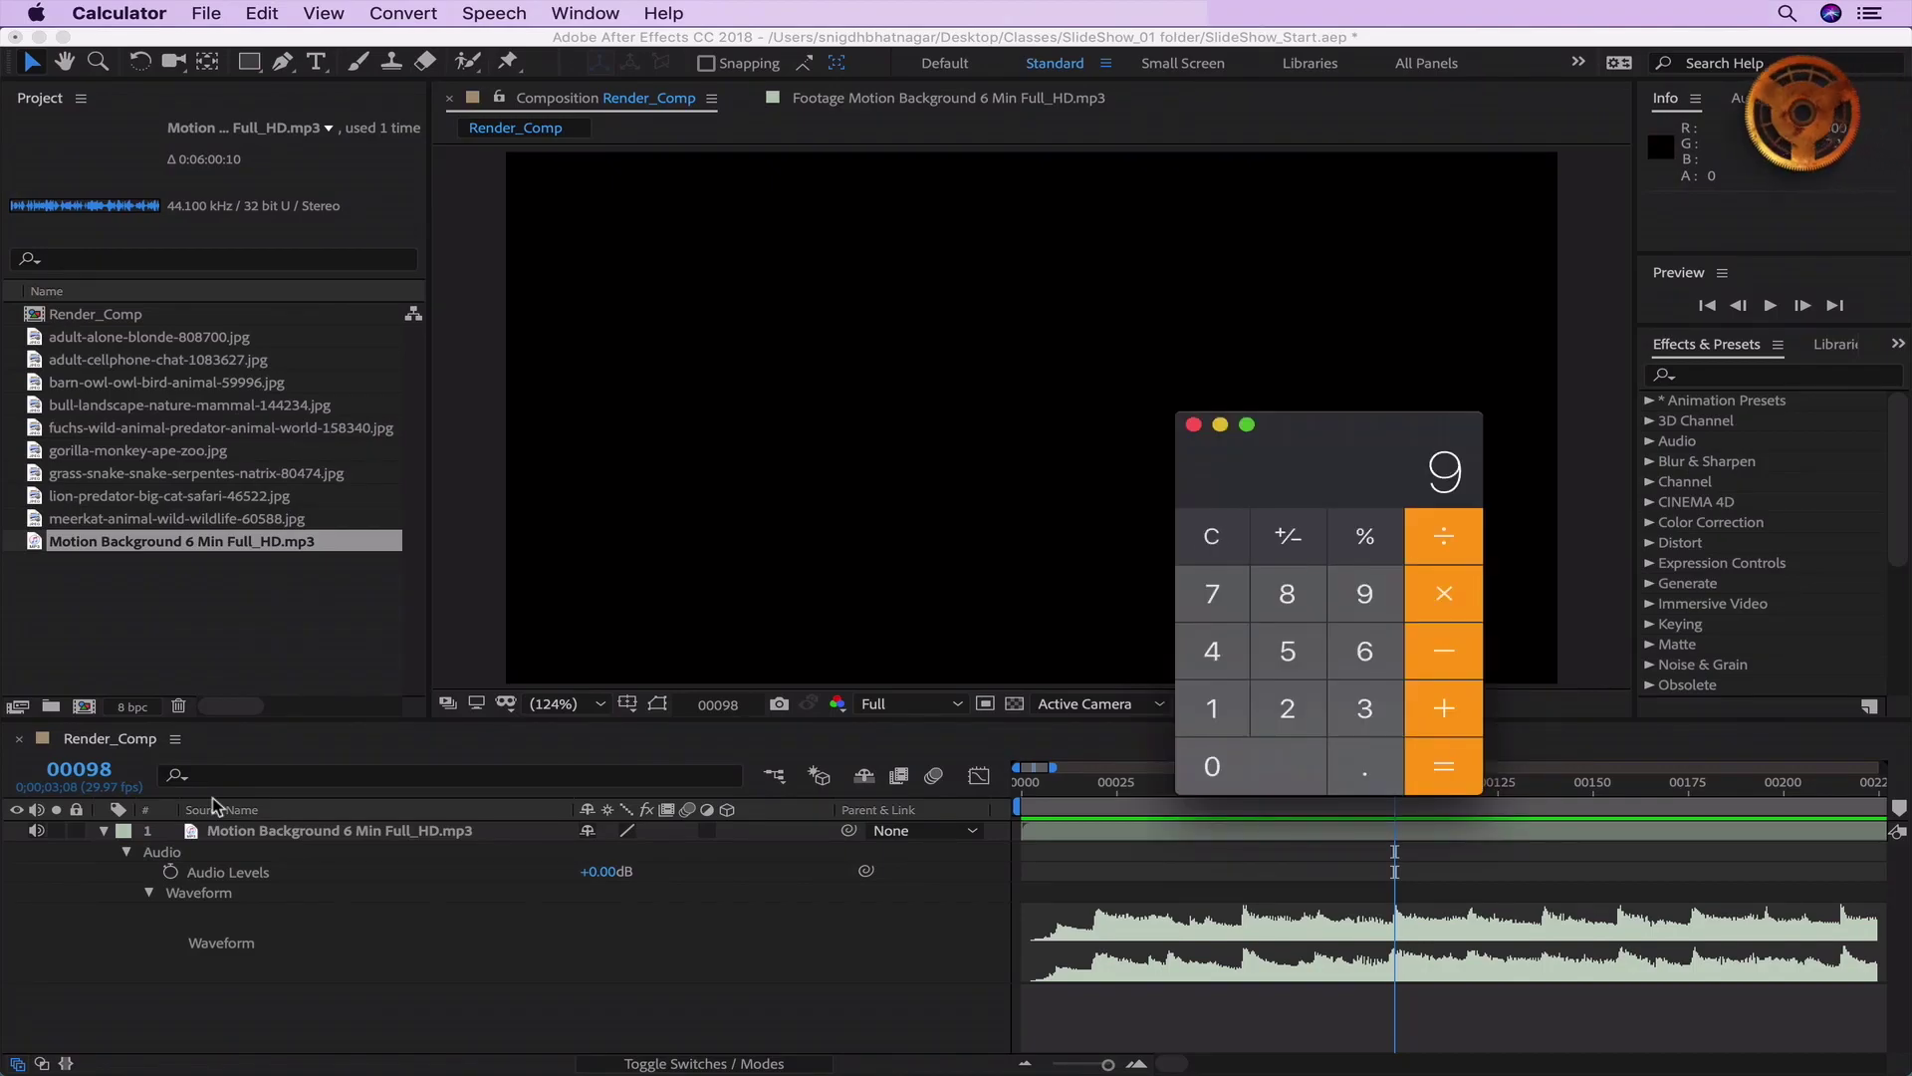
pyautogui.press('Return')
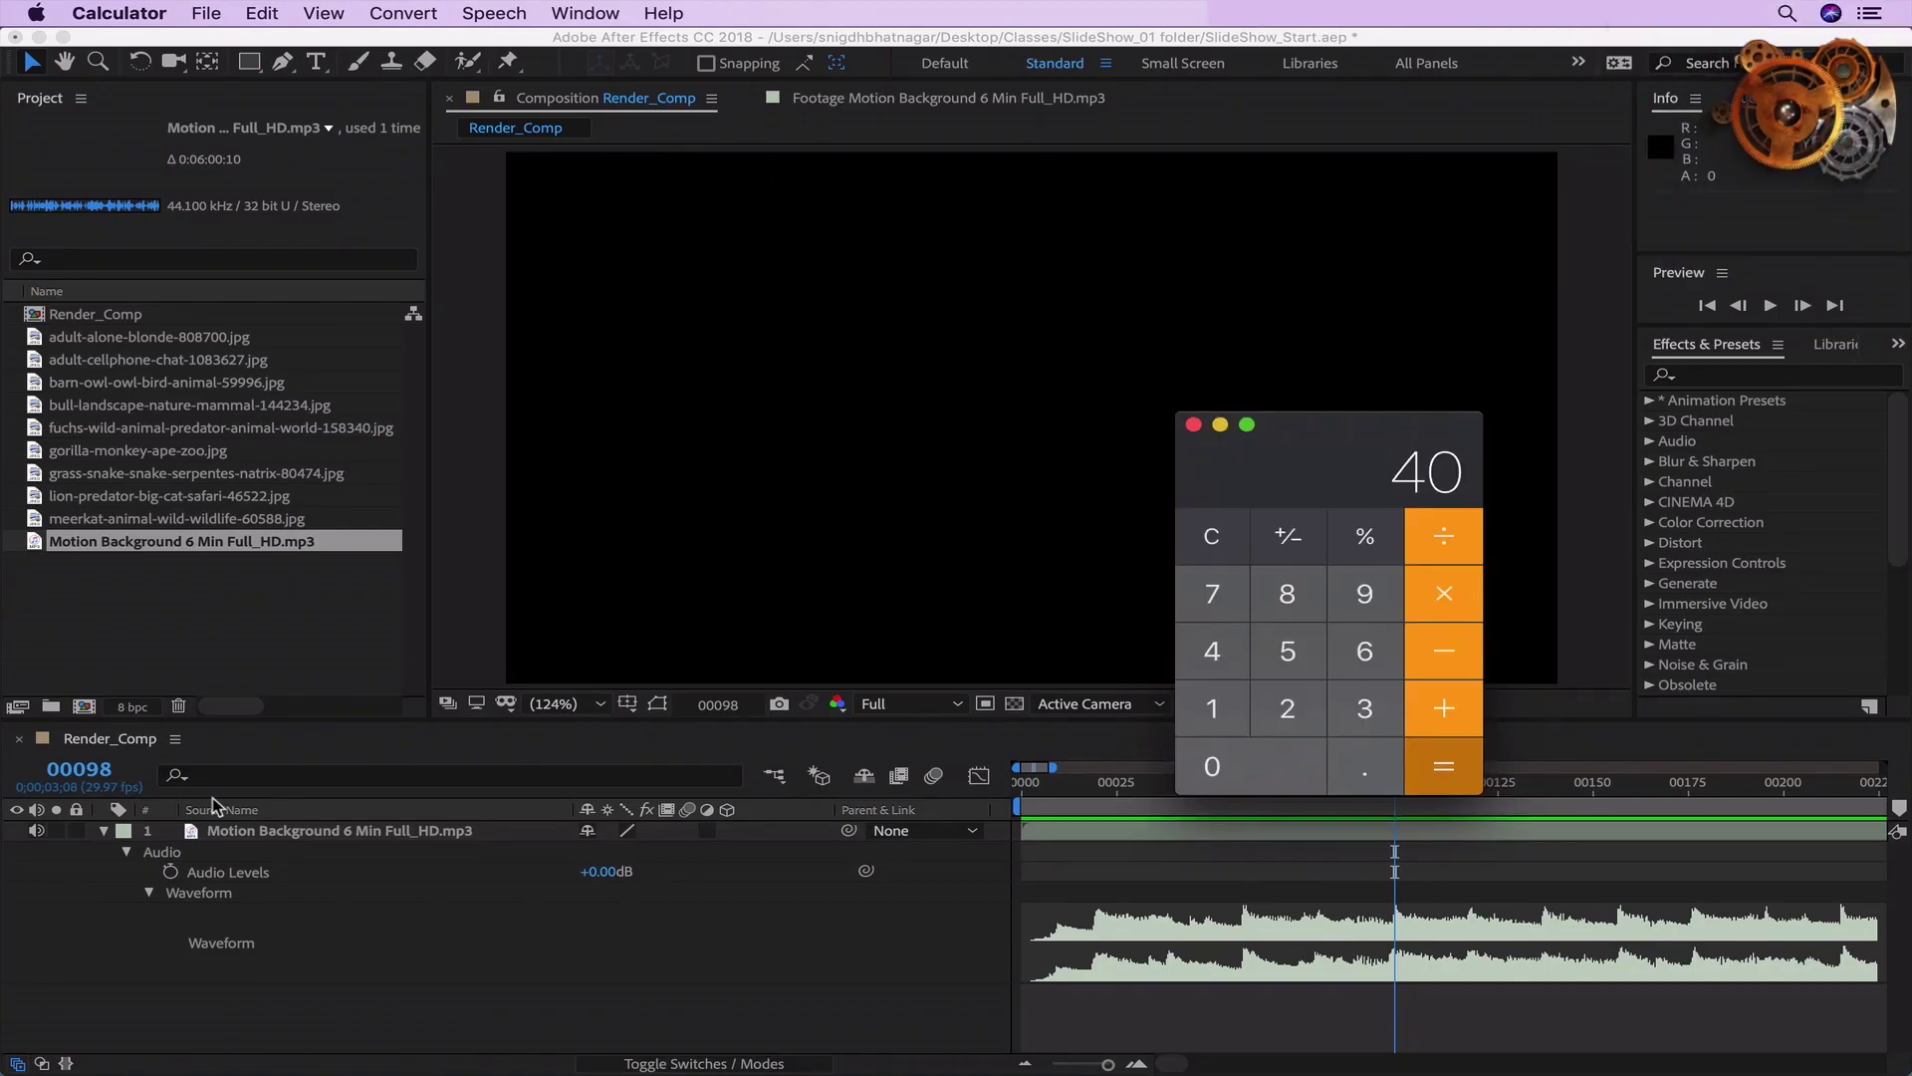
pyautogui.click(1194, 425)
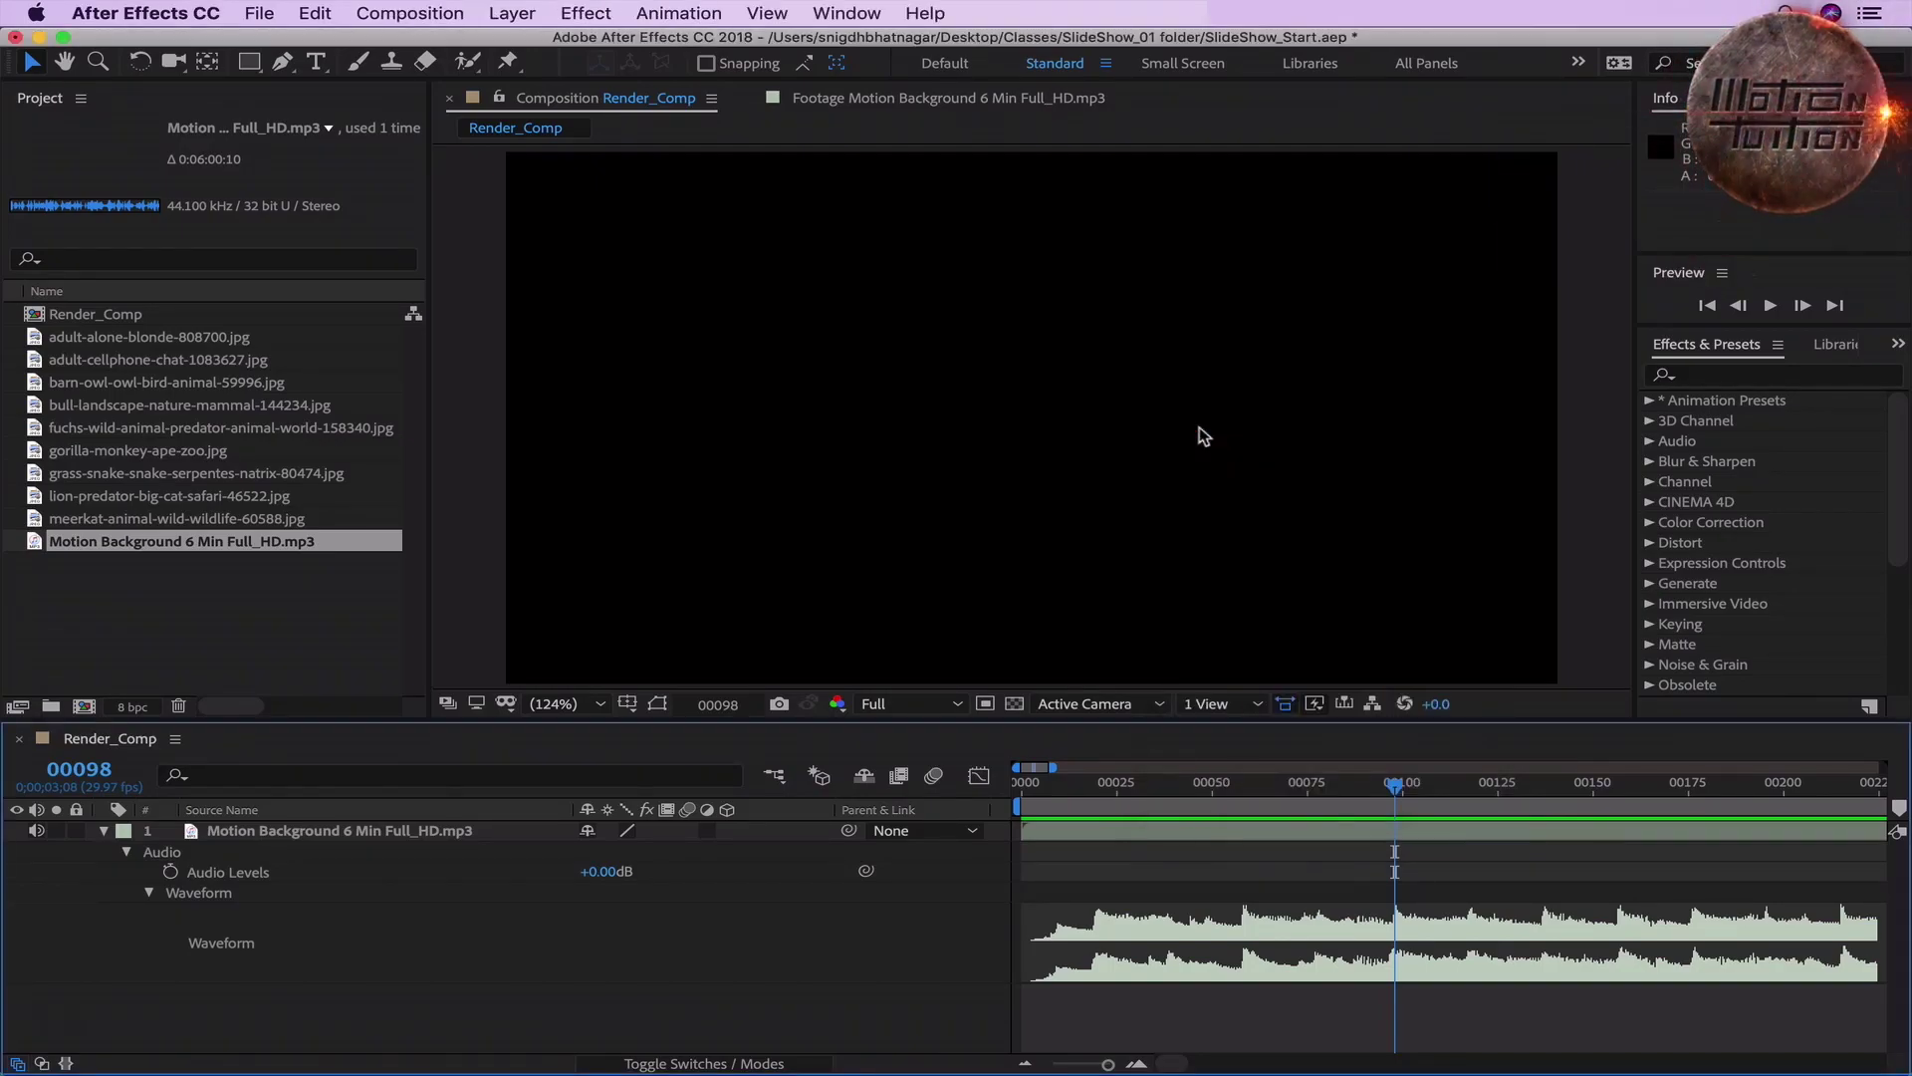
# Step: Collapse the audio layer, return to frame 0, and add the seven images from barn-owl to meerkat above it in Render_Comp
pyautogui.click(104, 831)
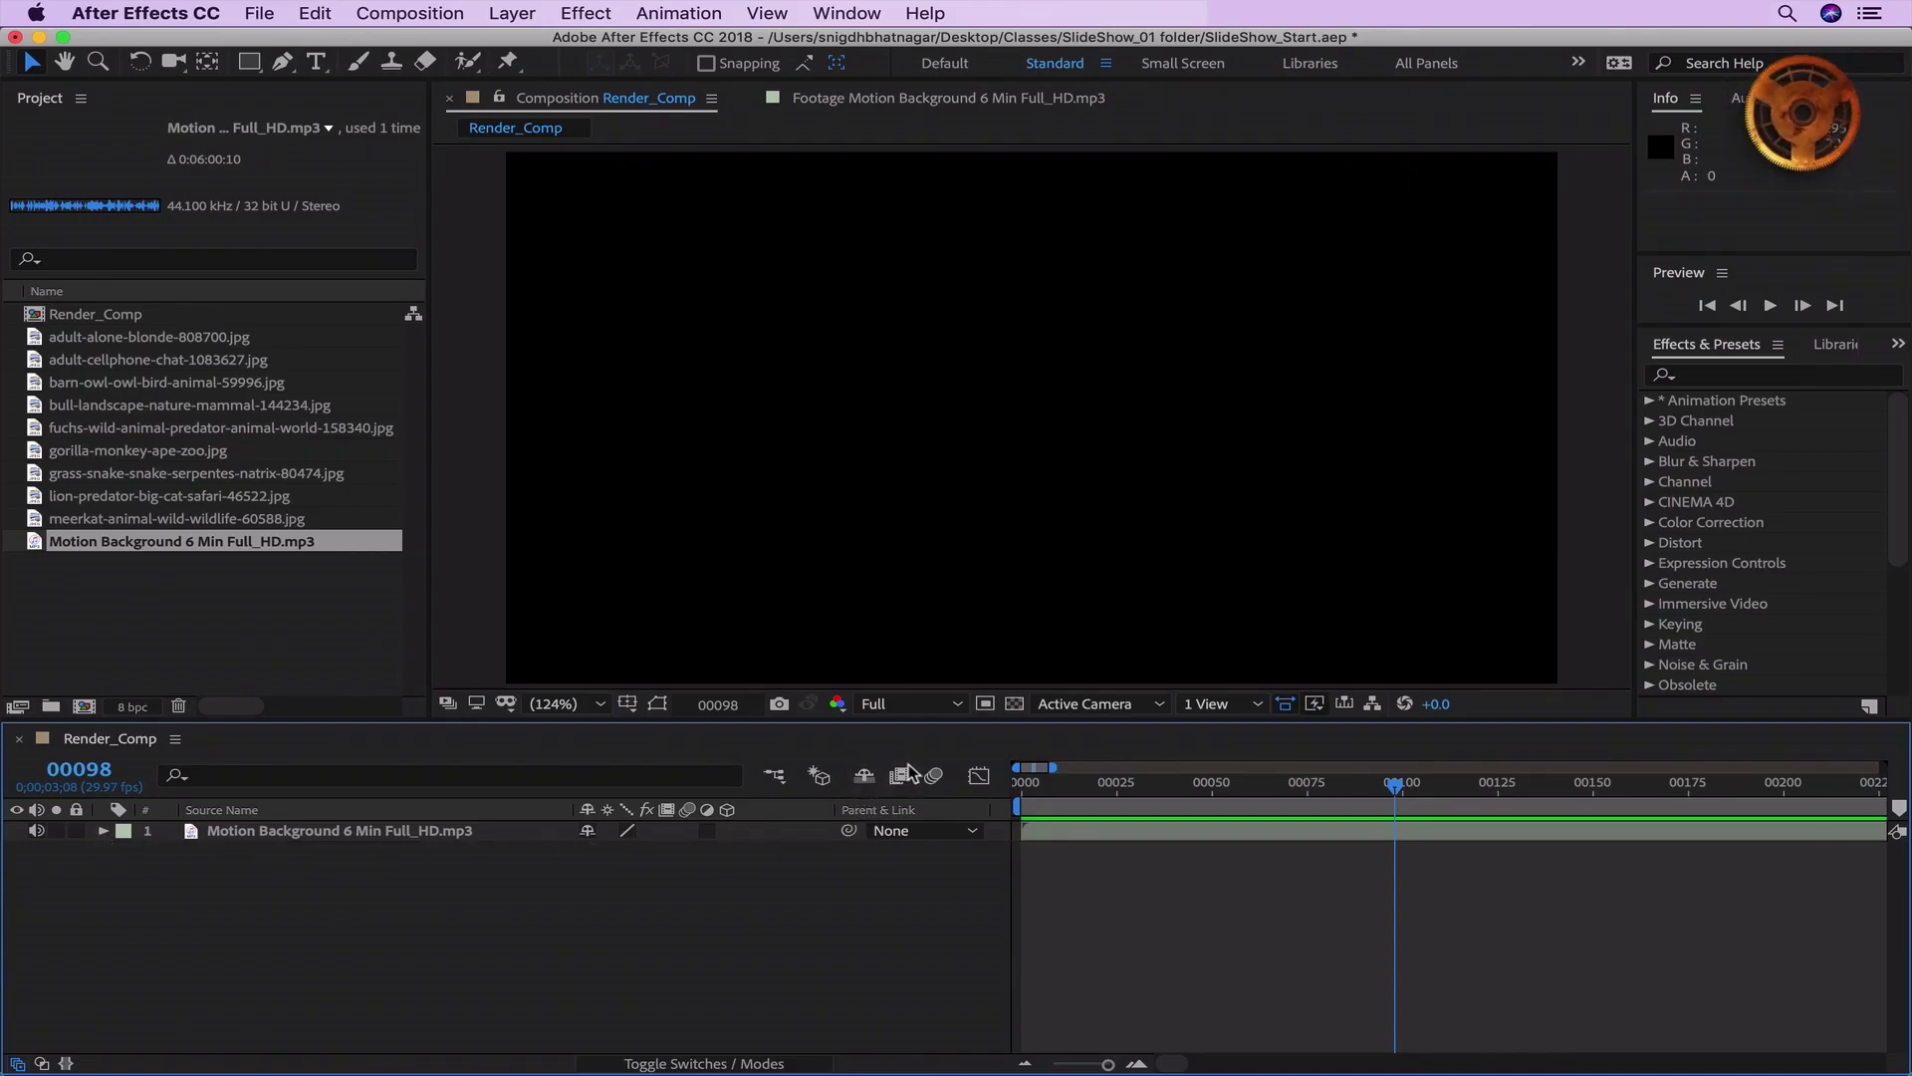
pyautogui.moveTo(1156, 783); pyautogui.dragTo(979, 792)
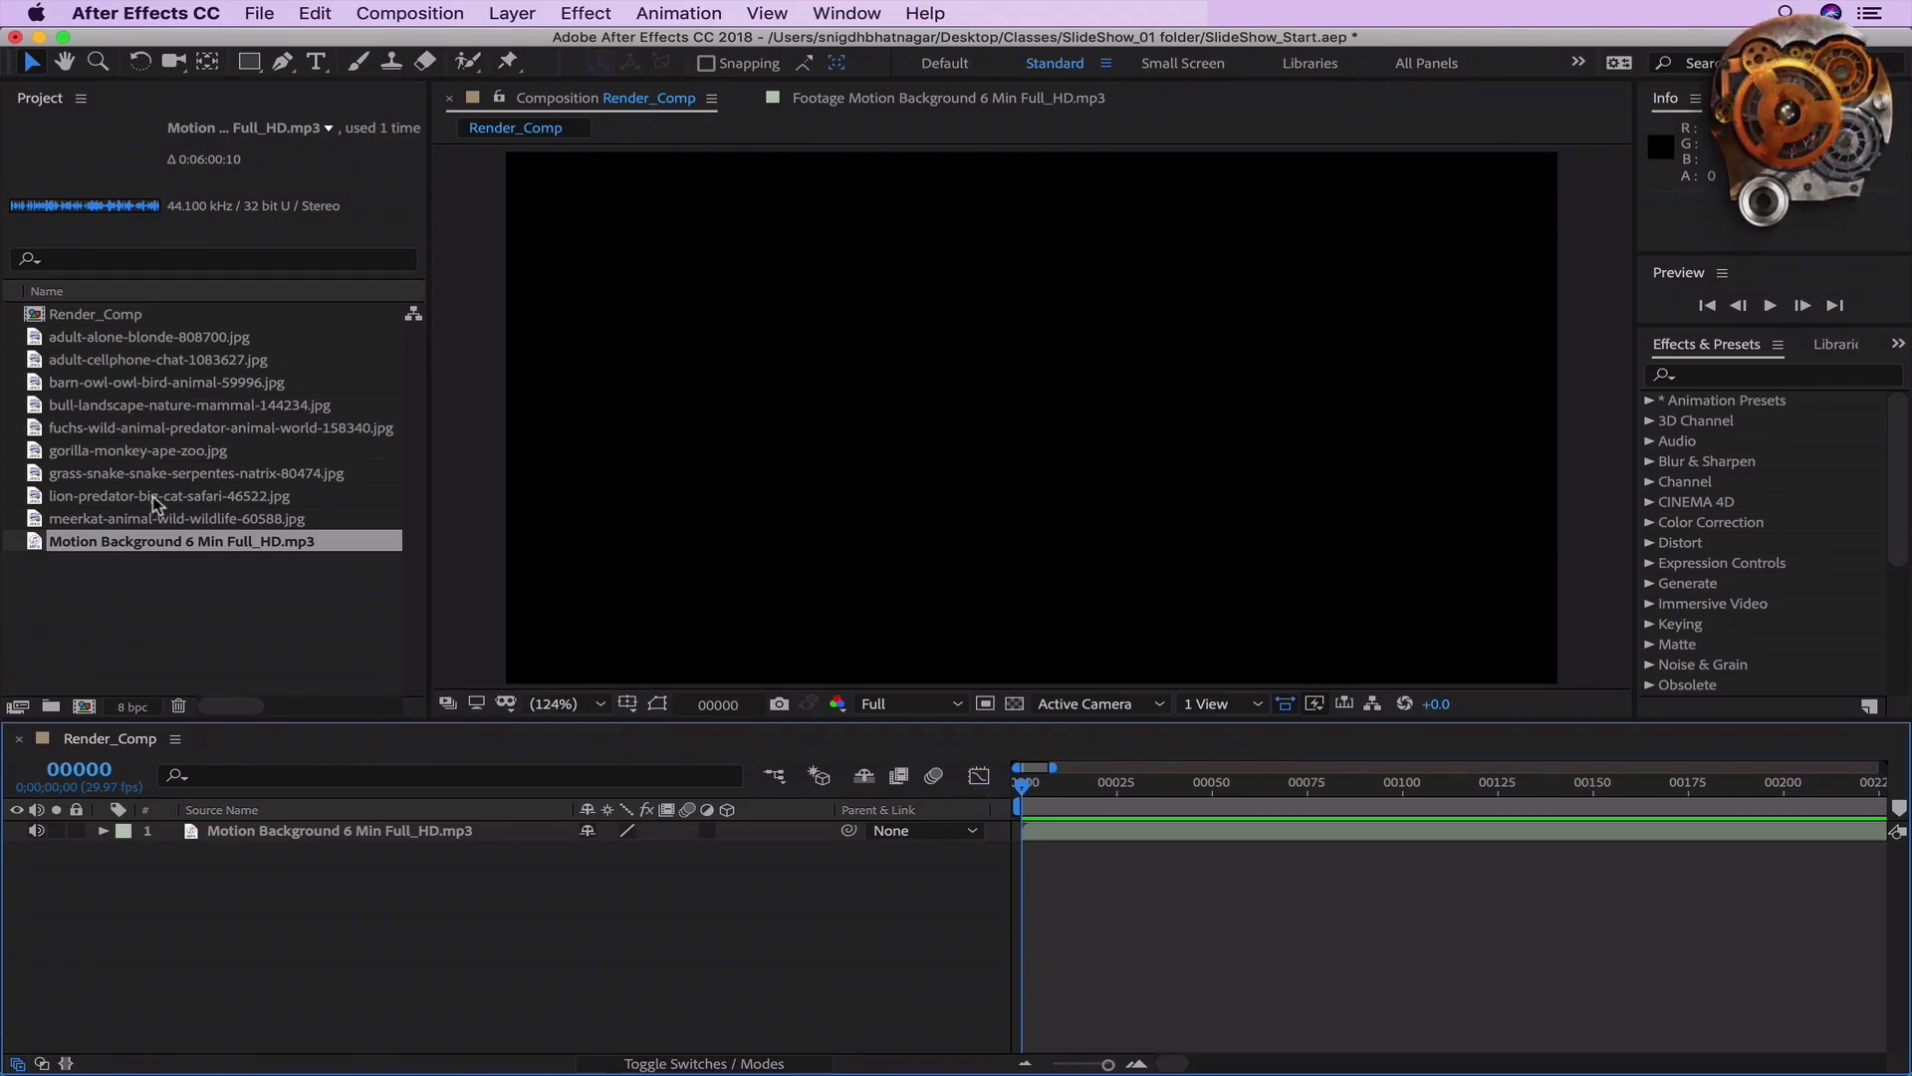
pyautogui.click(163, 337)
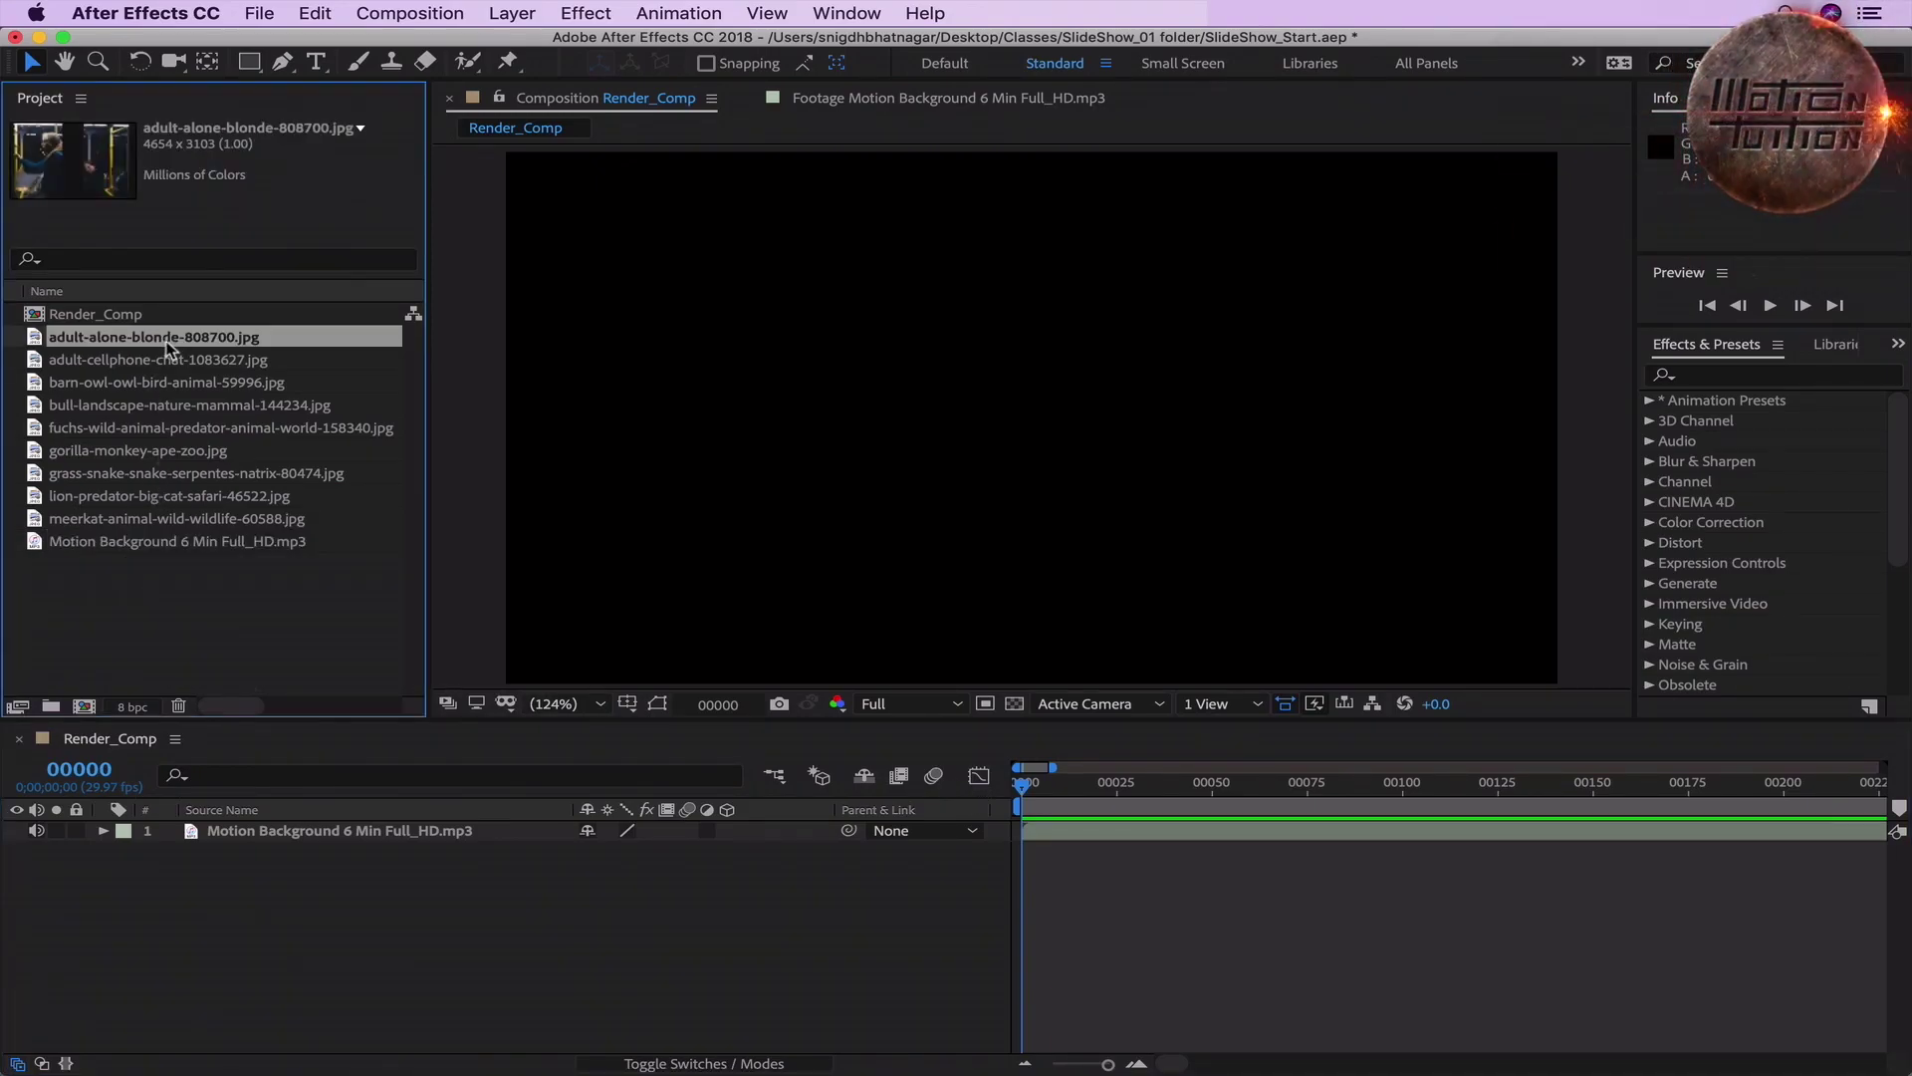
pyautogui.doubleClick(150, 450)
pyautogui.click(159, 382)
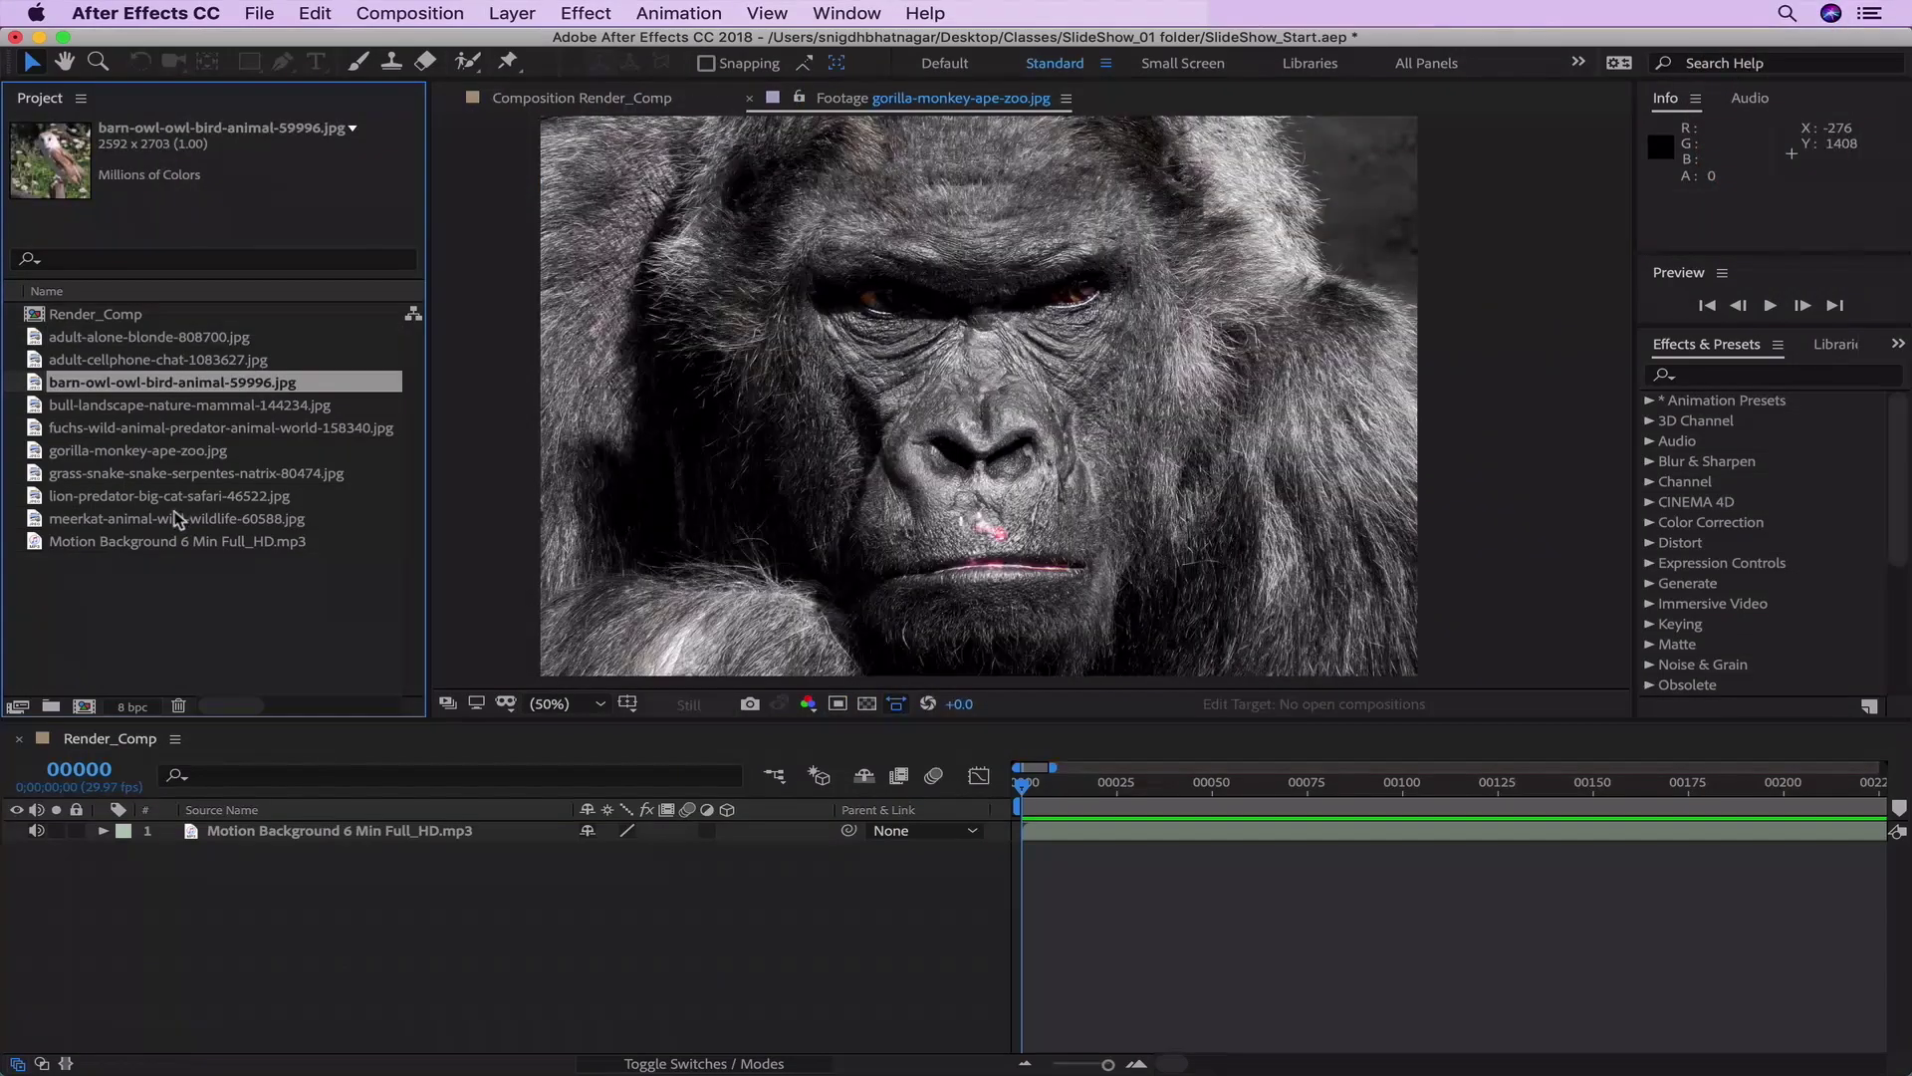
pyautogui.keyDown('shift'); pyautogui.click(180, 518); pyautogui.keyUp('shift')
pyautogui.moveTo(180, 518); pyautogui.dragTo(271, 832)
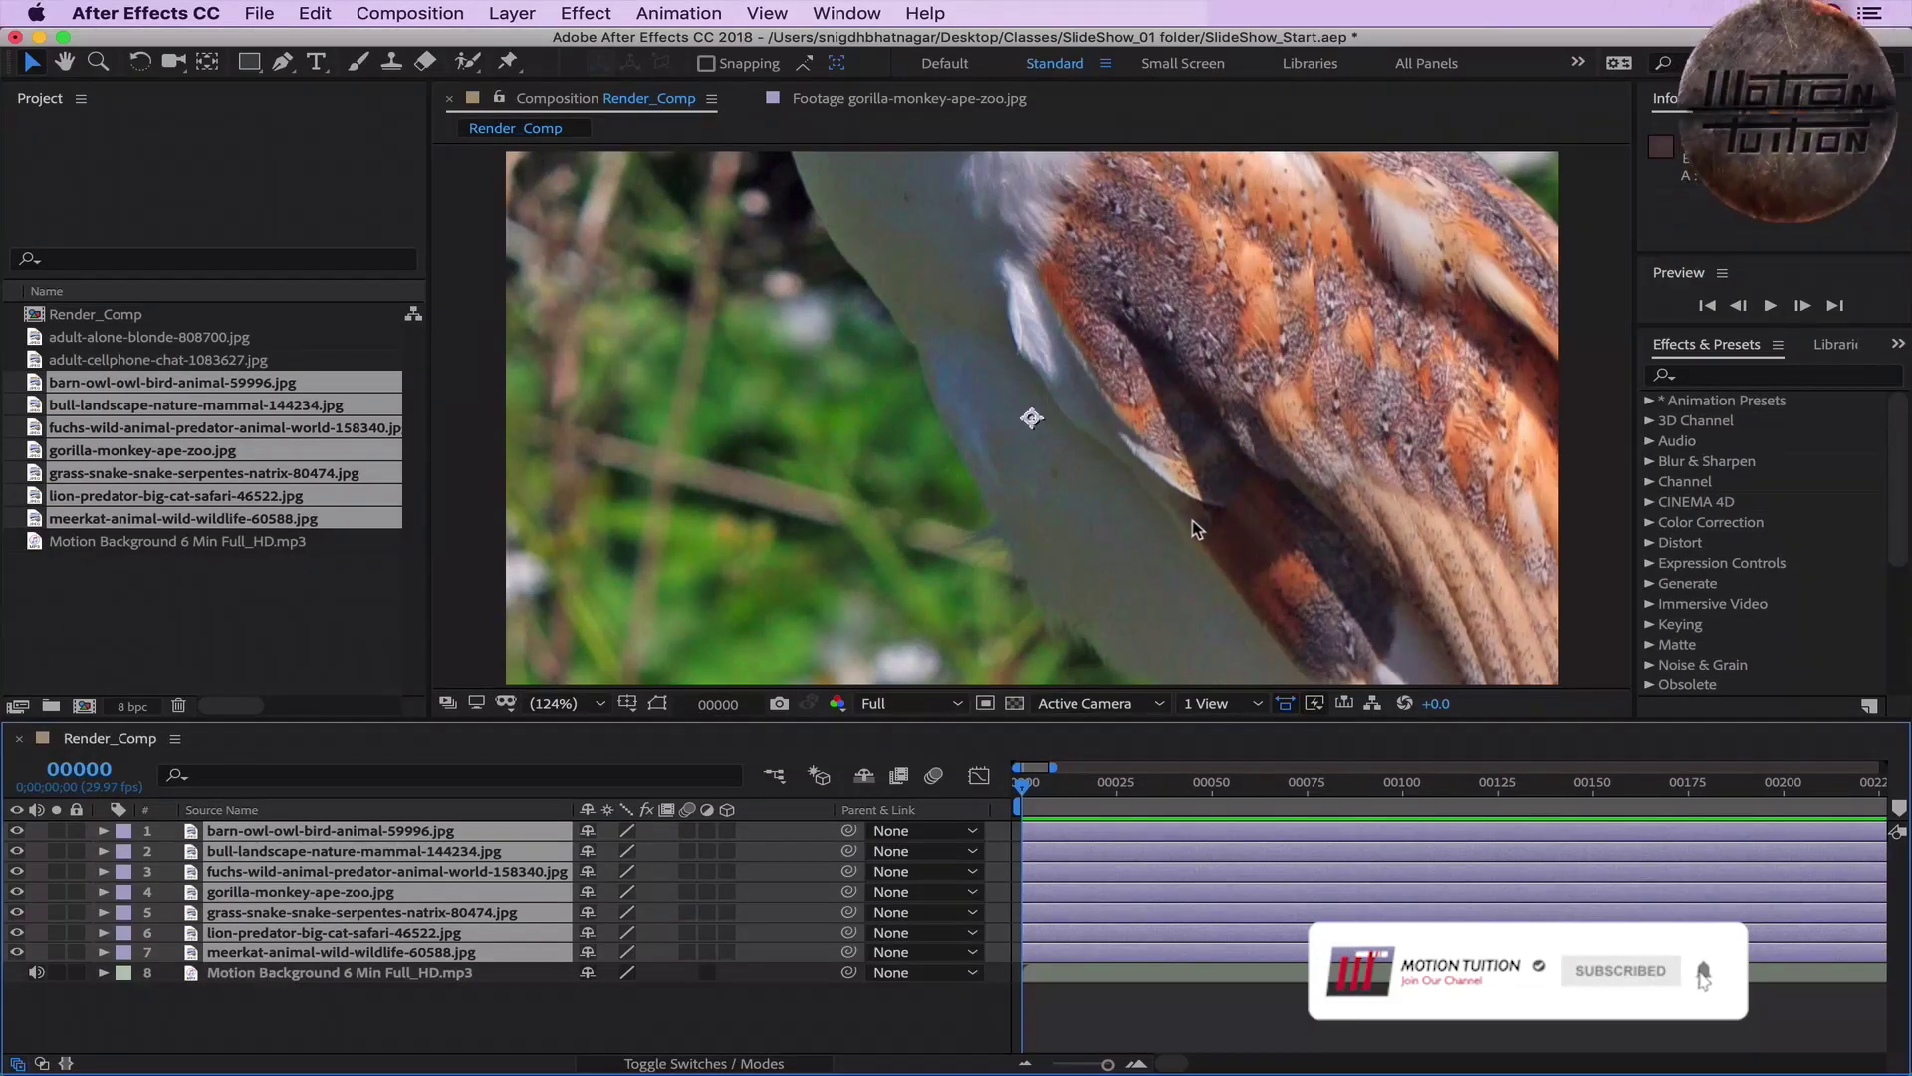
# Step: Hide all seven image layers in Render_Comp, with the composition view at 100%
pyautogui.press('/')
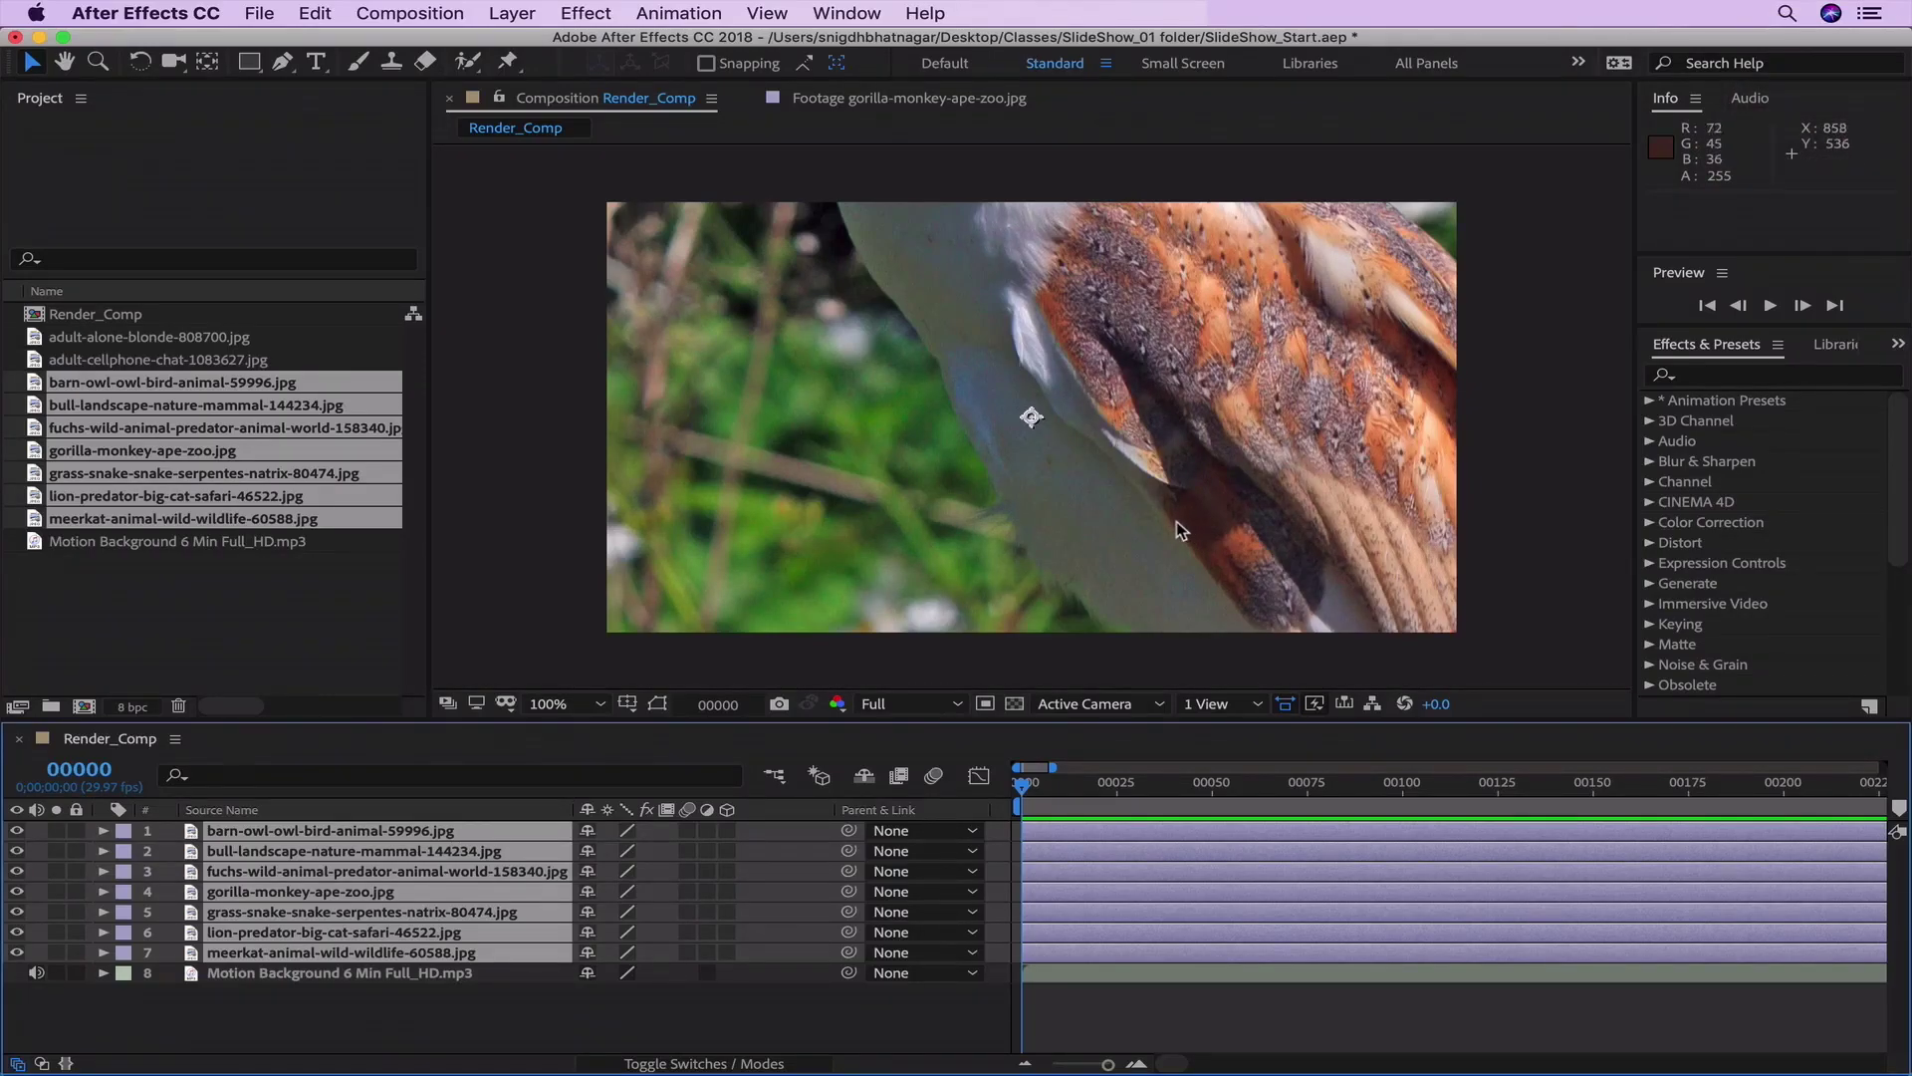
pyautogui.moveTo(16, 830); pyautogui.dragTo(16, 952)
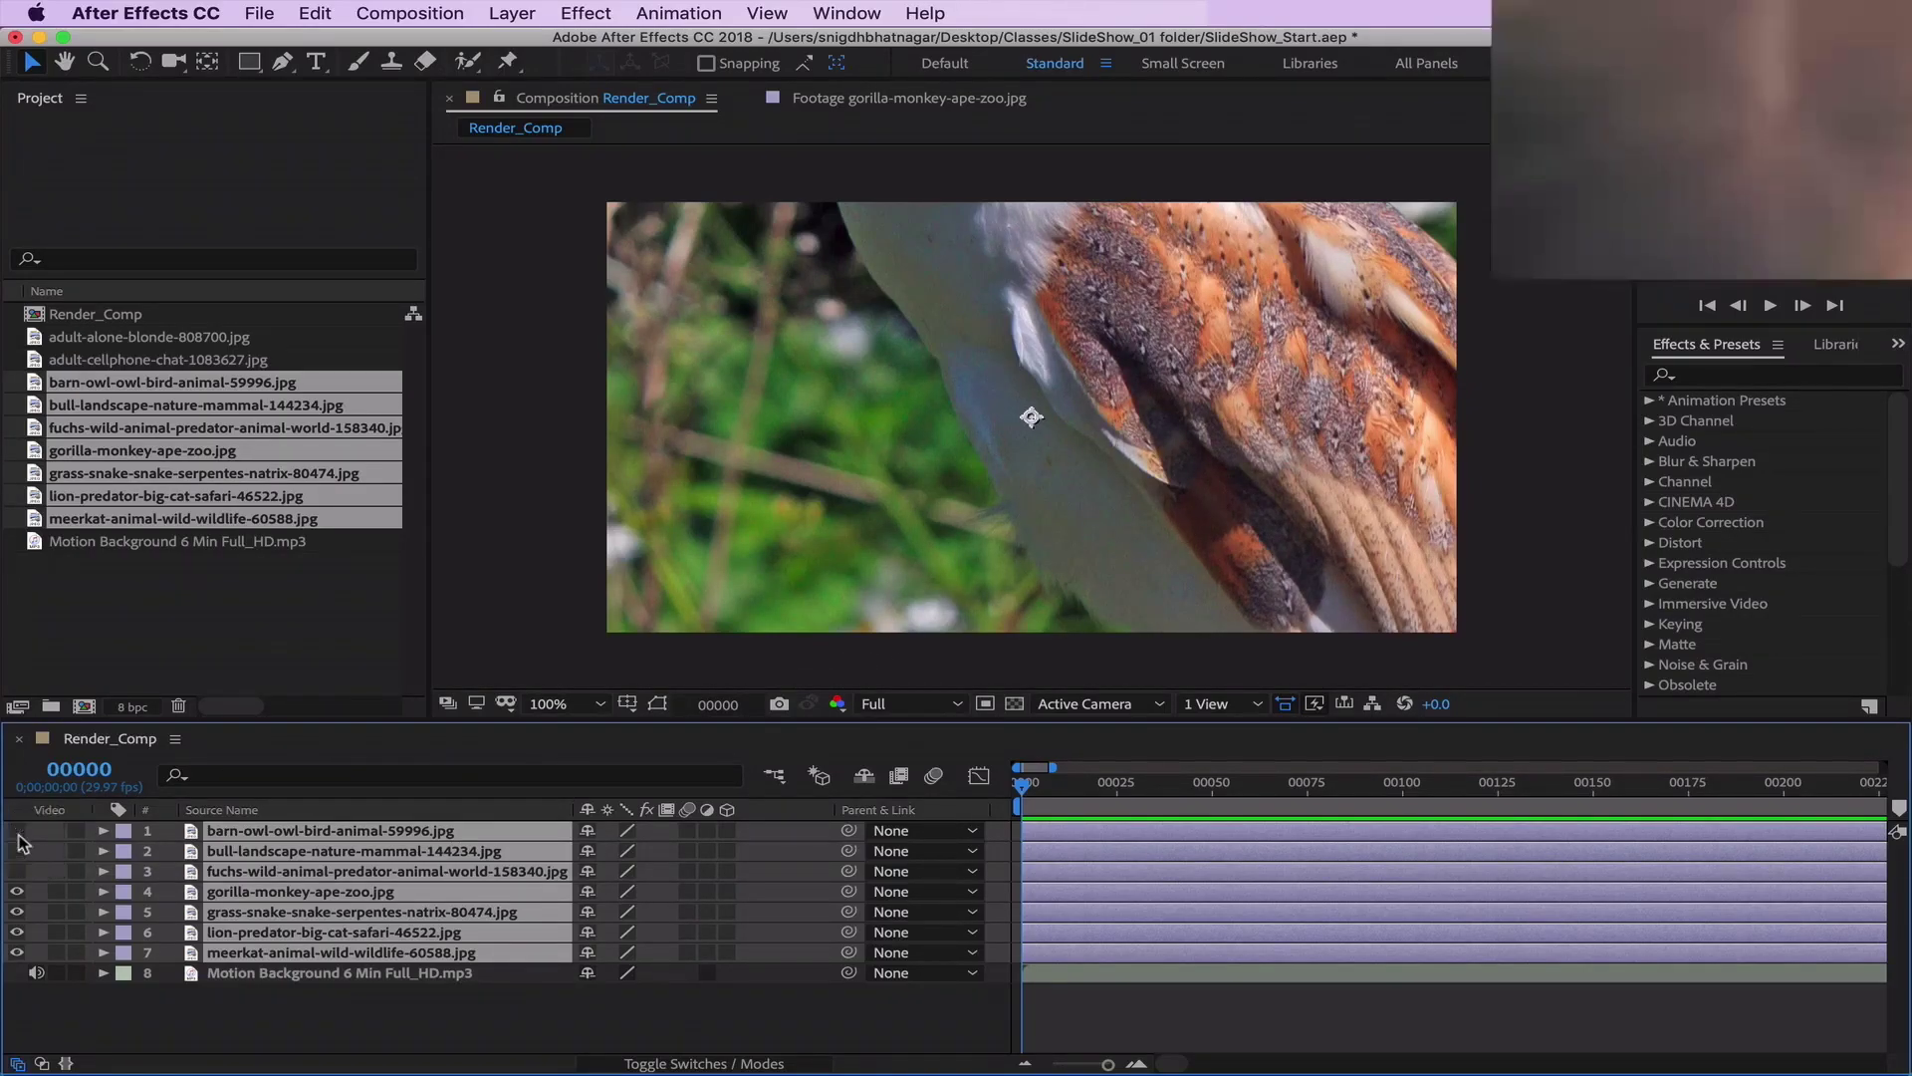
pyautogui.click(156, 1016)
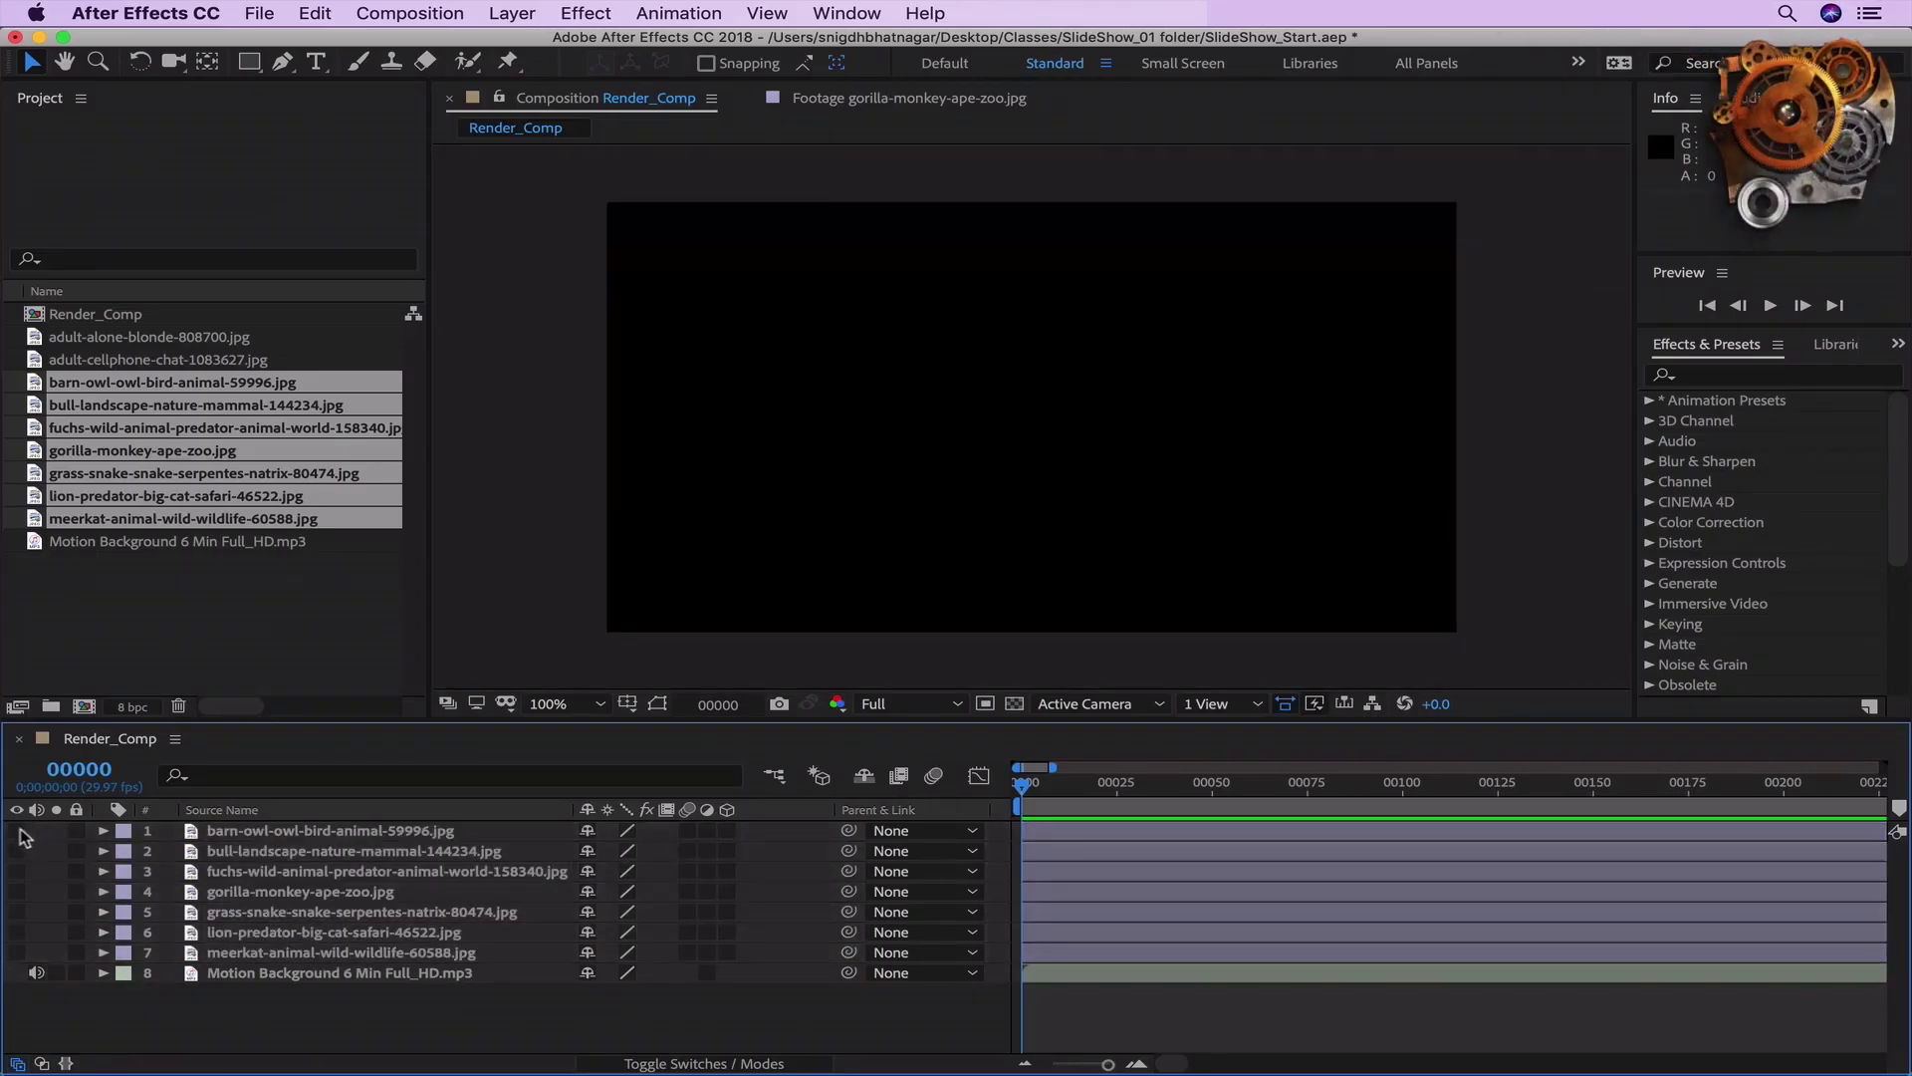
# Step: Show the barn-owl layer, scale it to 52%, and set its position to 640, 540 so the head is in frame
pyautogui.click(16, 830)
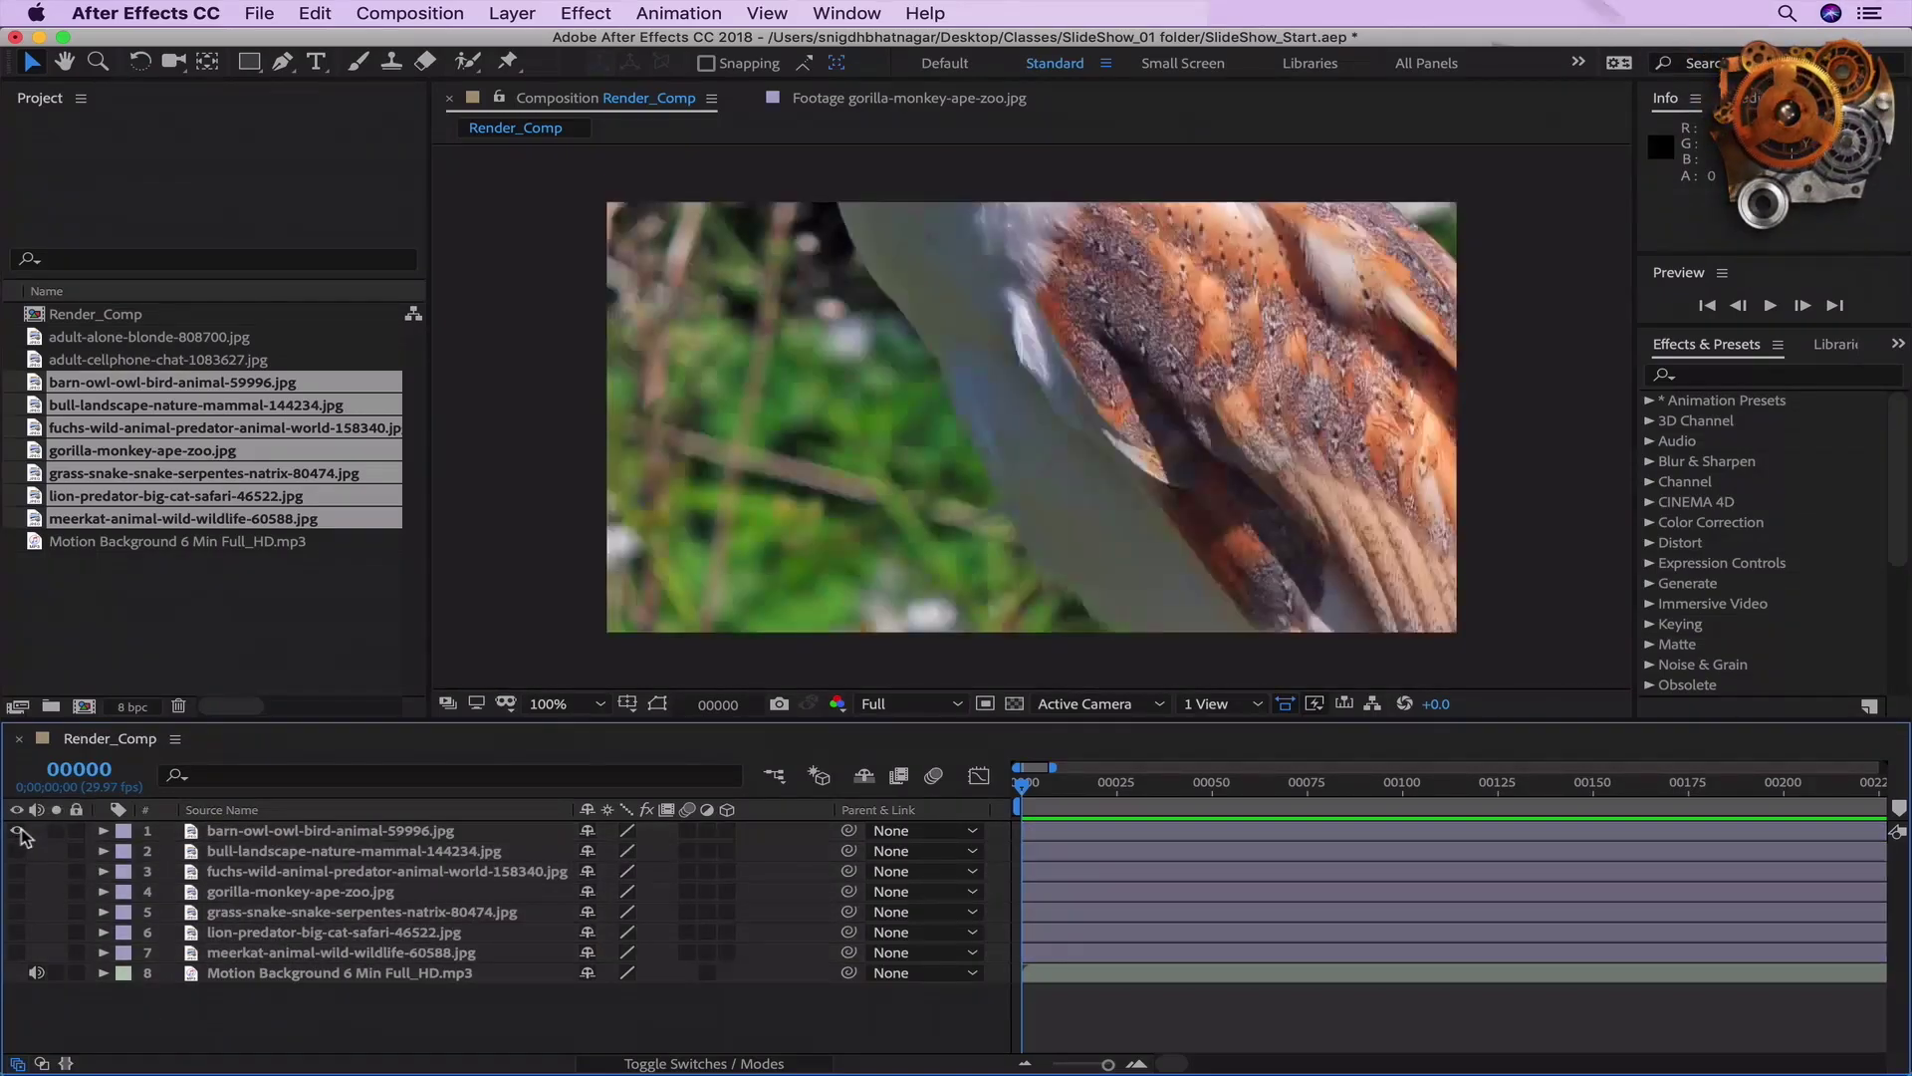
pyautogui.click(372, 833)
pyautogui.press('s')
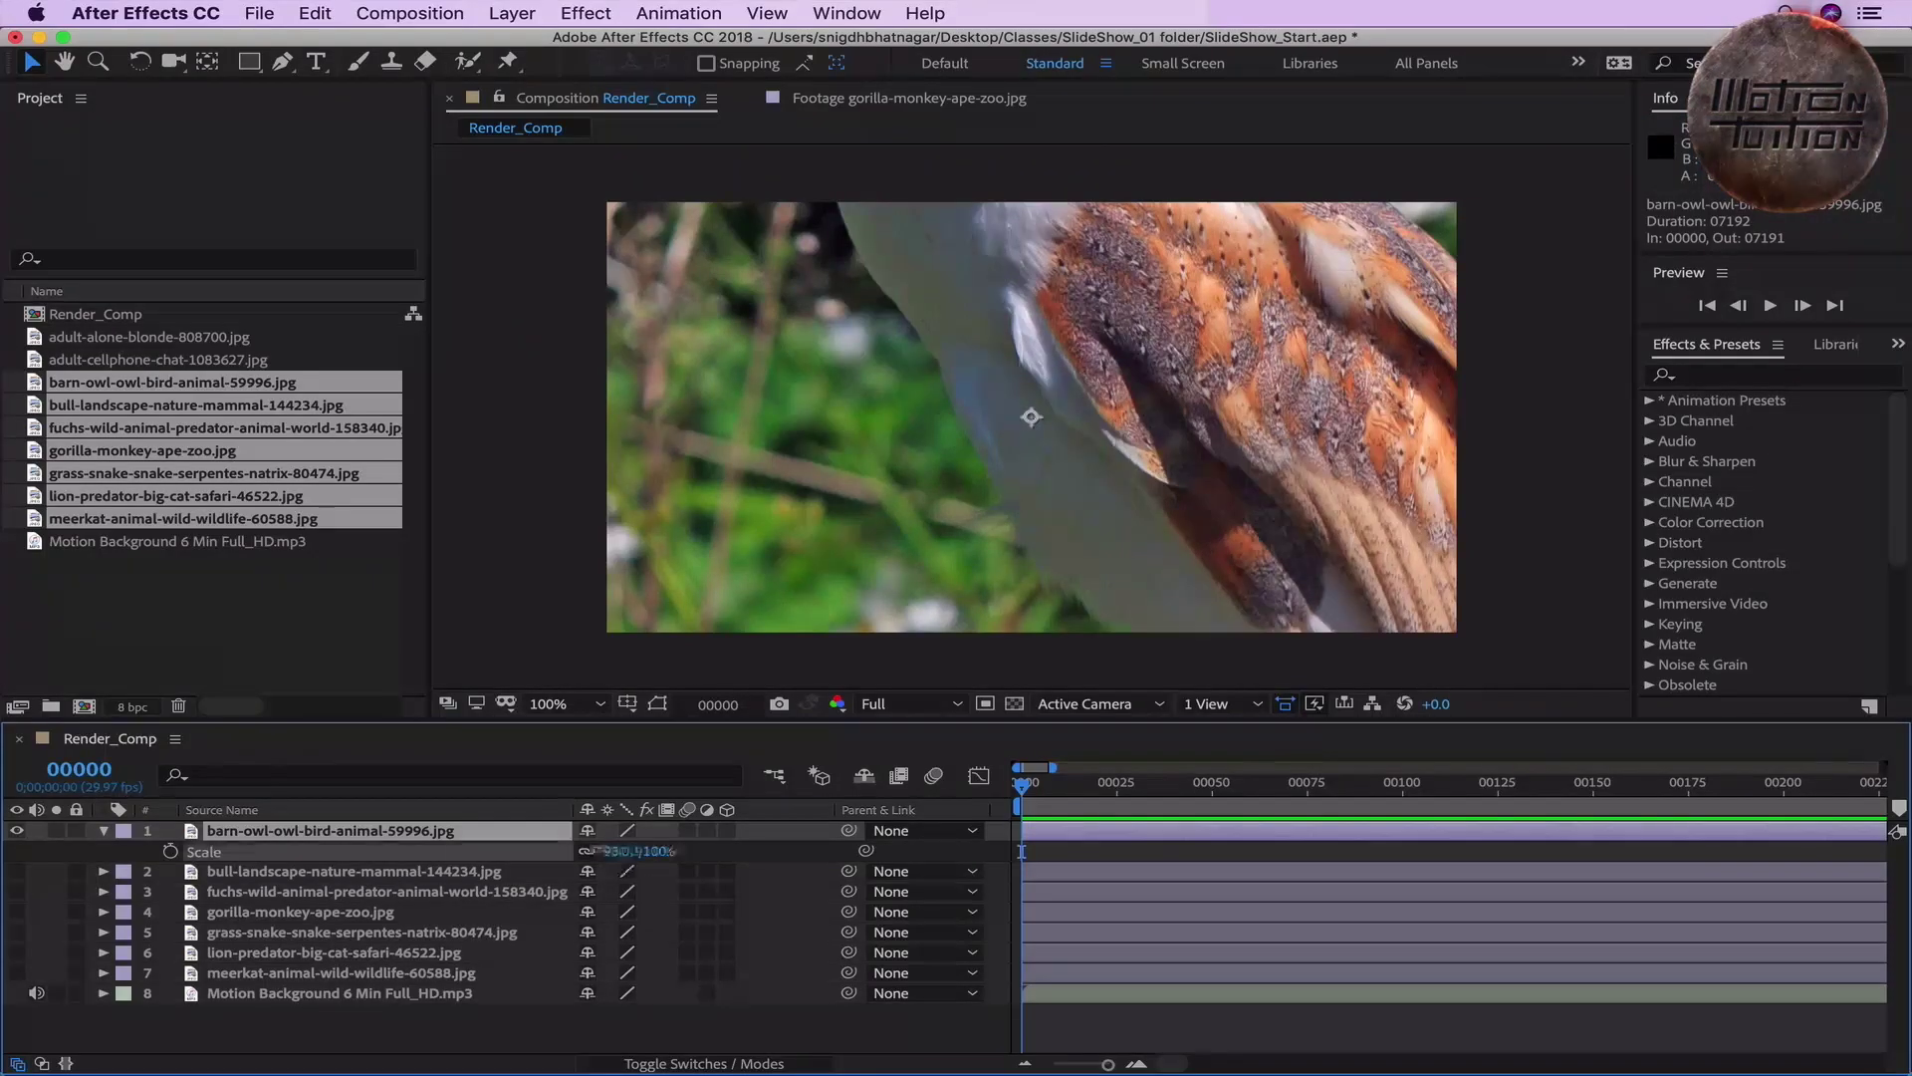
pyautogui.moveTo(637, 851); pyautogui.dragTo(757, 851)
pyautogui.hotkey('shift', 'p')
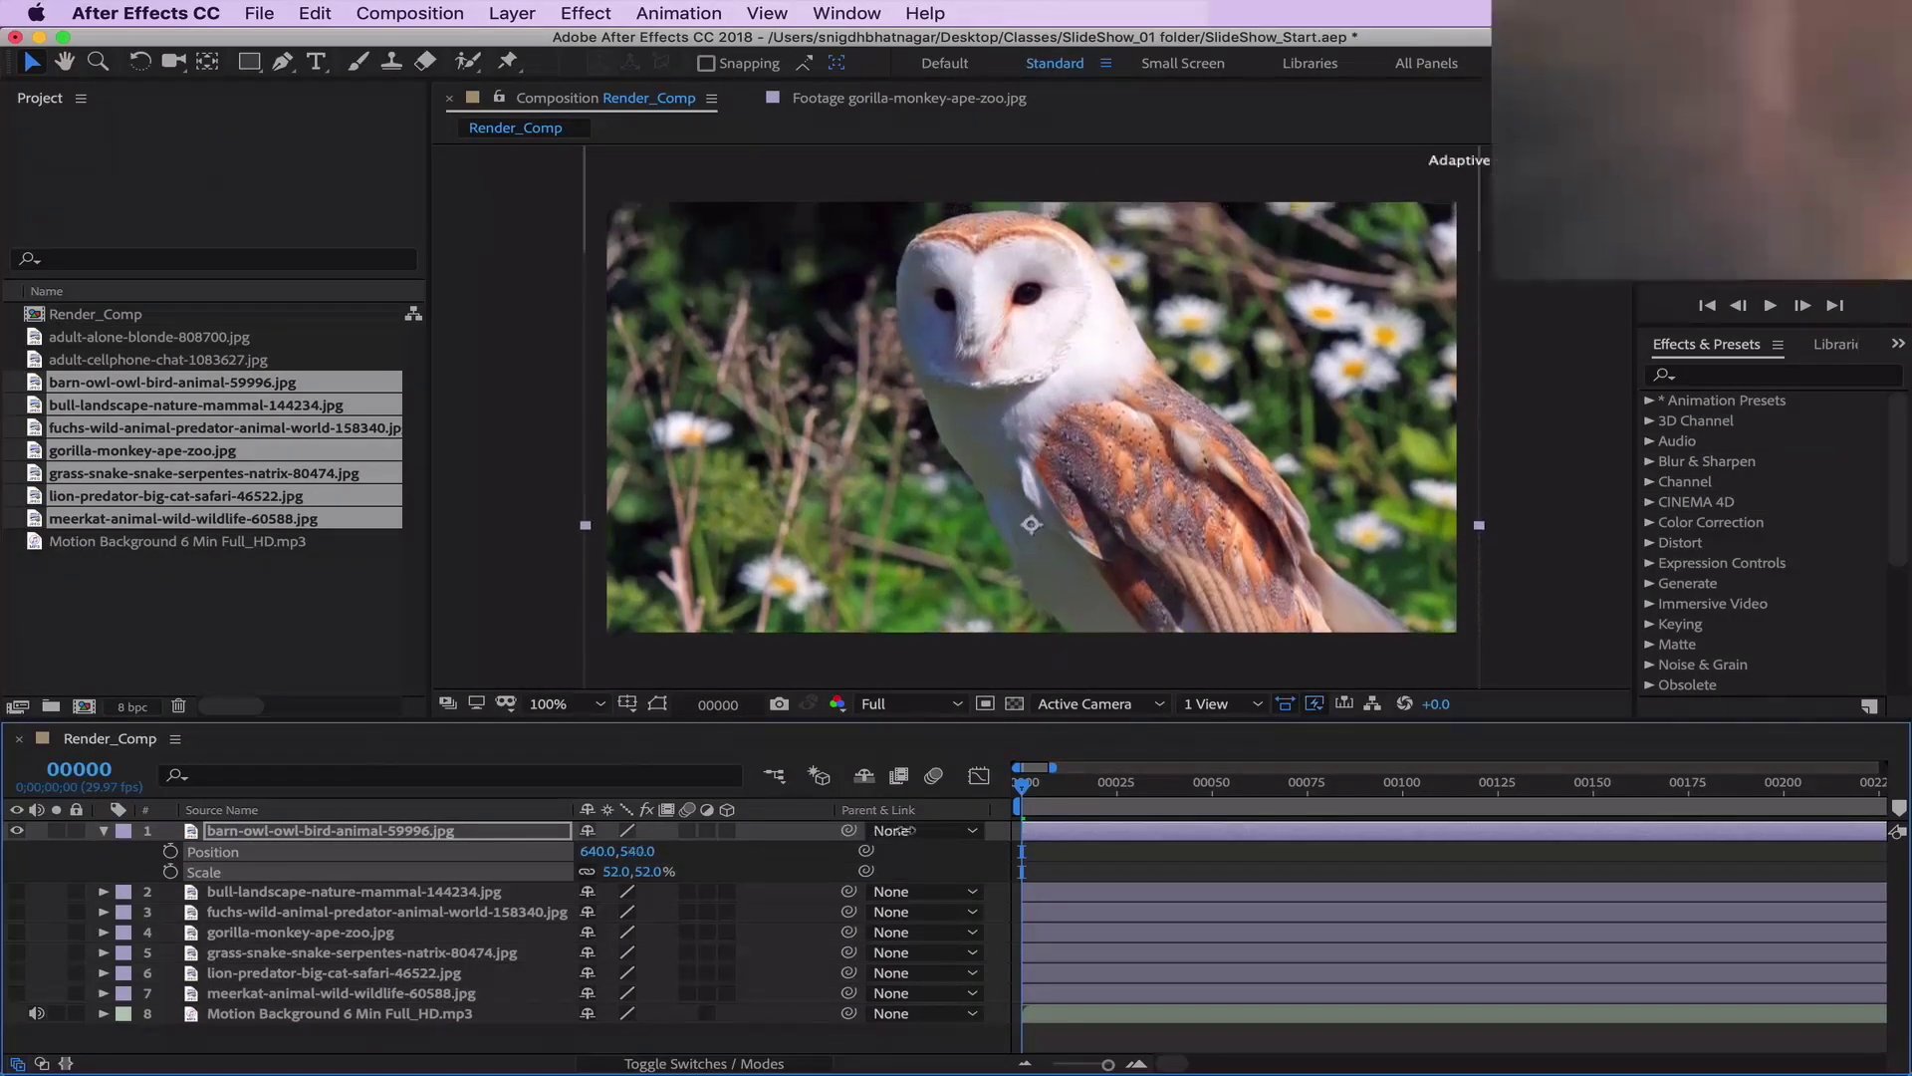
# Step: Scale the bull, fox and gorilla image layers down one after another so each picture fills the frame
pyautogui.click(253, 891)
pyautogui.press('s')
pyautogui.press('super+alt+f')
pyautogui.click(254, 891)
pyautogui.press('s')
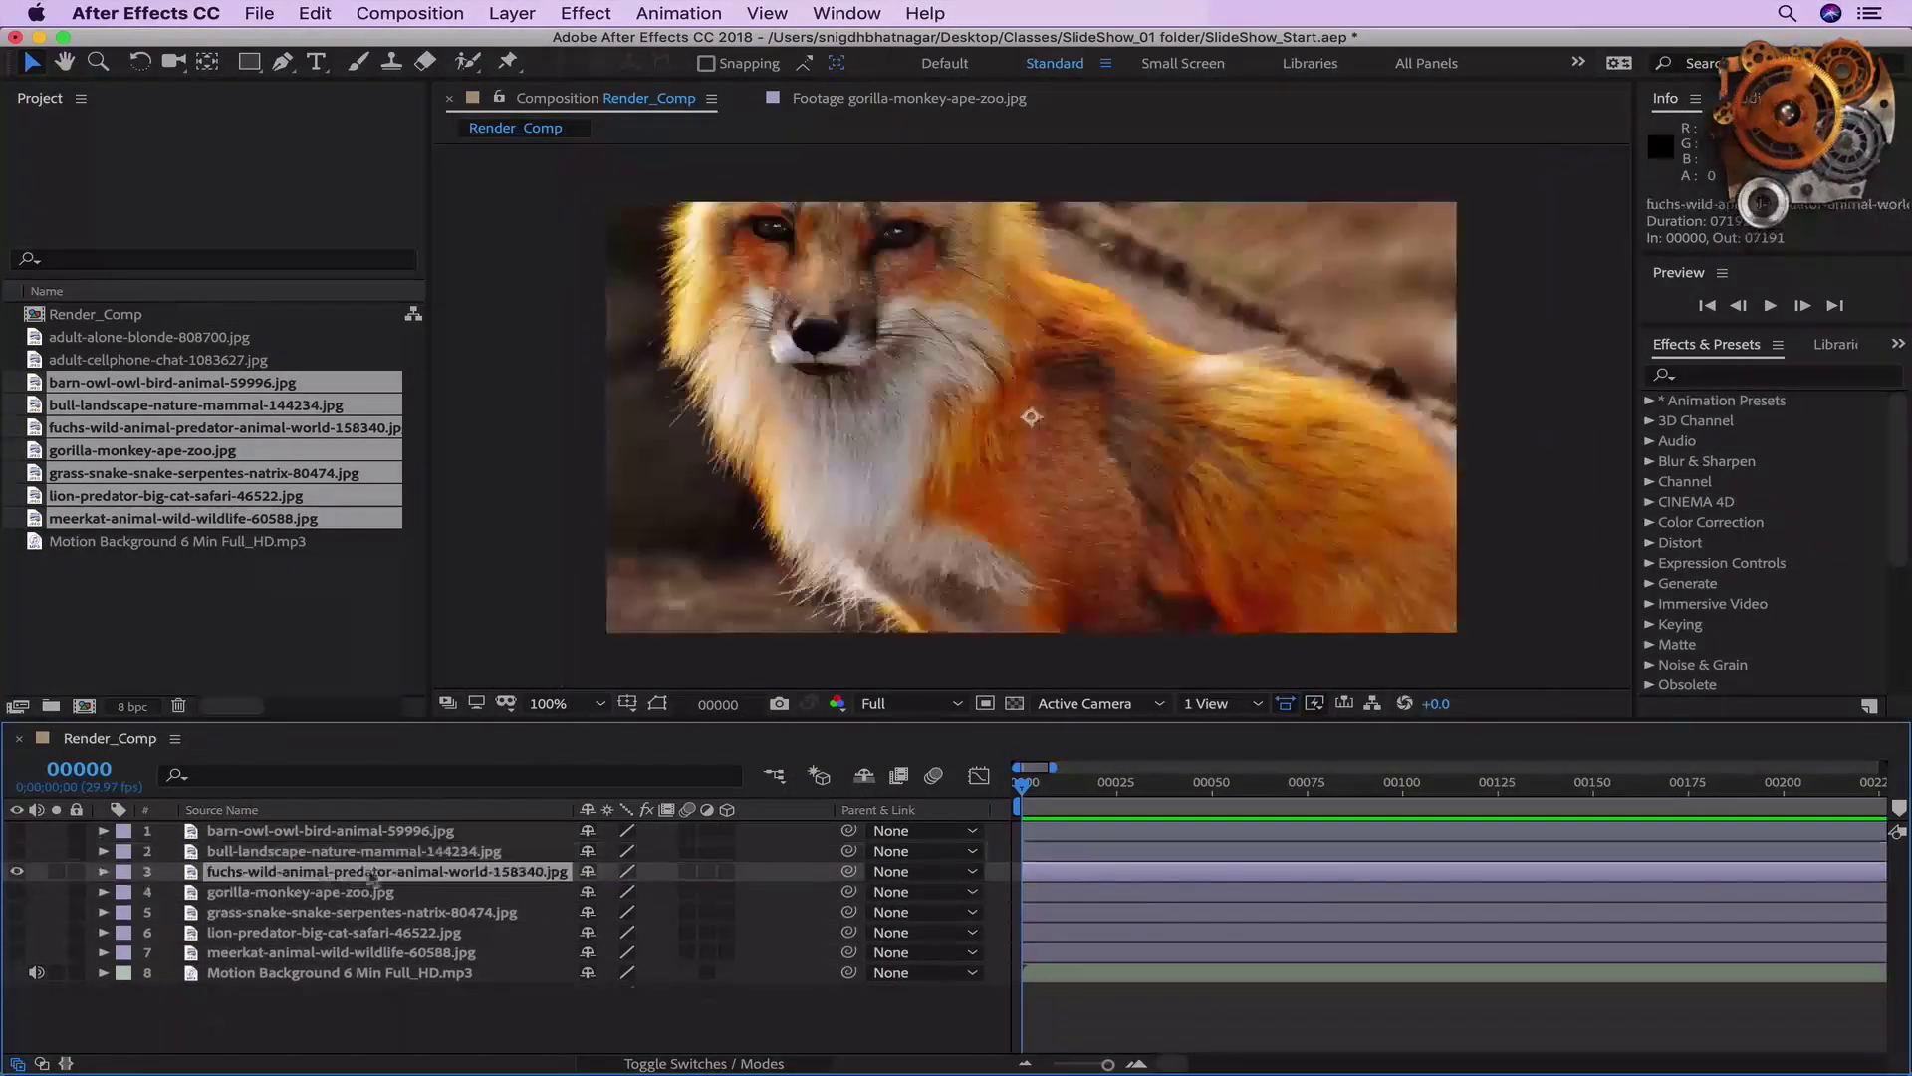
pyautogui.click(254, 892)
pyautogui.press('s')
pyautogui.press('super+alt+f')
# Step: Scale the grass-snake, lion and meerkat layers down to fill the frame, setting the meerkat to 33%
pyautogui.press('super+Down')
pyautogui.press('s')
pyautogui.press('super+Down')
pyautogui.press('super+alt+f')
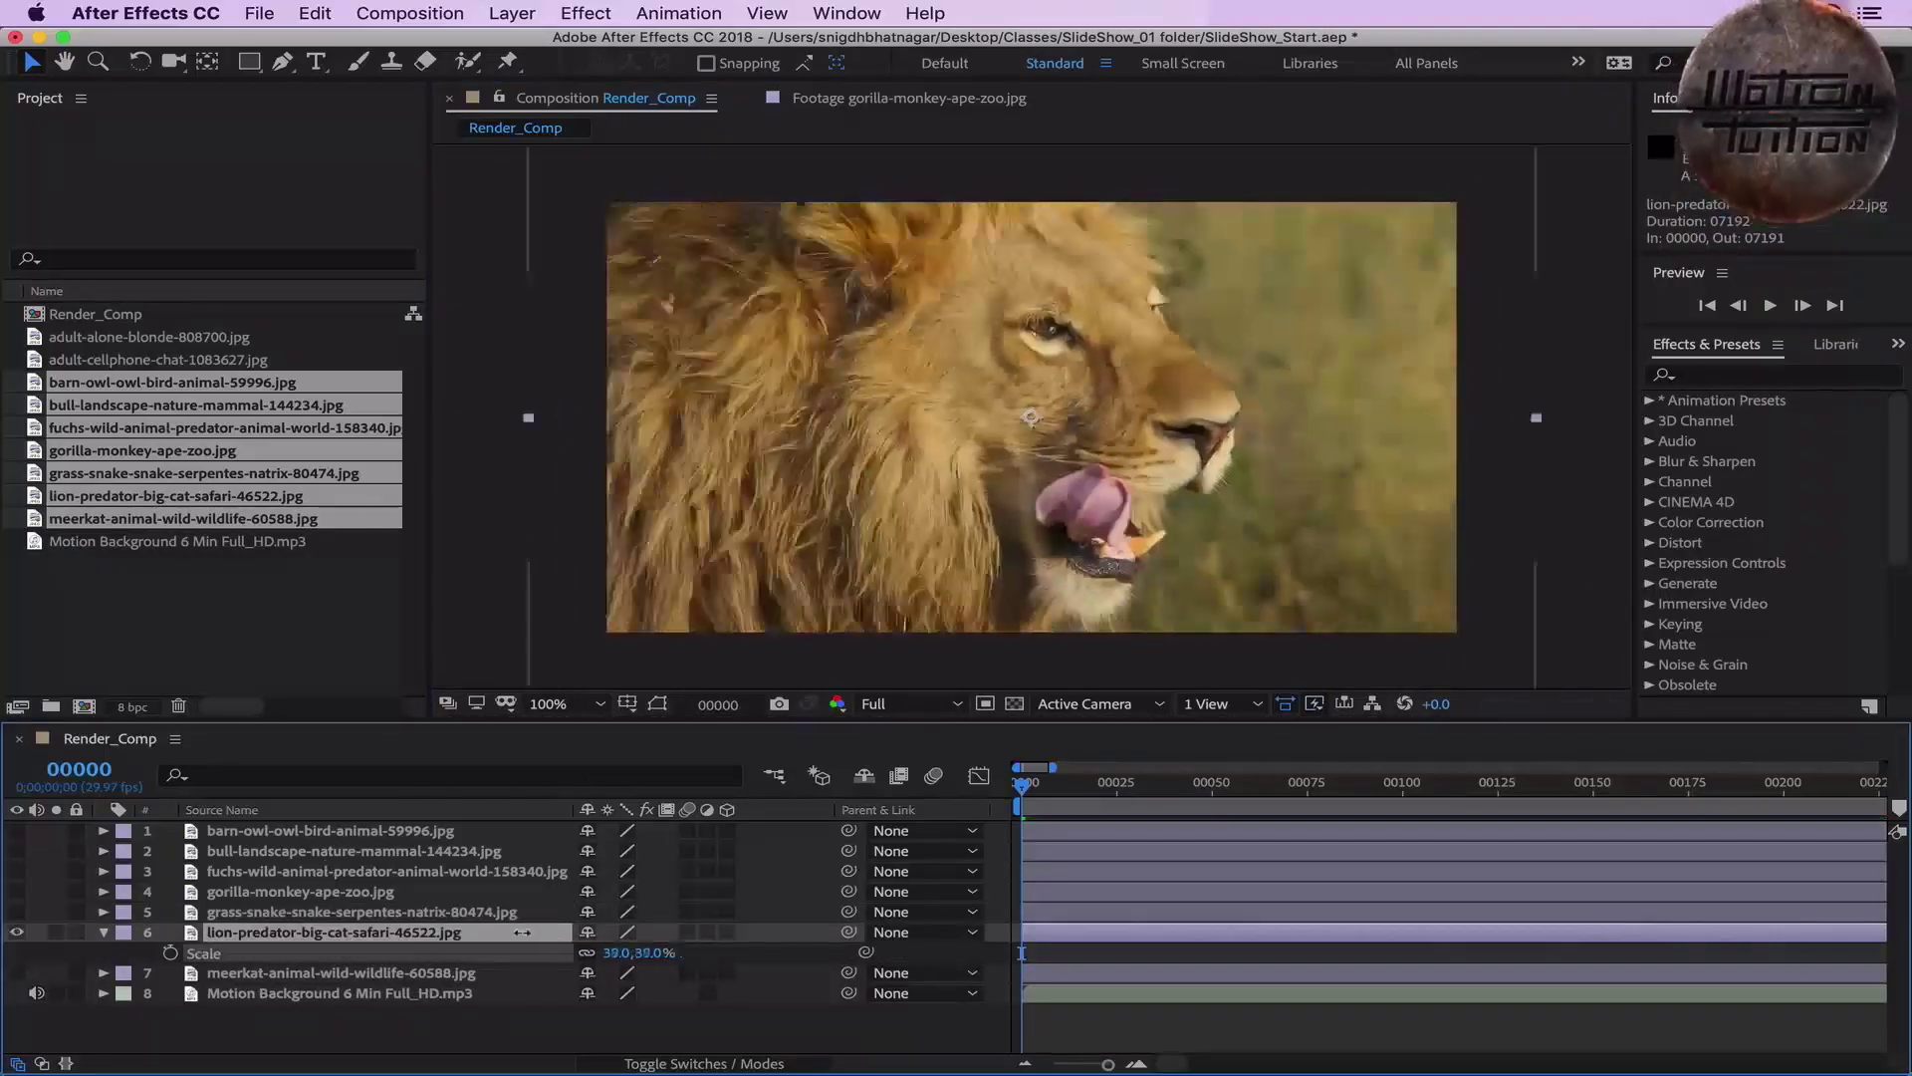
pyautogui.press('super+Down')
pyautogui.press('s')
pyautogui.press('super+alt+f')
# Step: Select all seven image layers and set the current time to frame 40, with the full timeline in view
pyautogui.press('super+a')
pyautogui.press(';')
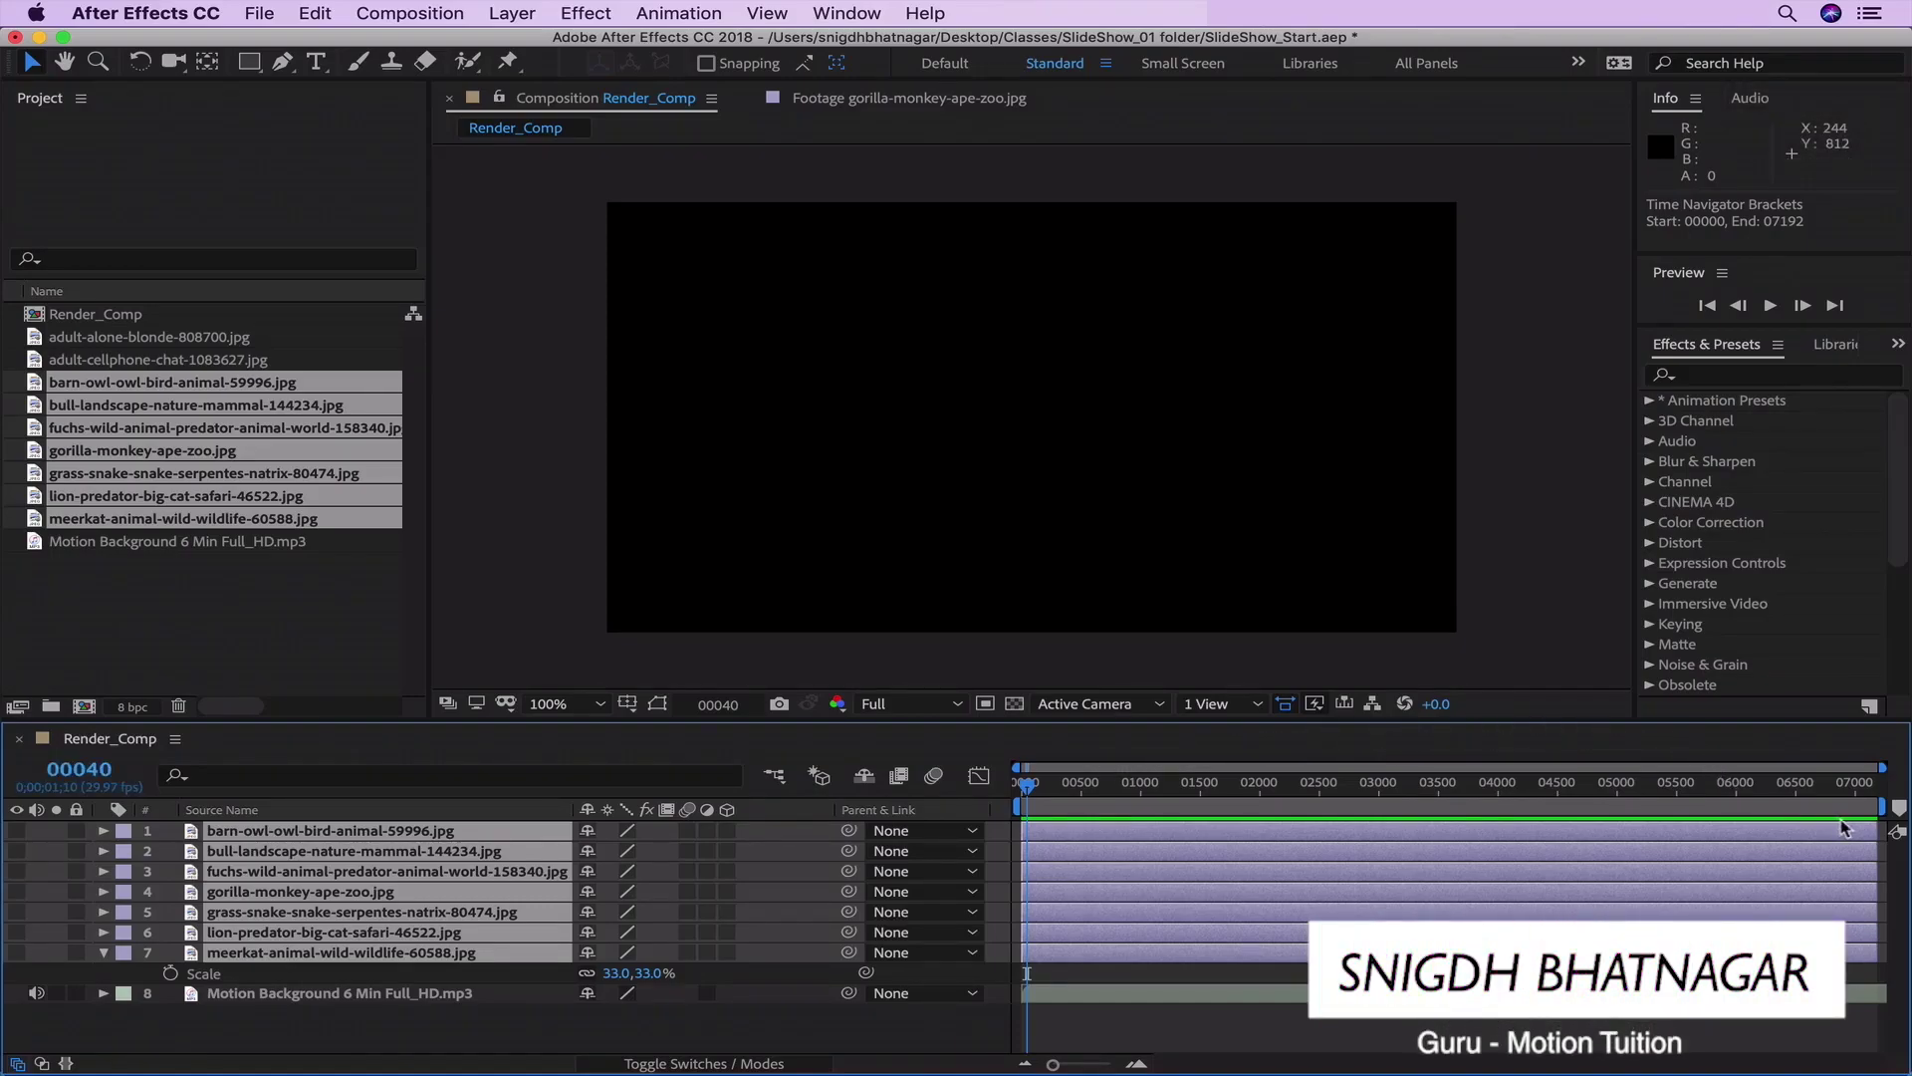
# Step: Try to shorten the seven selected image layers by pulling their out points by hand towards frame 40
pyautogui.moveTo(1871, 840); pyautogui.dragTo(1036, 799)
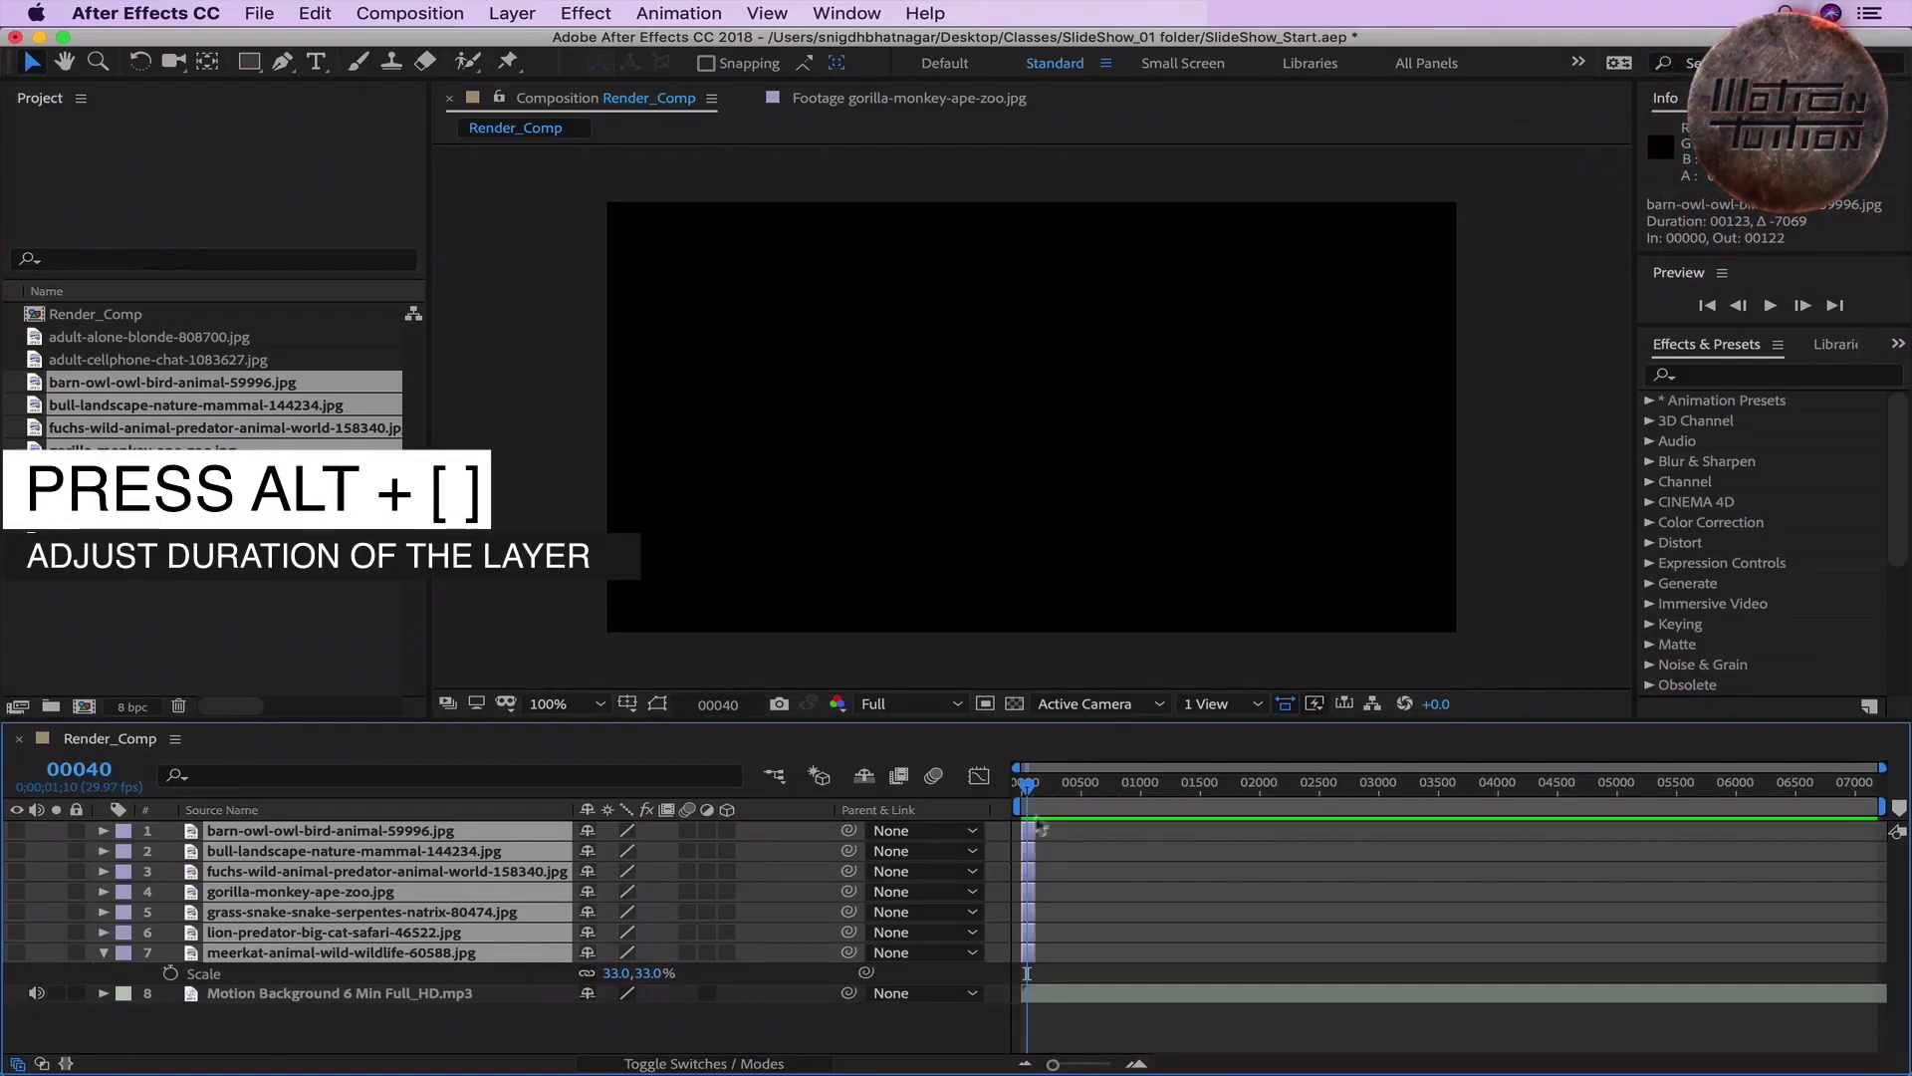
pyautogui.press('=')
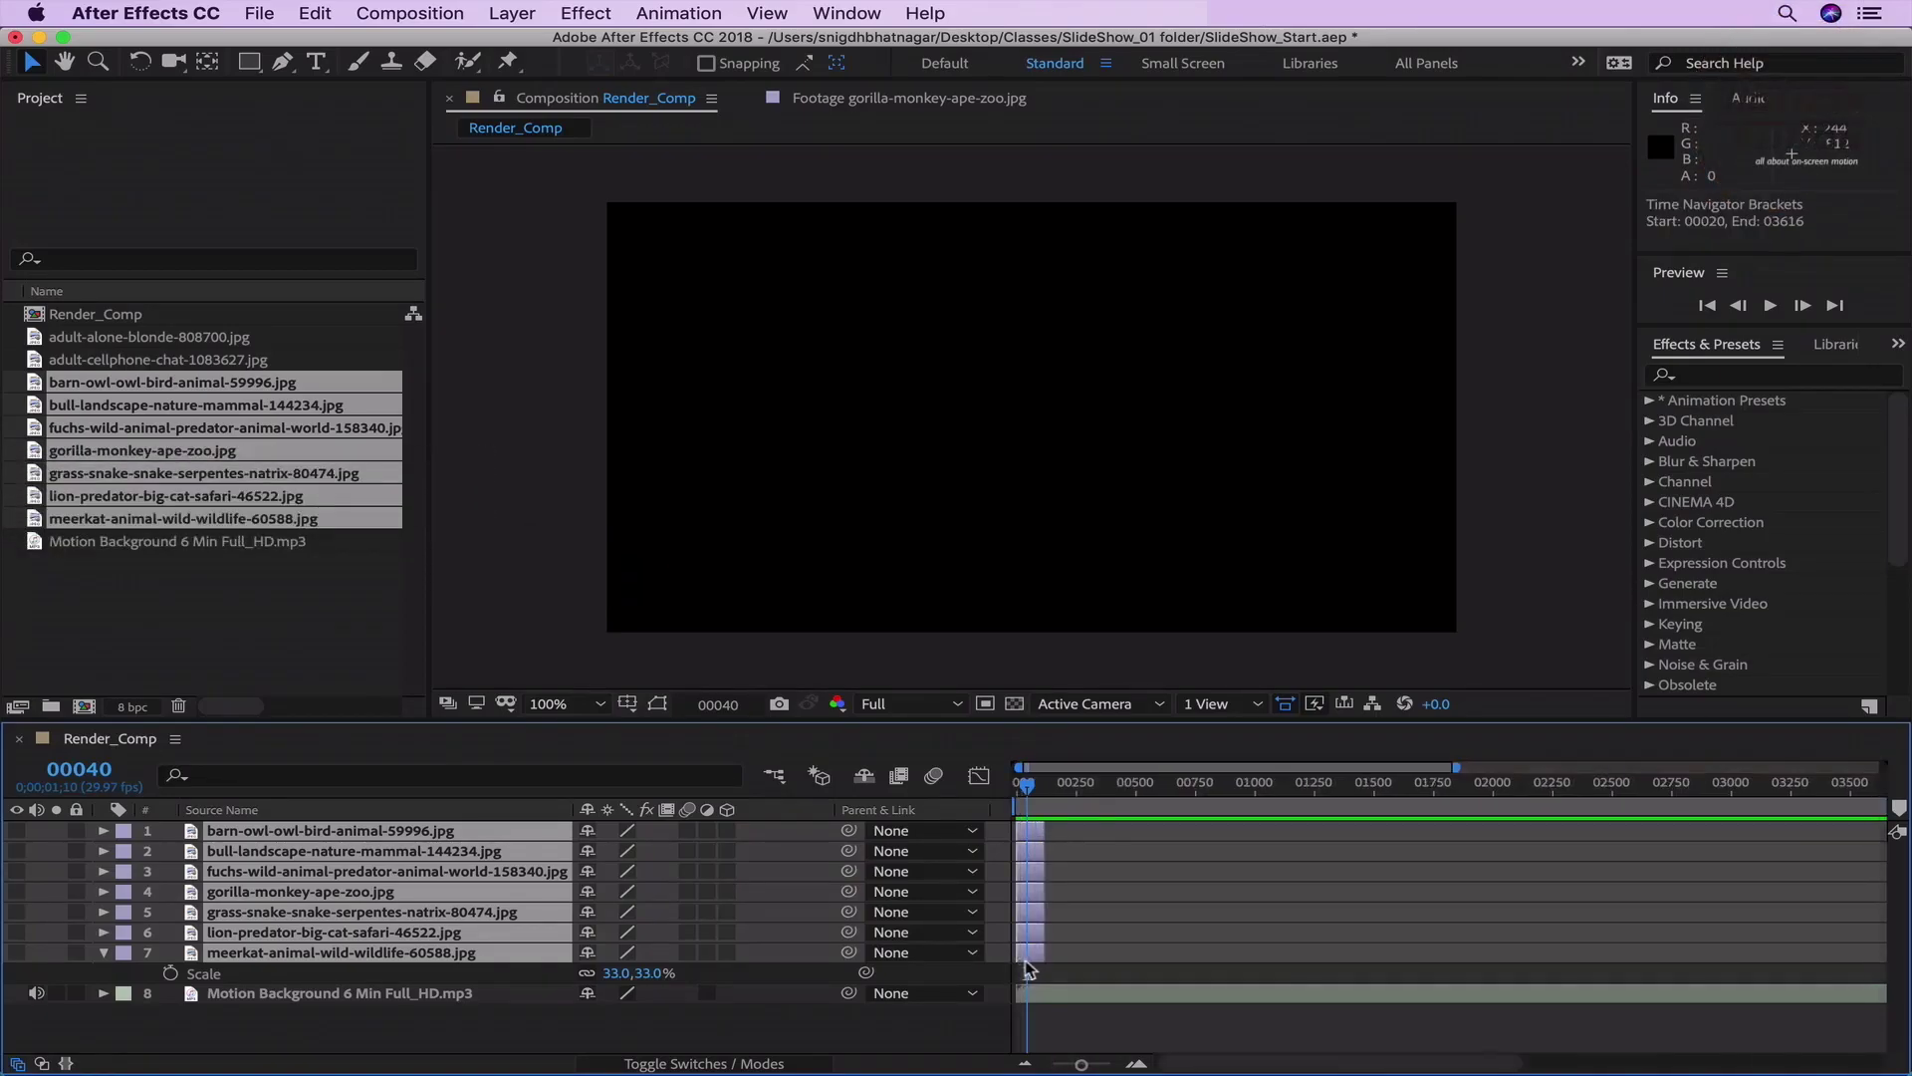
pyautogui.press('=')
pyautogui.press('=')
pyautogui.press('=')
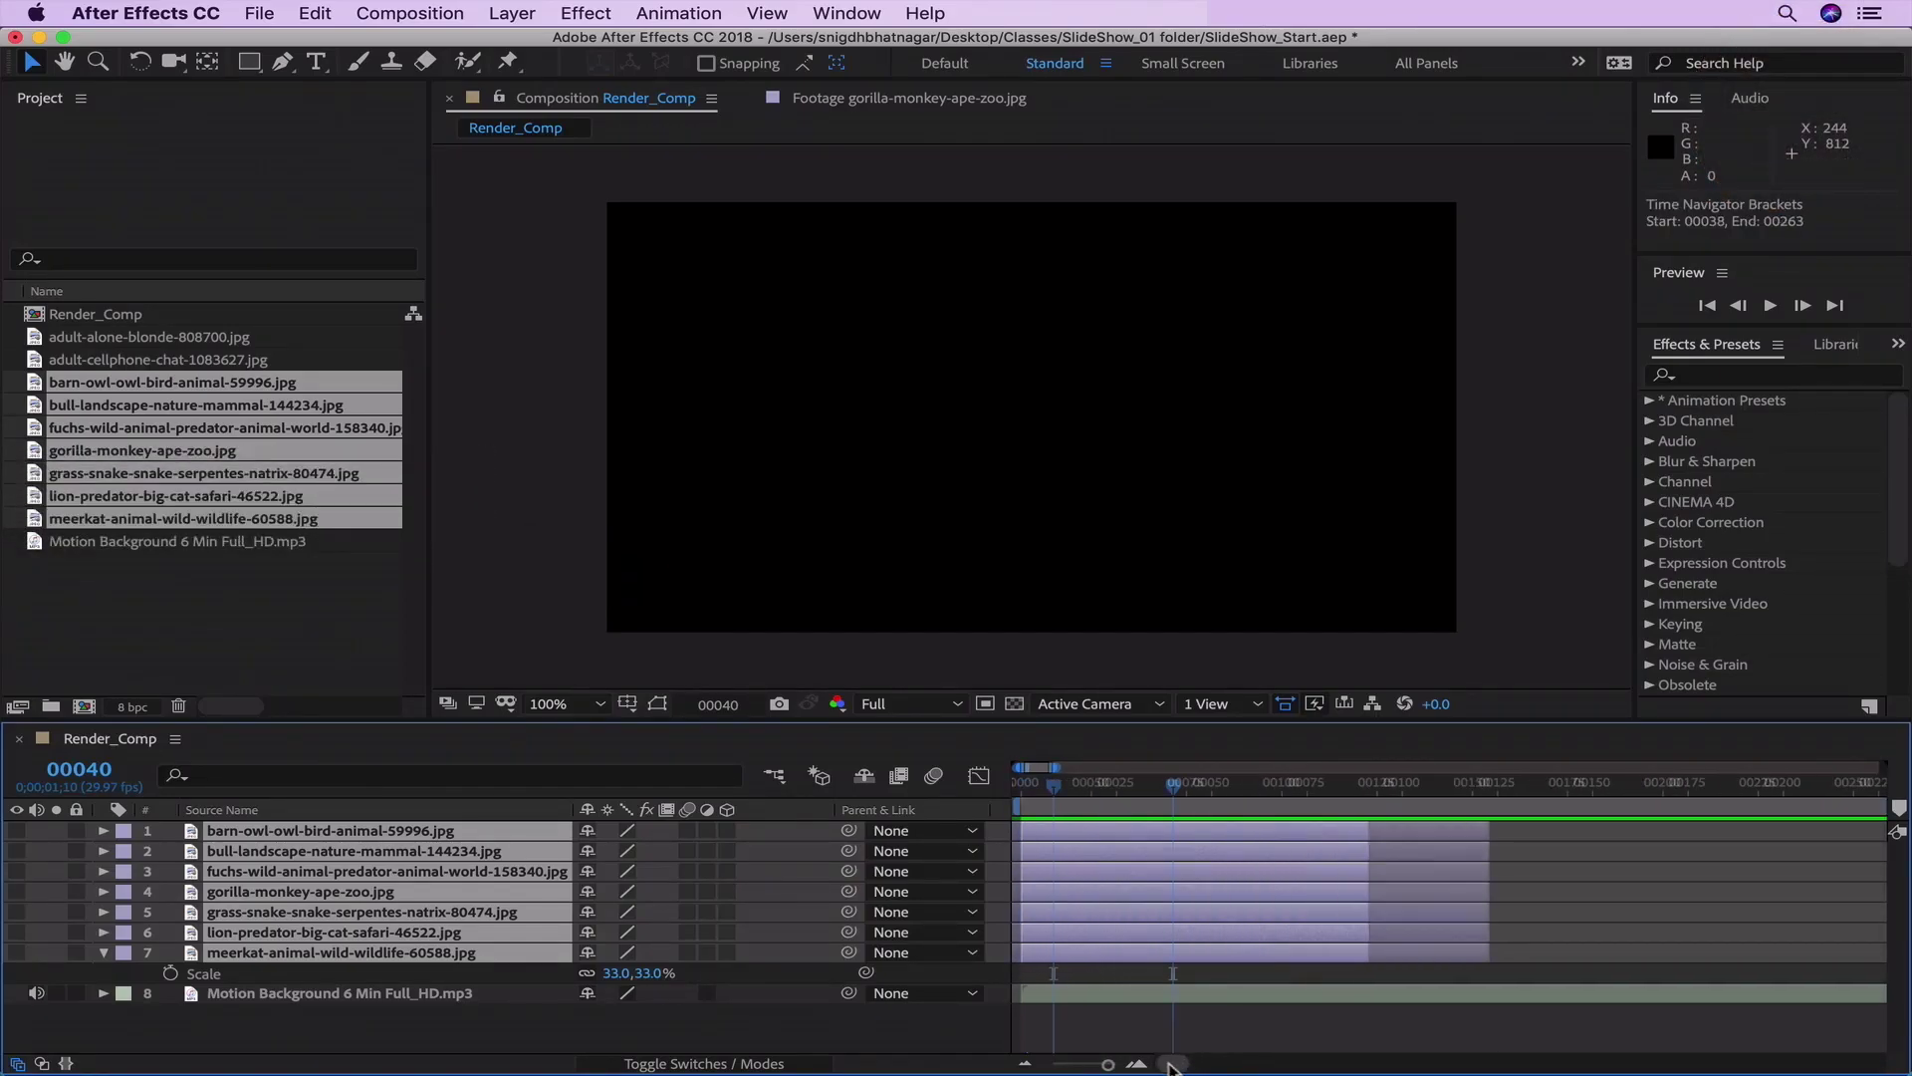
pyautogui.moveTo(1487, 842); pyautogui.dragTo(1203, 829)
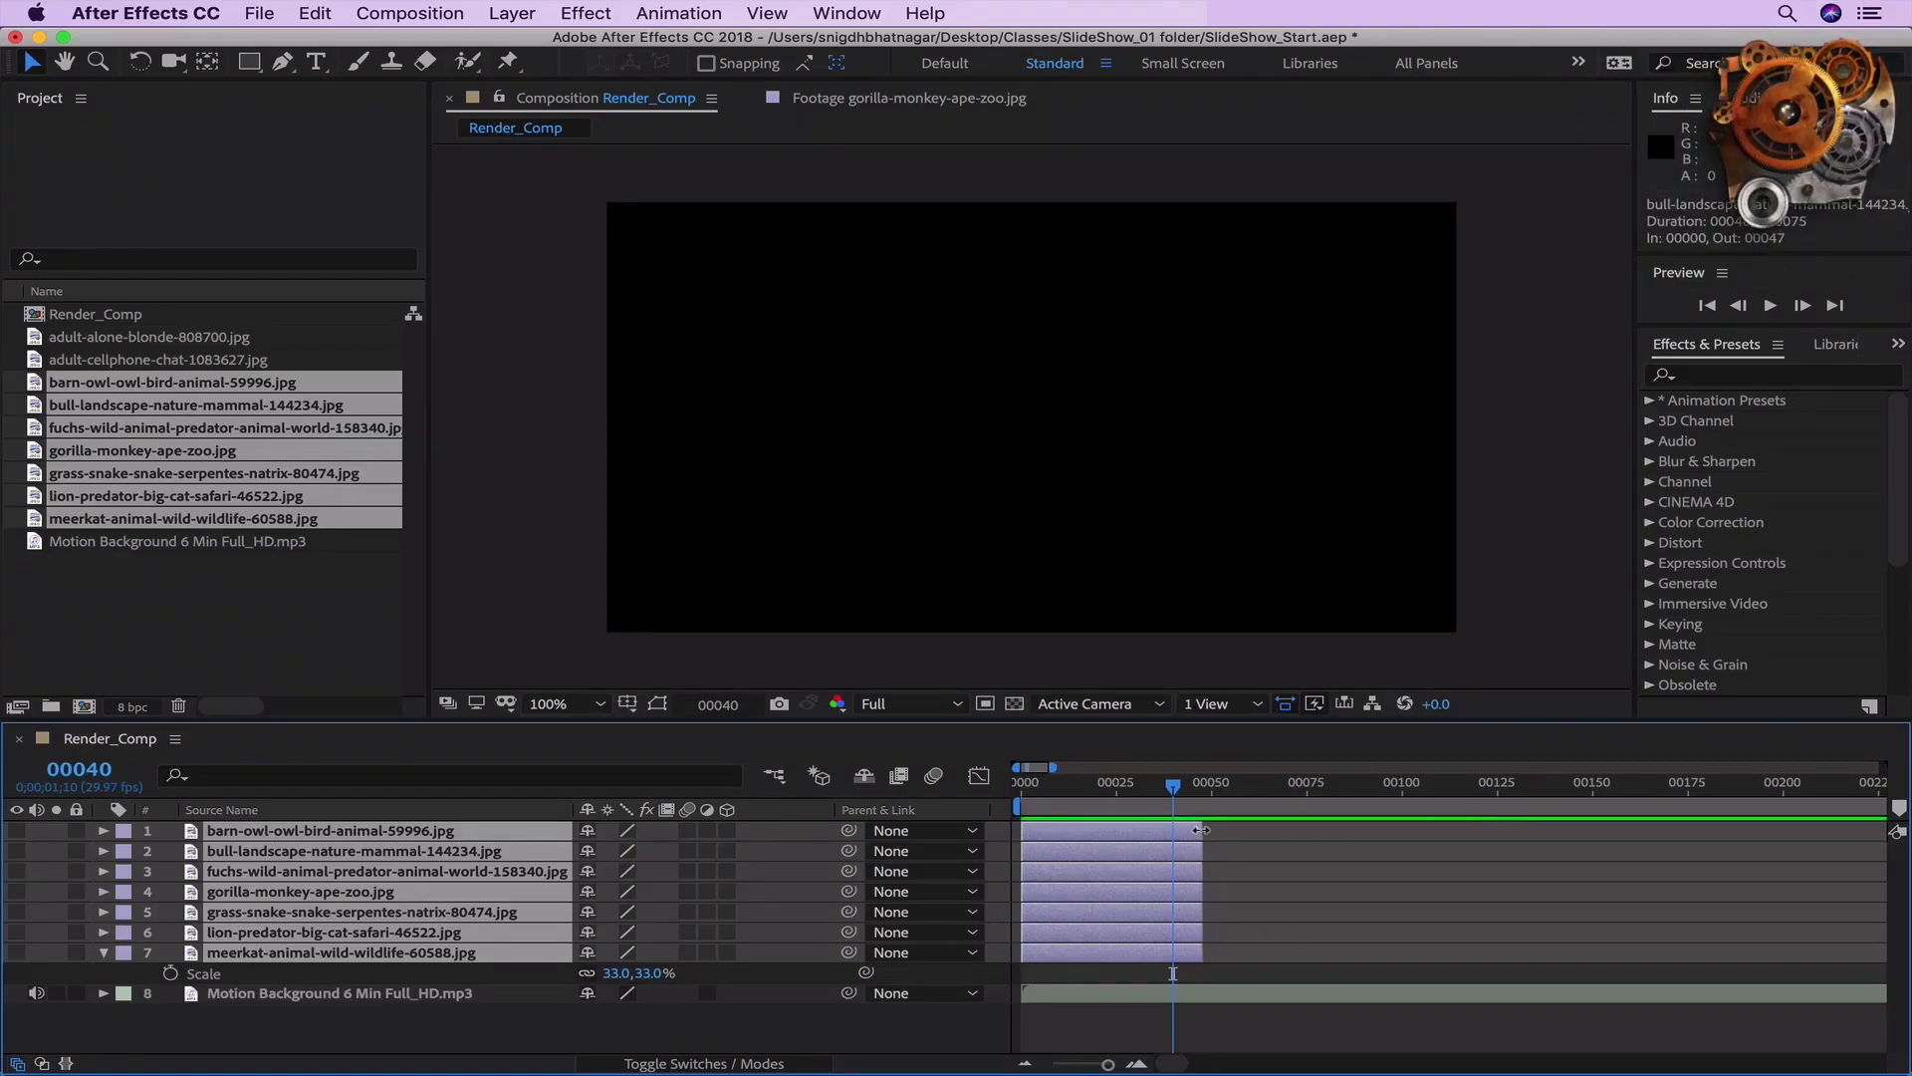
pyautogui.press('-')
pyautogui.press('-')
pyautogui.press('-')
pyautogui.press('=')
pyautogui.press('=')
pyautogui.press('=')
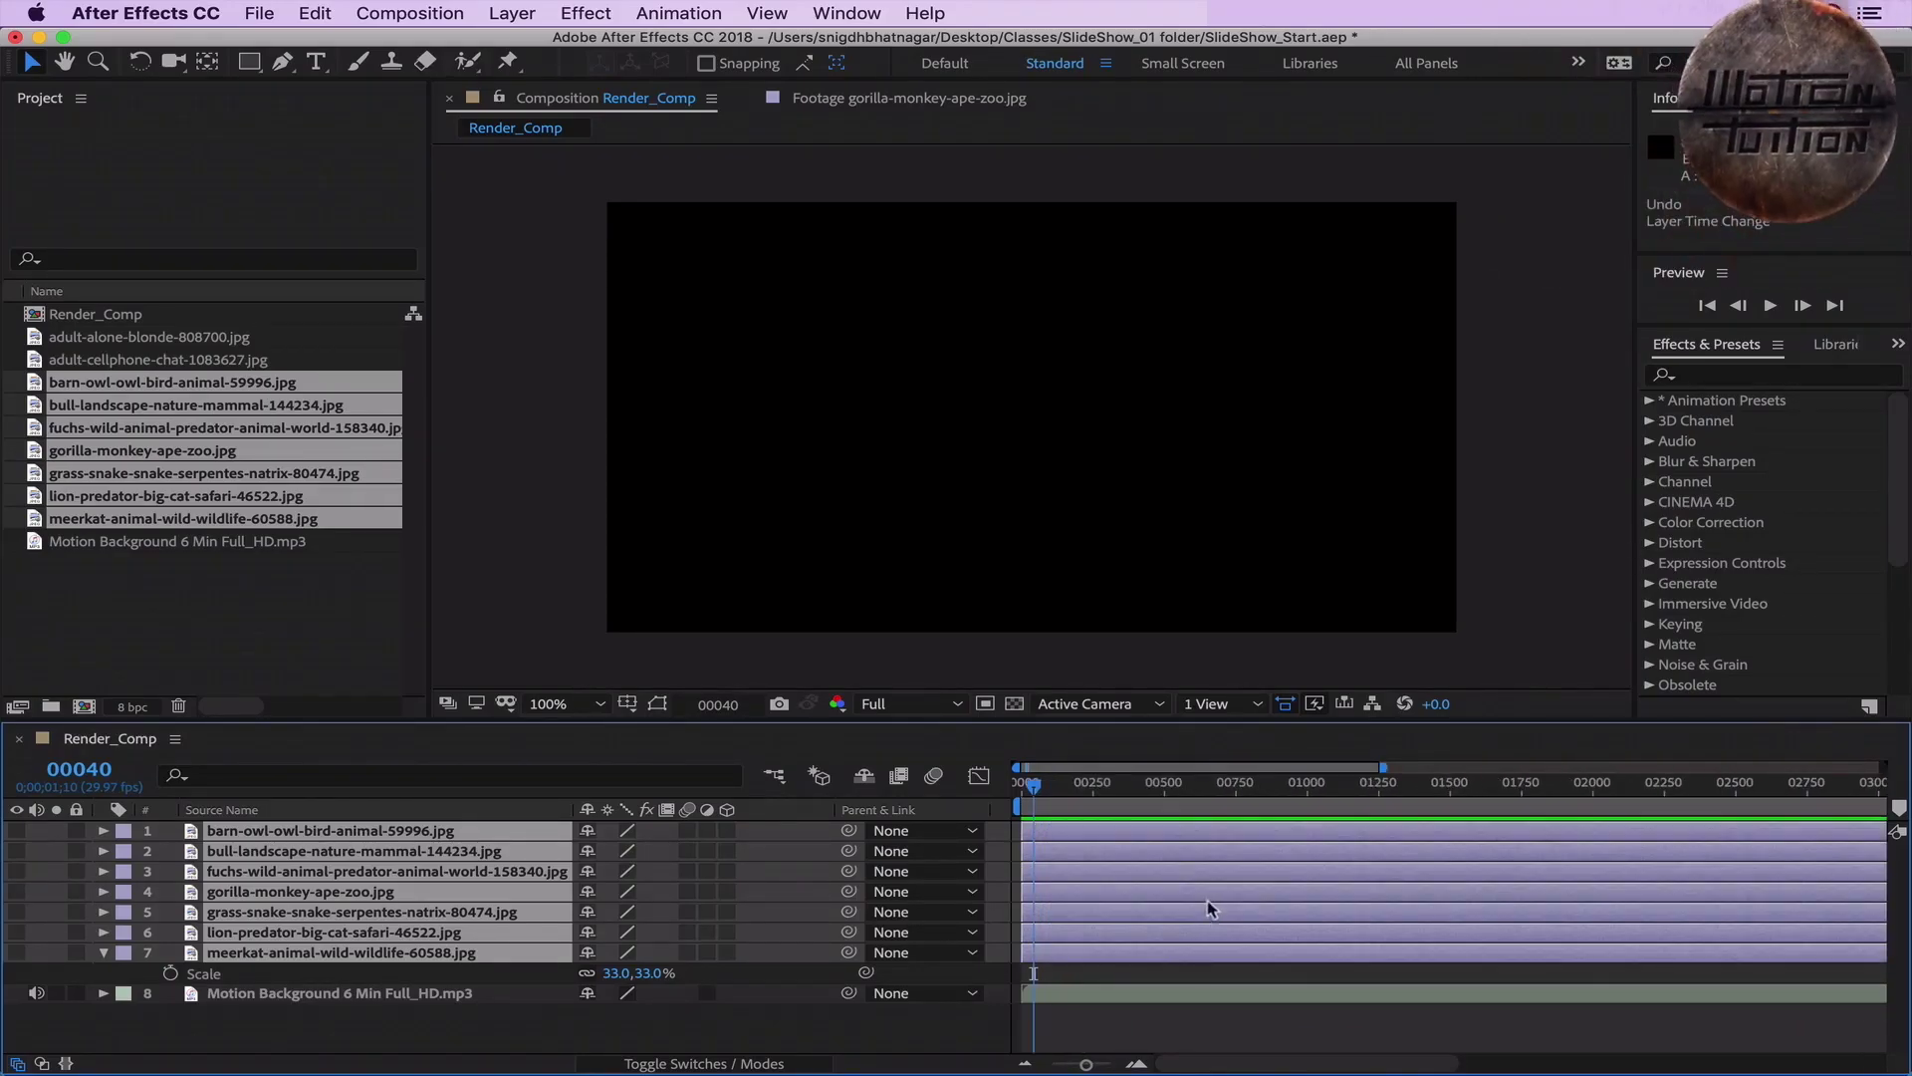
# Step: Trim the ends of the seven selected image layers to frame 40 and turn their visibility back on
pyautogui.hotkey('alt', ']')
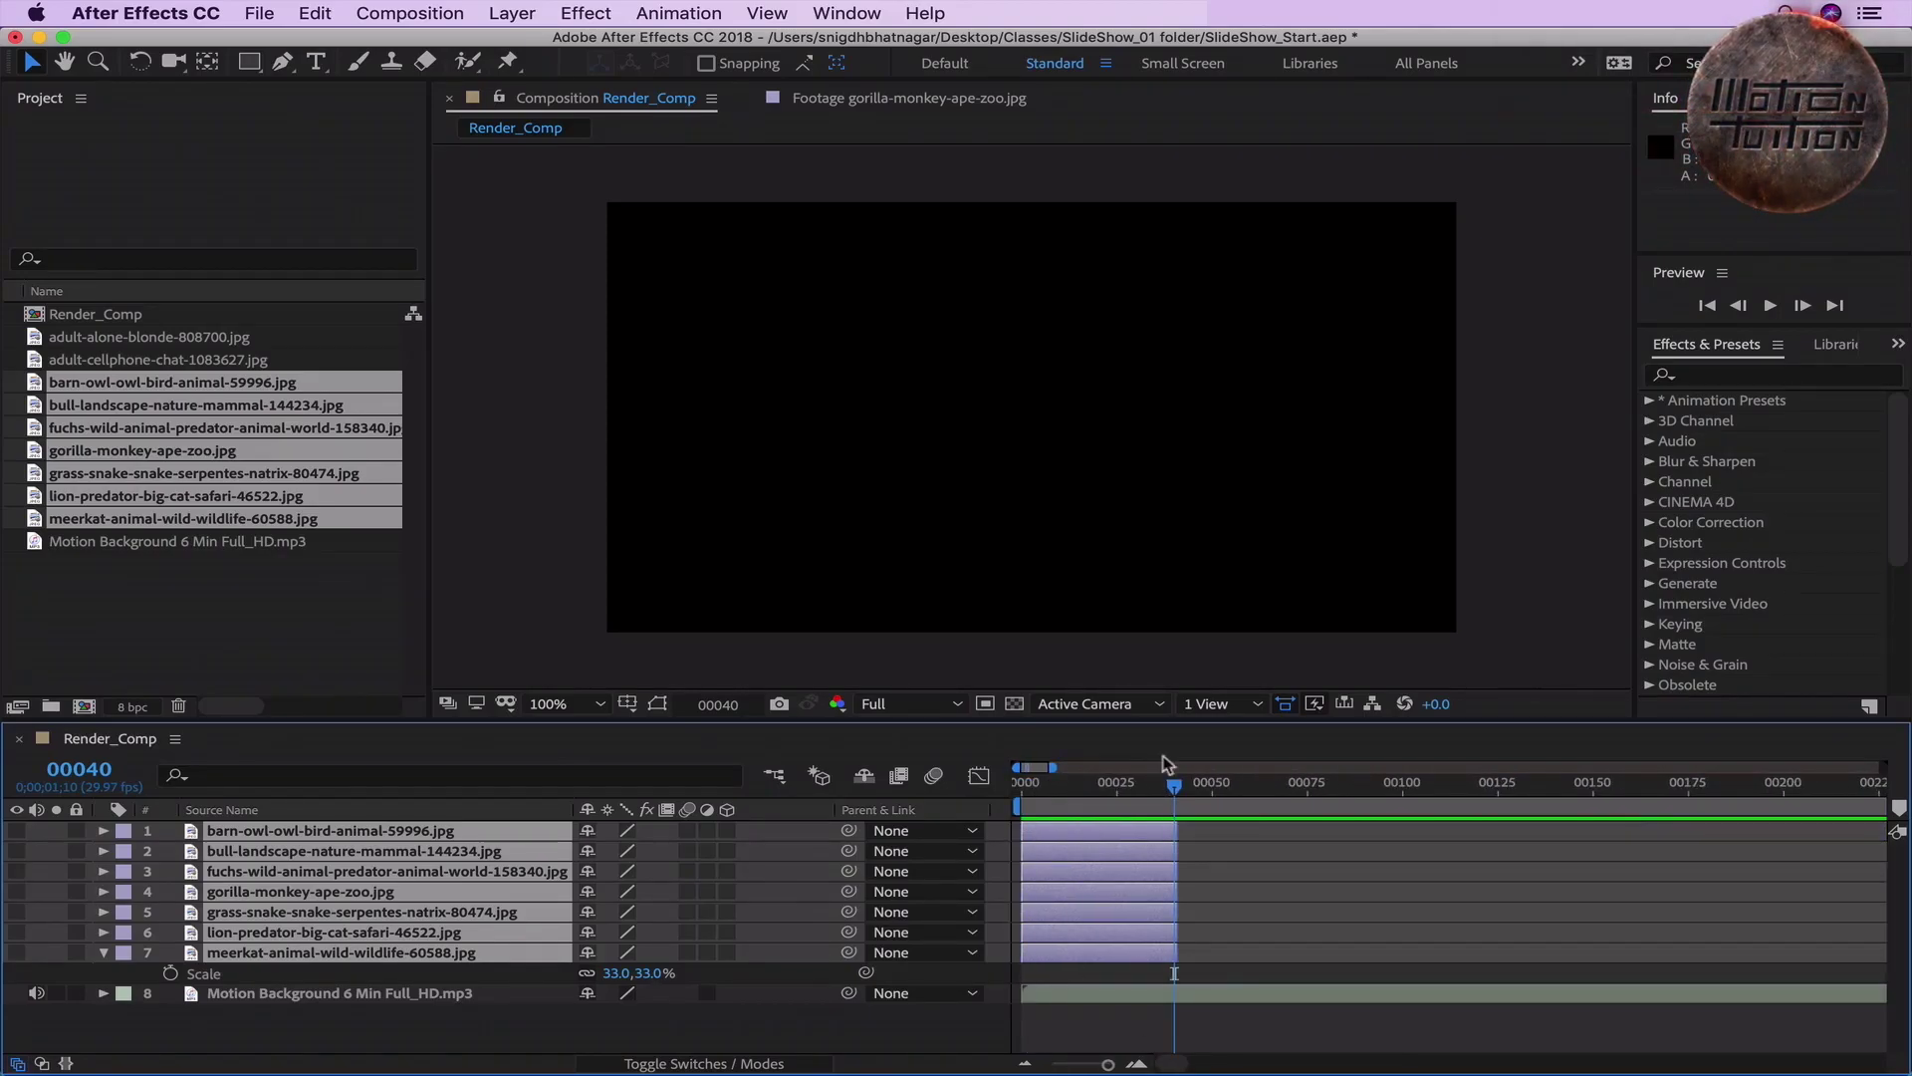
pyautogui.click(16, 833)
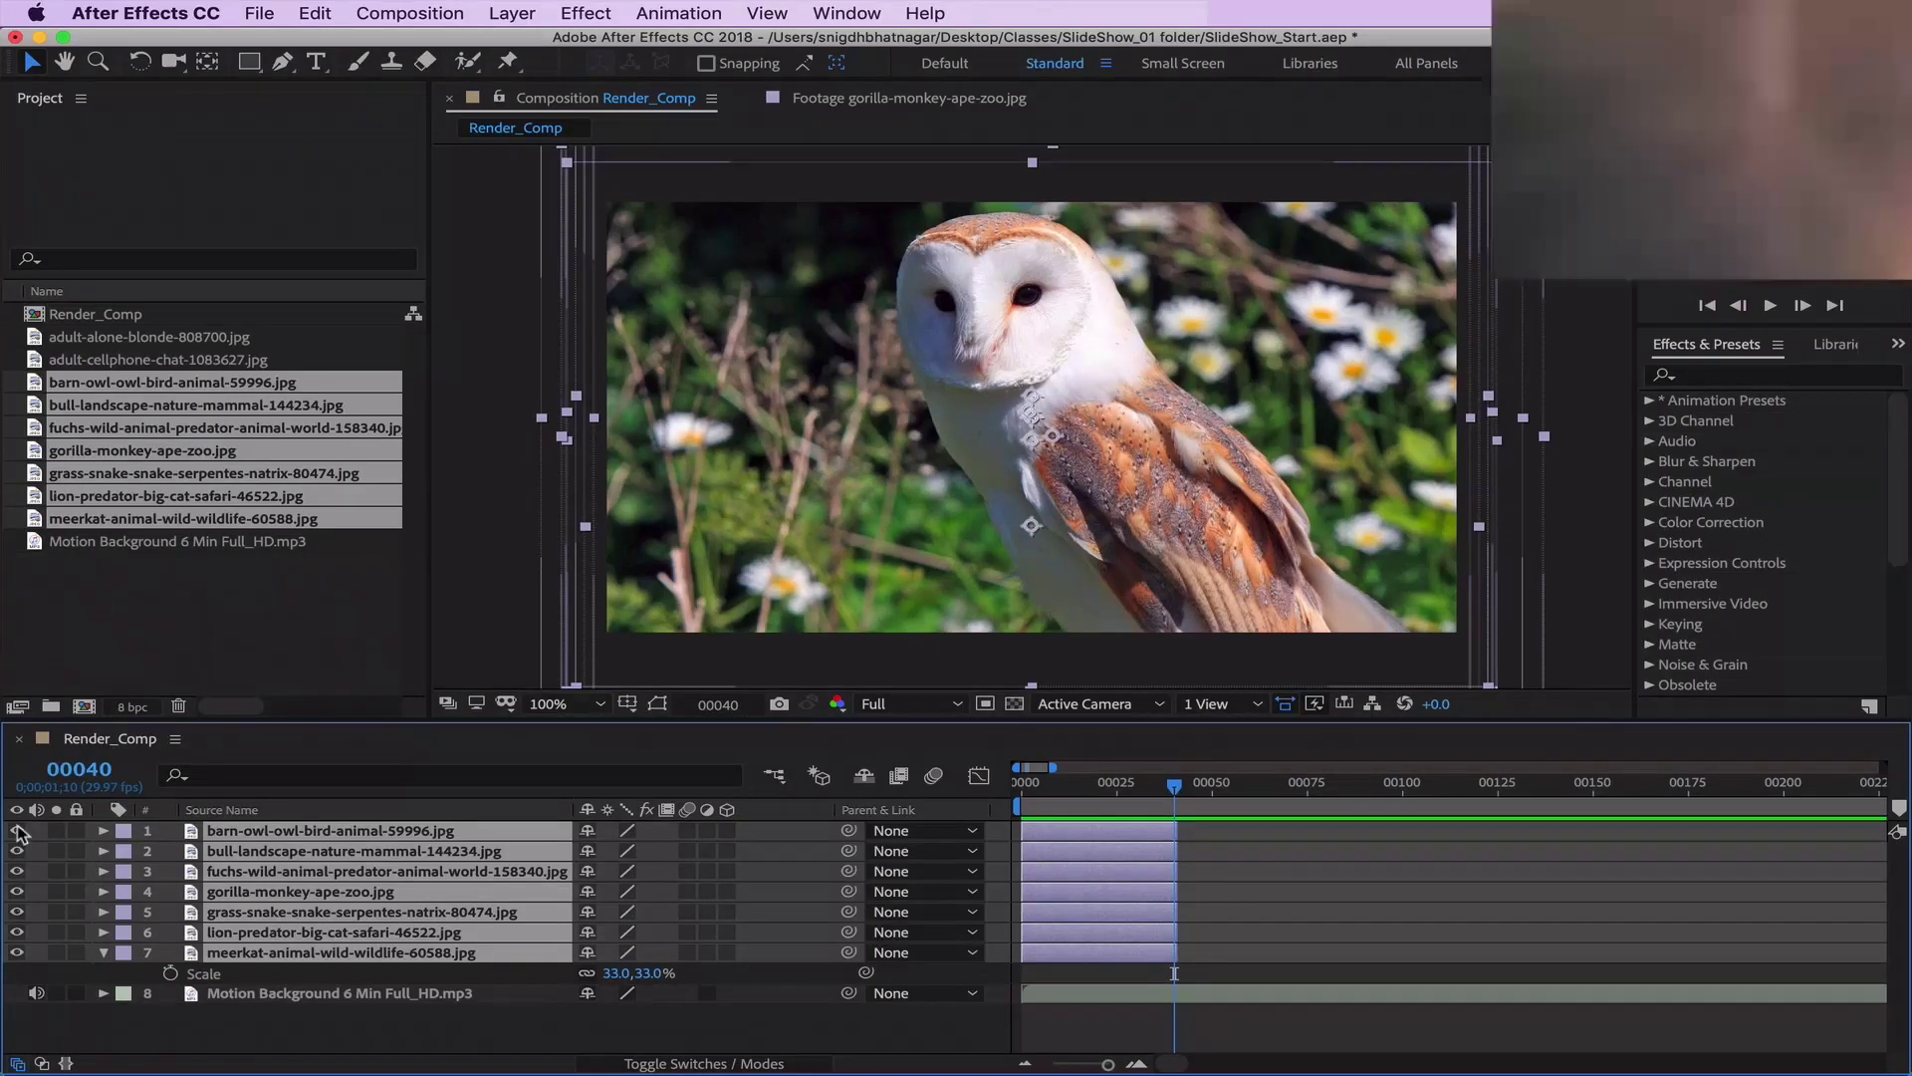
# Step: Reveal the Scale property of the seven selected image layers and add Scale keyframes to all of them at frame 40
pyautogui.press('s')
pyautogui.press('s')
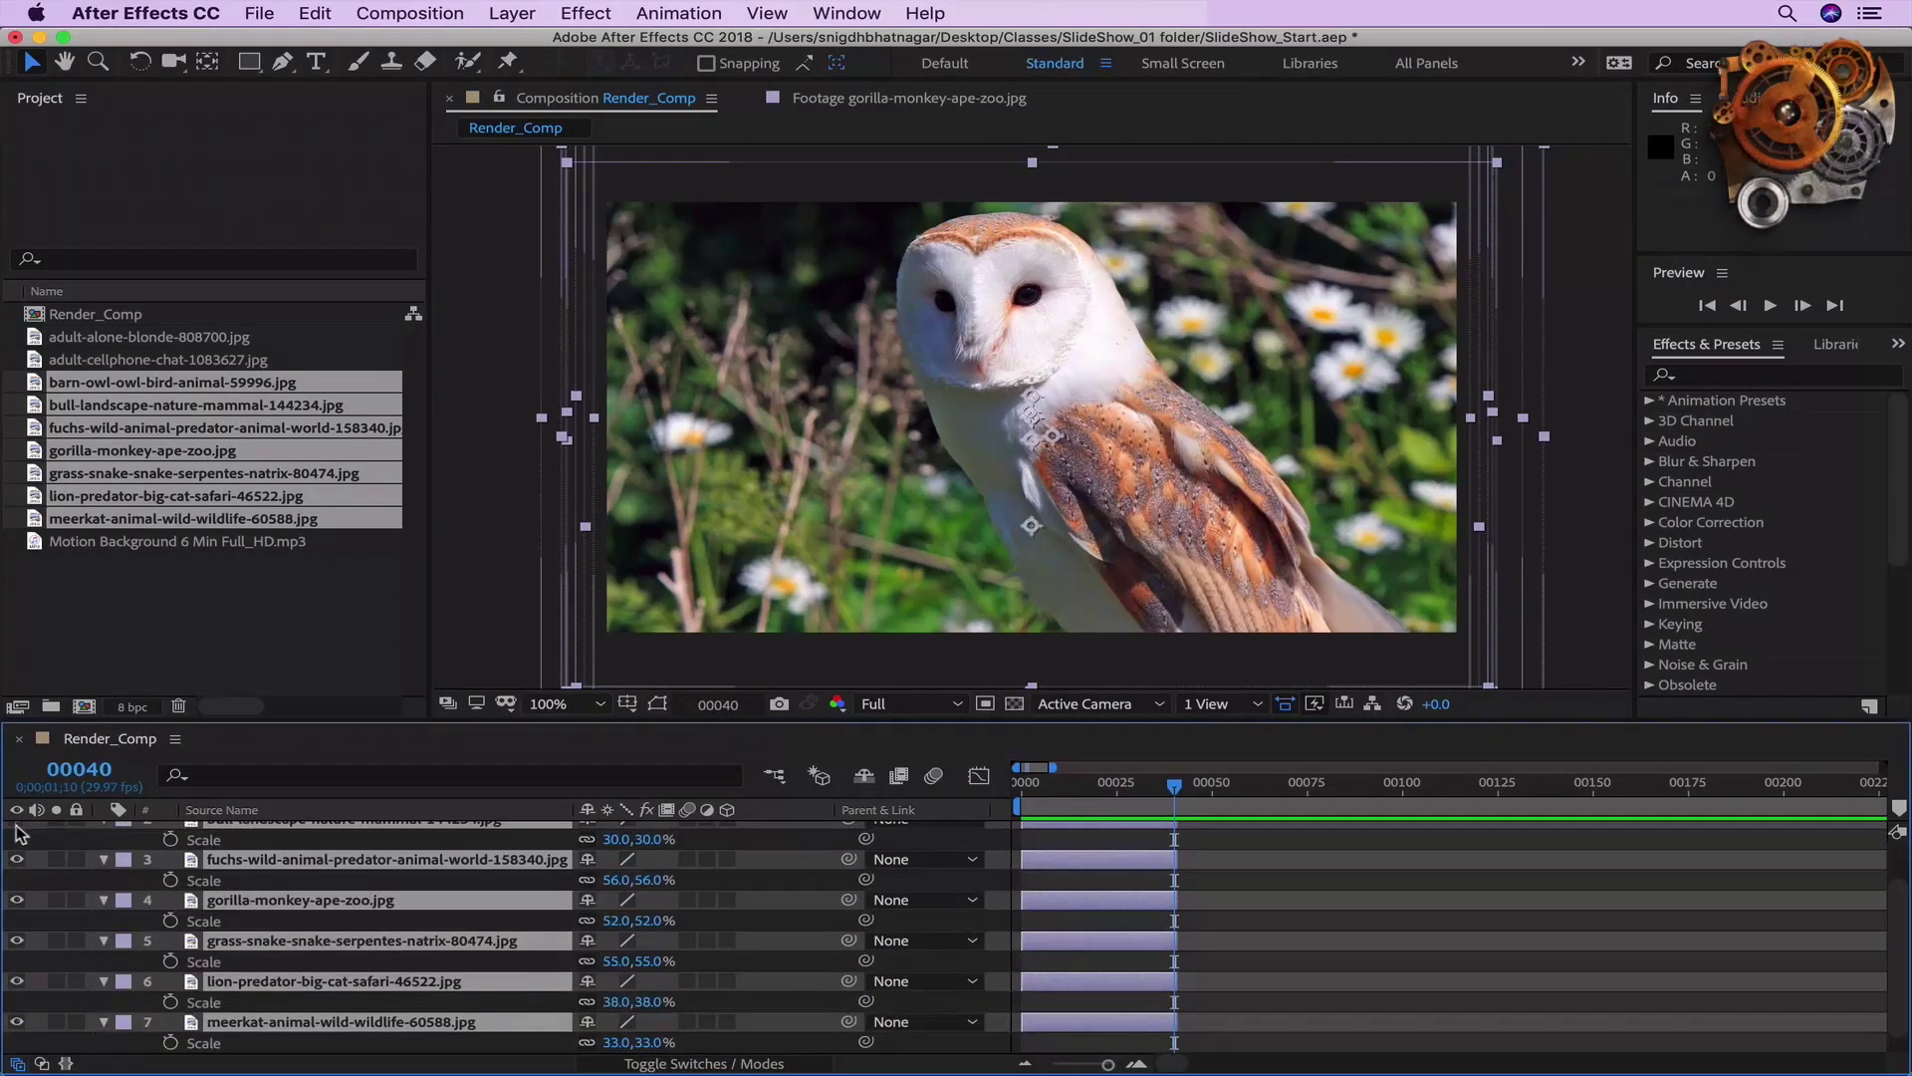
pyautogui.click(170, 840)
# Step: At frame 0, lower the Scale of all seven image layers by 2%, setting the bull layer to 28%
pyautogui.moveTo(1160, 790); pyautogui.dragTo(1020, 805)
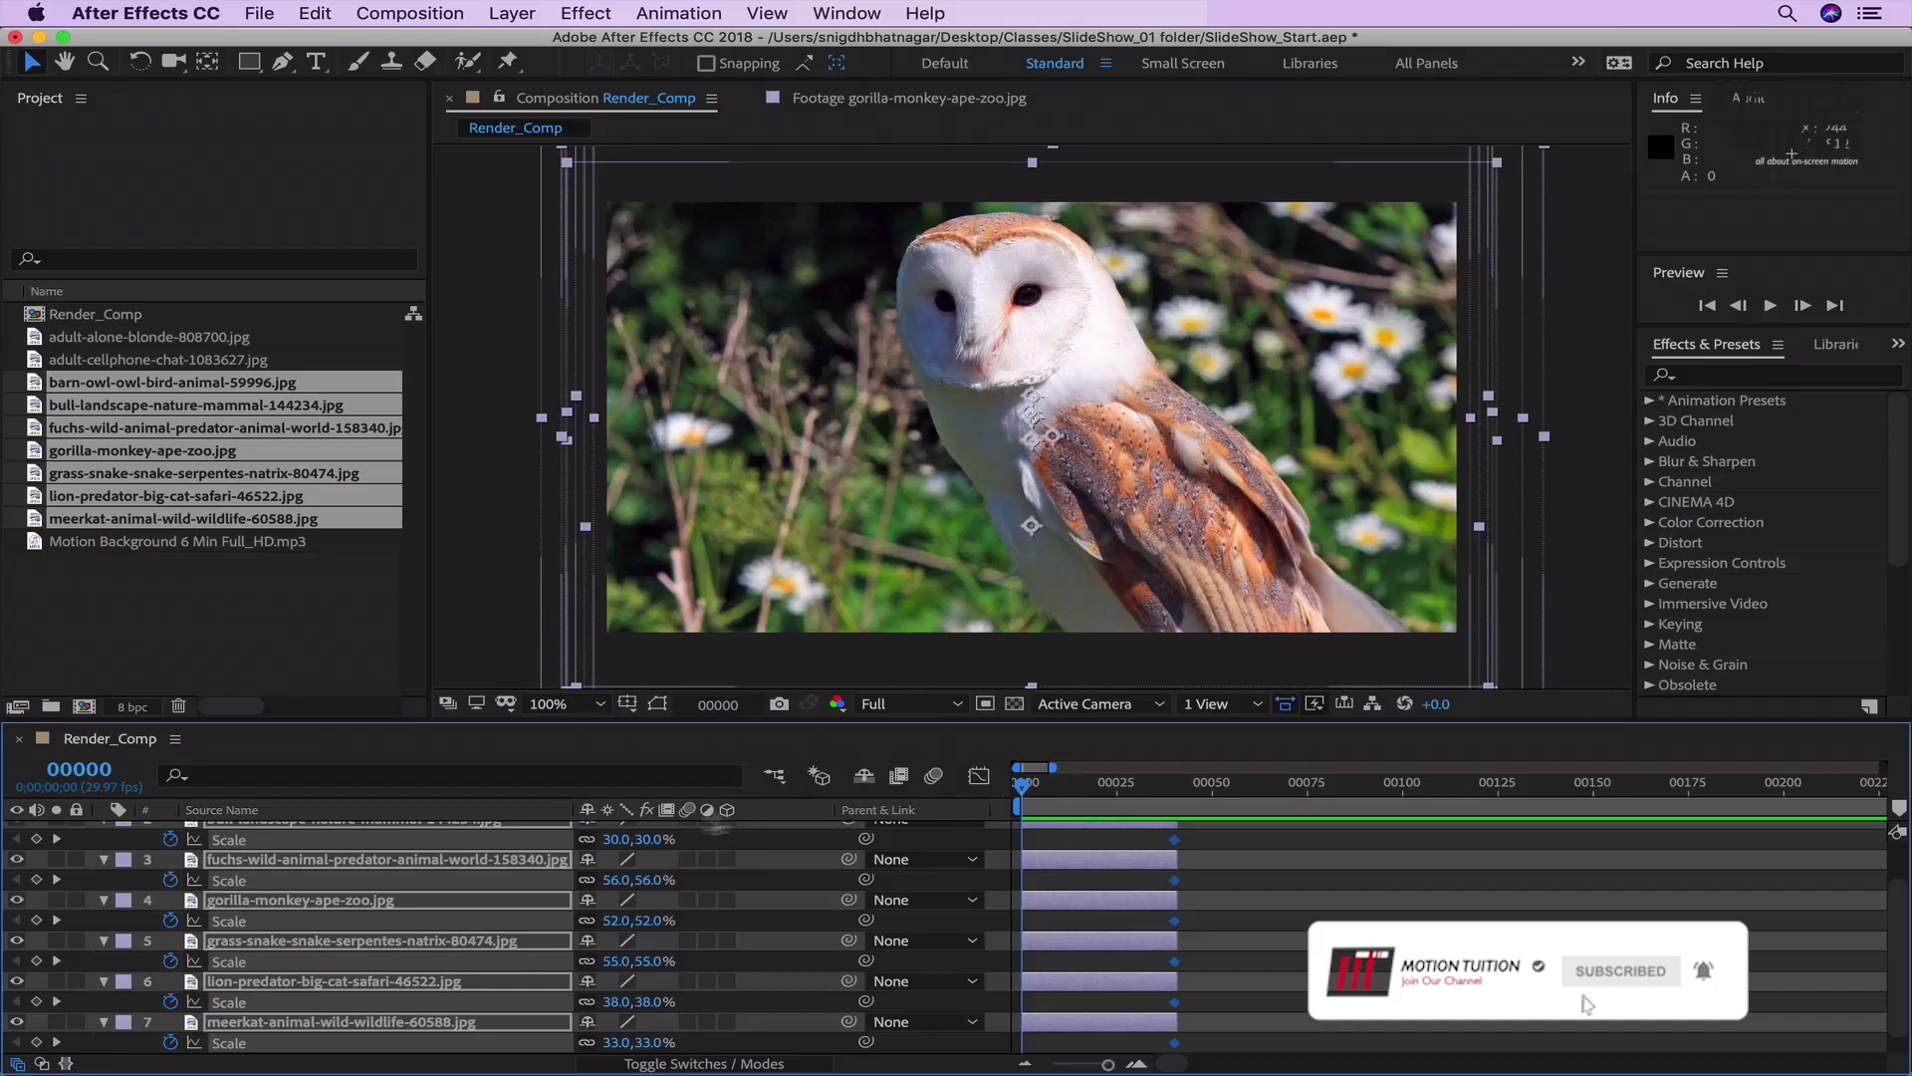
pyautogui.click(616, 839)
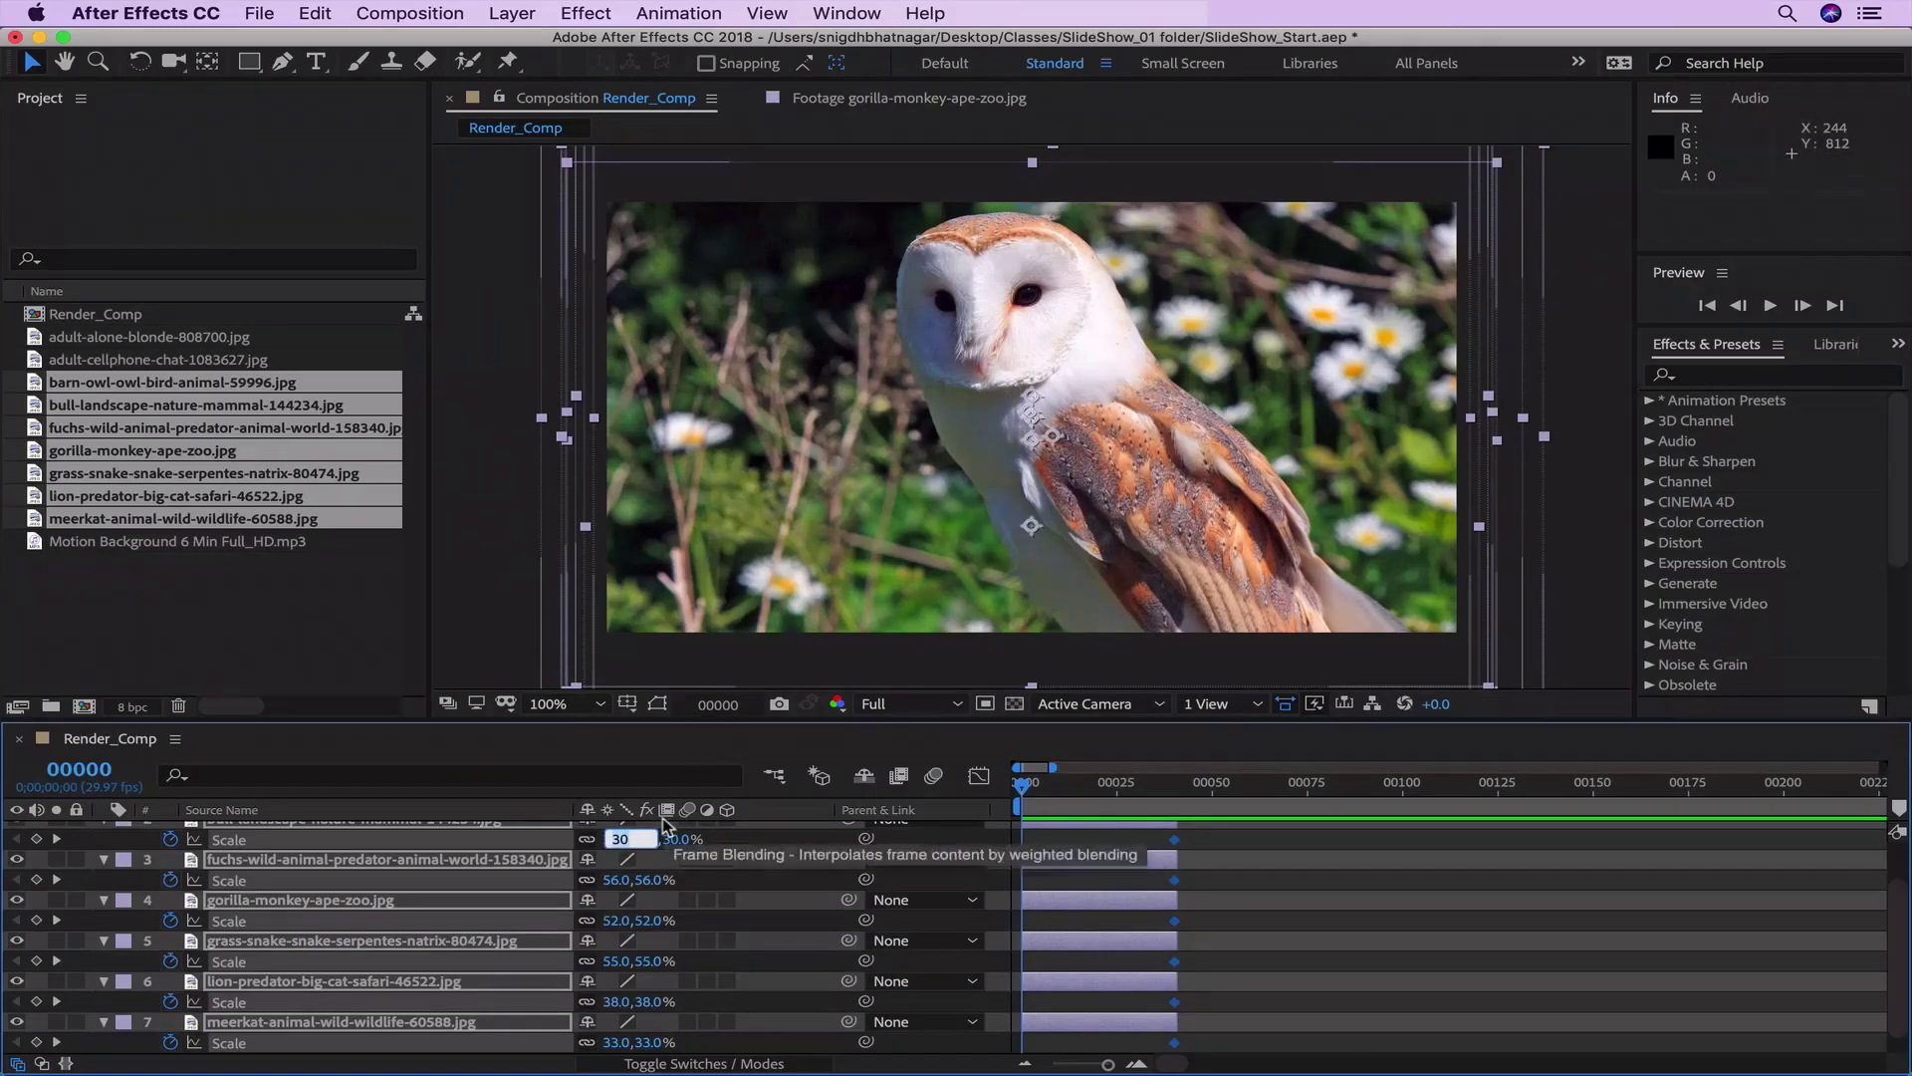
pyautogui.press('Down')
pyautogui.press('Down')
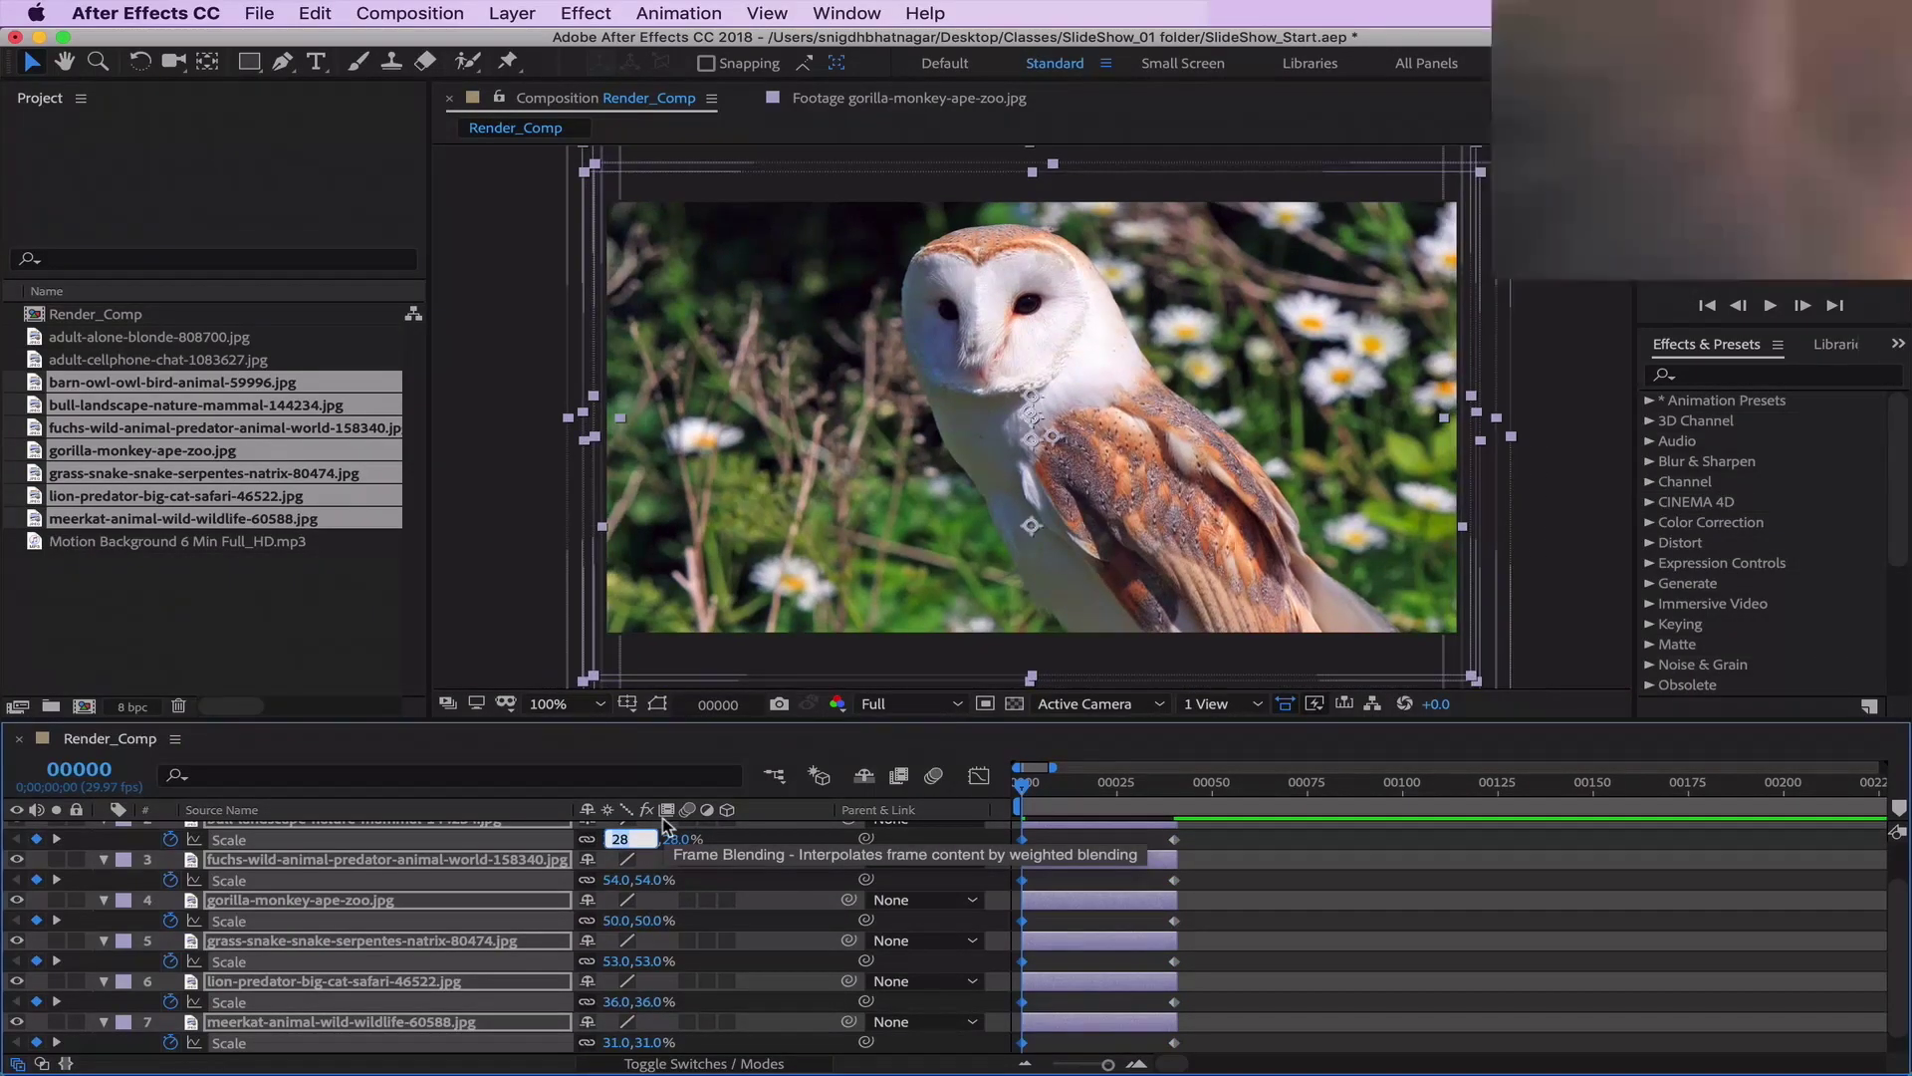
pyautogui.press('Return')
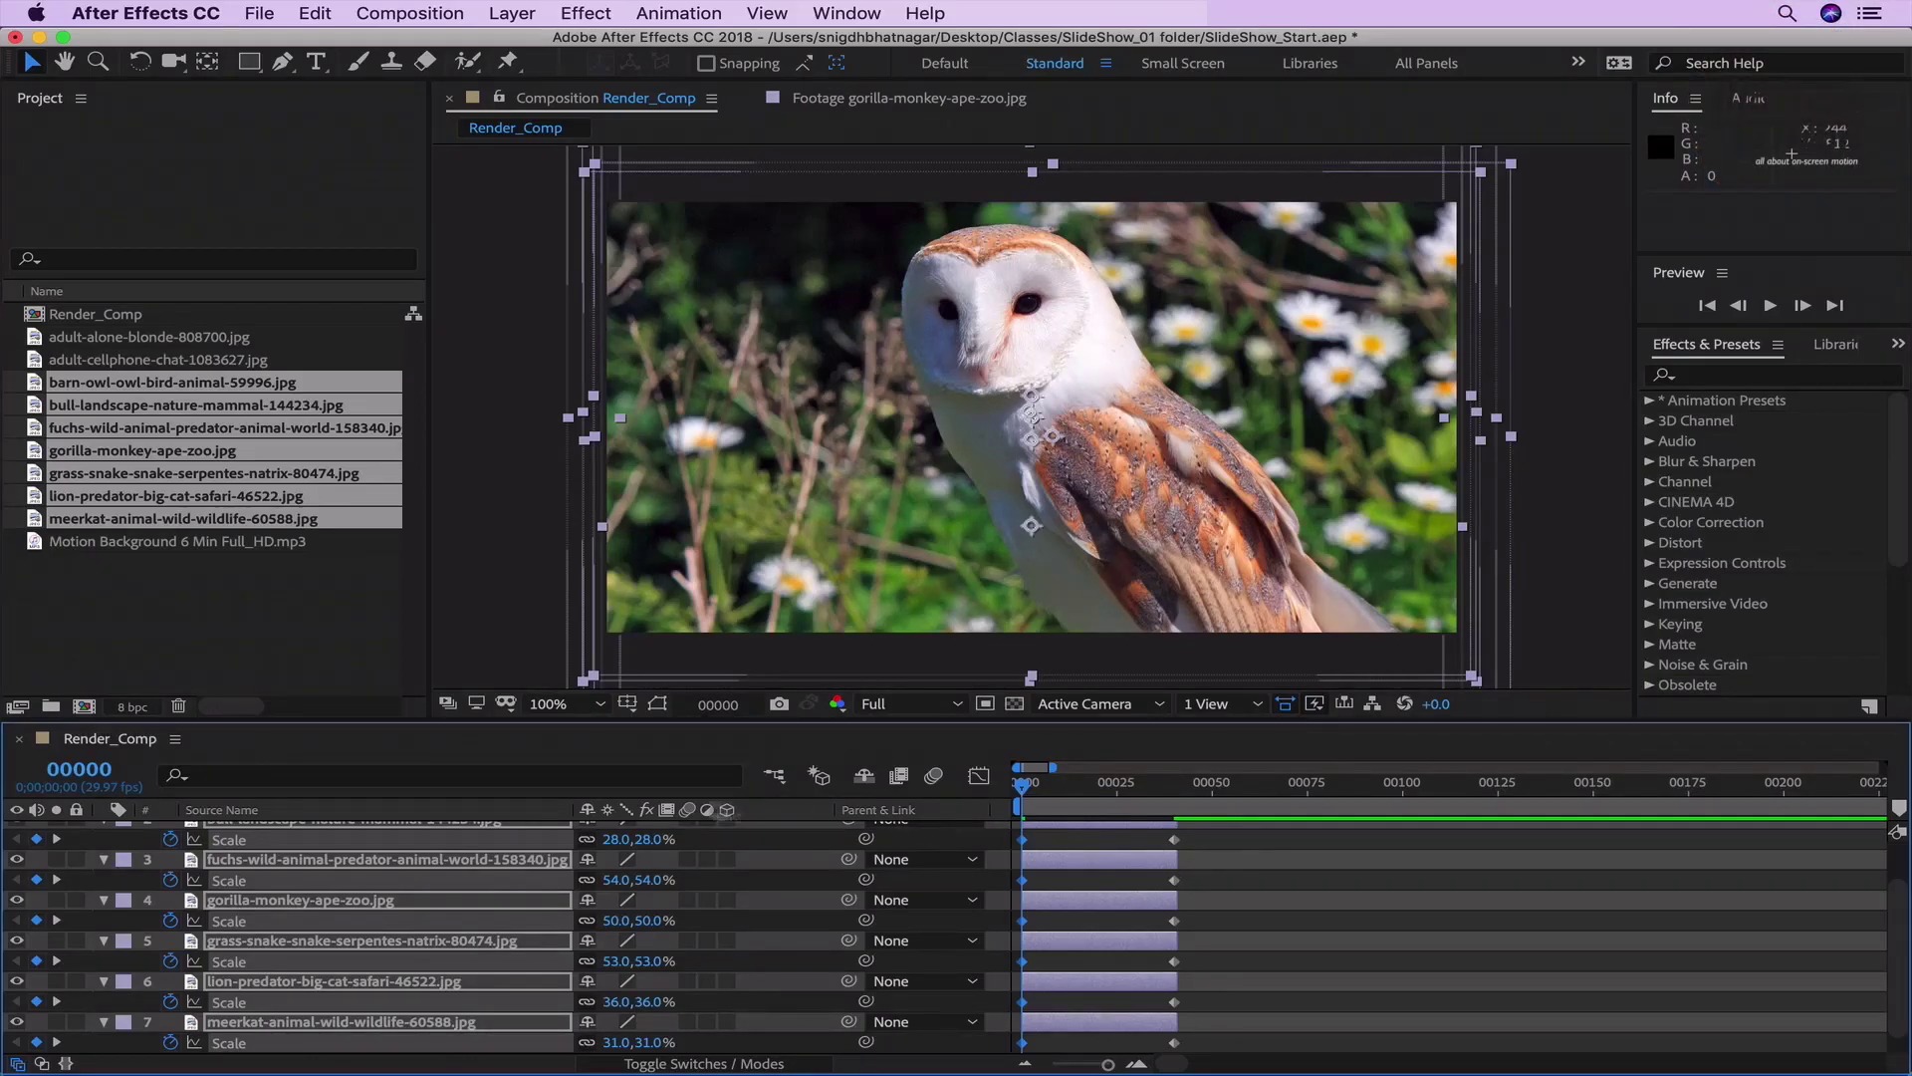
# Step: Sequence the seven image layers with a 20-frame overlap and the Cross Dissolve Front and Back Layers transition, and preview the slideshow
pyautogui.rightClick(492, 856)
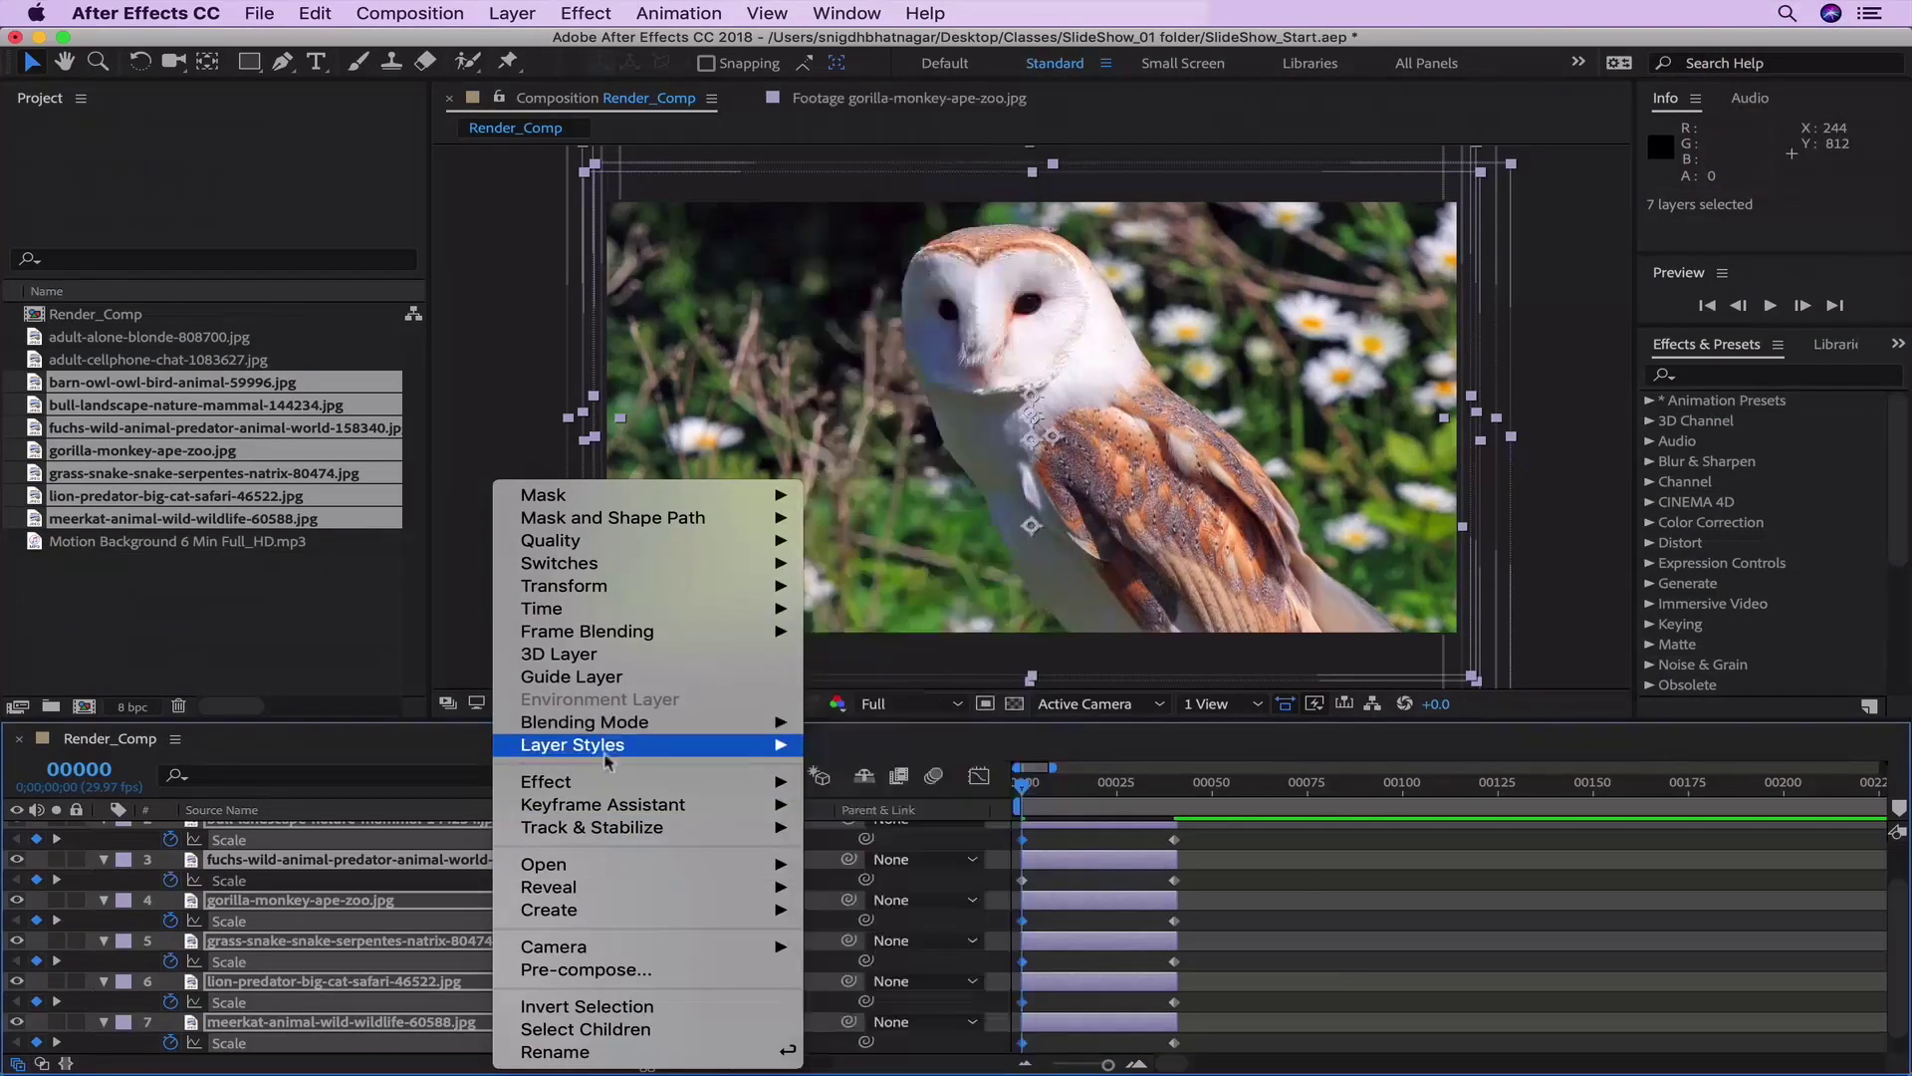
pyautogui.moveTo(717, 804)
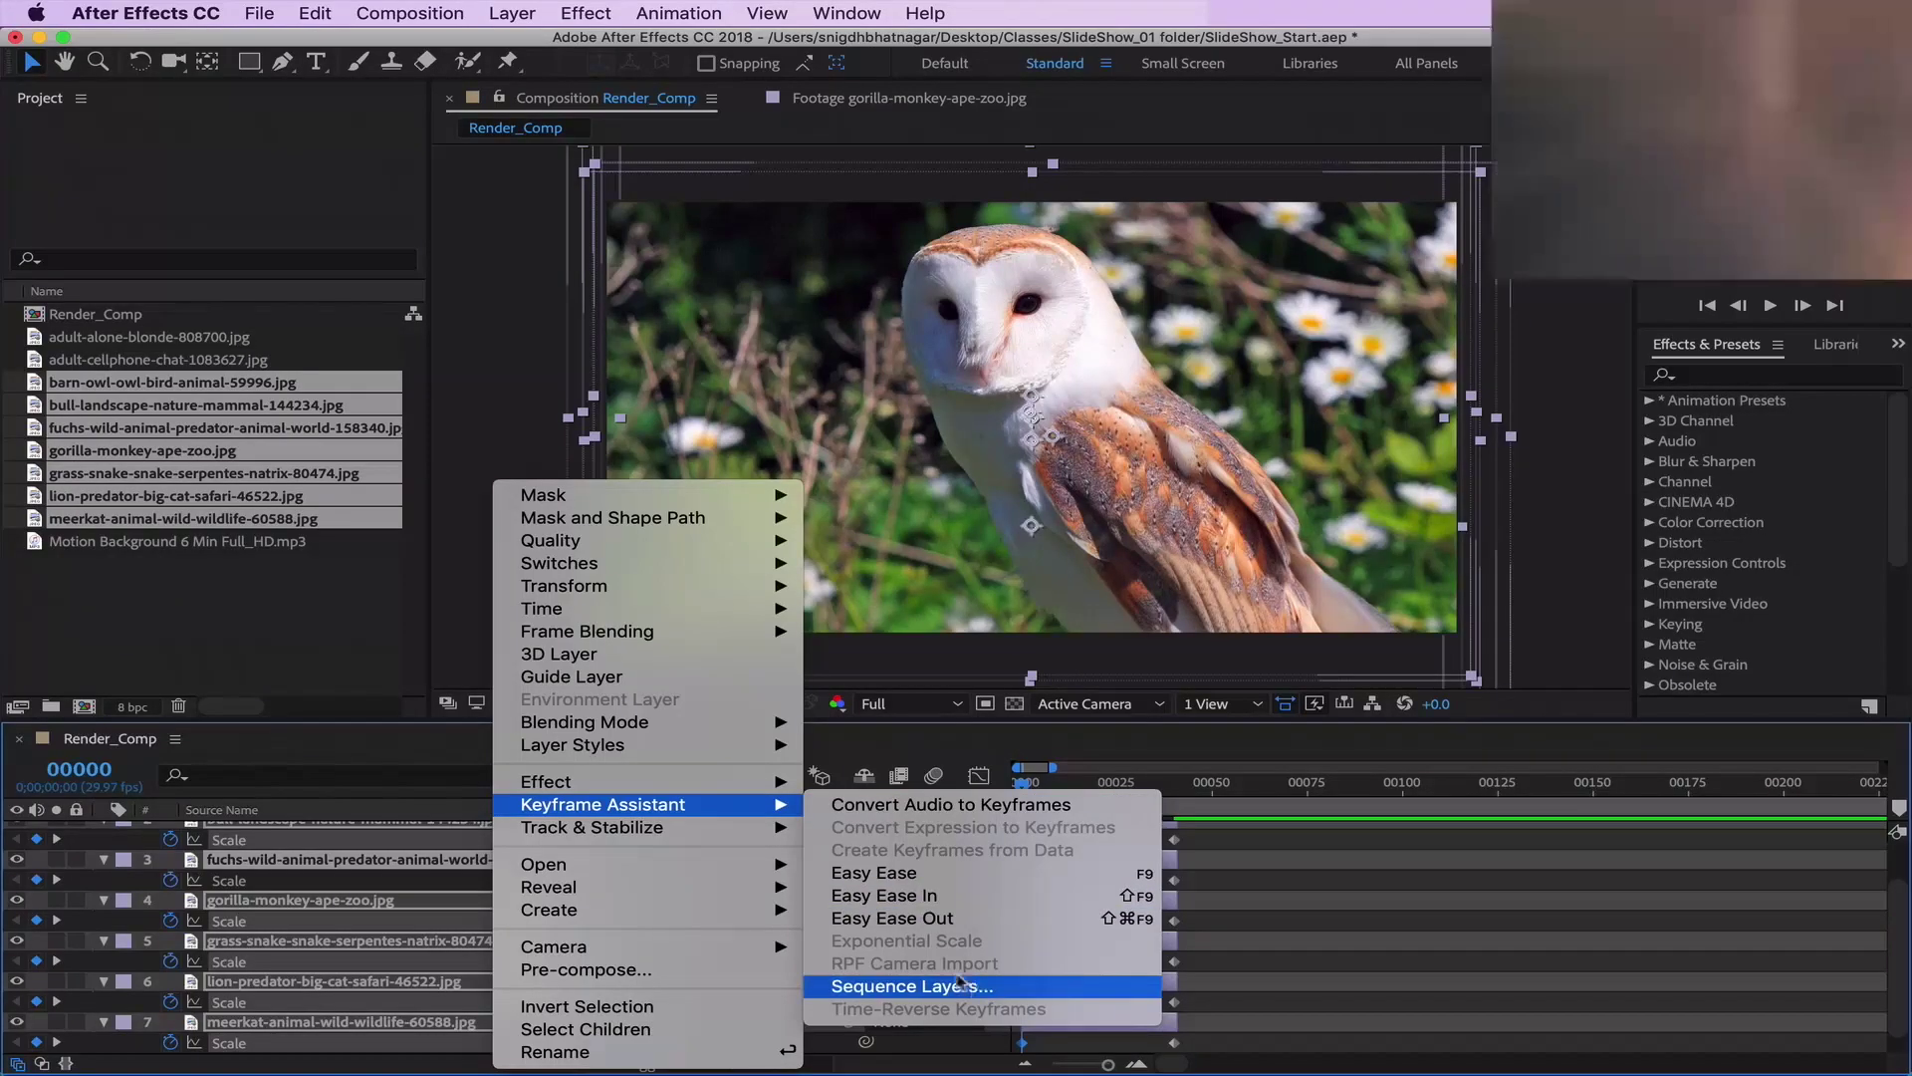
pyautogui.click(912, 986)
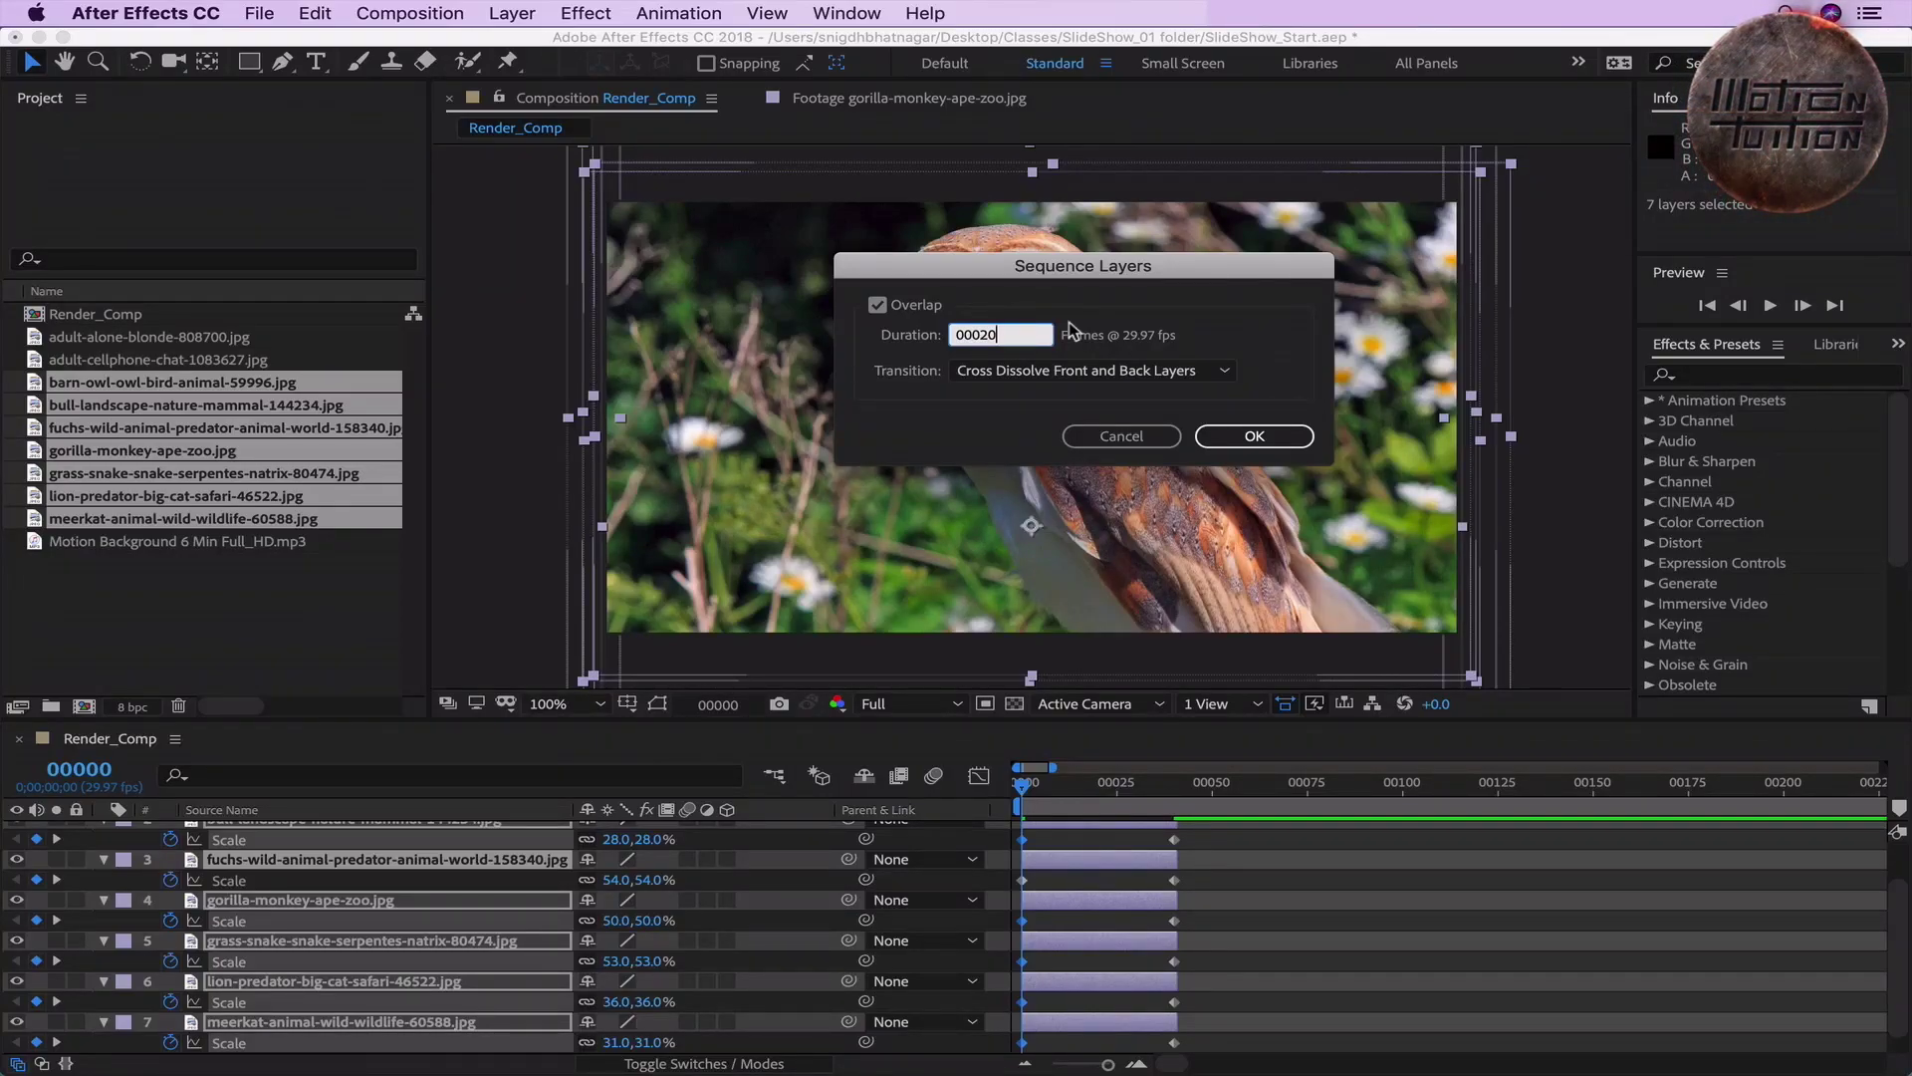
pyautogui.click(921, 306)
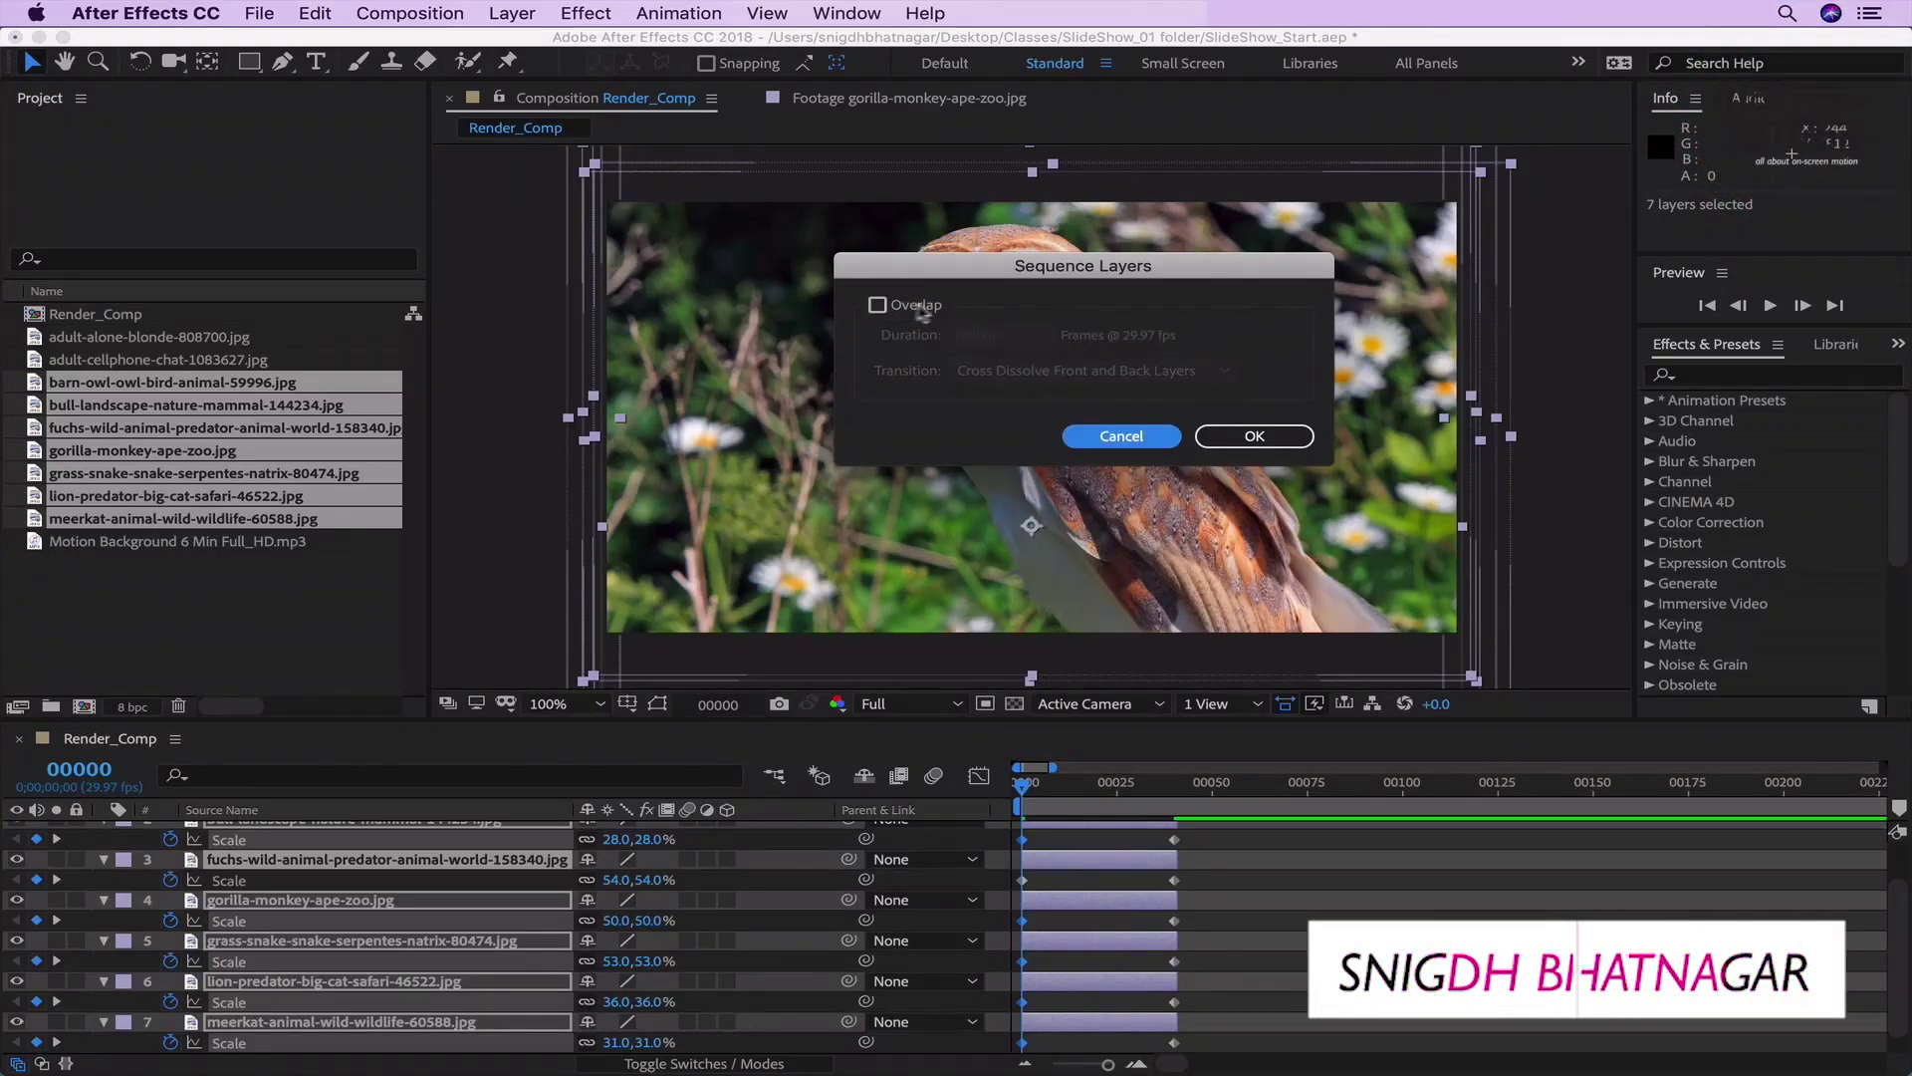
pyautogui.click(909, 307)
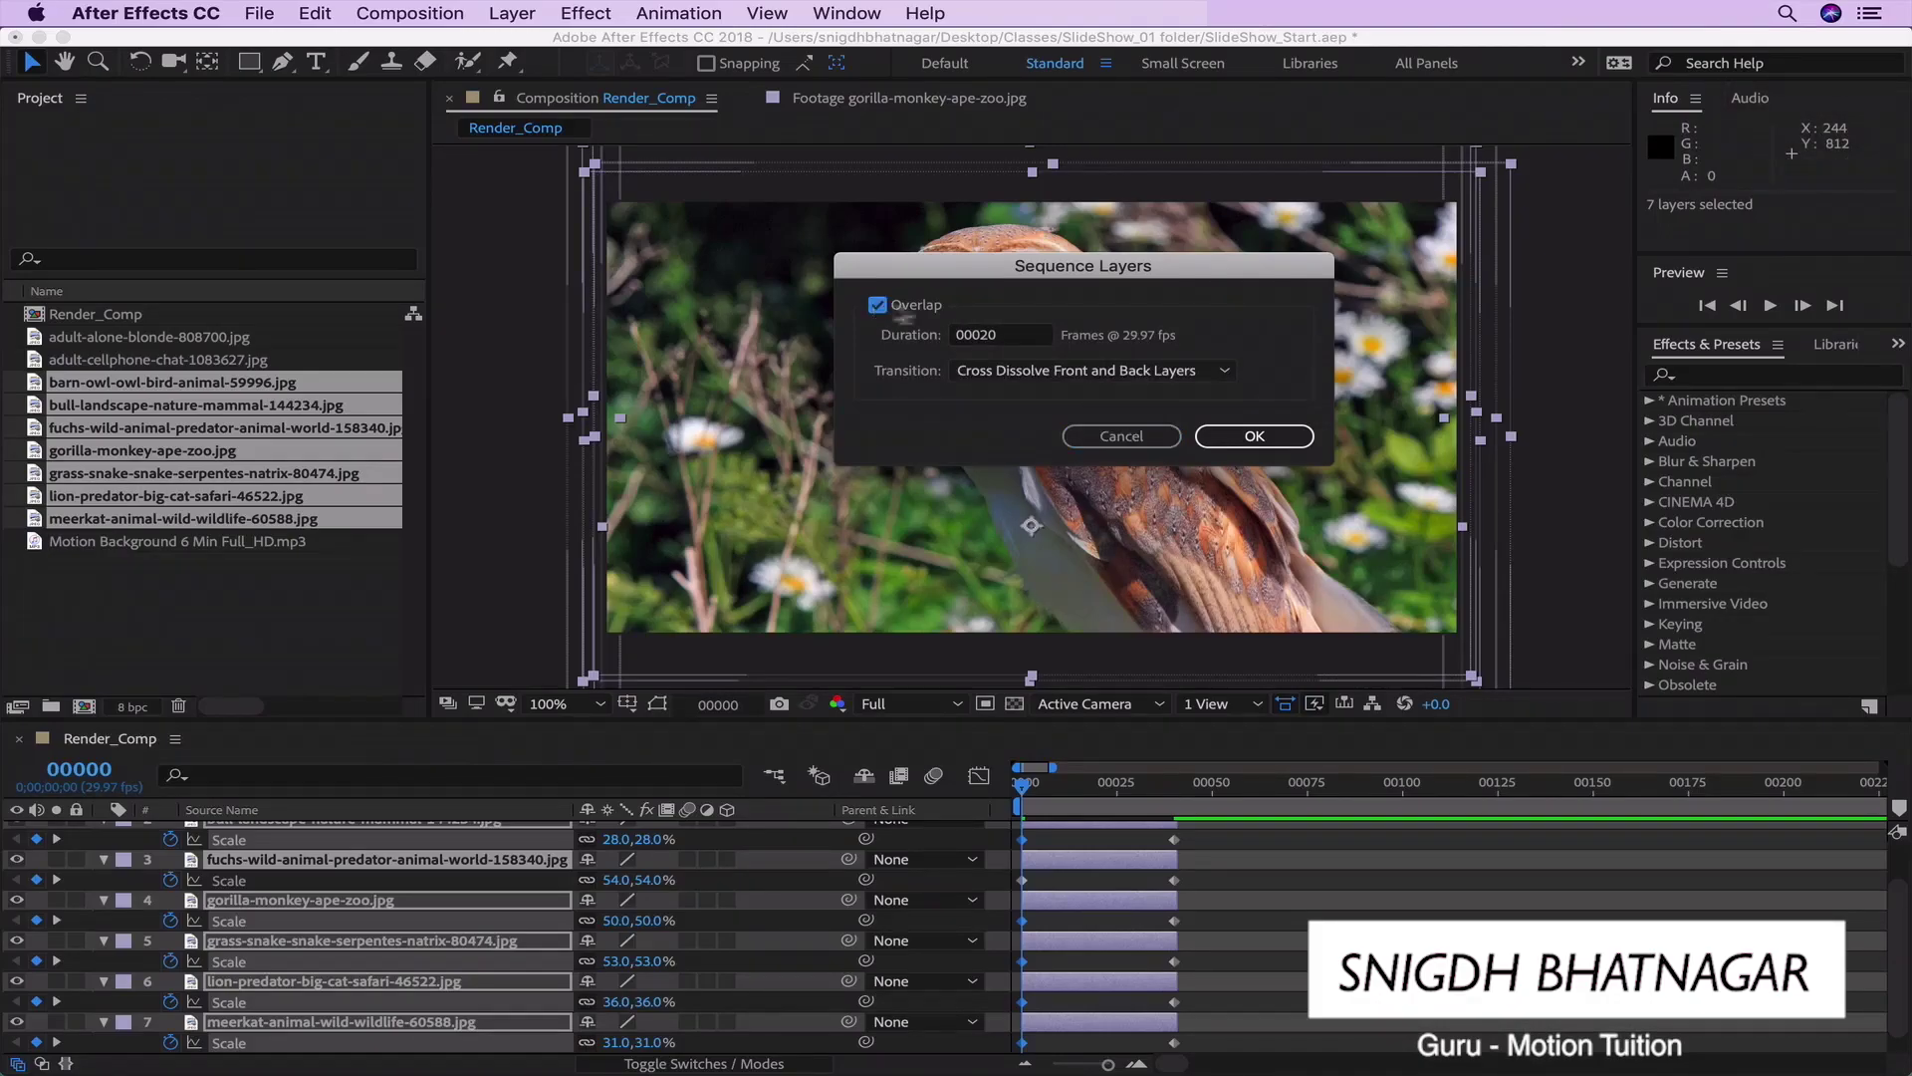
pyautogui.click(1033, 338)
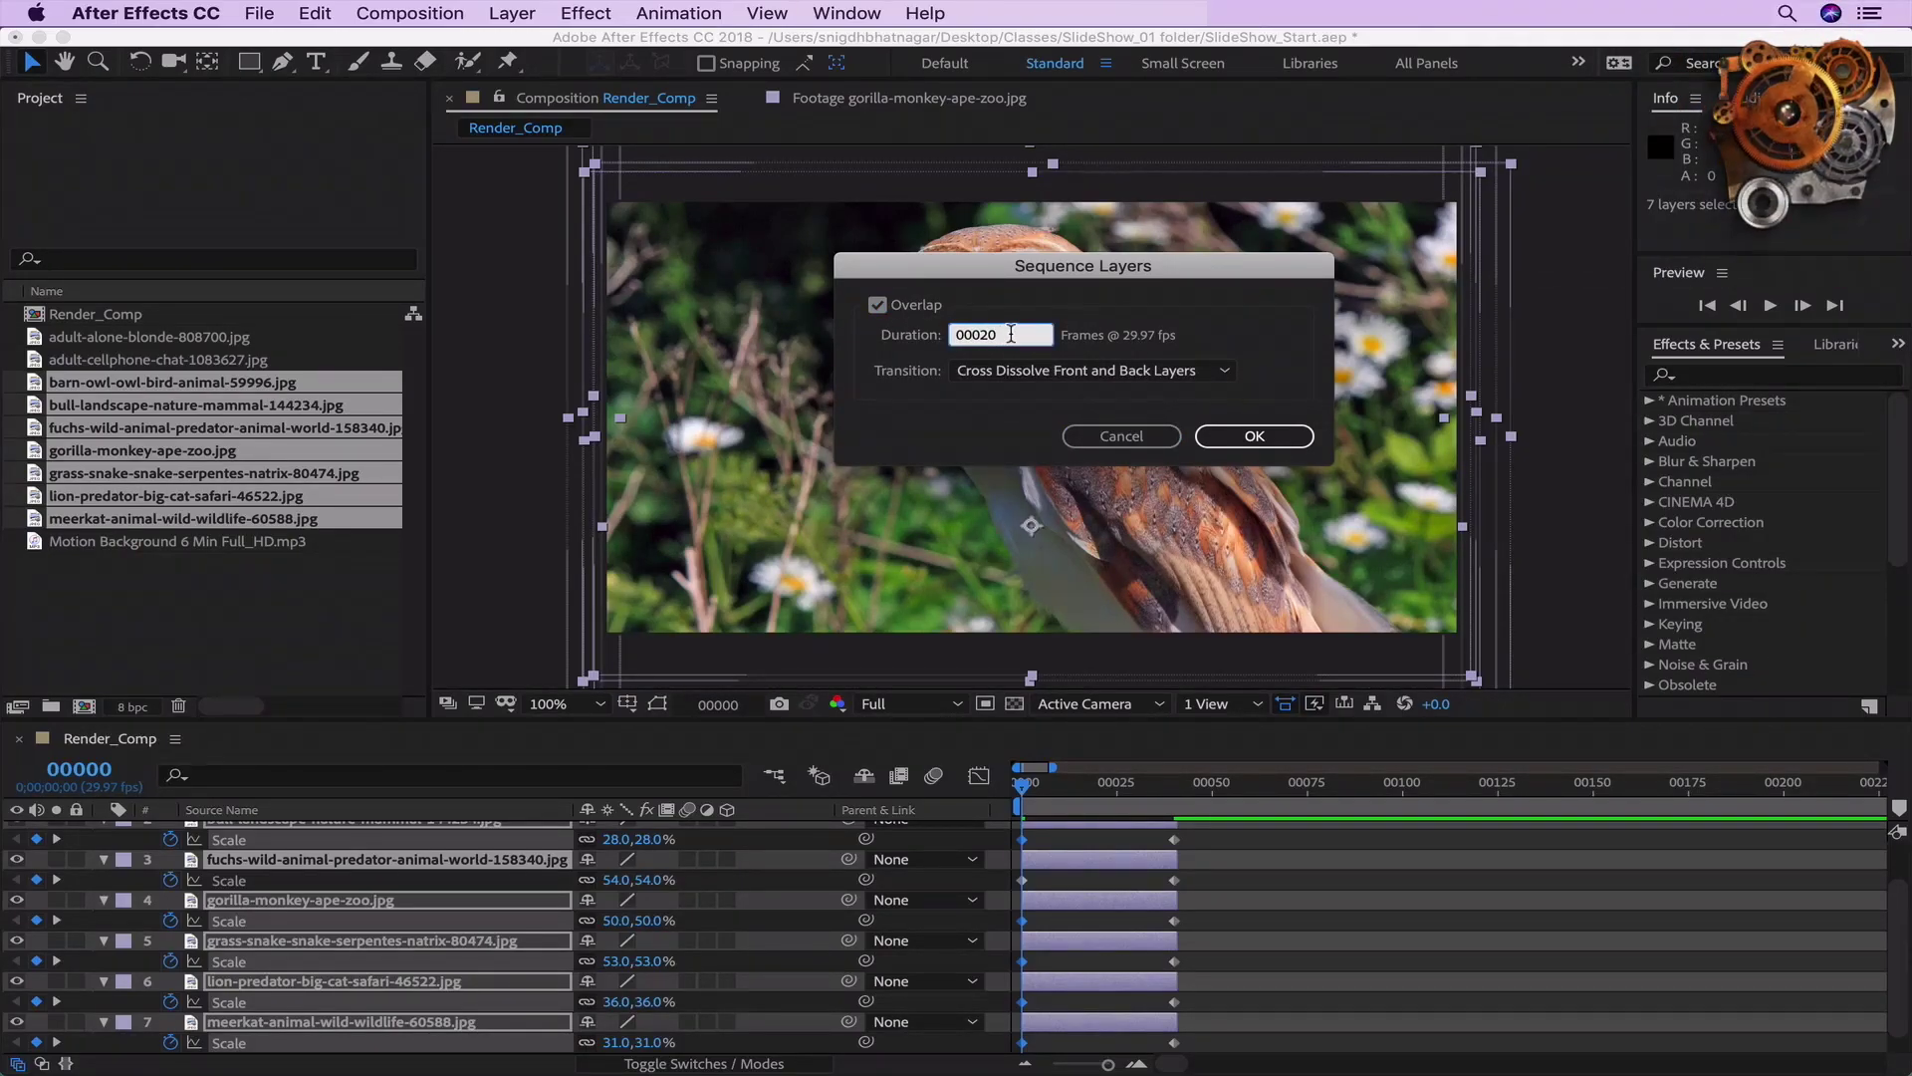
pyautogui.click(1161, 370)
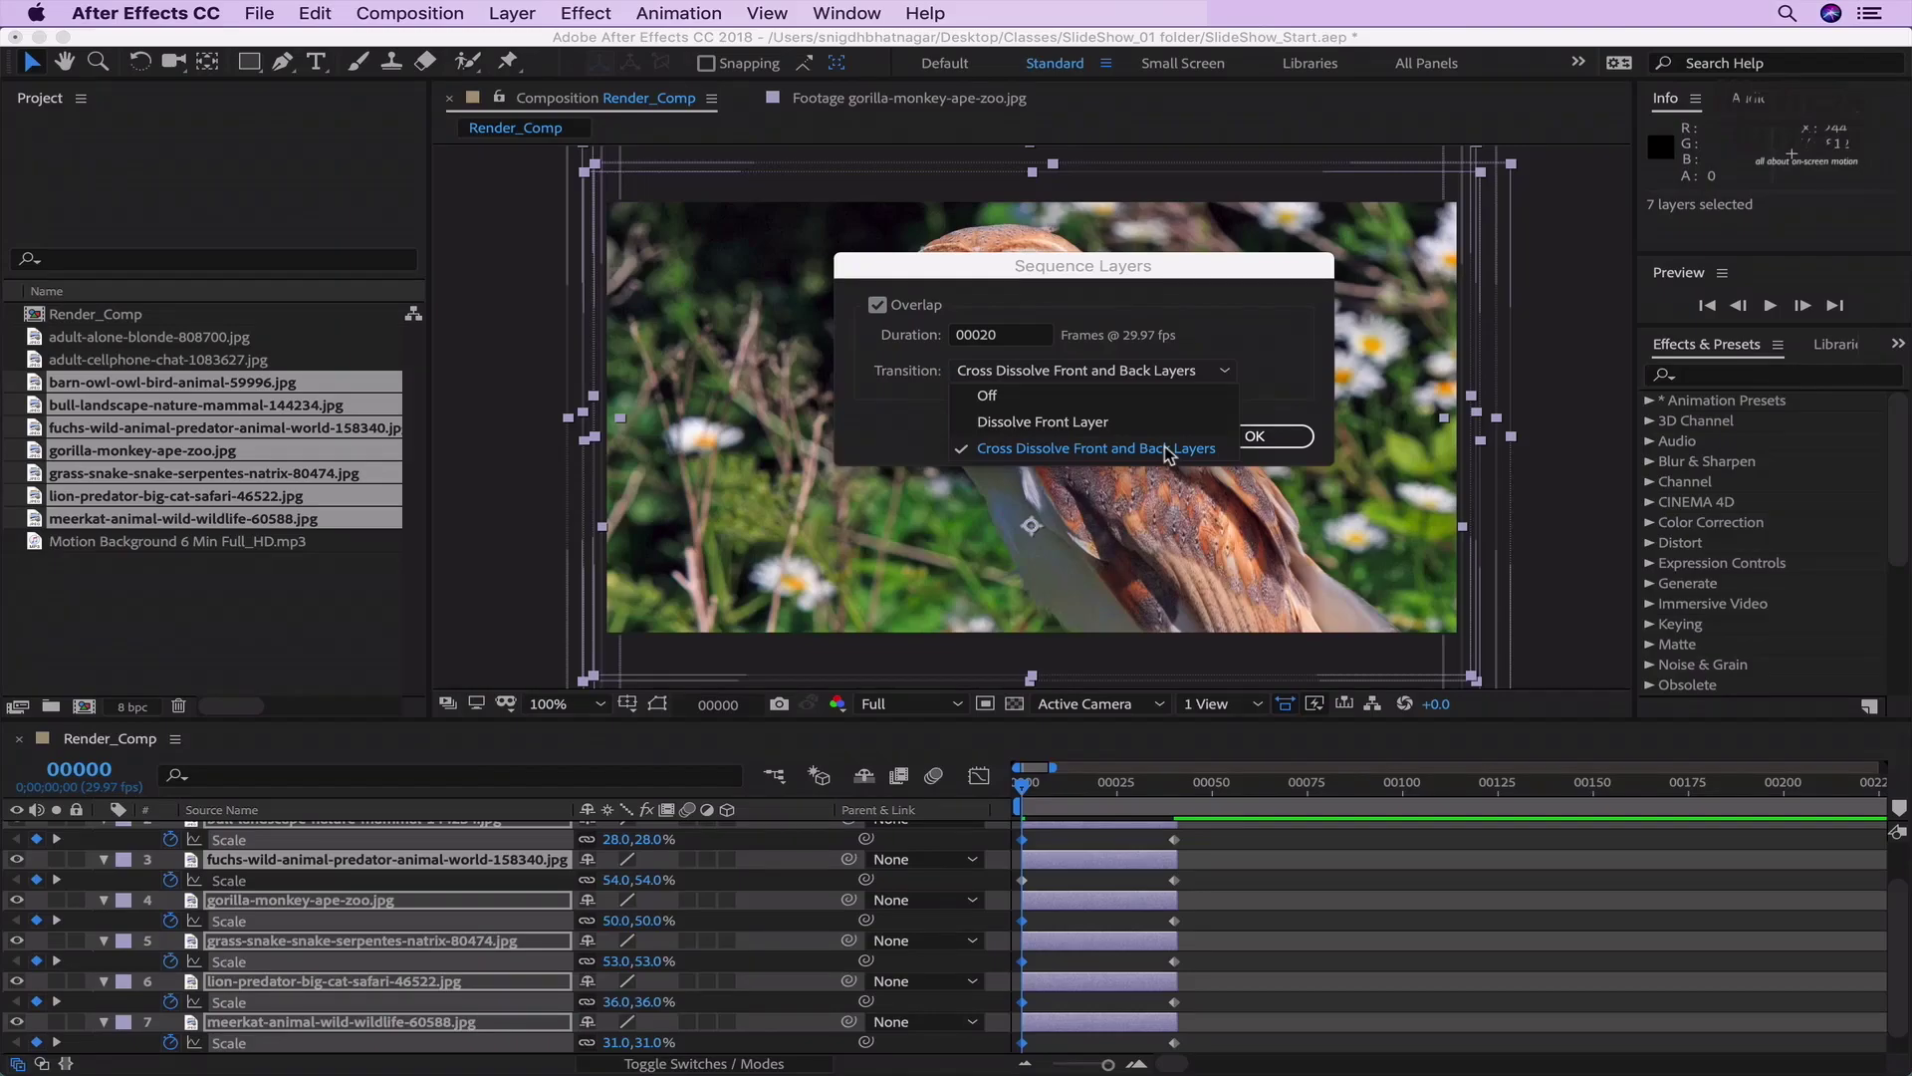
pyautogui.click(1171, 449)
pyautogui.click(1253, 436)
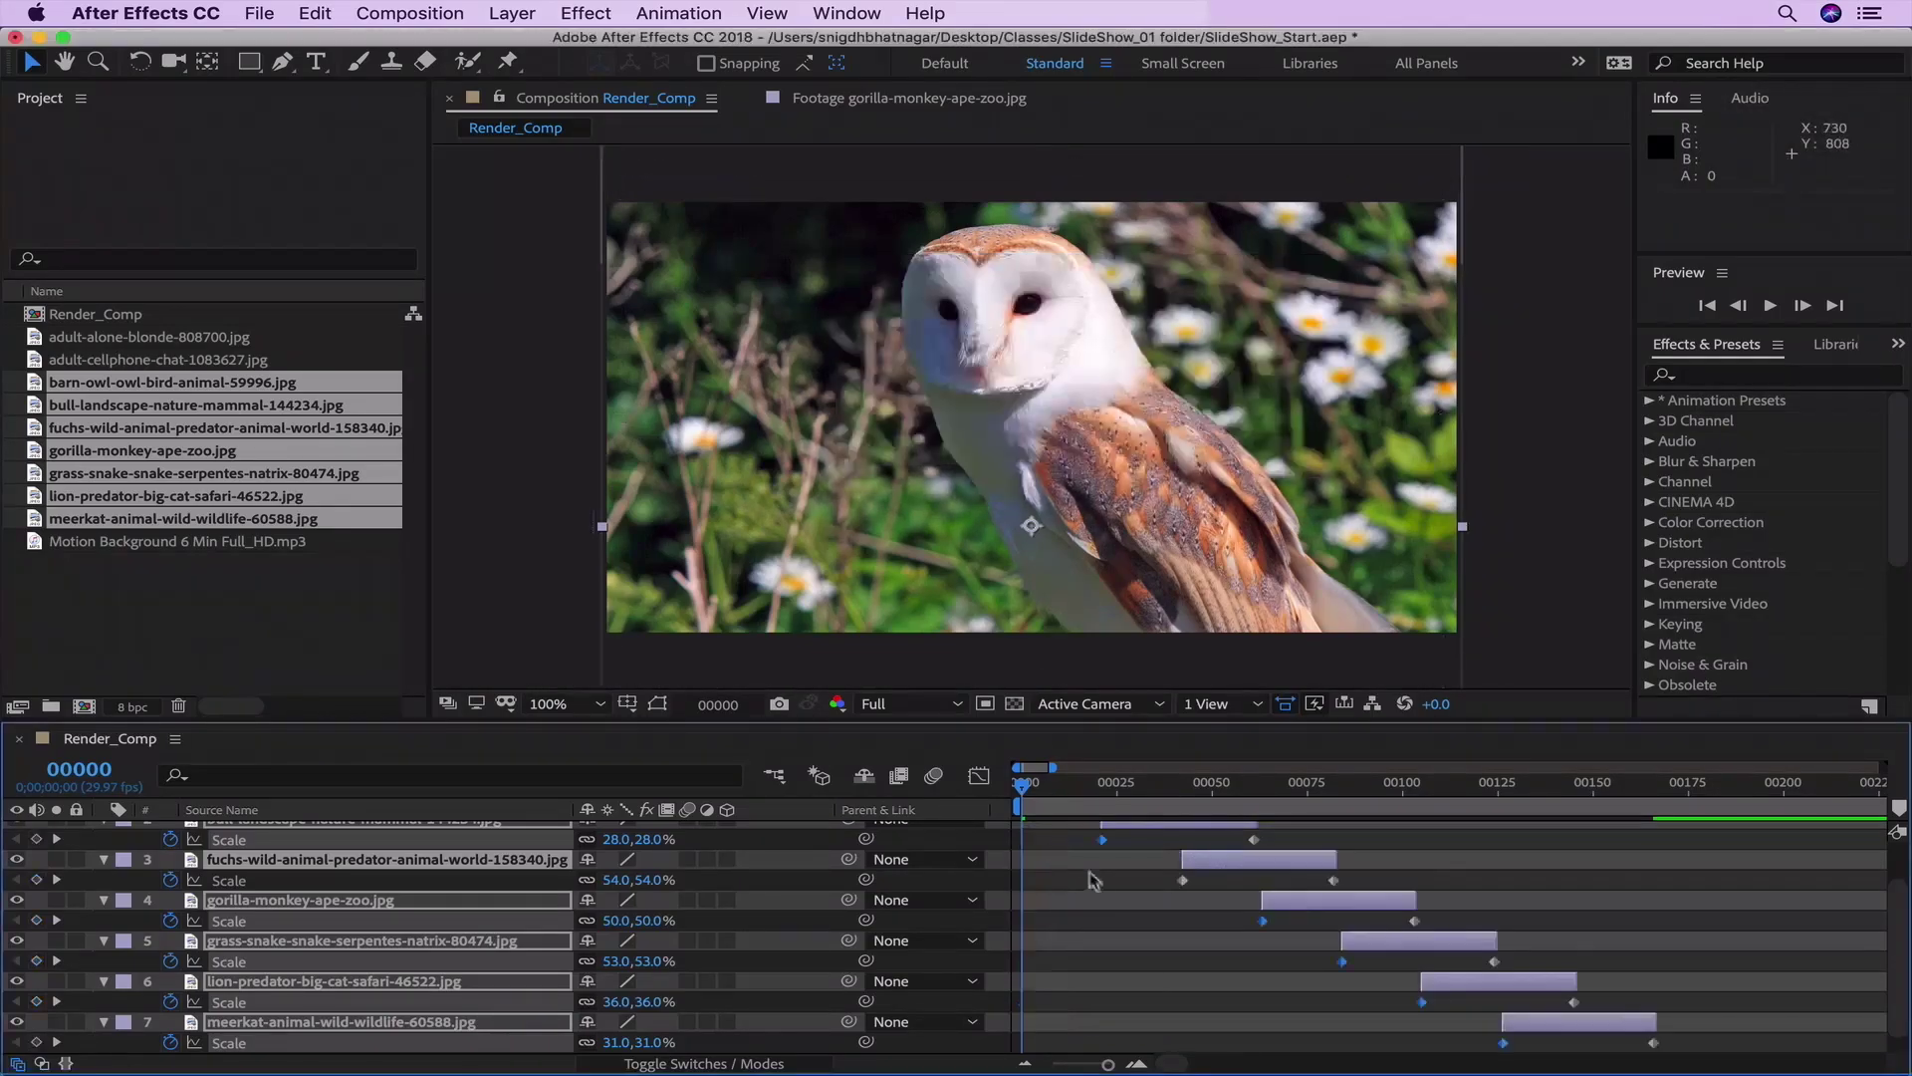
pyautogui.scroll(2, 1093, 881)
pyautogui.press('space')
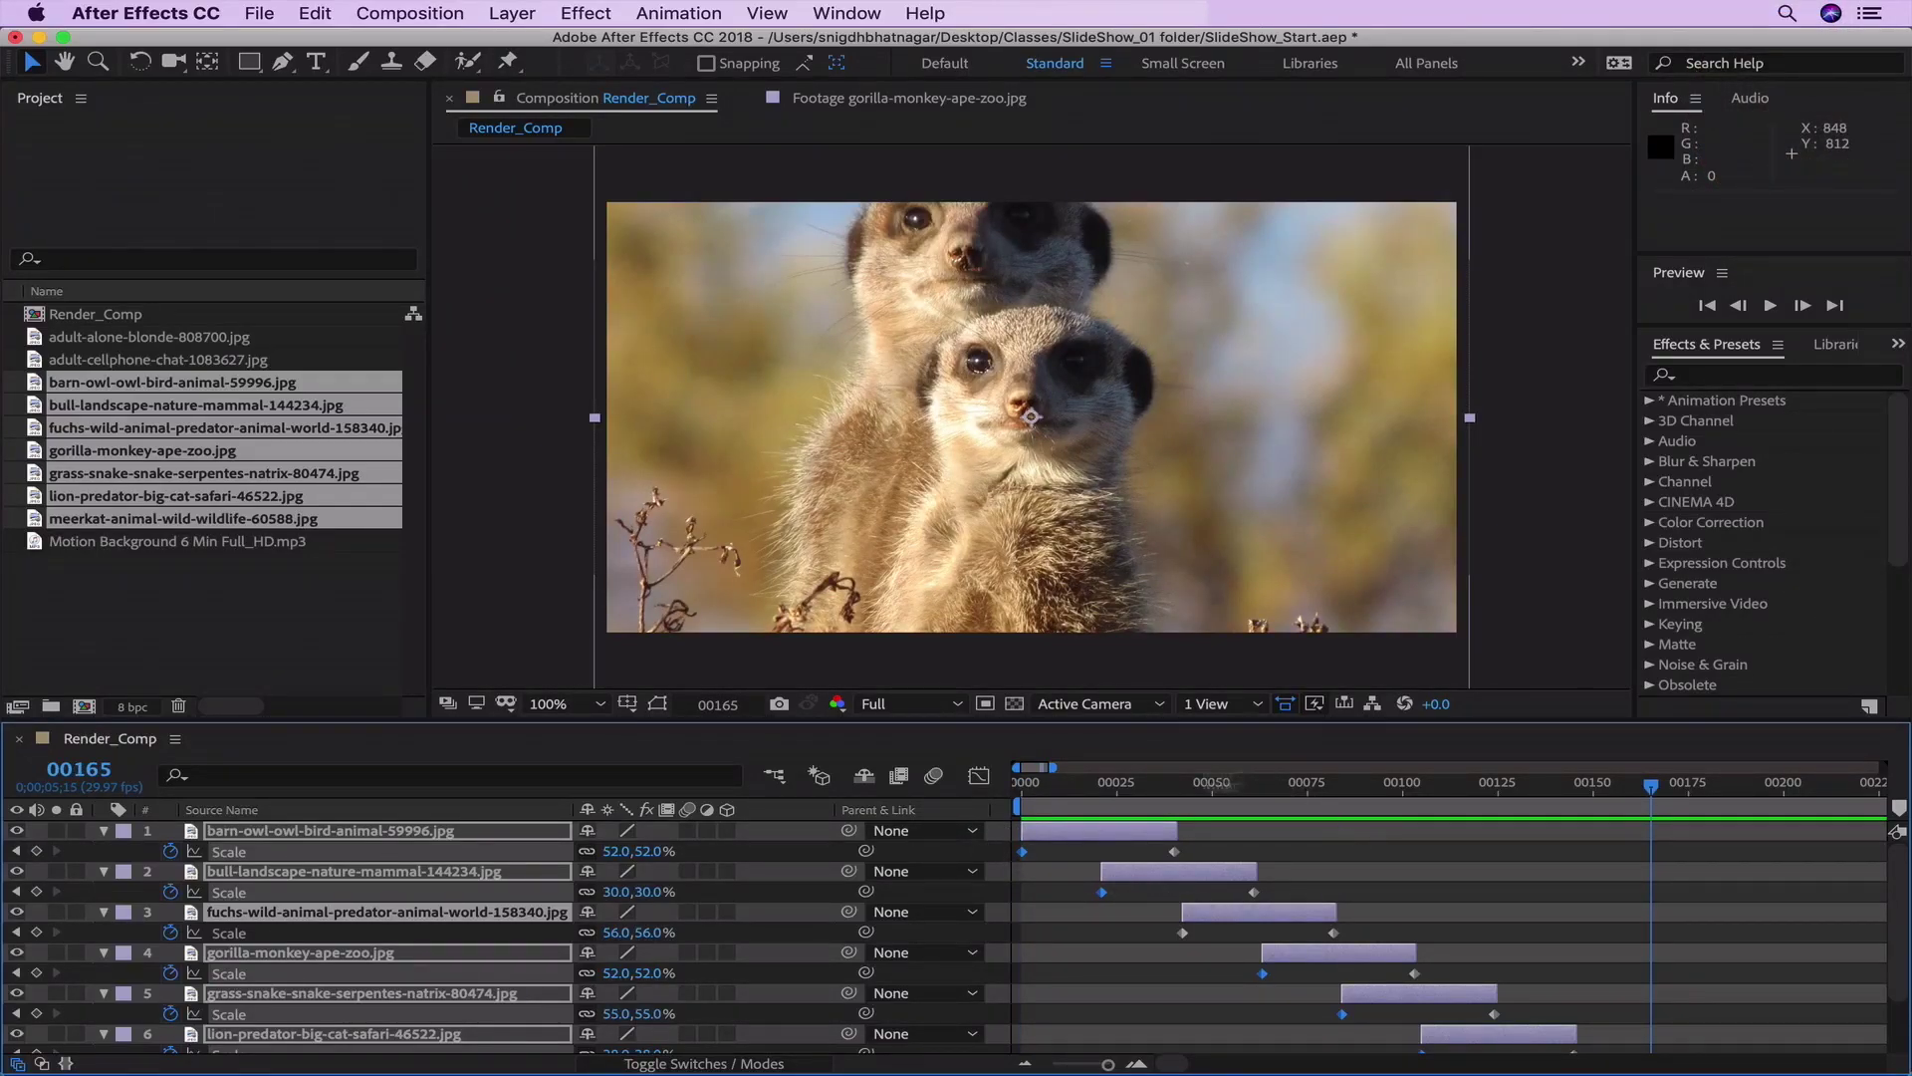
# Step: Undo the sequencing, Scale keyframes and frame-40 trim, and trim the ends of the seven selected image layers to frame 60
pyautogui.press('super+z')
pyautogui.press('super+z')
pyautogui.press('super+z')
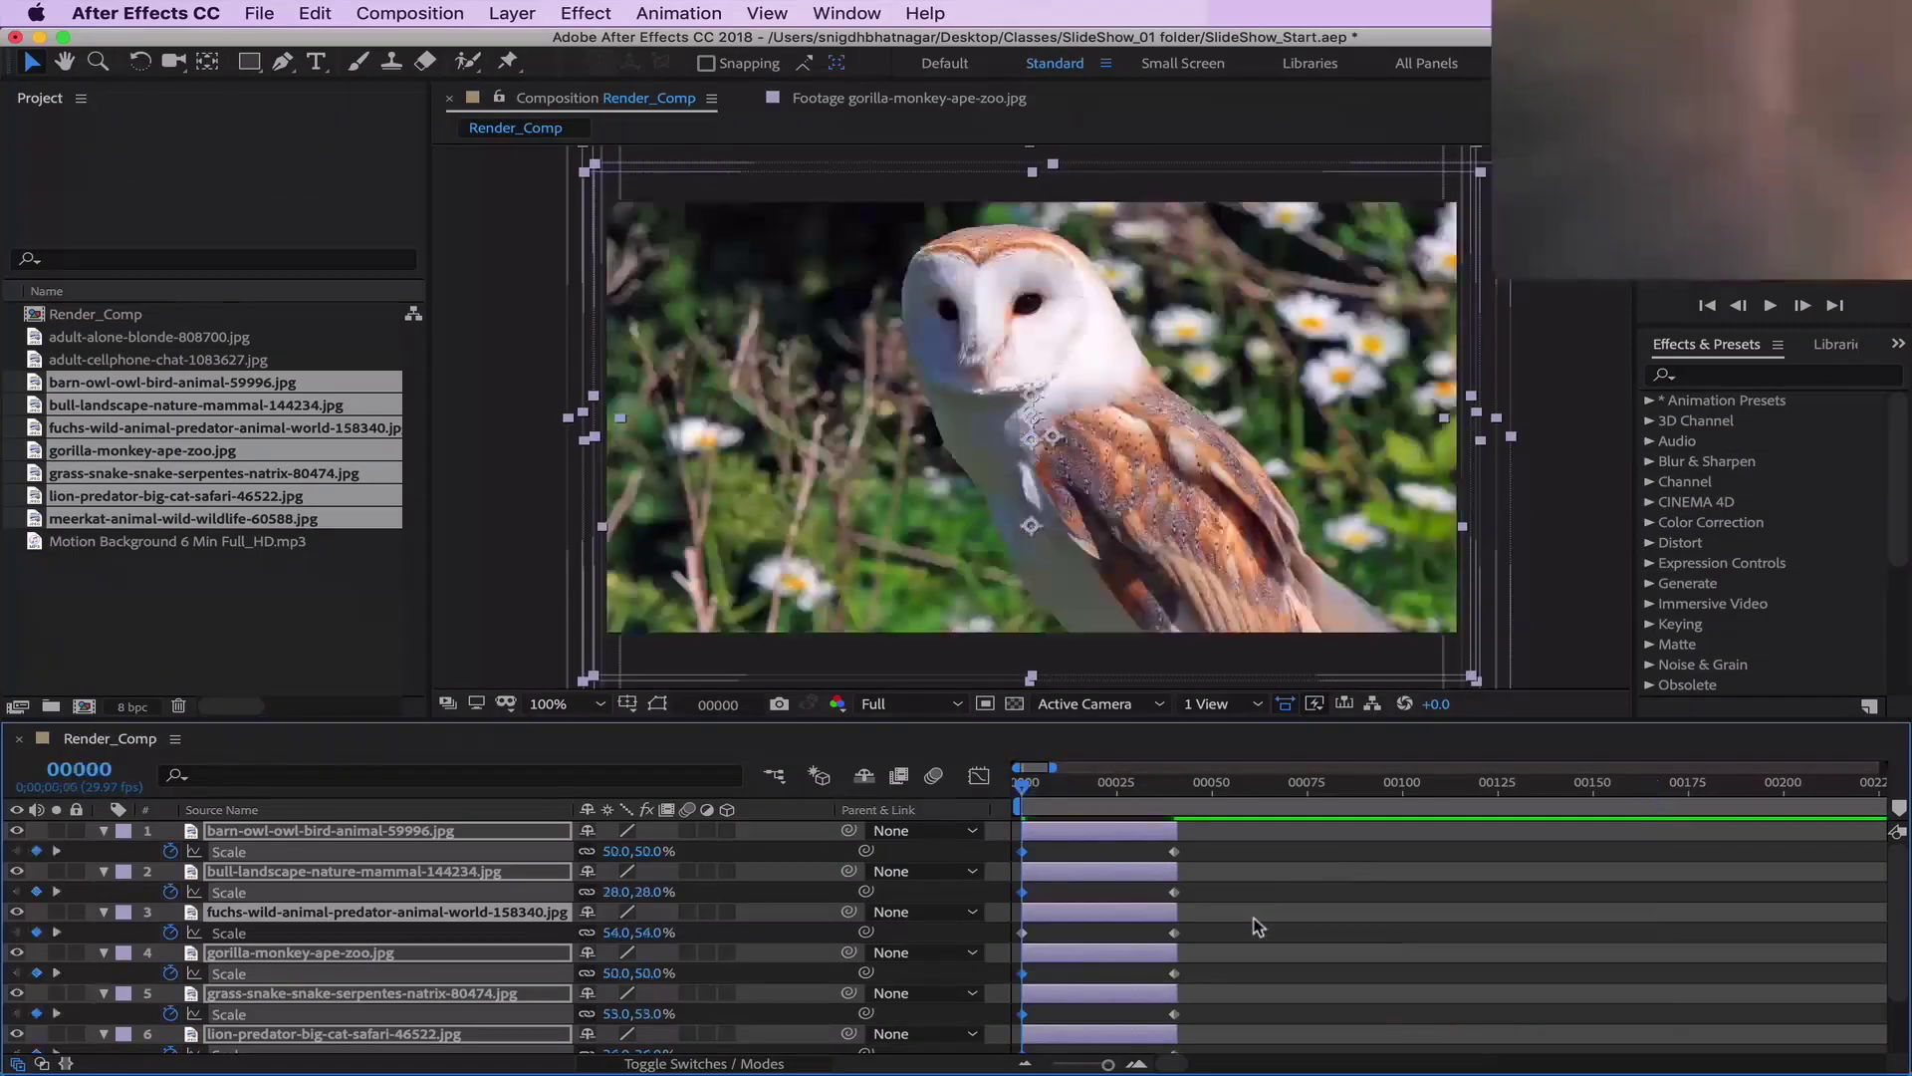
pyautogui.press('super+shift+z')
pyautogui.press('super+shift+z')
pyautogui.press('super+shift+z')
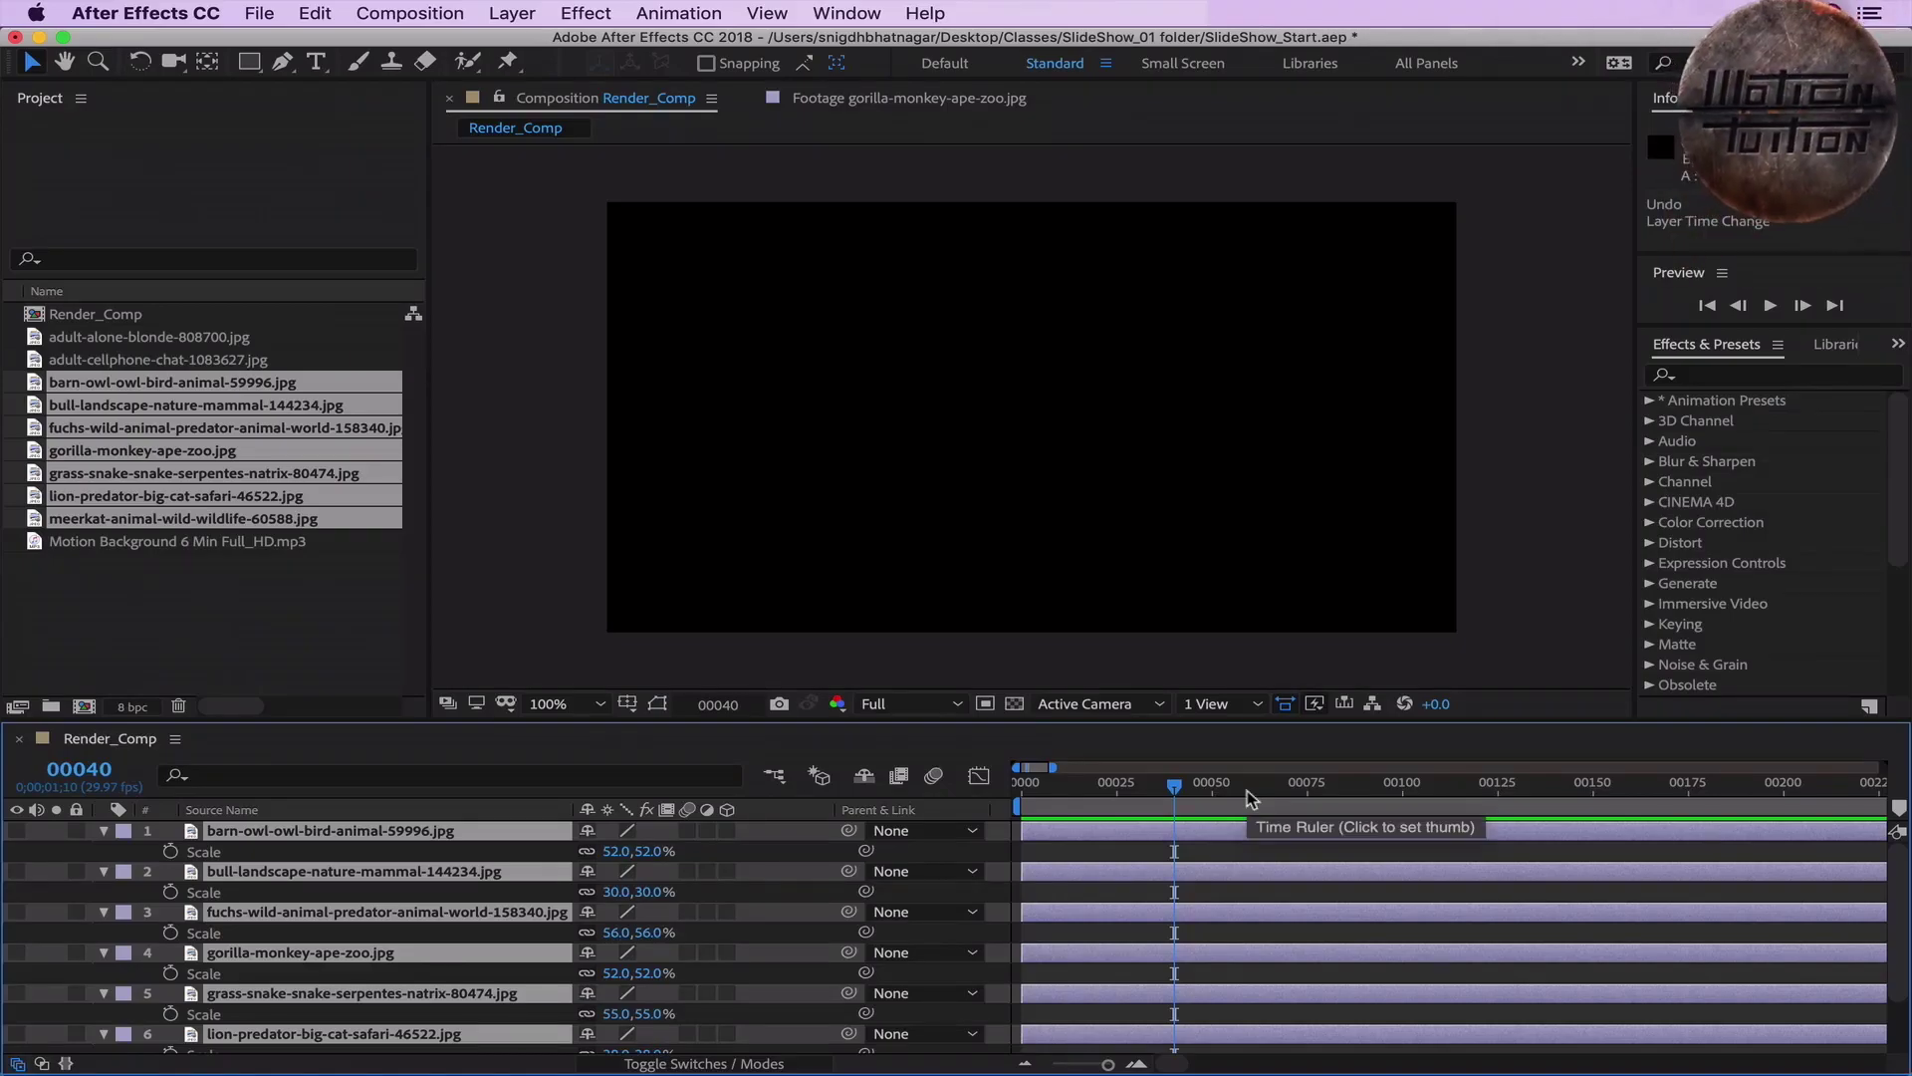
pyautogui.hotkey('shift', 'pagedown')
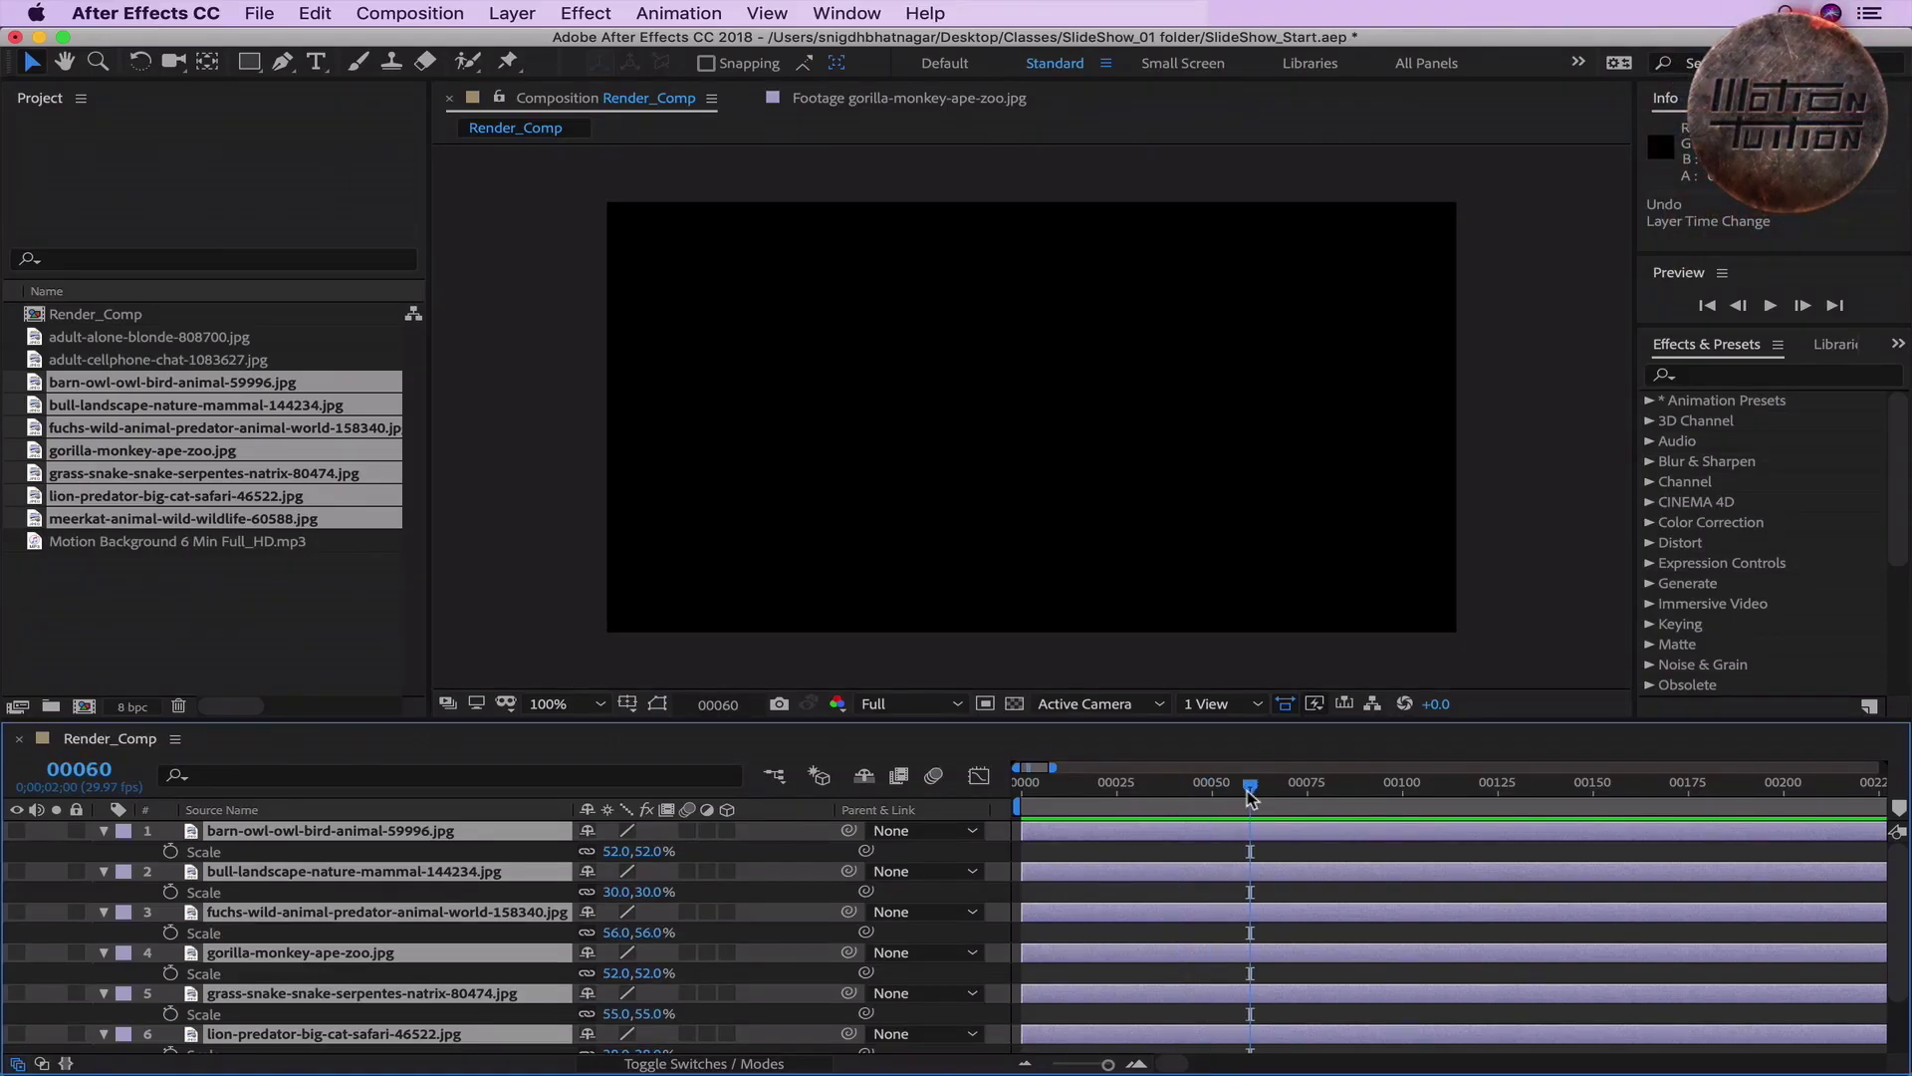
pyautogui.hotkey('alt', ']')
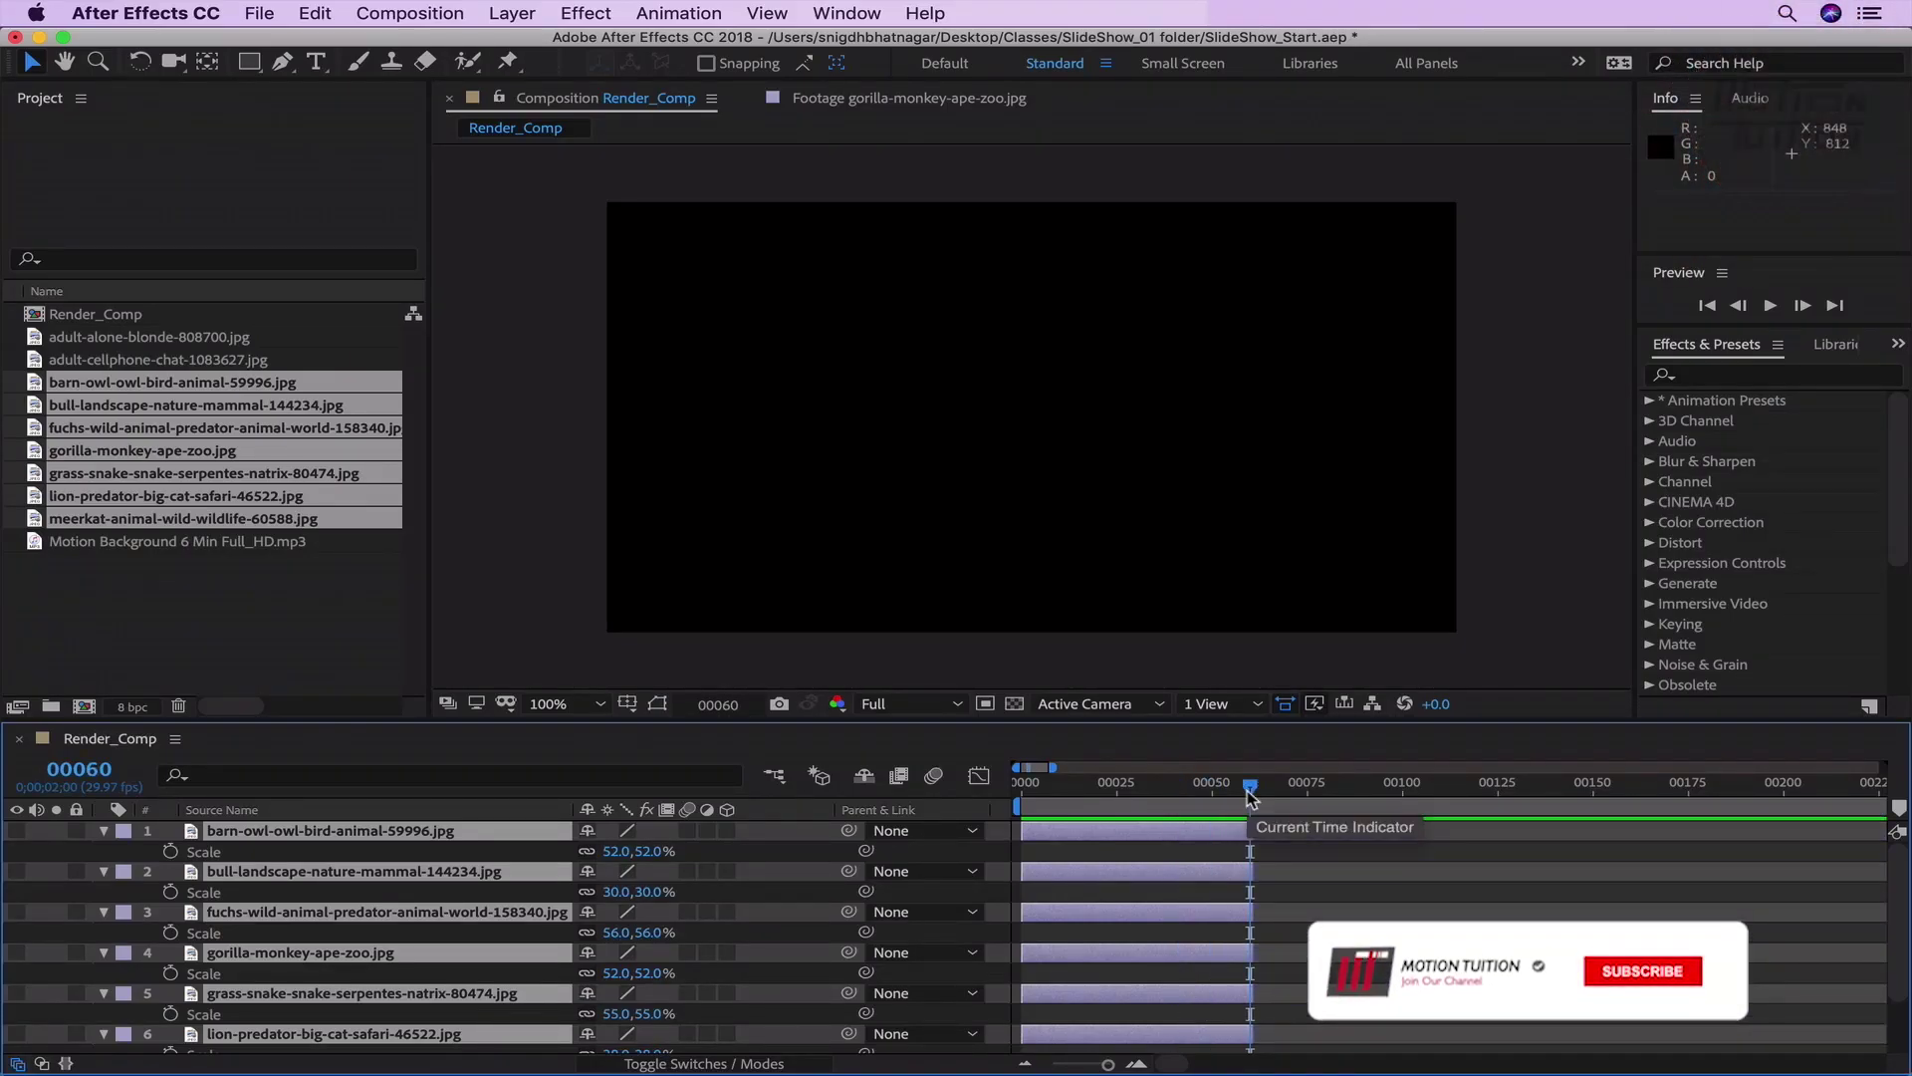
# Step: Sequence the seven 60-frame image layers with a 20-frame overlap, cross dissolving front and back layers
pyautogui.rightClick(1092, 837)
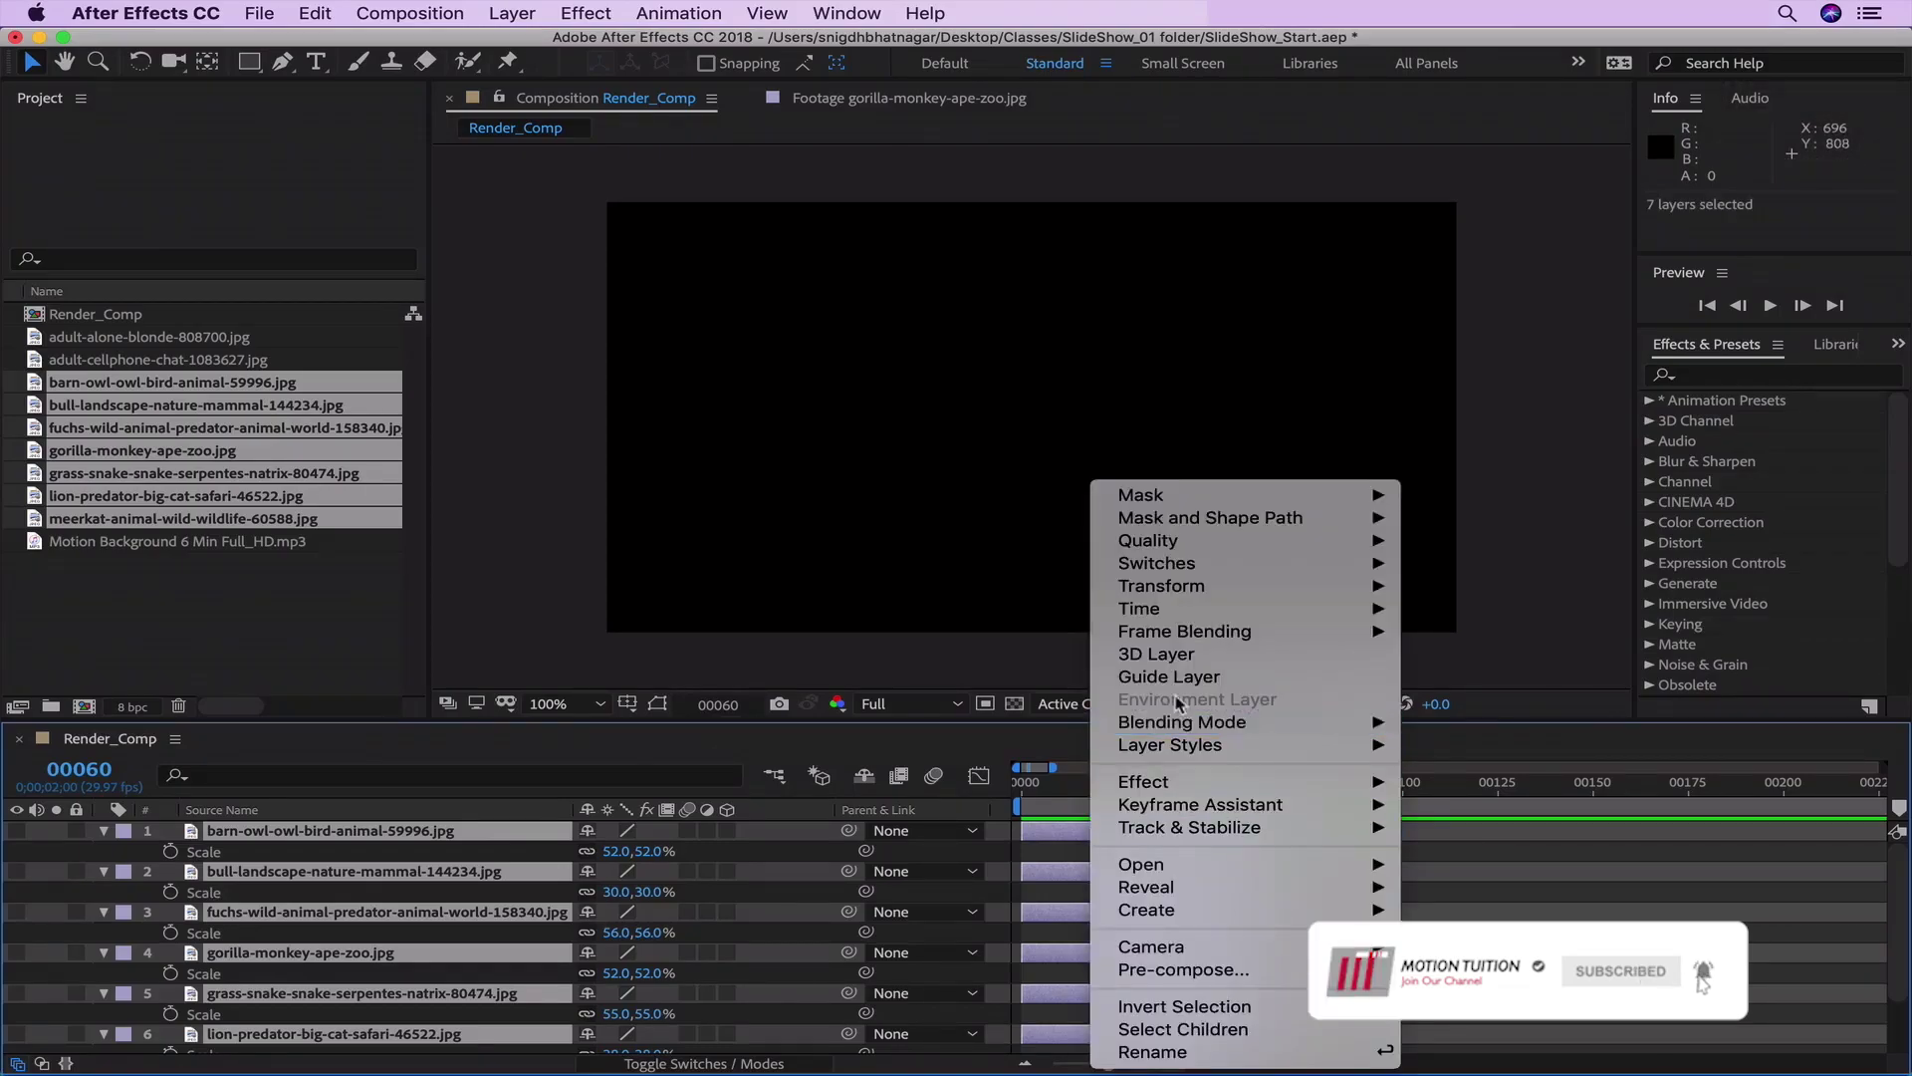
pyautogui.moveTo(1166, 811)
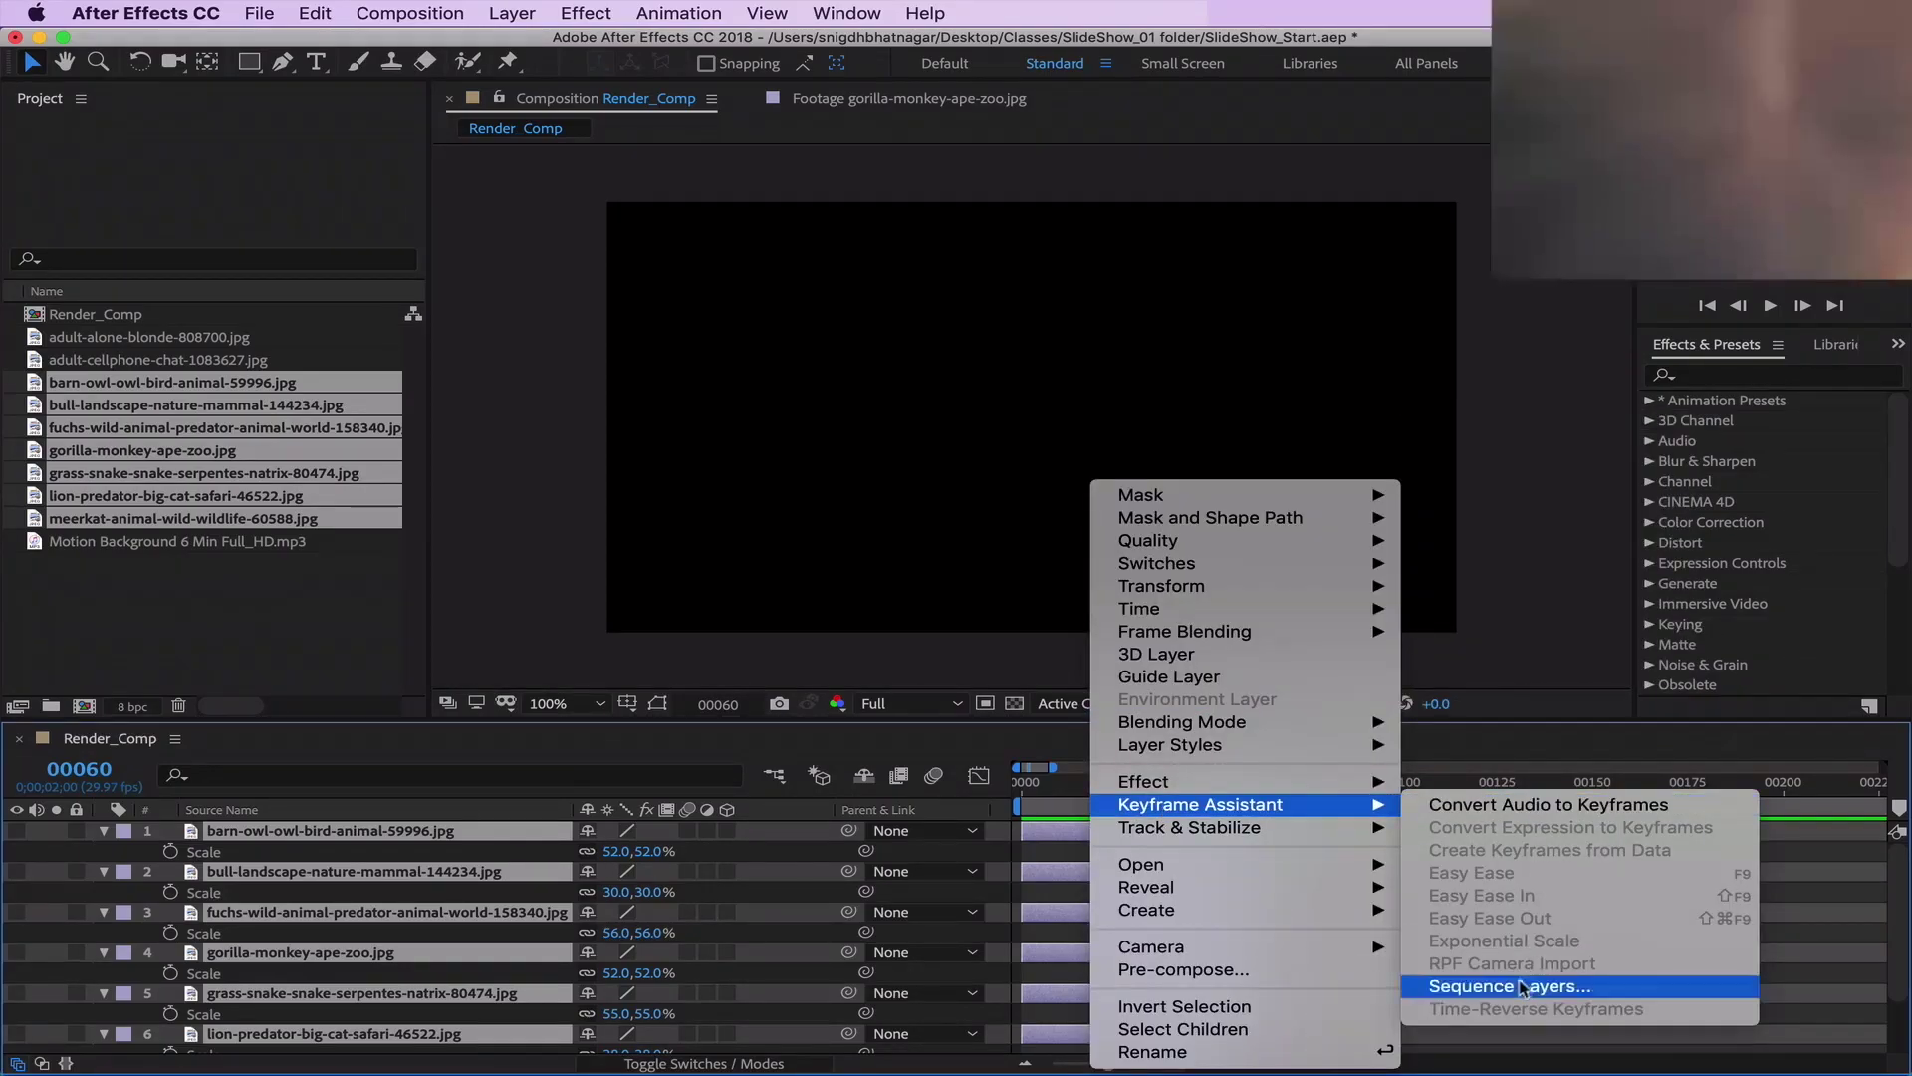
pyautogui.click(1519, 981)
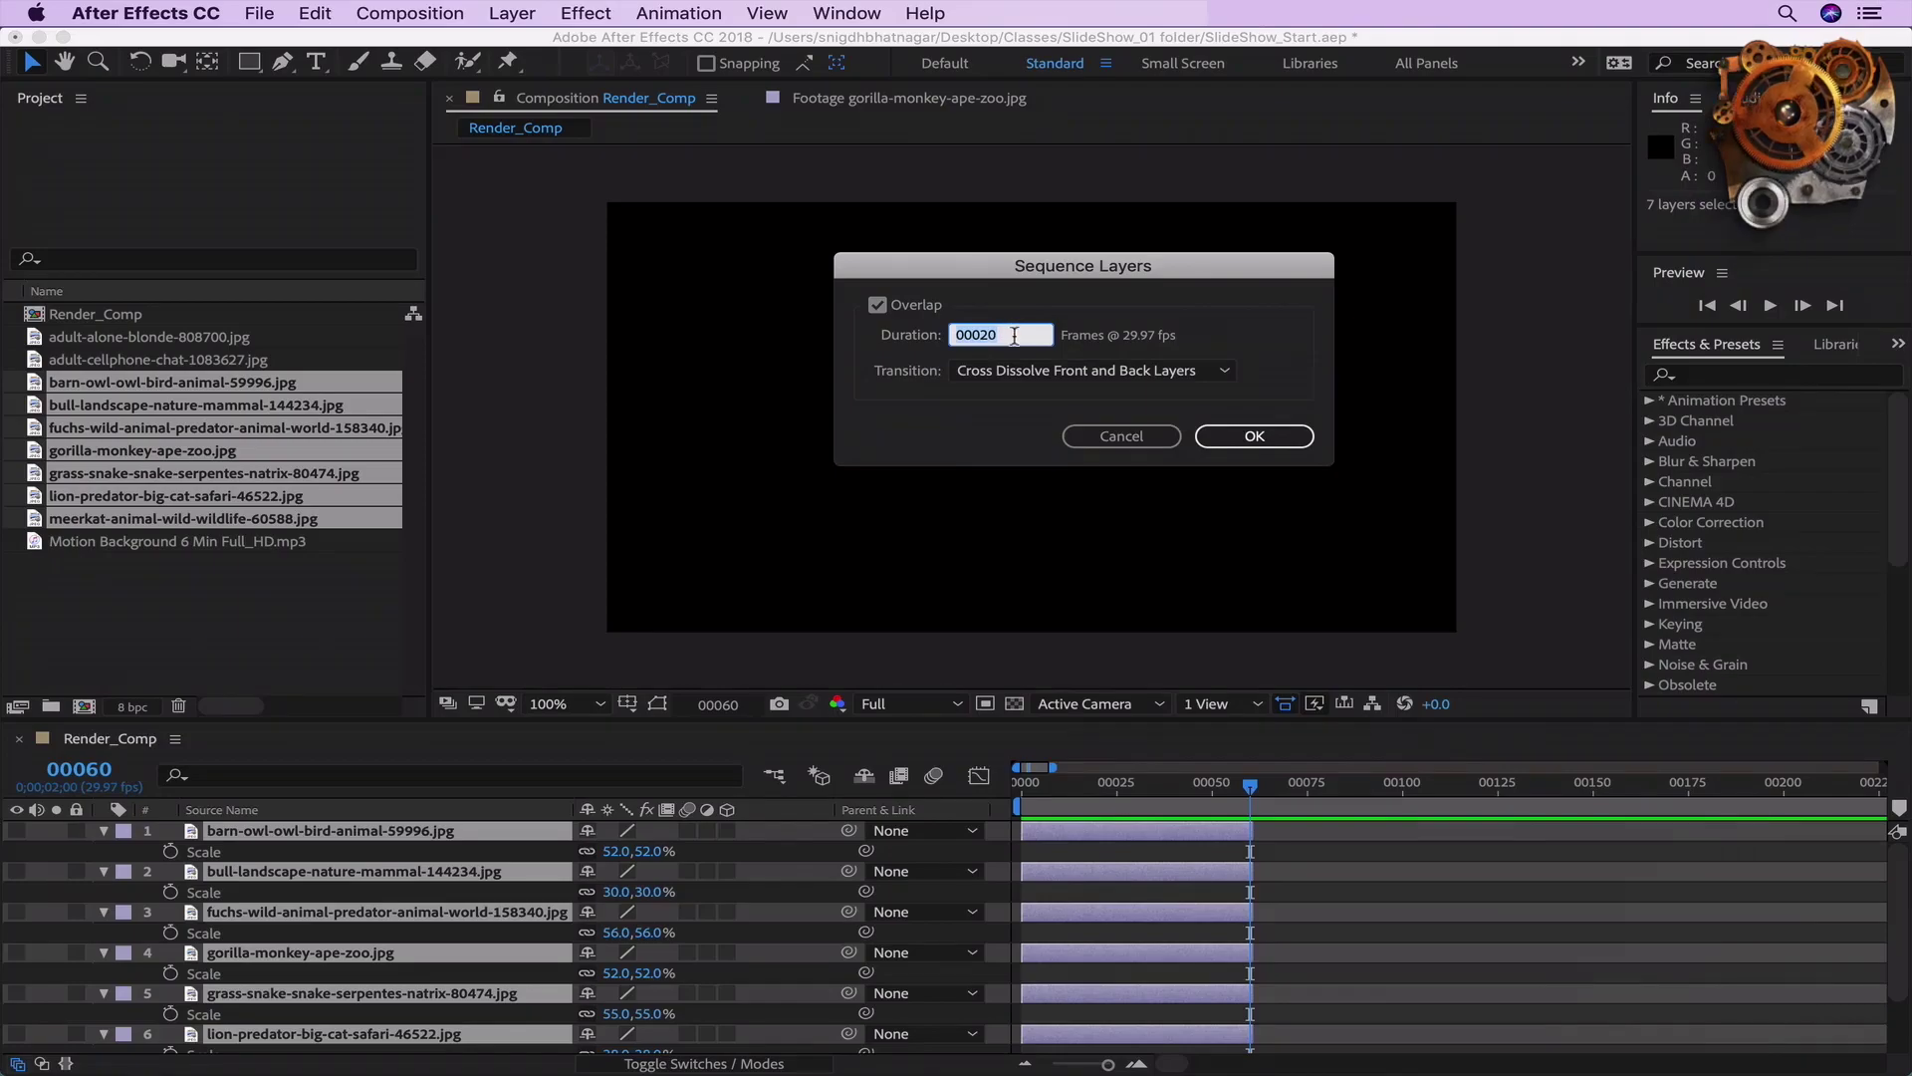
pyautogui.click(1254, 435)
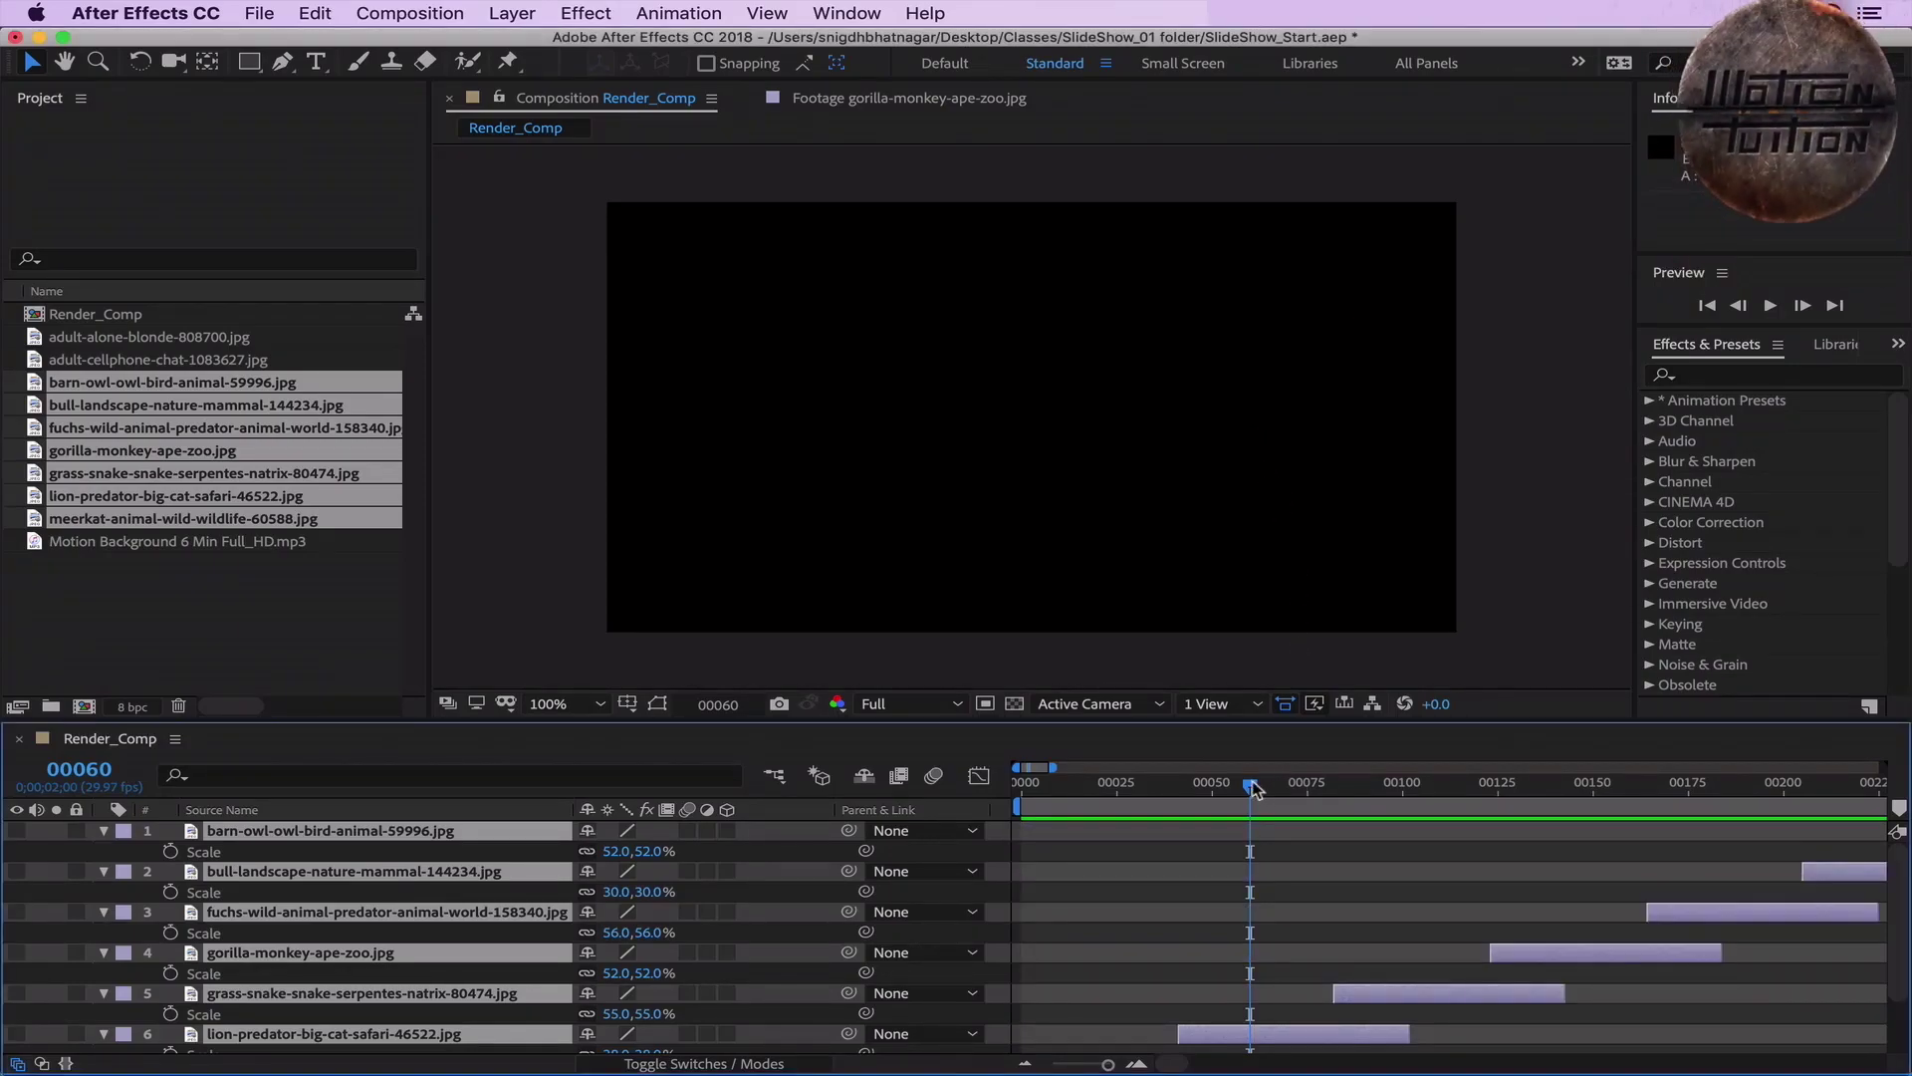
# Step: Turn the visibility of the seven image layers back on and play the sequenced slideshow from frame 0
pyautogui.moveTo(1252, 791); pyautogui.dragTo(885, 794)
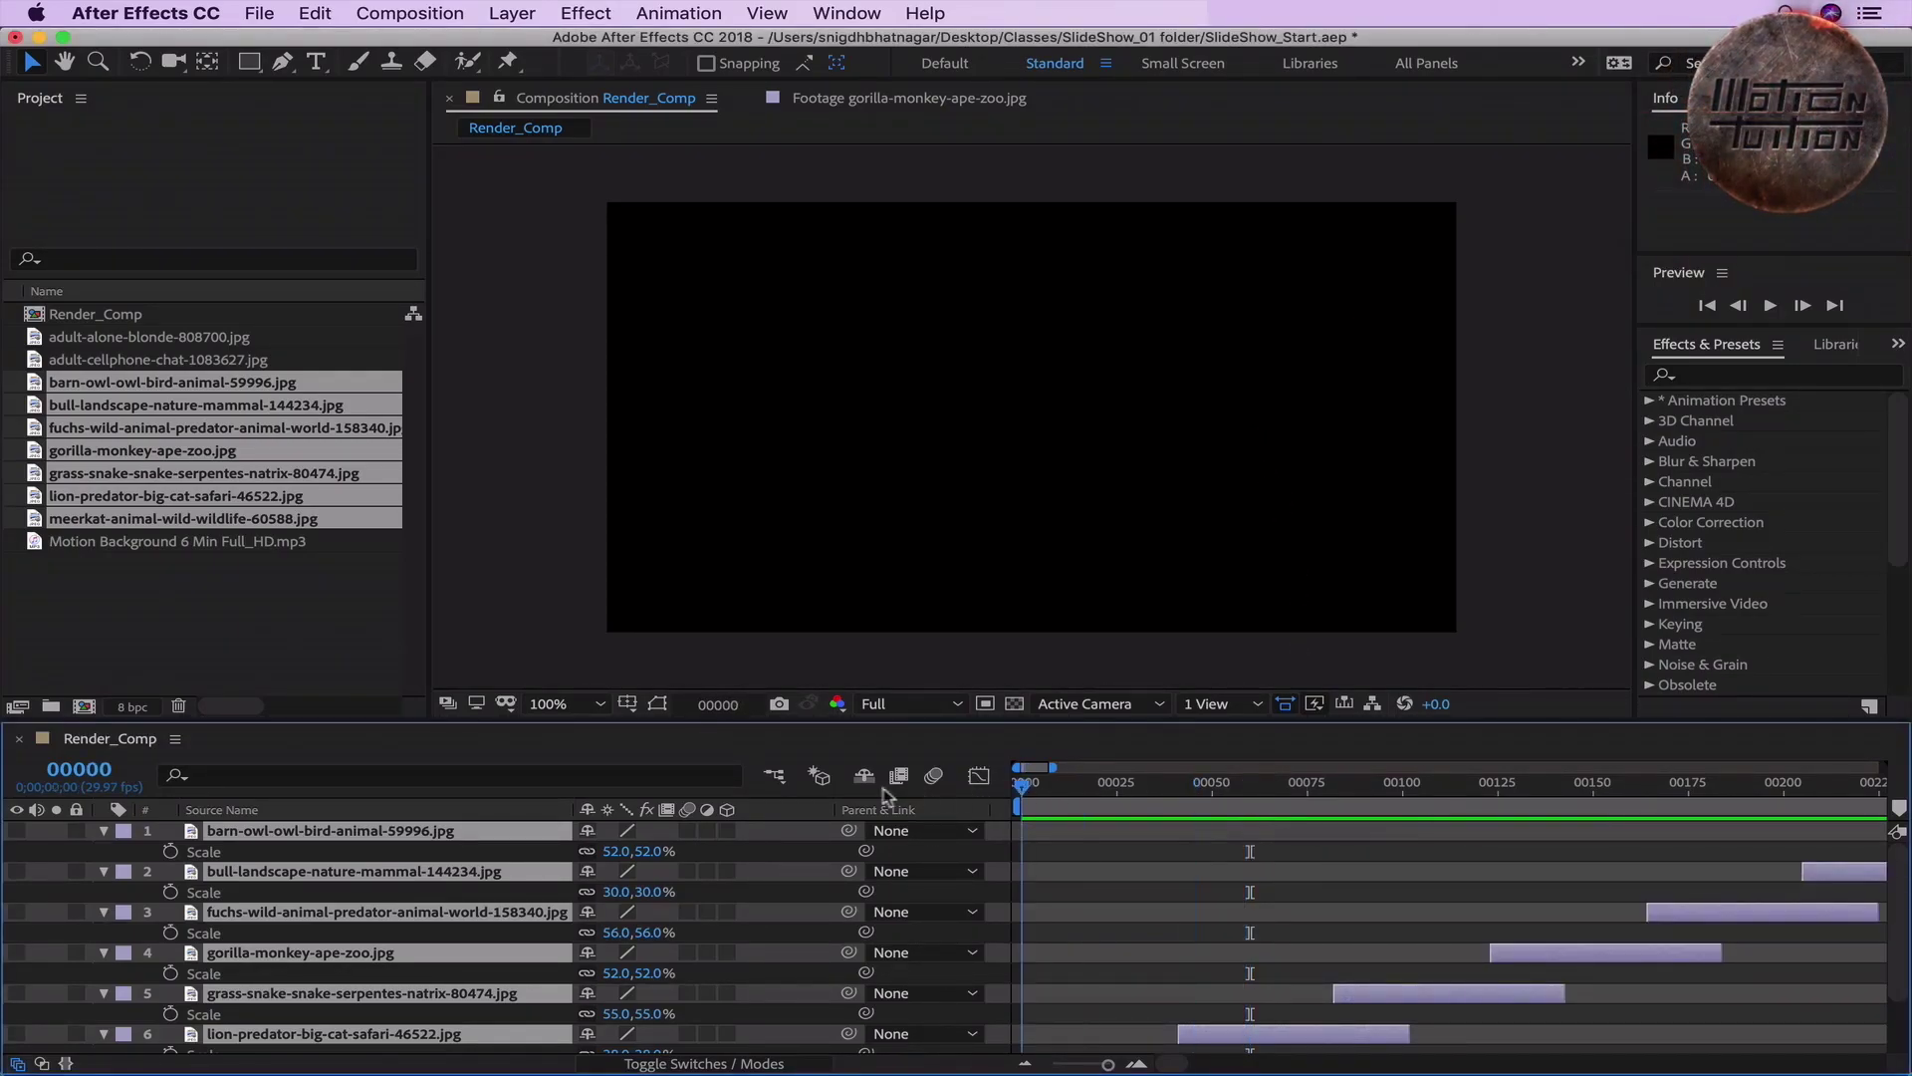
pyautogui.press('space')
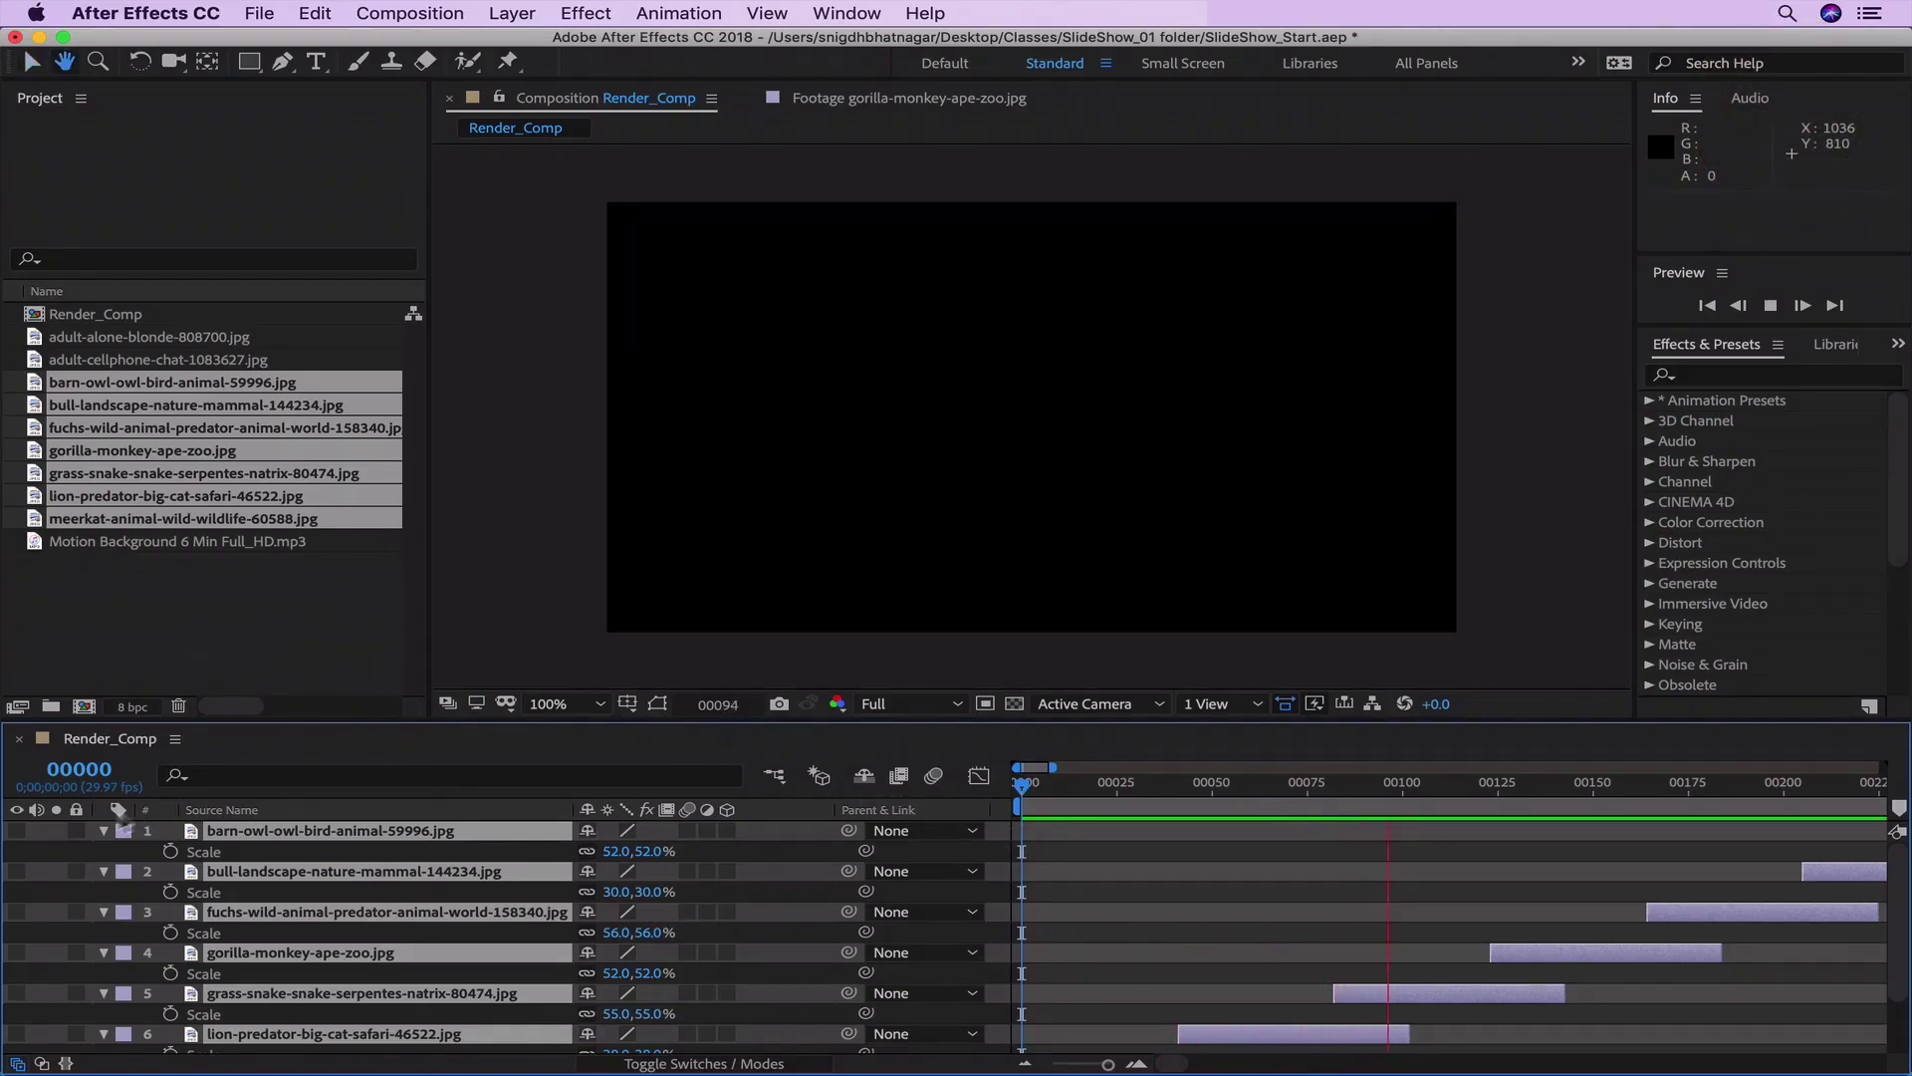
pyautogui.click(22, 836)
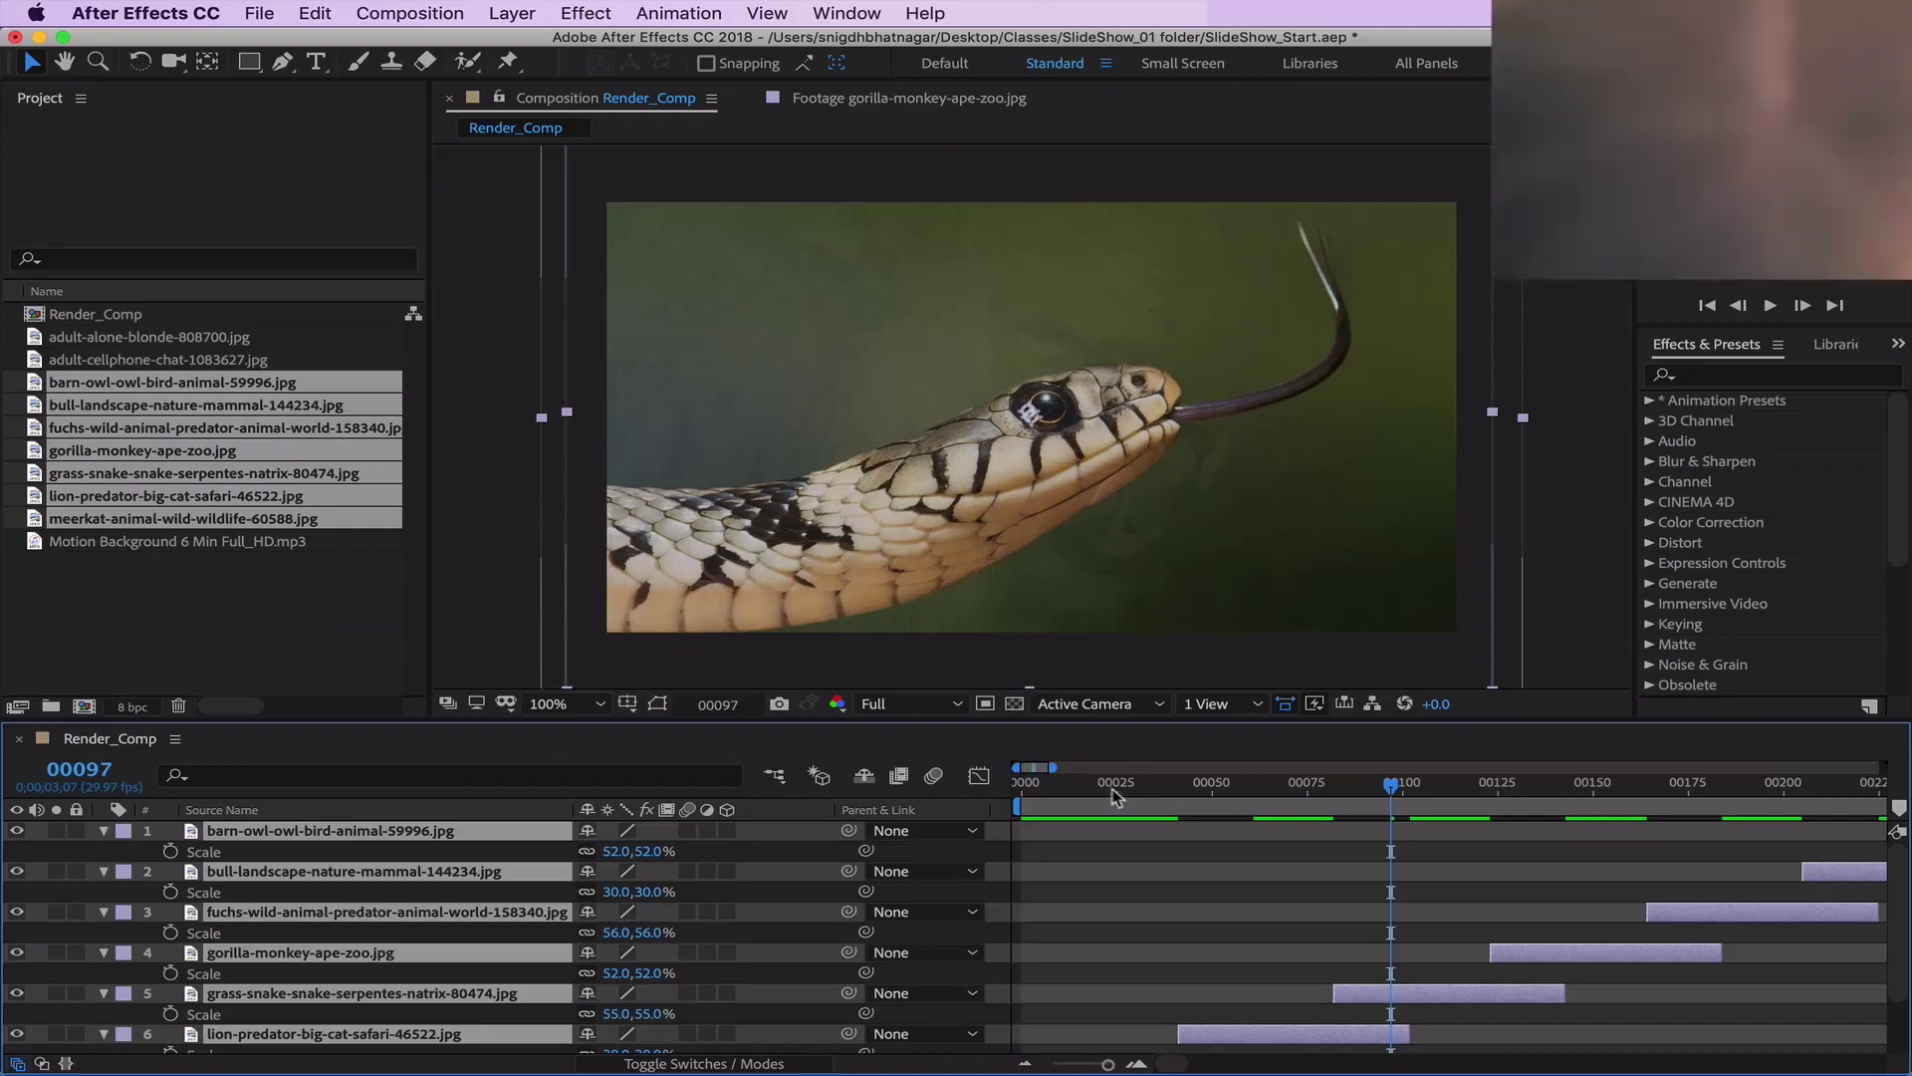
pyautogui.press('space')
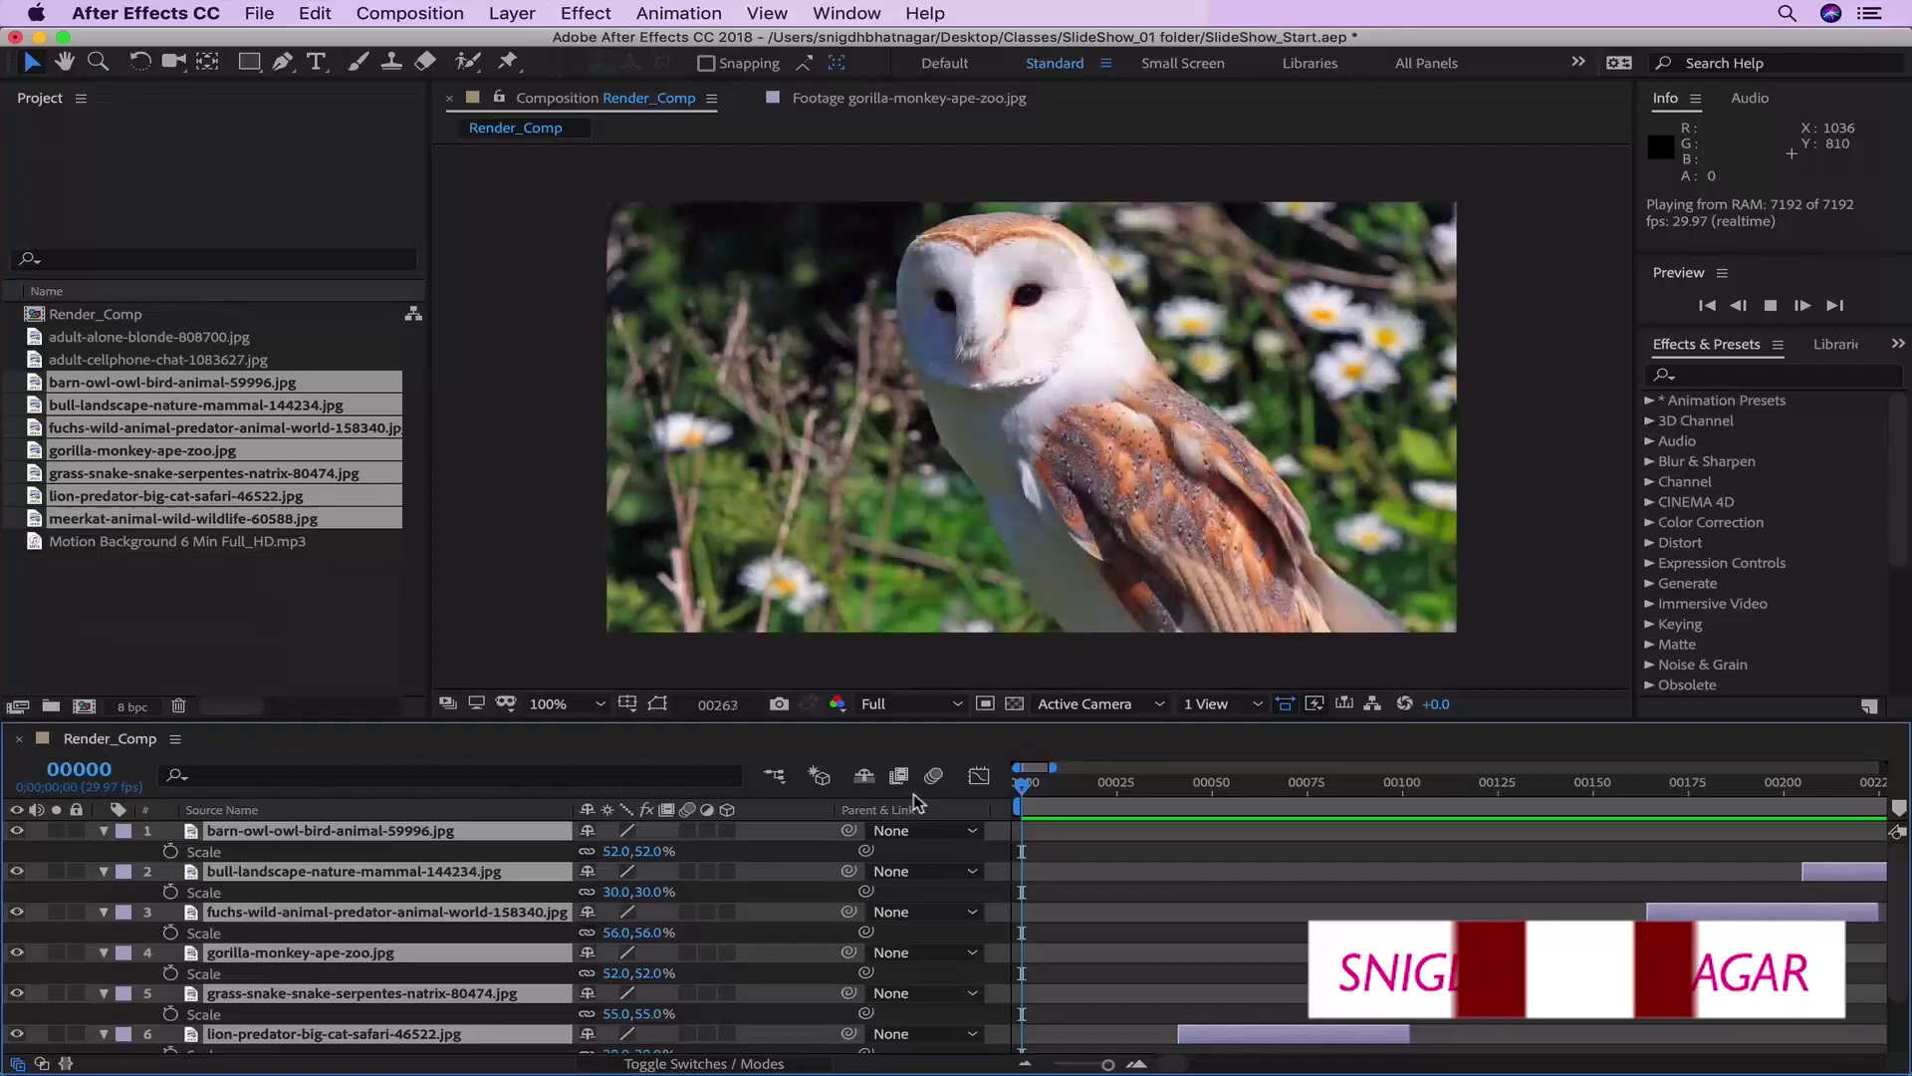
pyautogui.press('space')
# Step: Undo the layer sequencing and reselect the image layers in stacking order, starting with the barn-owl layer
pyautogui.press('super+z')
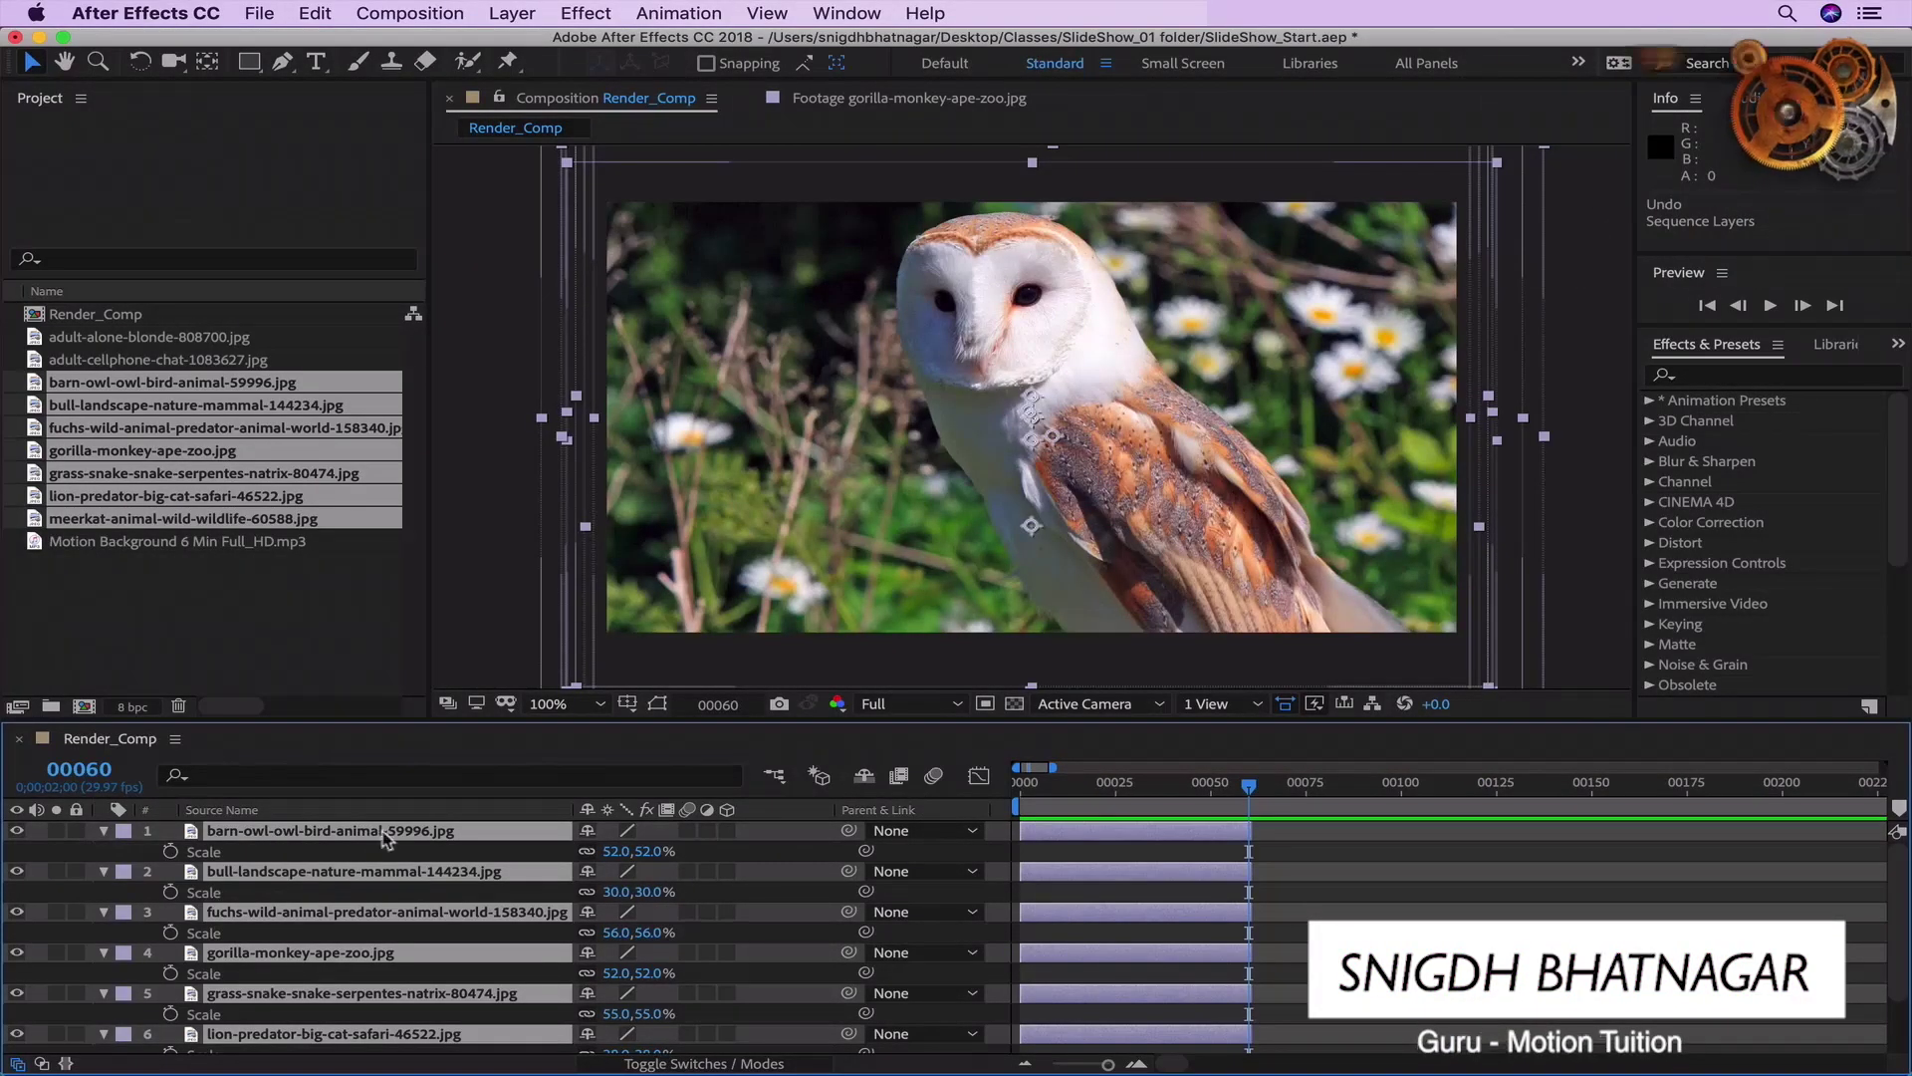
pyautogui.click(386, 839)
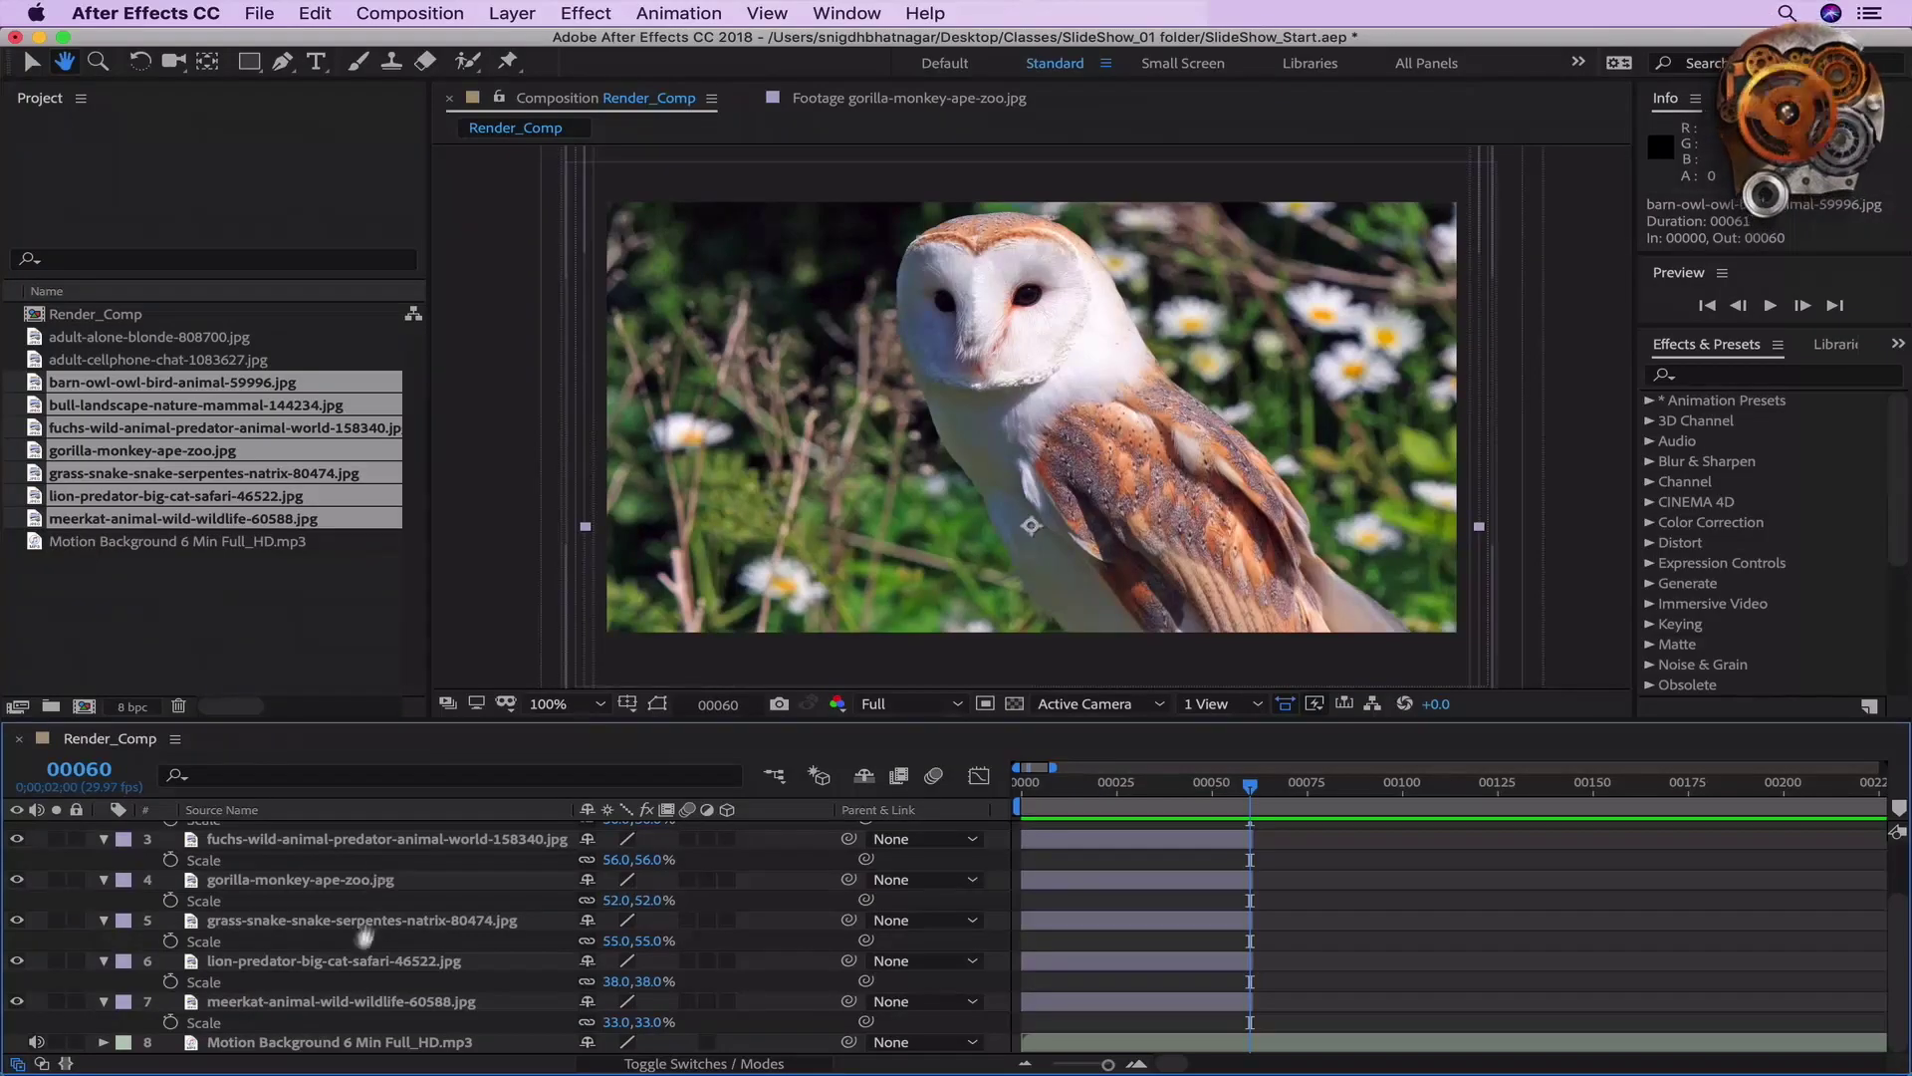
pyautogui.press('super+shift+z')
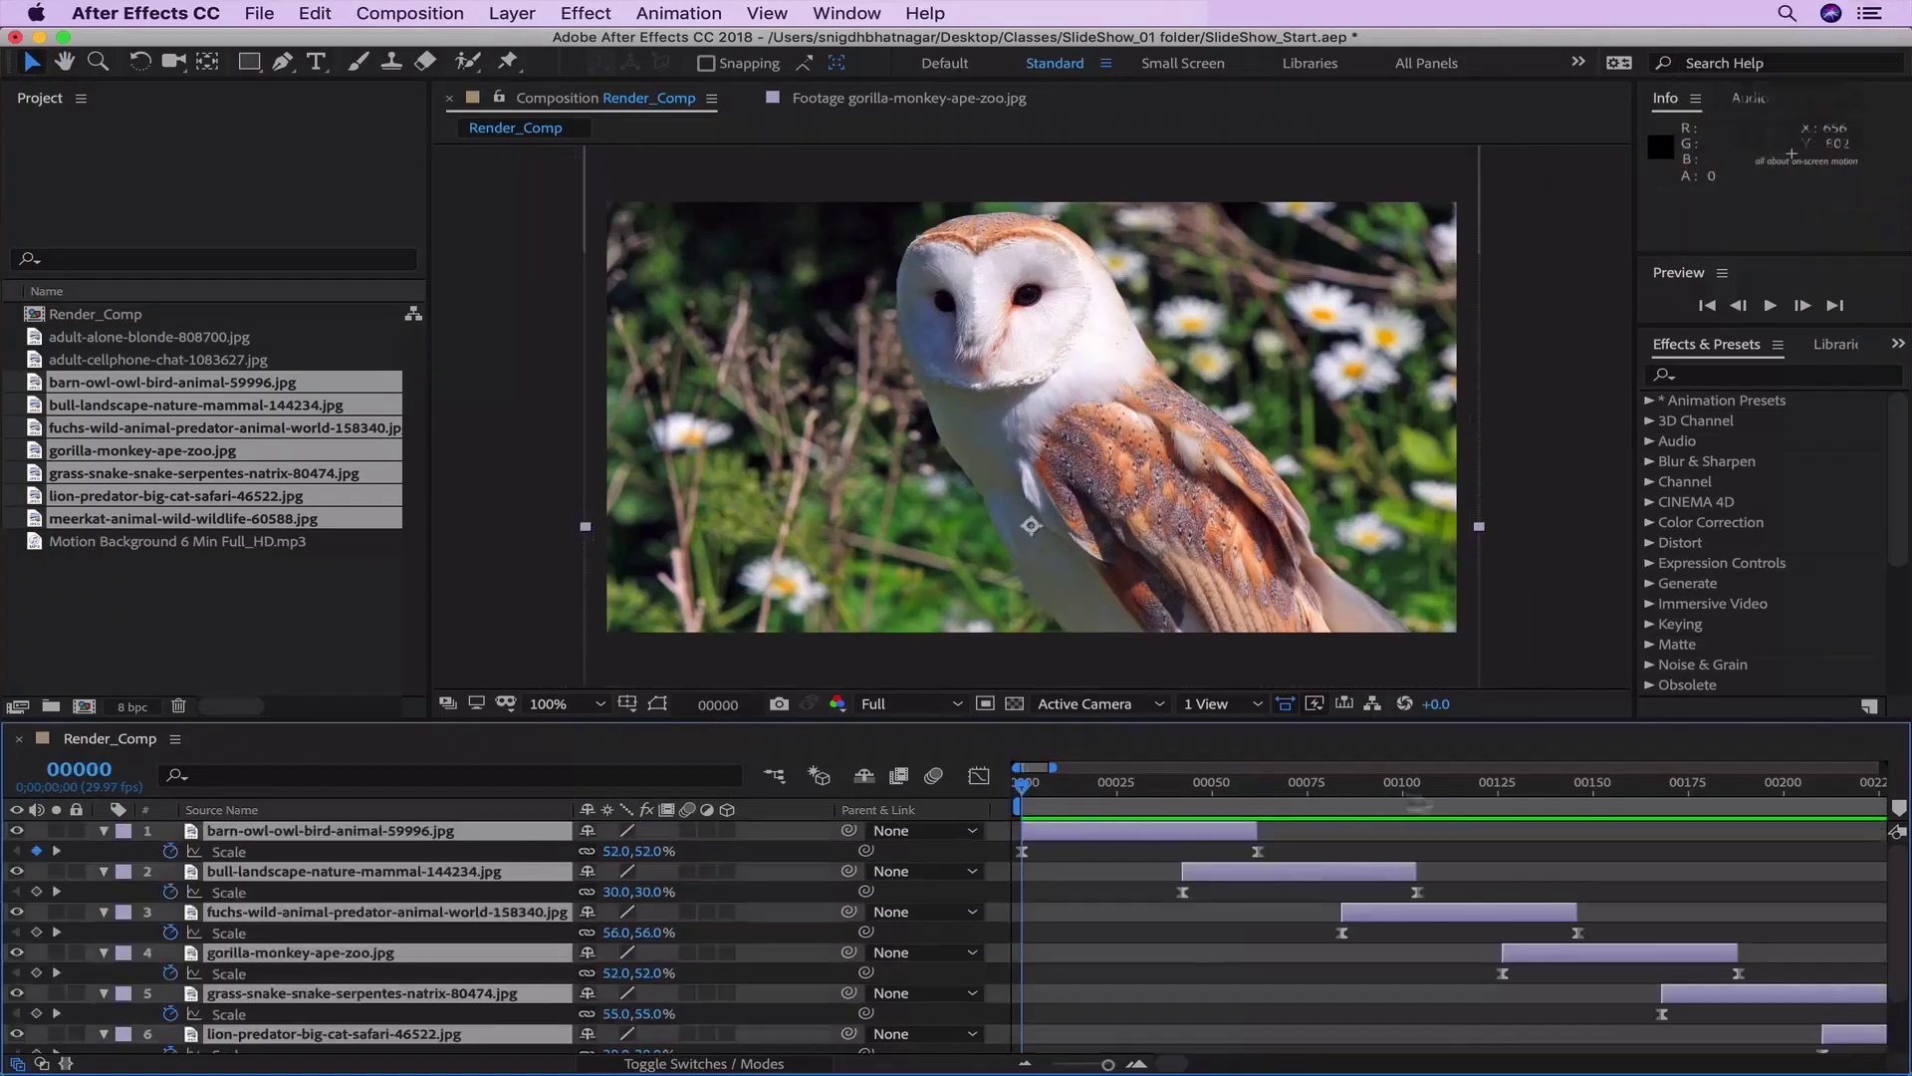
# Step: Play the slideshow from the start and move back to frame 148 to check the gorilla image's transition
pyautogui.press('space')
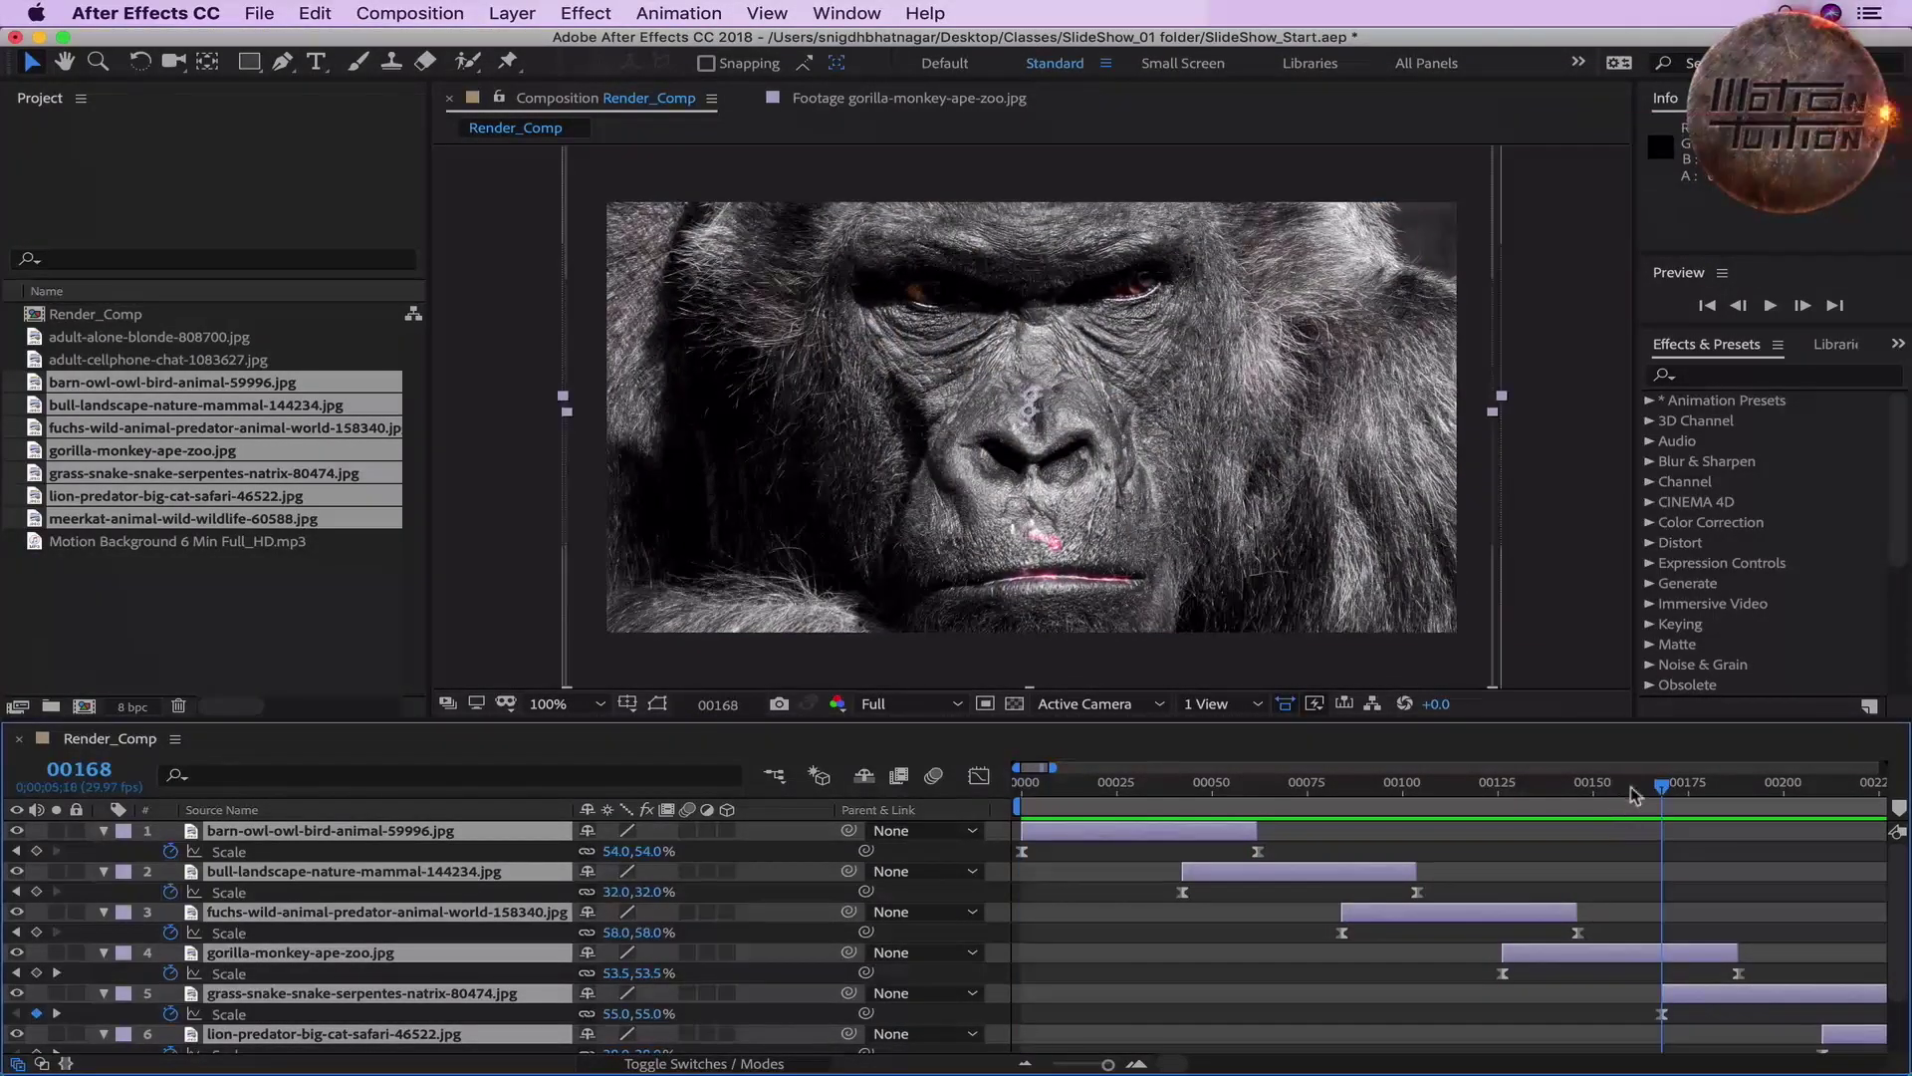
pyautogui.moveTo(1633, 787); pyautogui.dragTo(1587, 805)
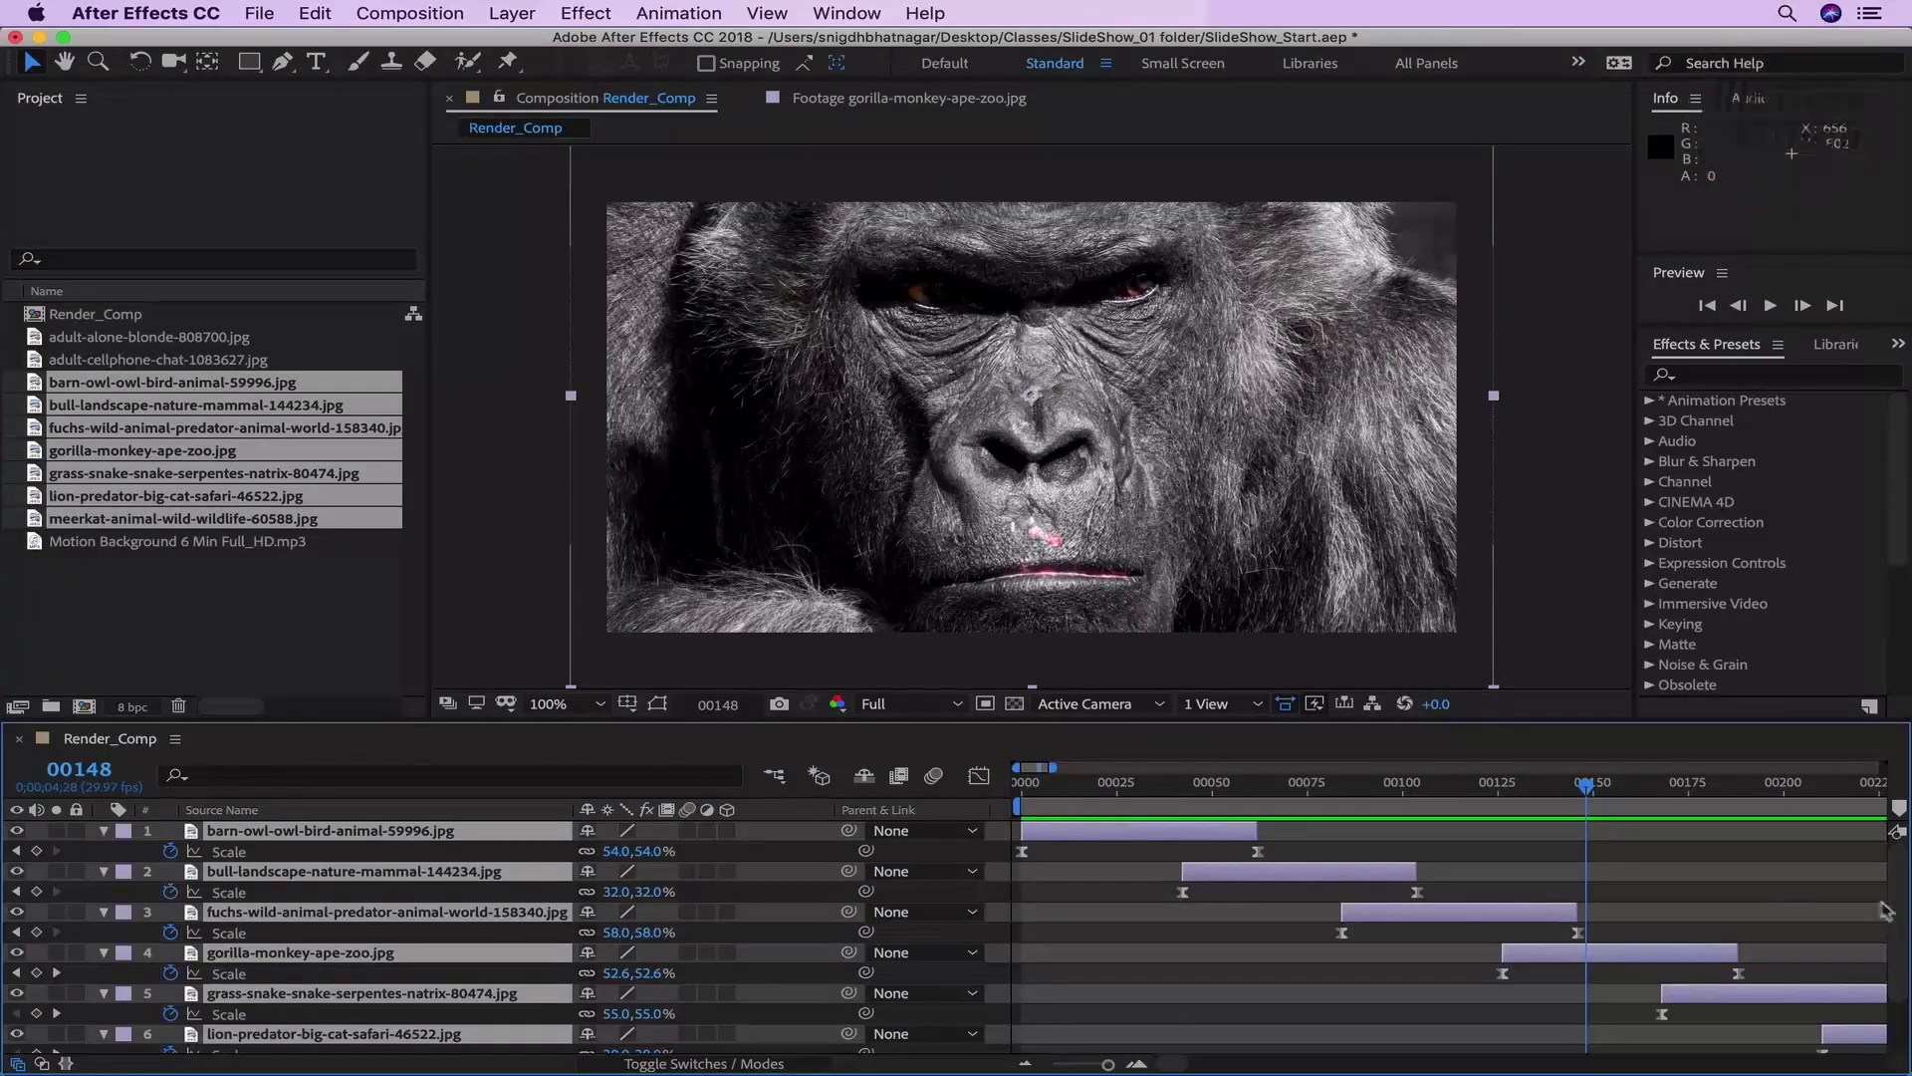